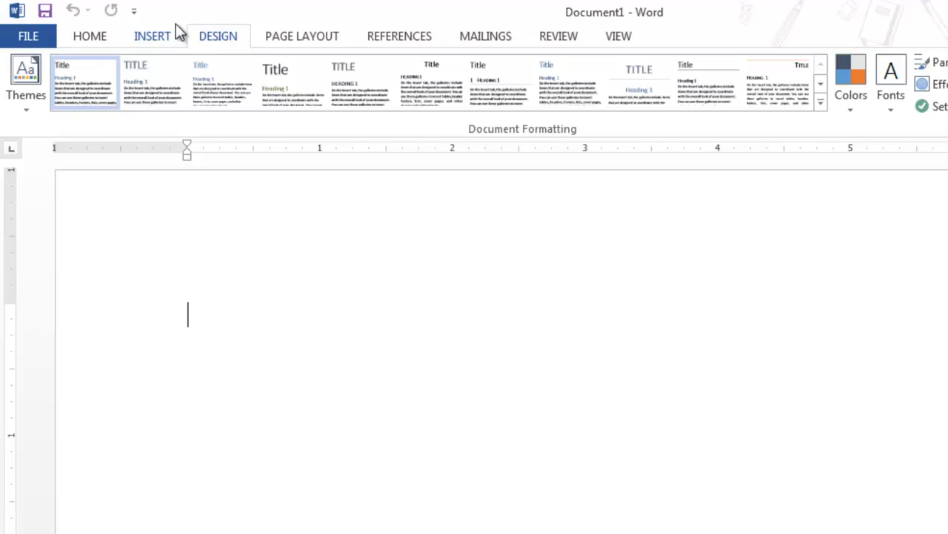
Step: Browse the Insert, Home, Design and Page Layout ribbon tabs in Word 2013
left_click(148, 36)
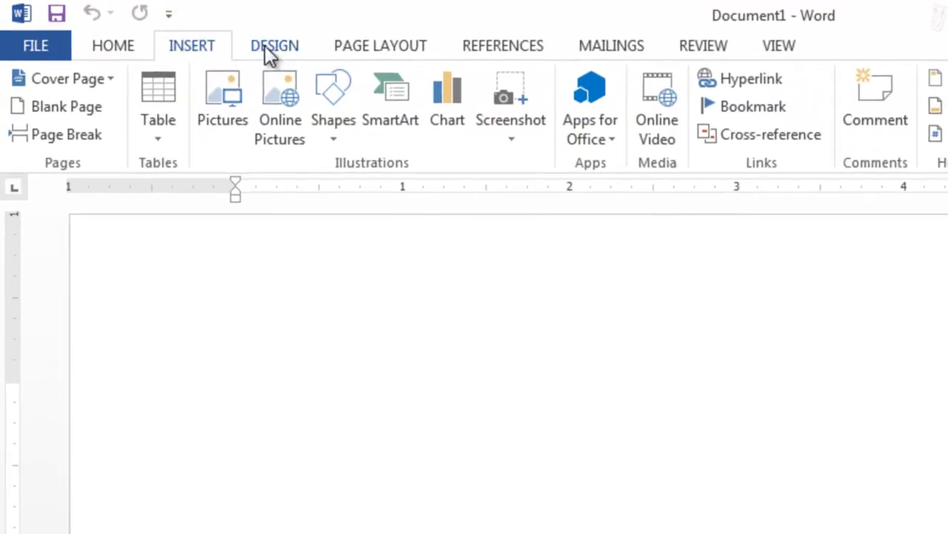
left_click(117, 48)
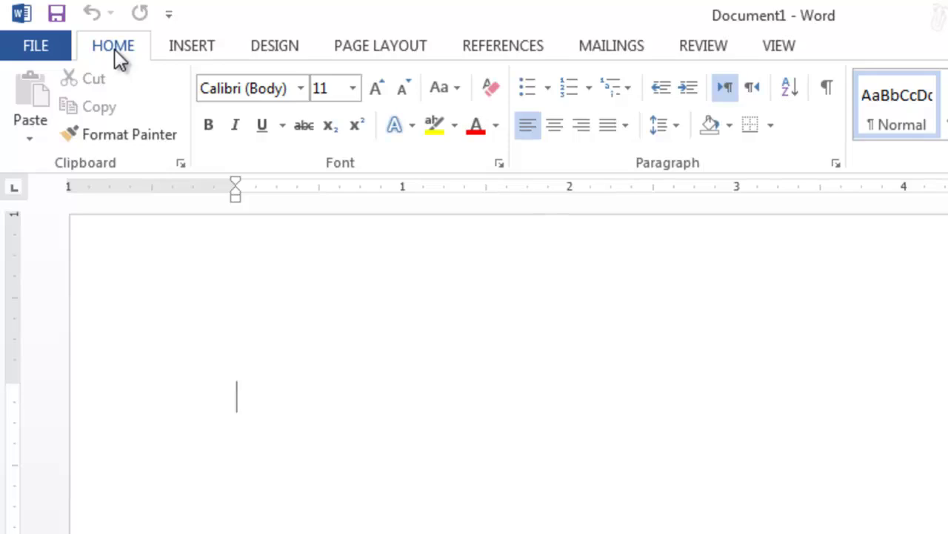
left_click(185, 45)
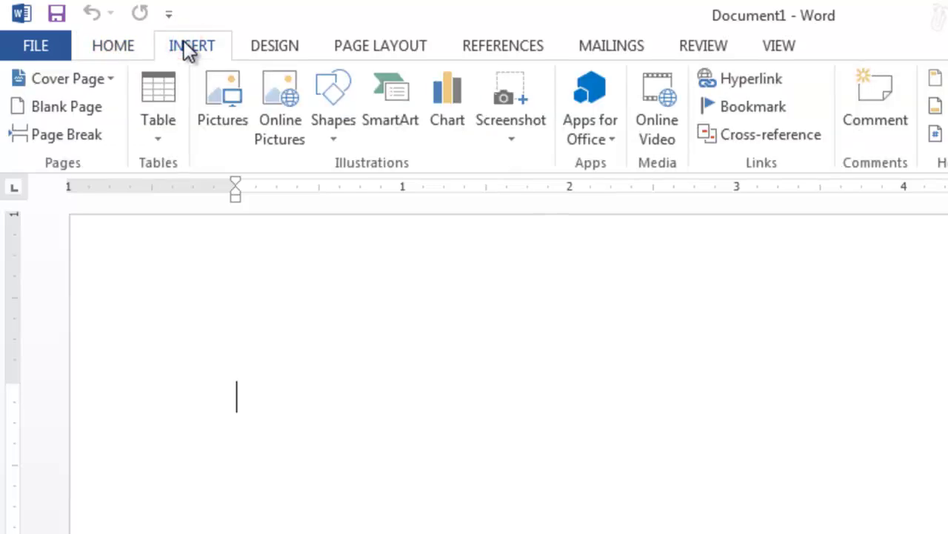
left_click(262, 49)
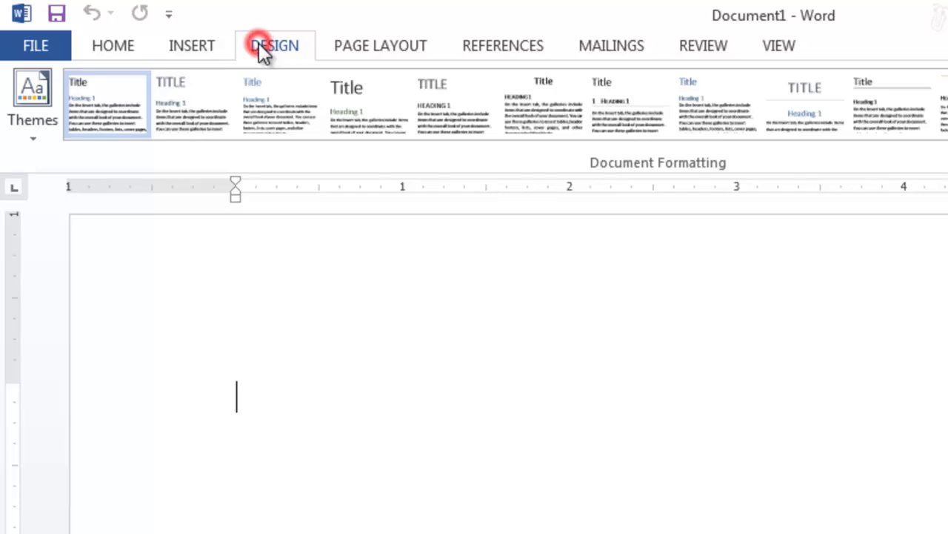
left_click(380, 48)
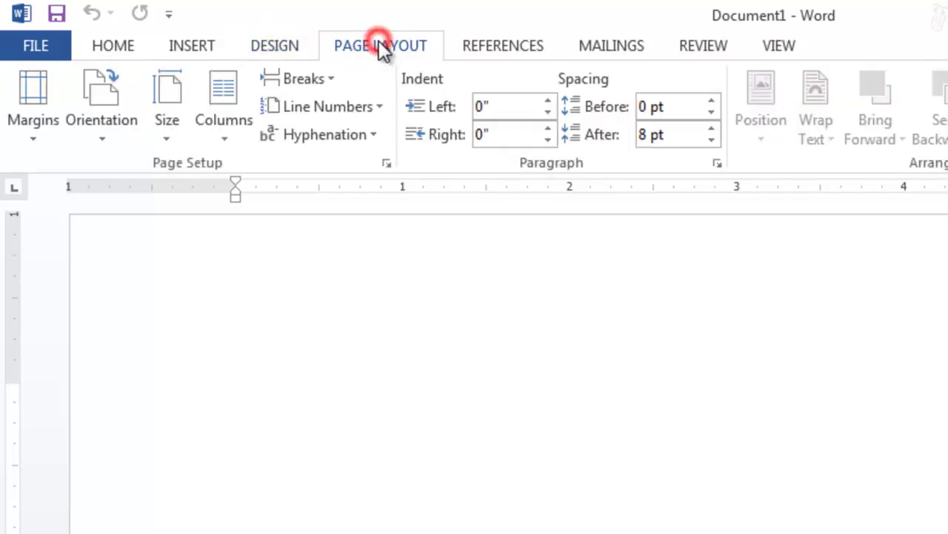
Step: Look through References, Mailings, Review and View, return to Page Layout, and open the Start menu
left_click(487, 47)
left_click(611, 42)
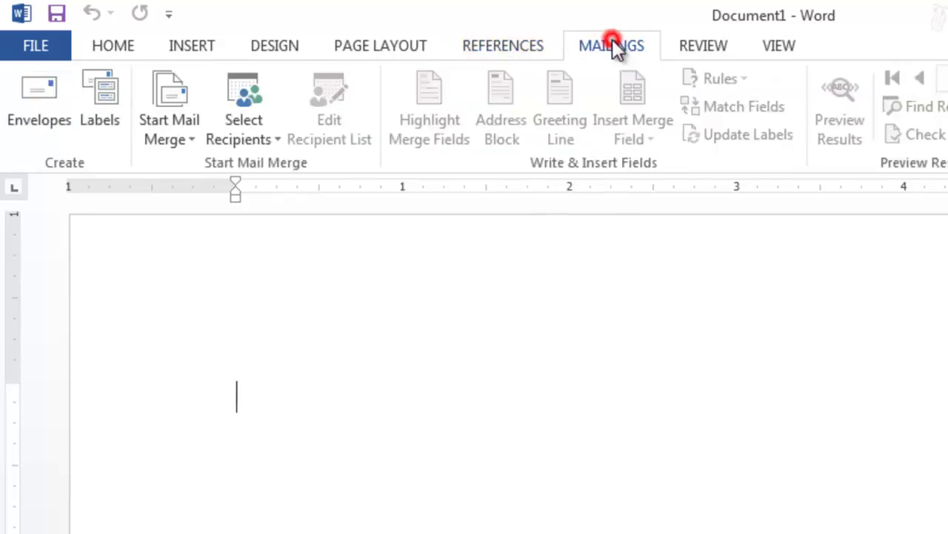
left_click(689, 46)
left_click(780, 48)
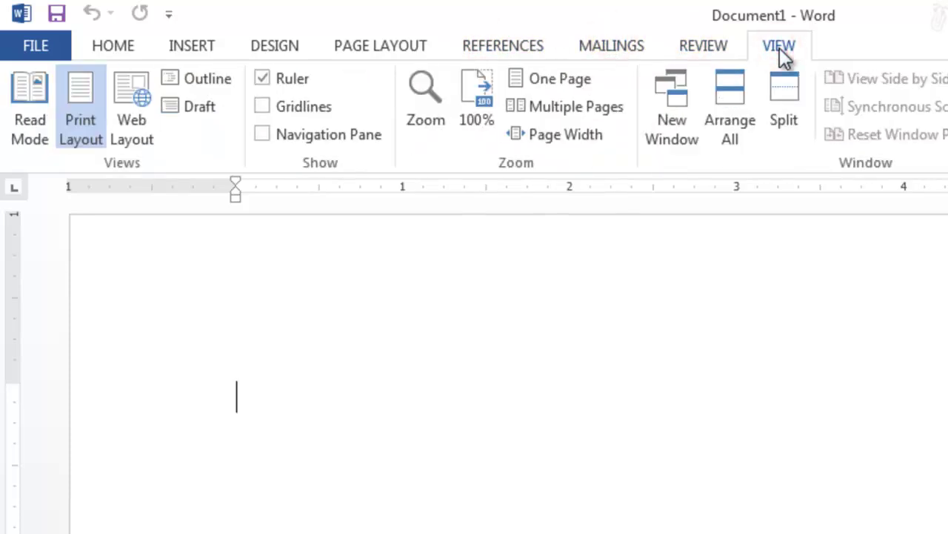
left_click(387, 45)
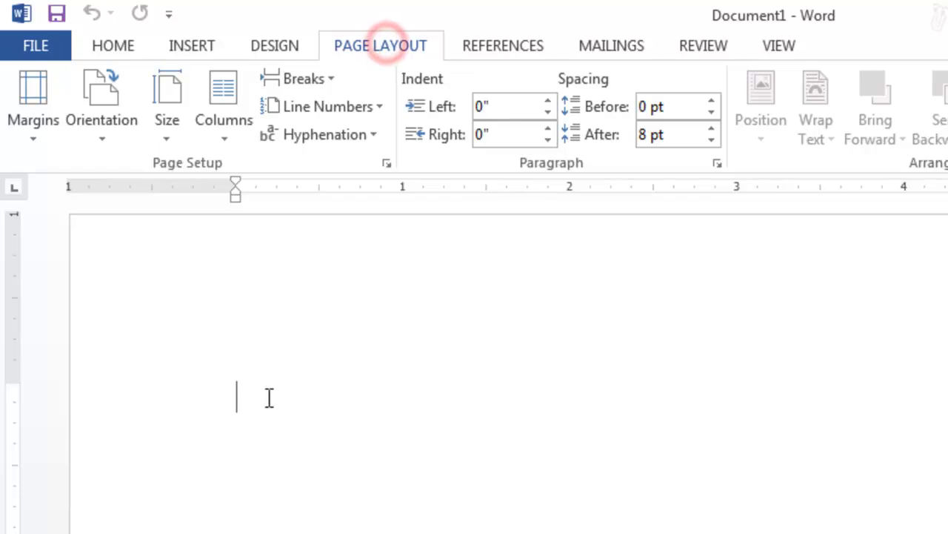
key("super")
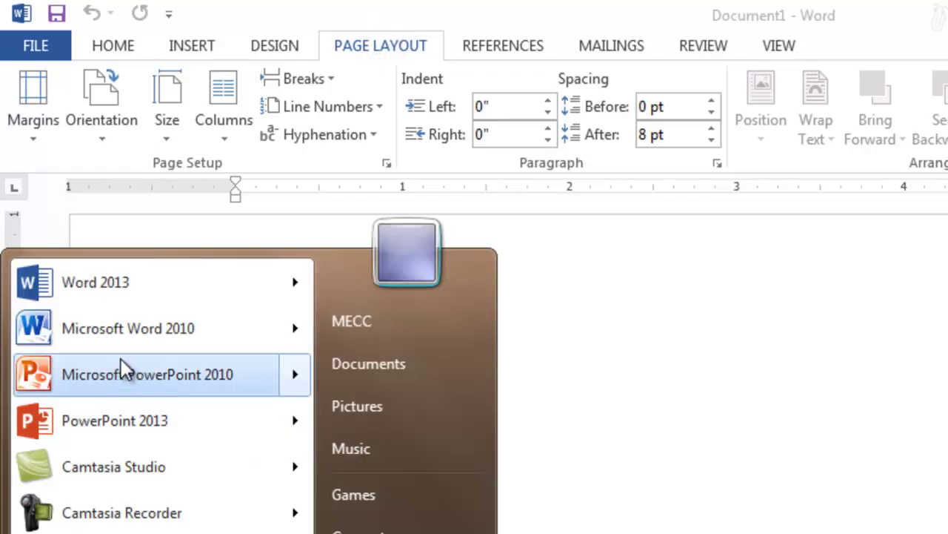
Step: Launch Word 2010 alongside Word 2013 and maximize its window
left_click(133, 329)
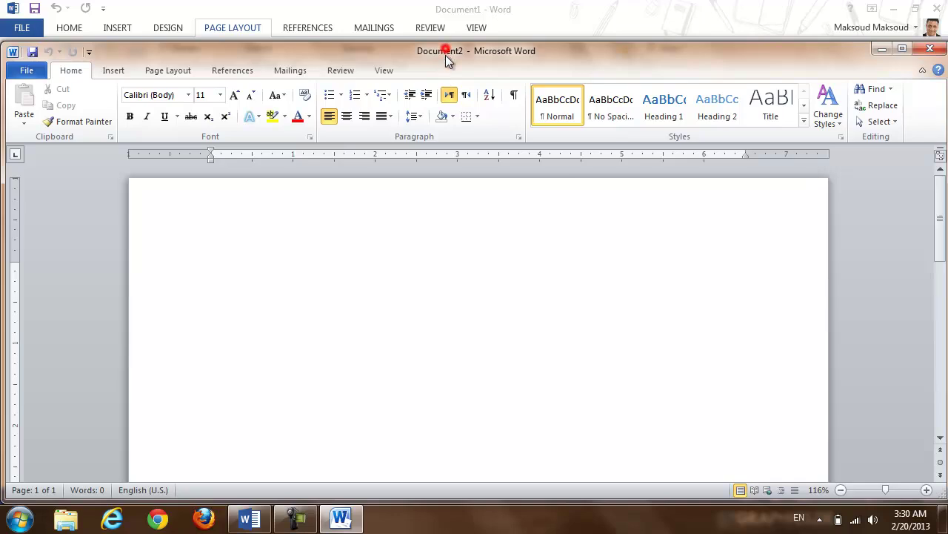
left_click_drag(445, 55, 438, 131)
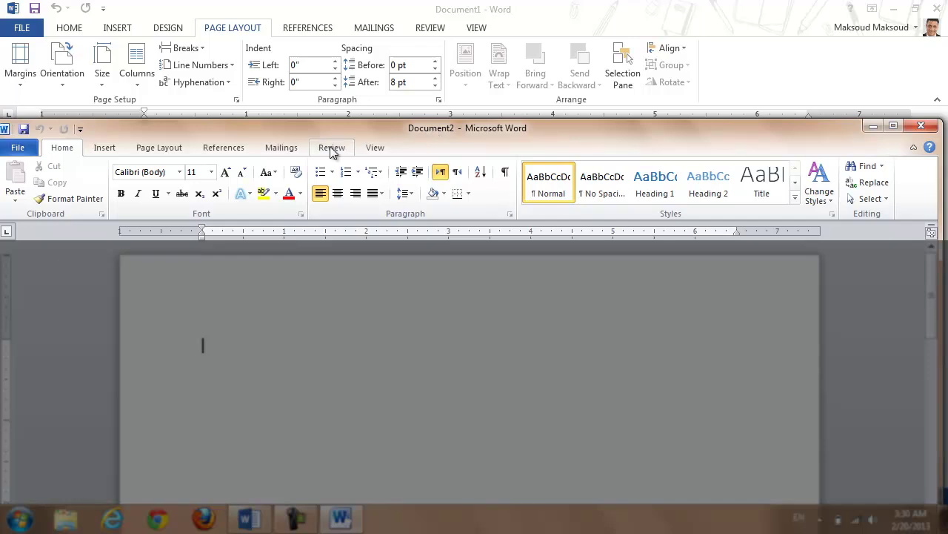
double_click(301, 132)
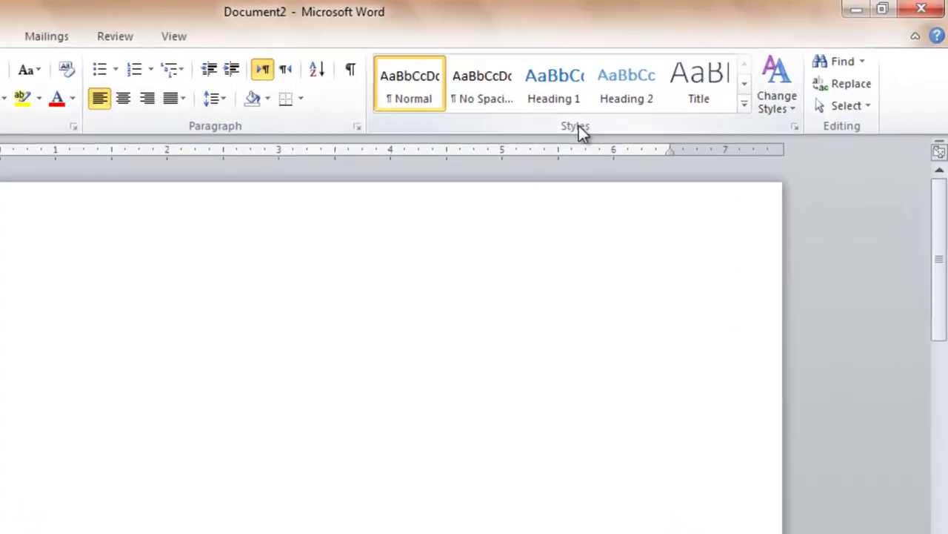
Step: Browse Word 2010's Change Styles style-set options, then minimize it
left_click(669, 93)
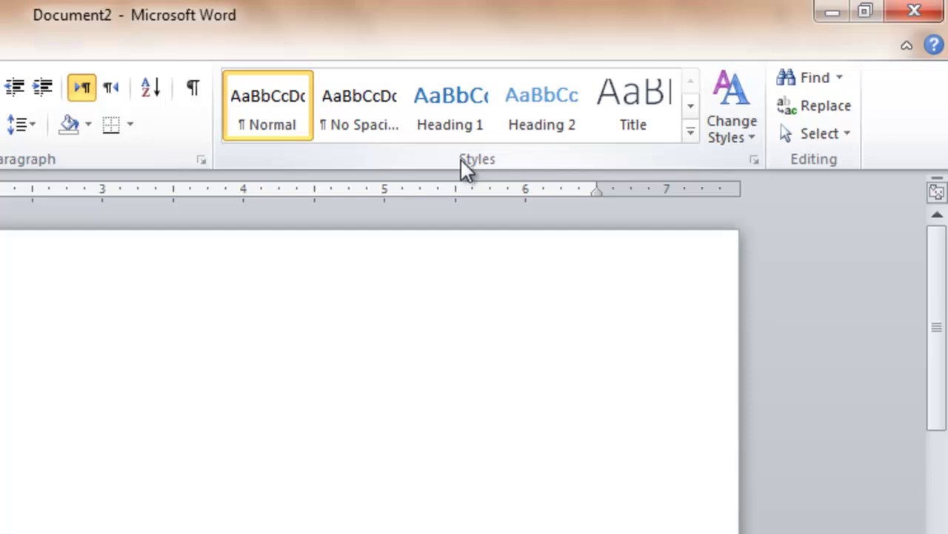
left_click(460, 160)
left_click(753, 140)
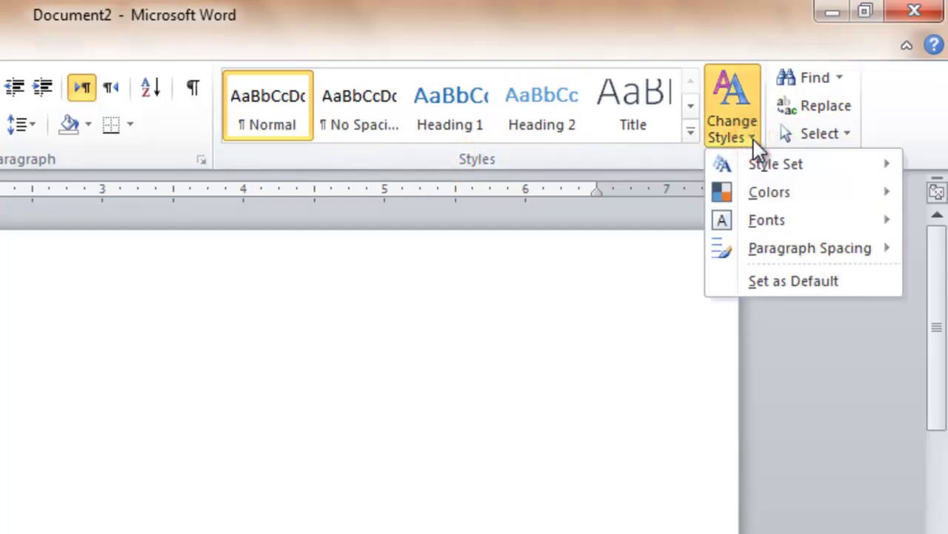
mouse_move(773, 163)
left_click(612, 311)
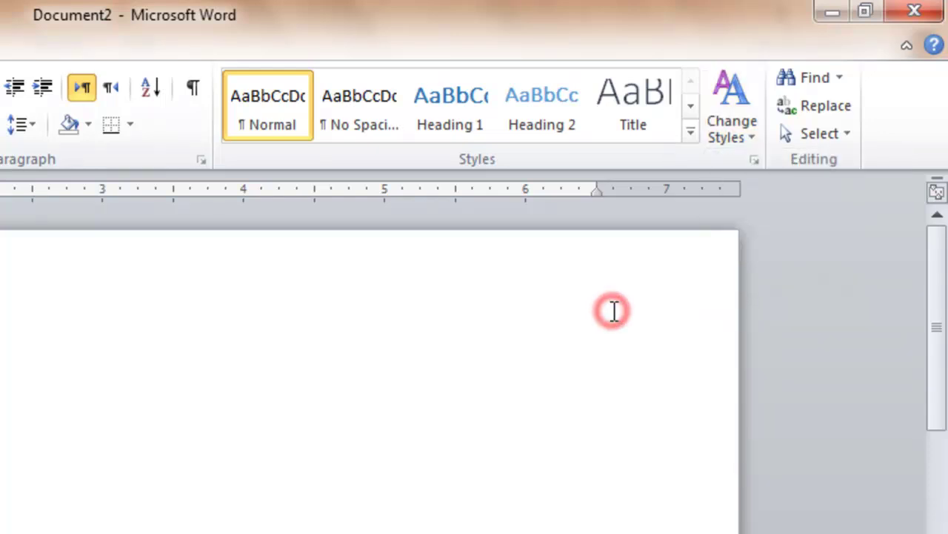
left_click(834, 13)
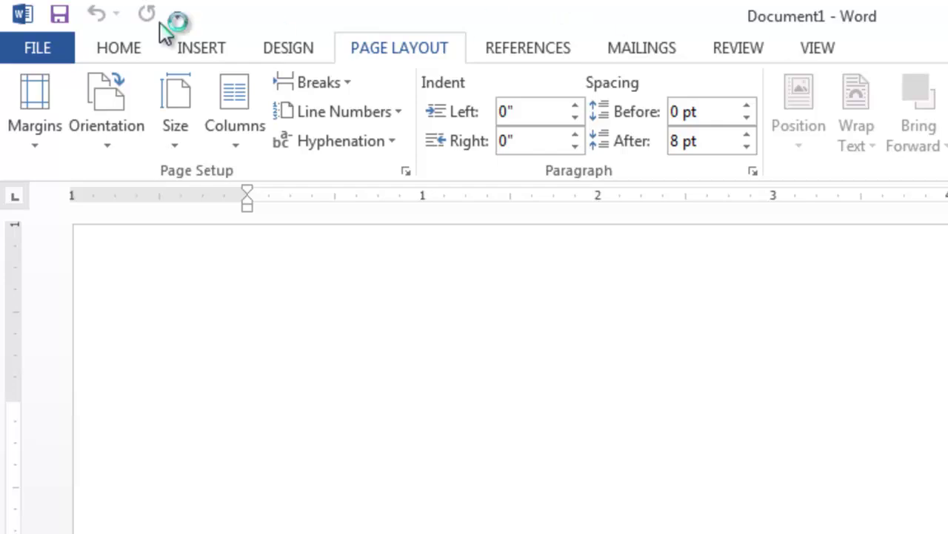
Step: Expand and close the full Quick Styles gallery on the Home tab, then minimize the window
left_click(121, 46)
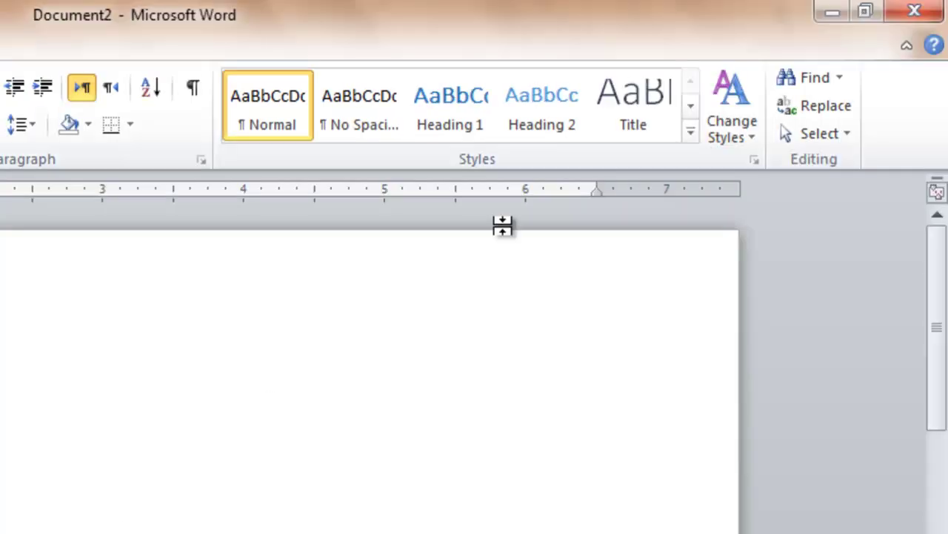
left_click(690, 131)
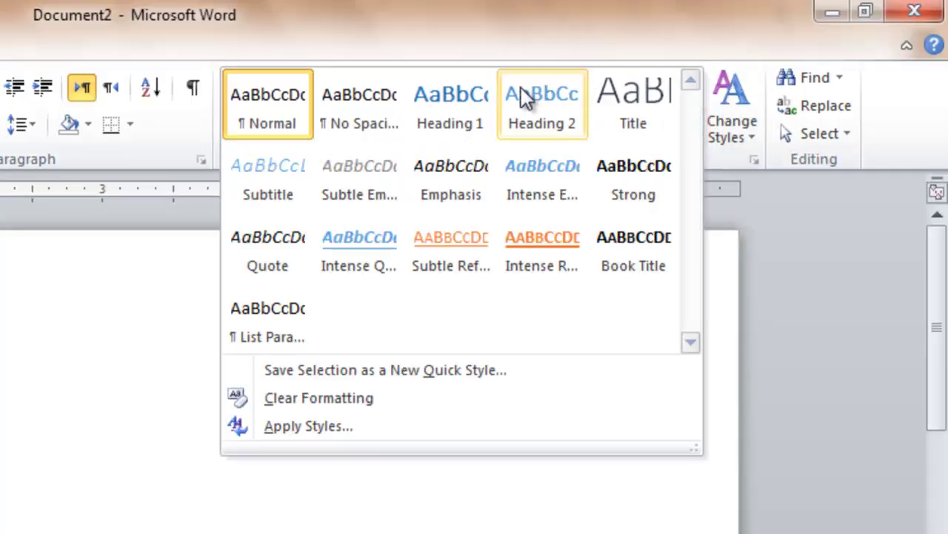
left_click(779, 219)
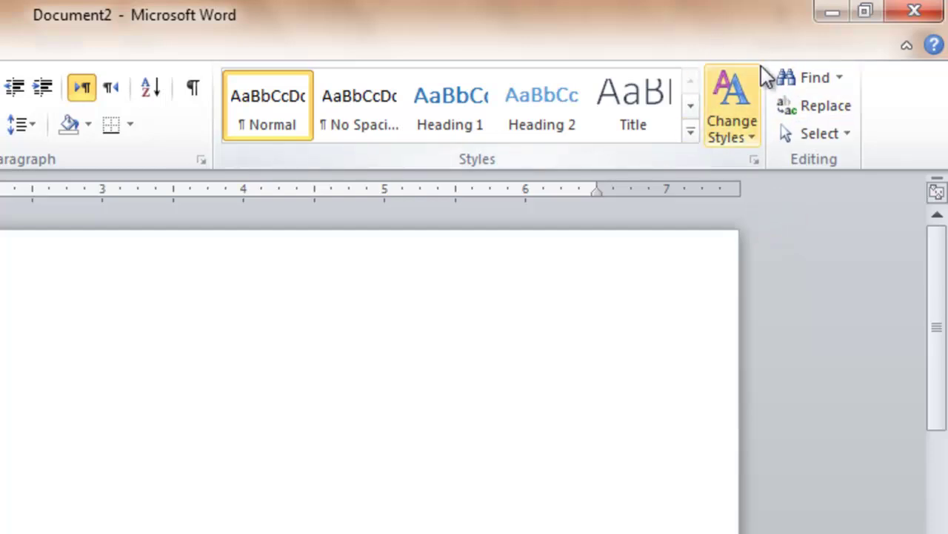
left_click(832, 11)
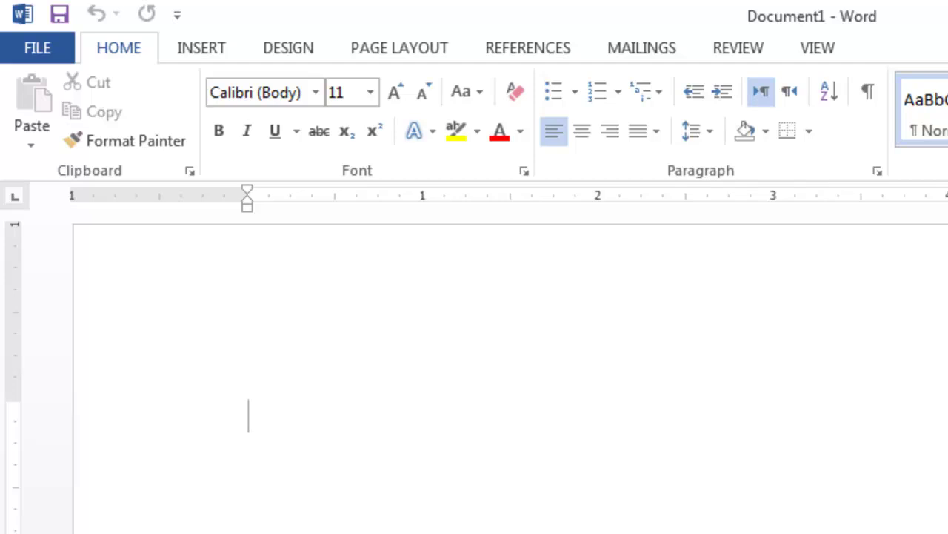
Step: Look over Word 2013's Design tab themes gallery, then bring Word 2010 back to the front
left_click(288, 53)
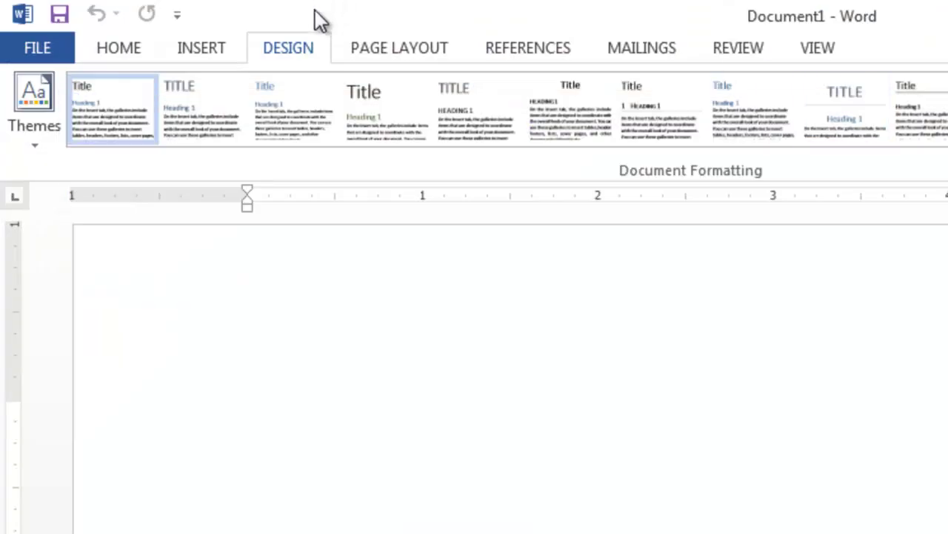
left_click(307, 43)
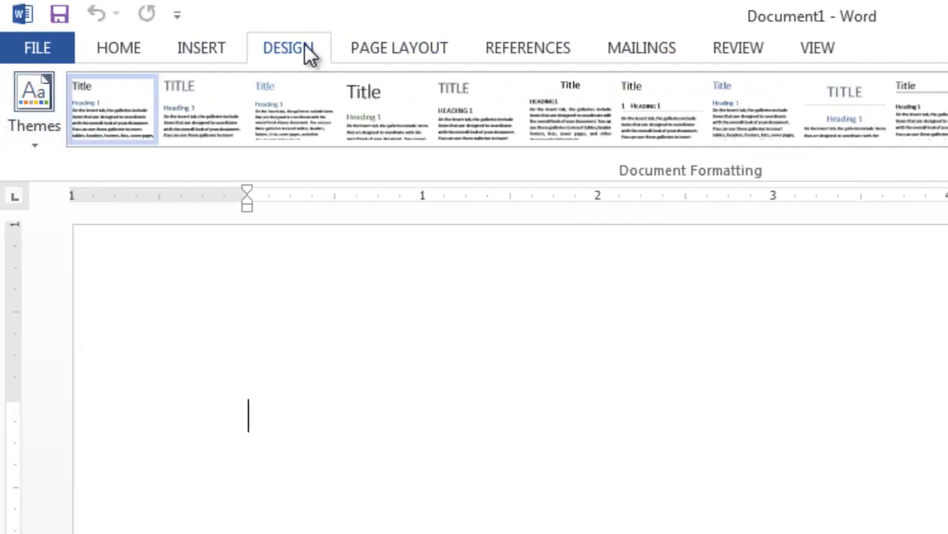
left_click(304, 44)
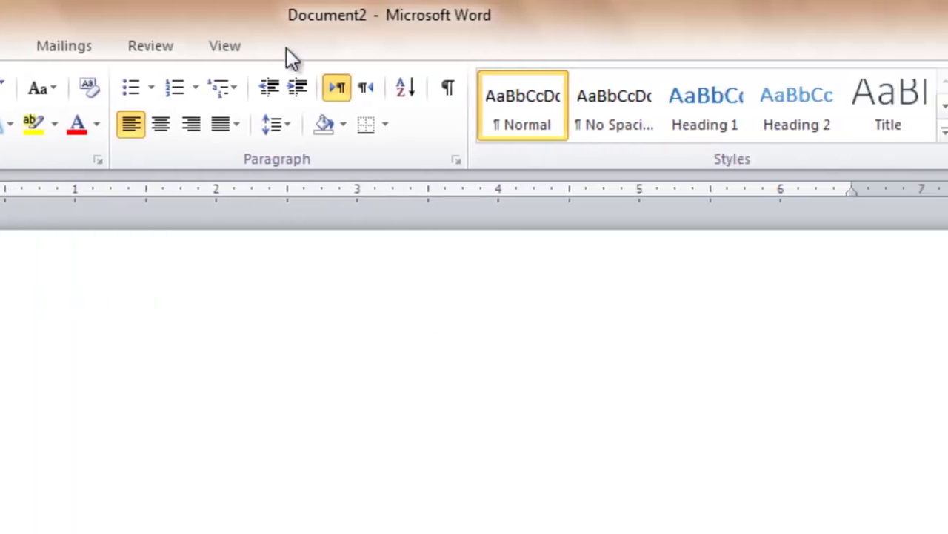
Step: Browse Change Styles' Style Set and Paragraph Spacing options and the Page Layout tab, then switch to Word 2013
left_click(741, 138)
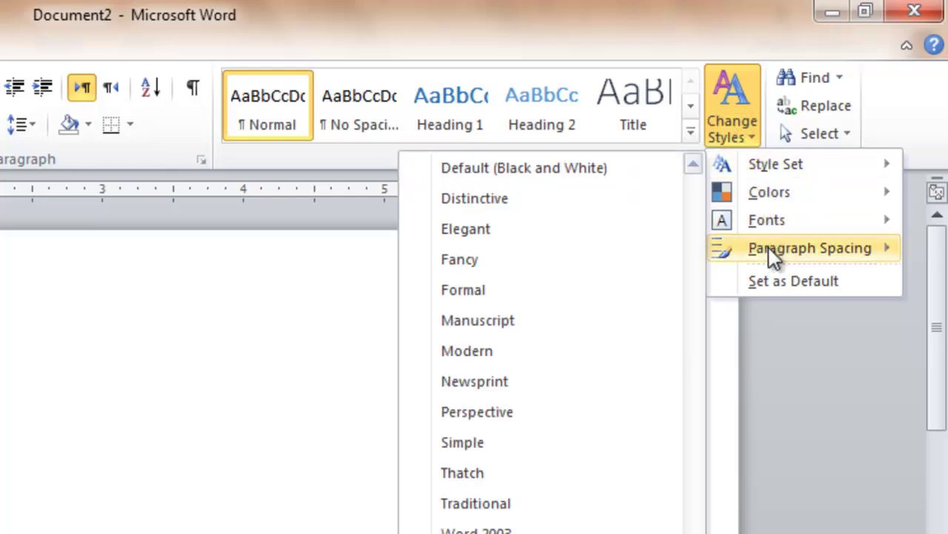
mouse_move(770, 255)
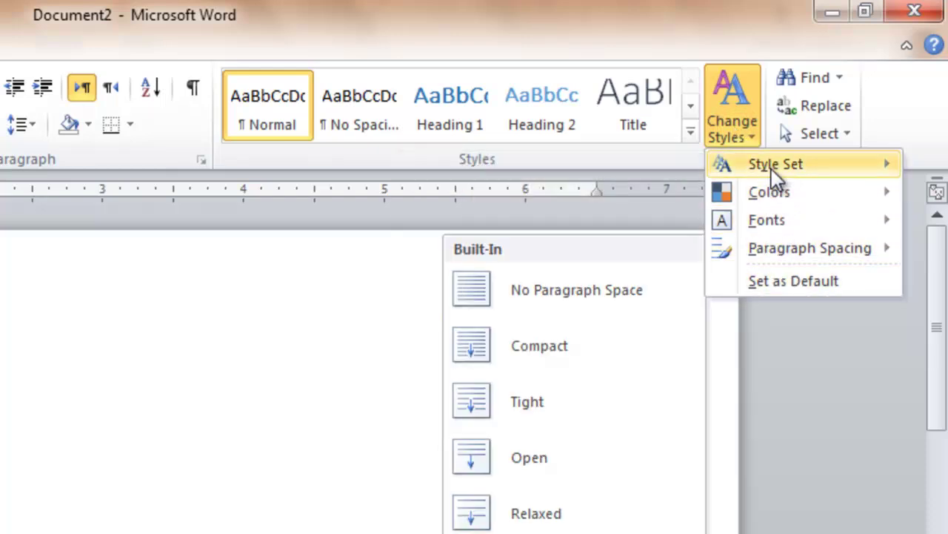
left_click(280, 46)
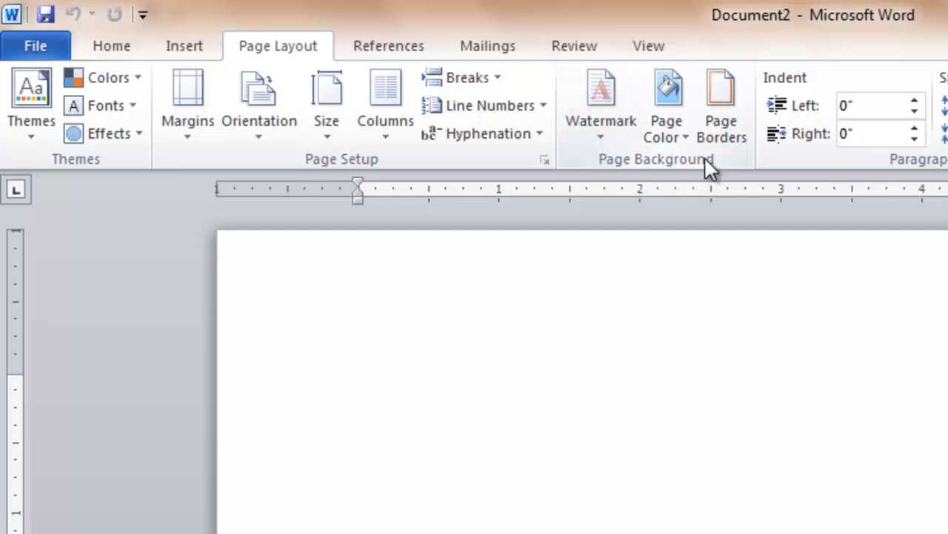
left_click(651, 163)
left_click(263, 48)
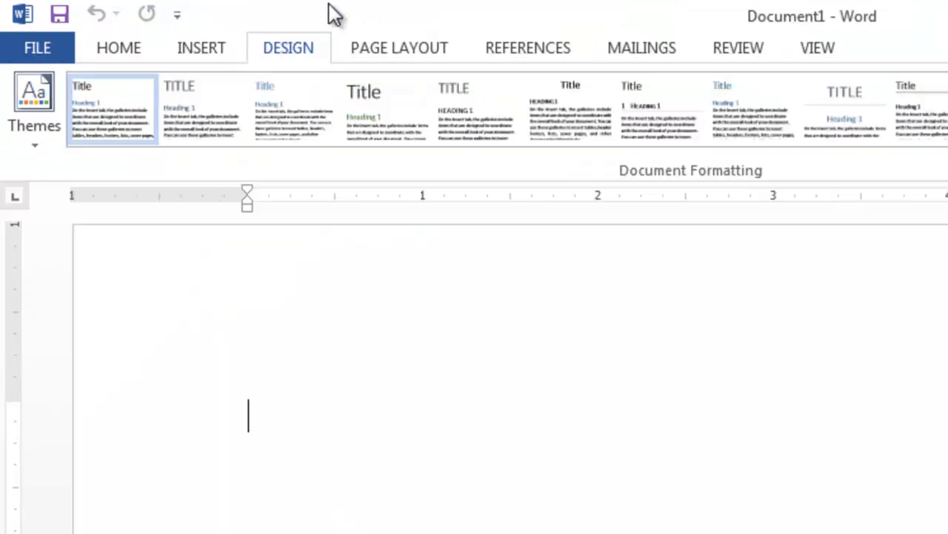
Step: Compare Word 2013's Design and Page Layout tabs, then minimize its window
left_click(296, 52)
left_click(392, 52)
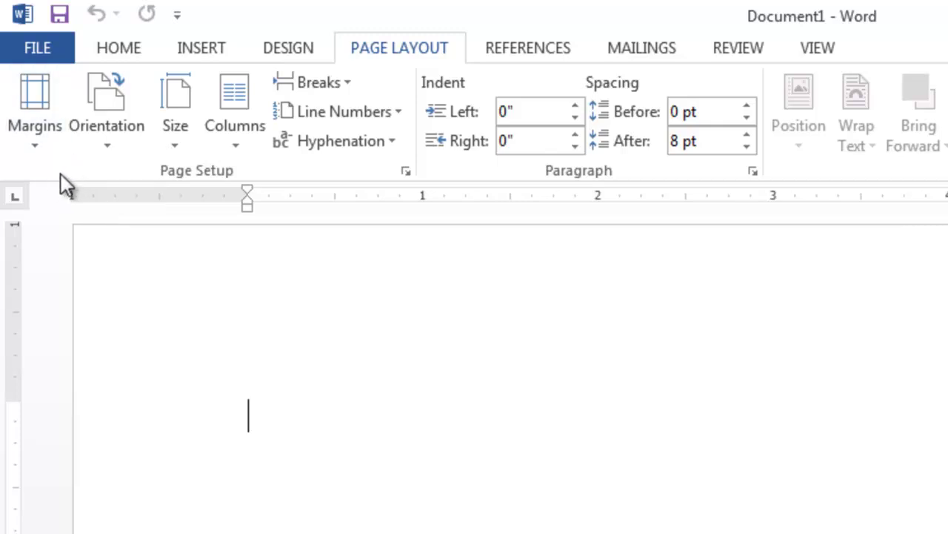
left_click(290, 47)
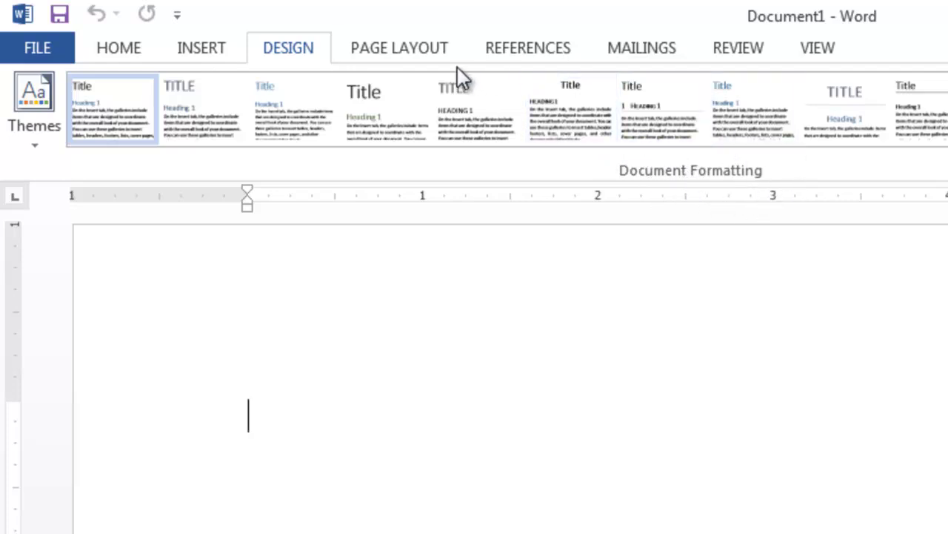
left_click(436, 53)
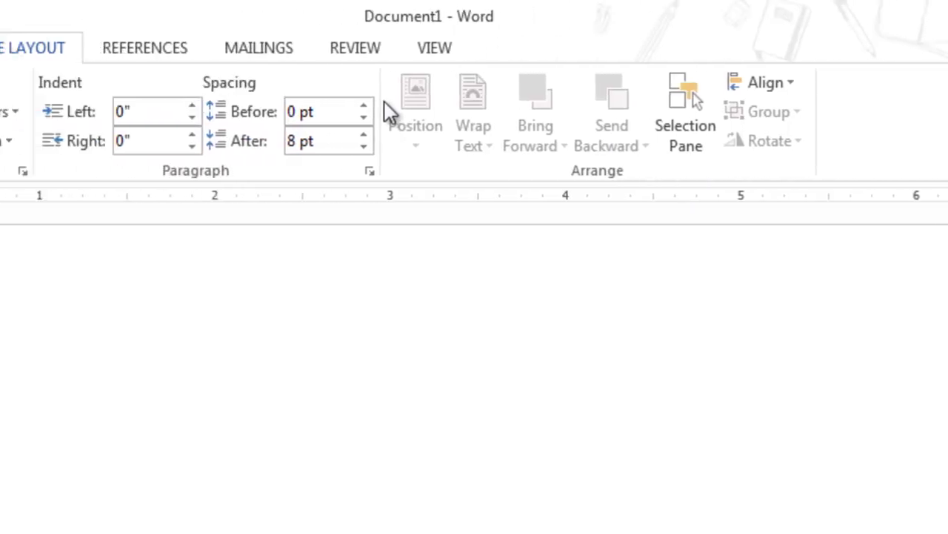
left_click(297, 45)
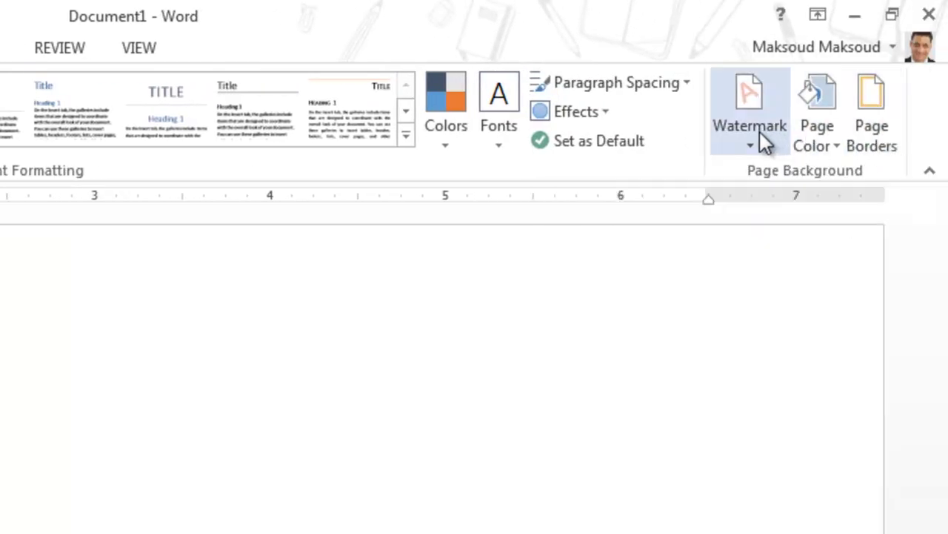
left_click(855, 15)
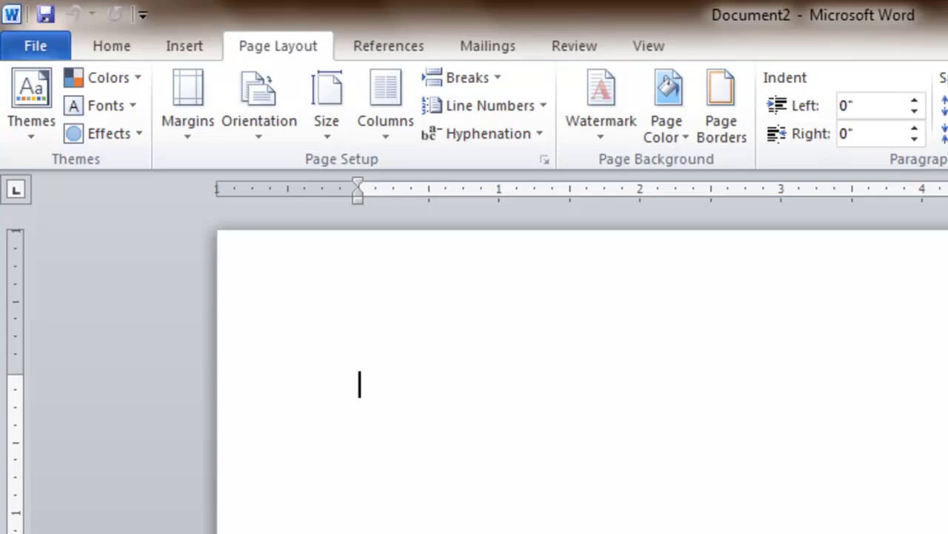
Step: Show the References tools in Word 2010, then restore Word 2013 showing its References tools
left_click(380, 51)
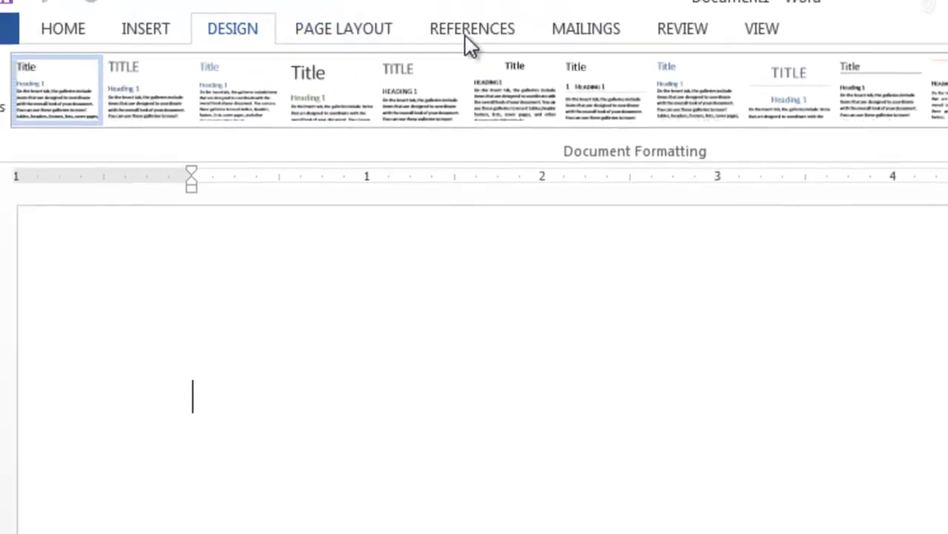
left_click(466, 35)
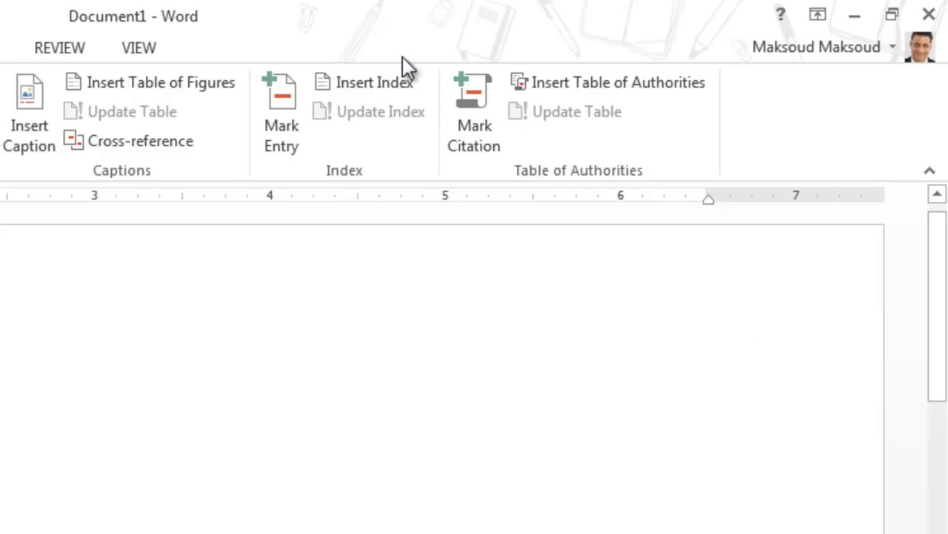
Step: Show the Mailings tools in Word 2013 and Word 2010, then Word 2010's Review tools
left_click(635, 46)
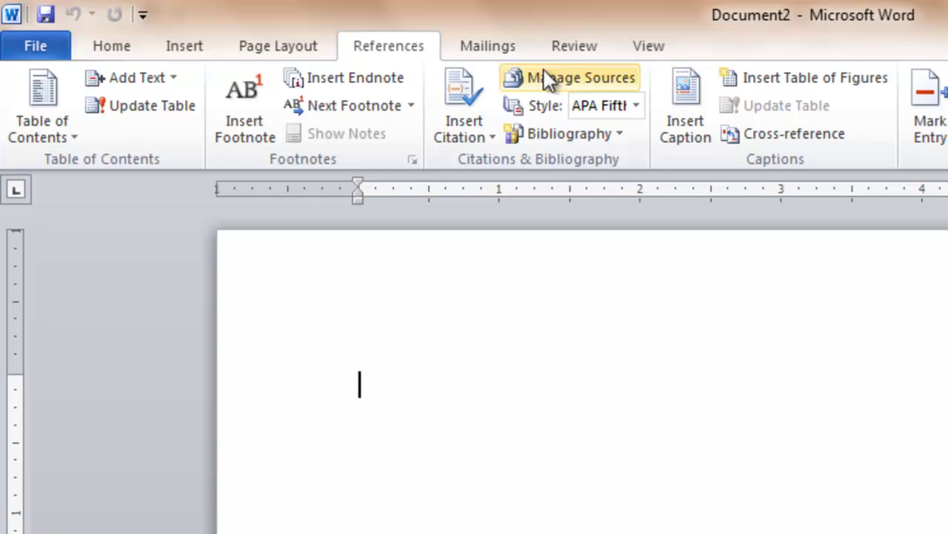
left_click(486, 46)
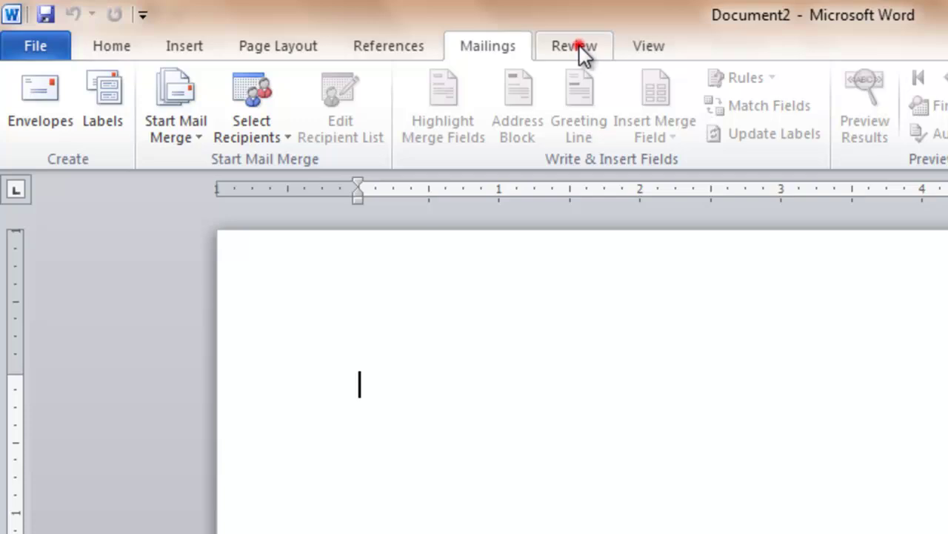
left_click(581, 50)
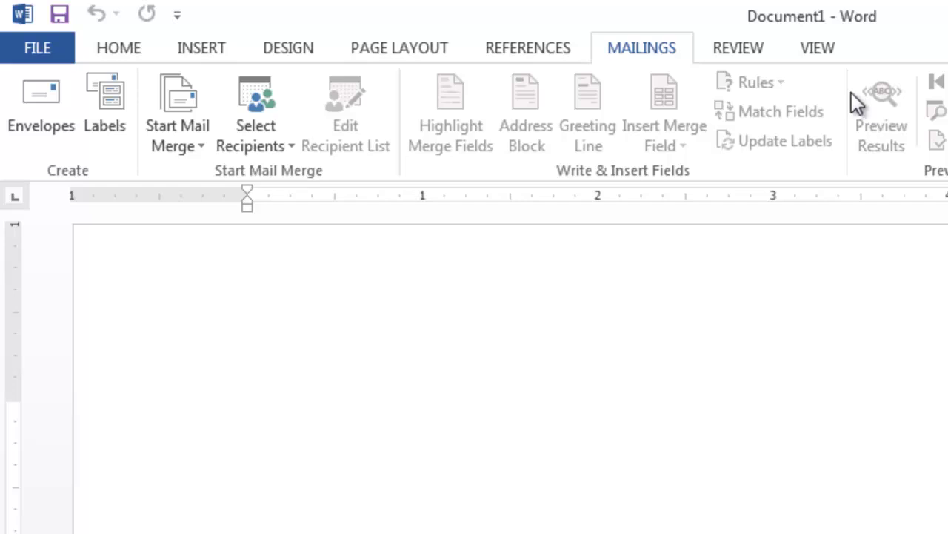
Step: Show Word 2013's Review tools, then its View tab options
left_click(734, 42)
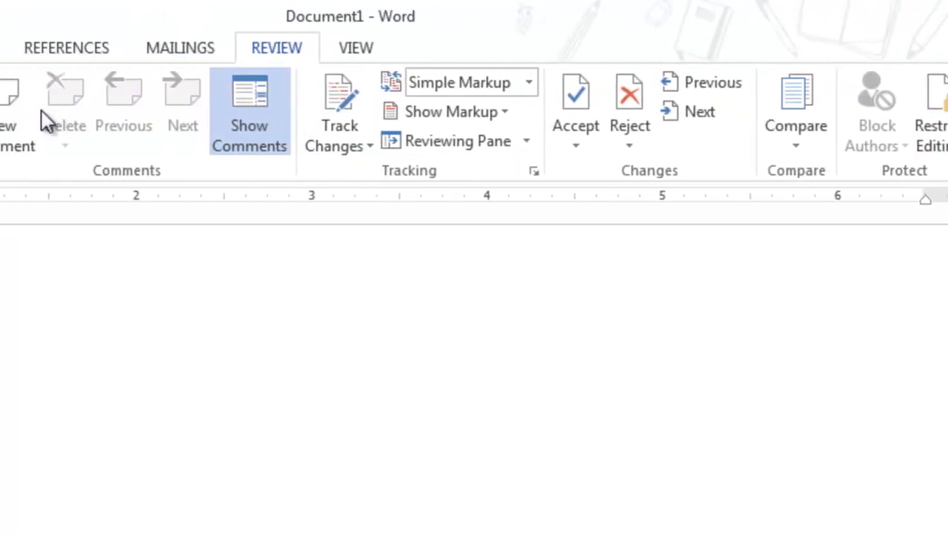
left_click(356, 48)
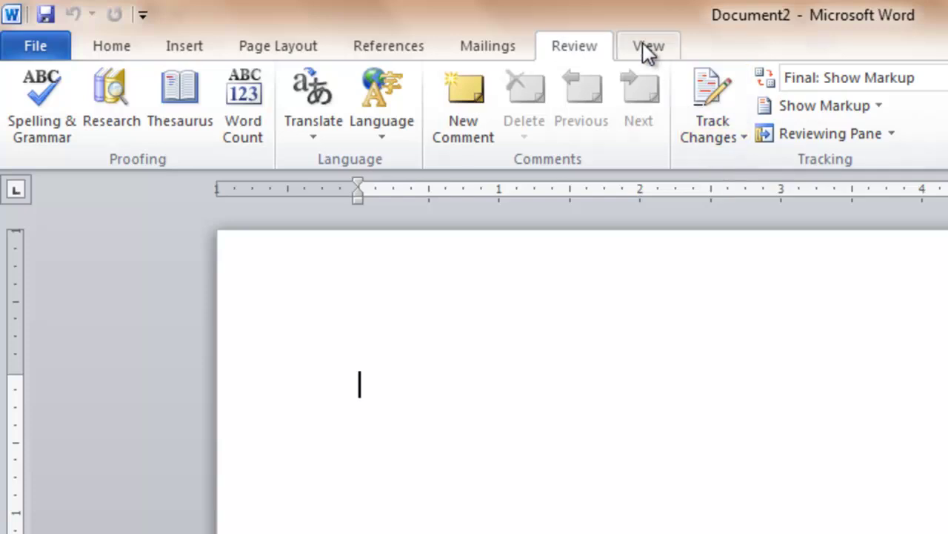
left_click(644, 46)
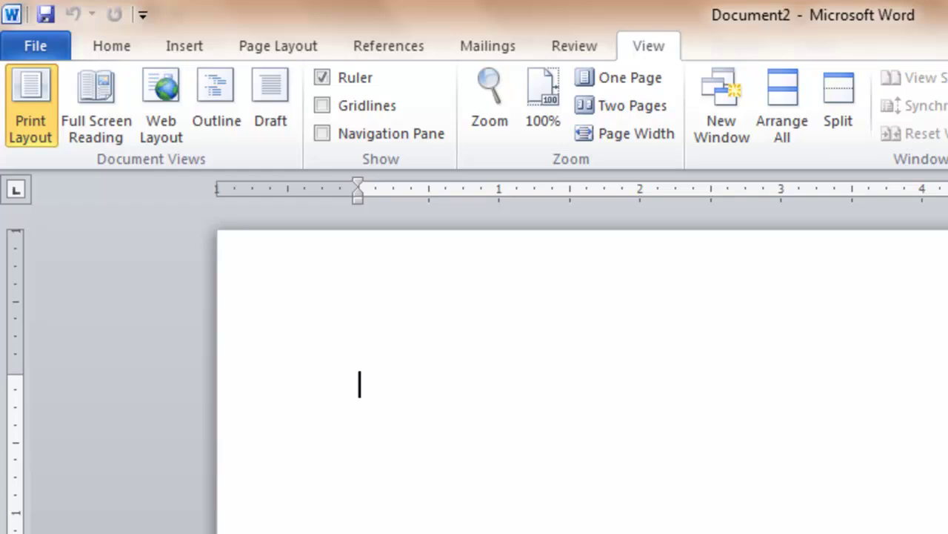
left_click(646, 45)
left_click(566, 47)
left_click(495, 46)
left_click(411, 47)
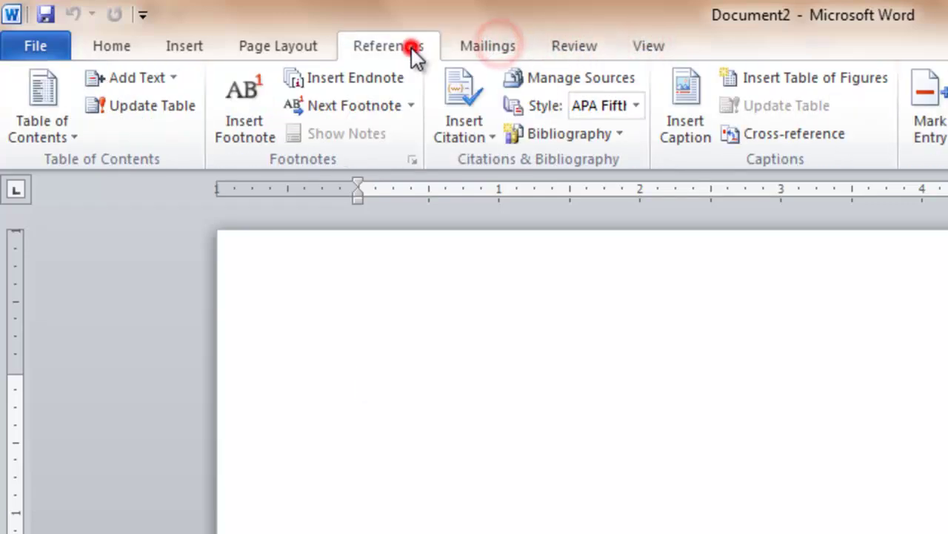
left_click(302, 49)
left_click(194, 46)
left_click(110, 48)
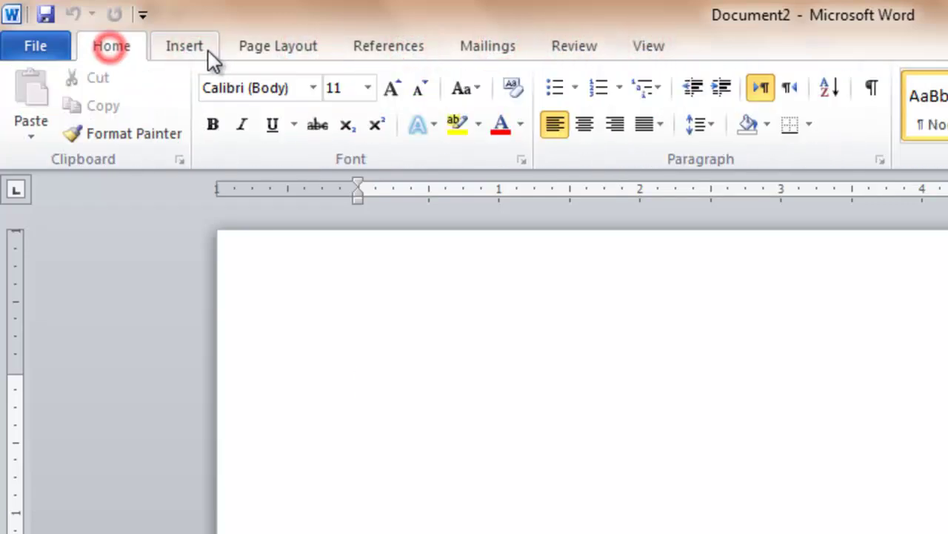
left_click(209, 50)
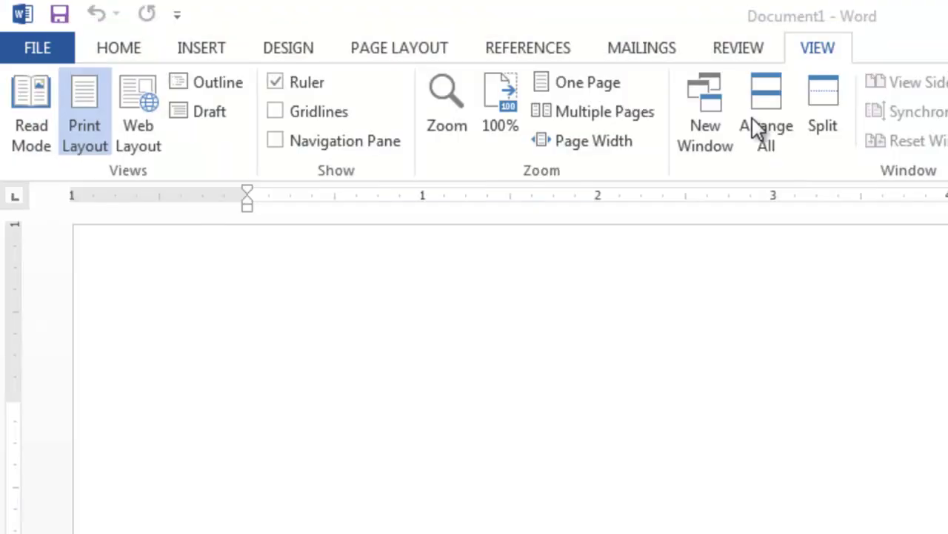
left_click(111, 47)
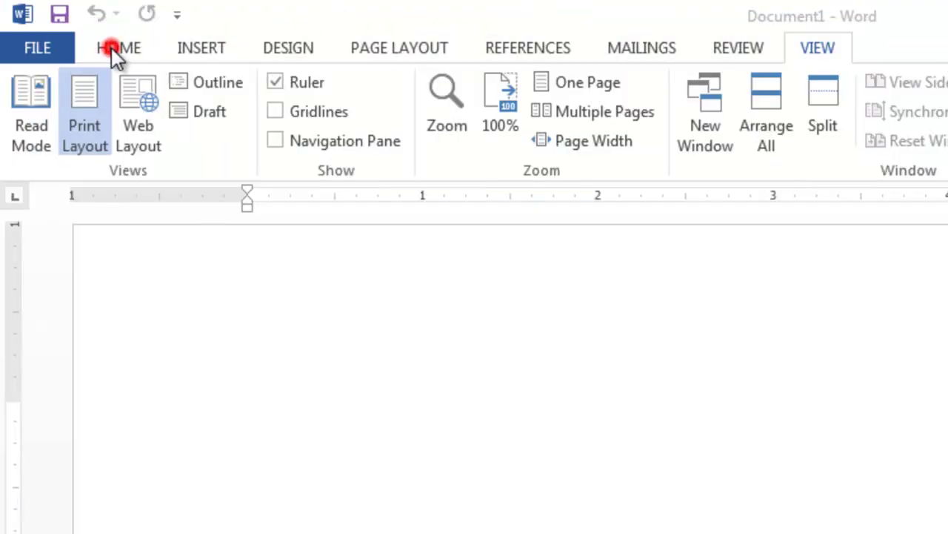
Step: Cycle through the Insert, Design, Home and Page Layout tabs, ending on References
left_click(195, 52)
left_click(272, 52)
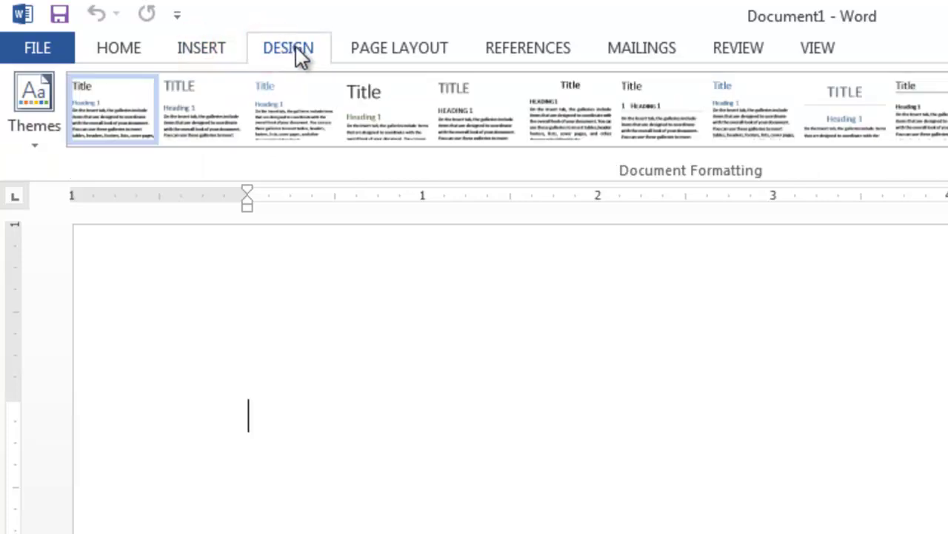
left_click(122, 51)
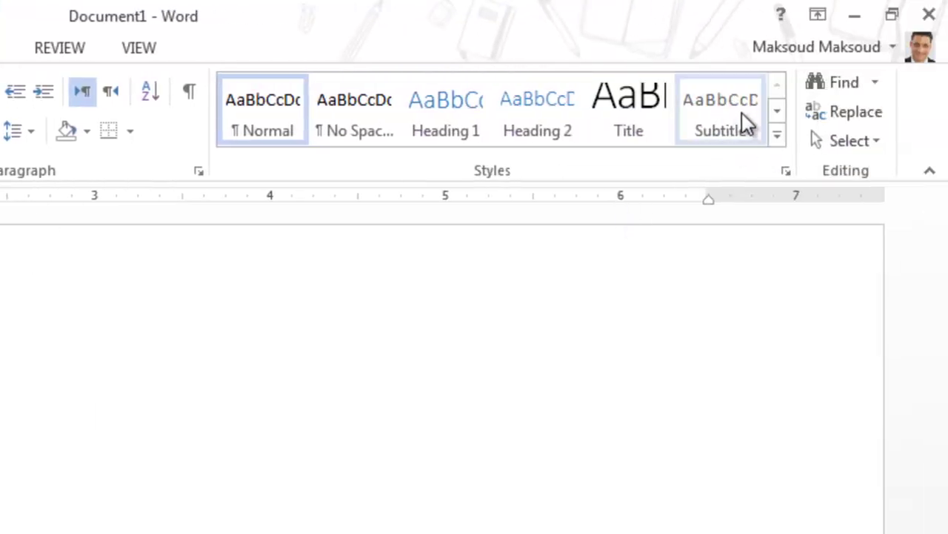
left_click(293, 51)
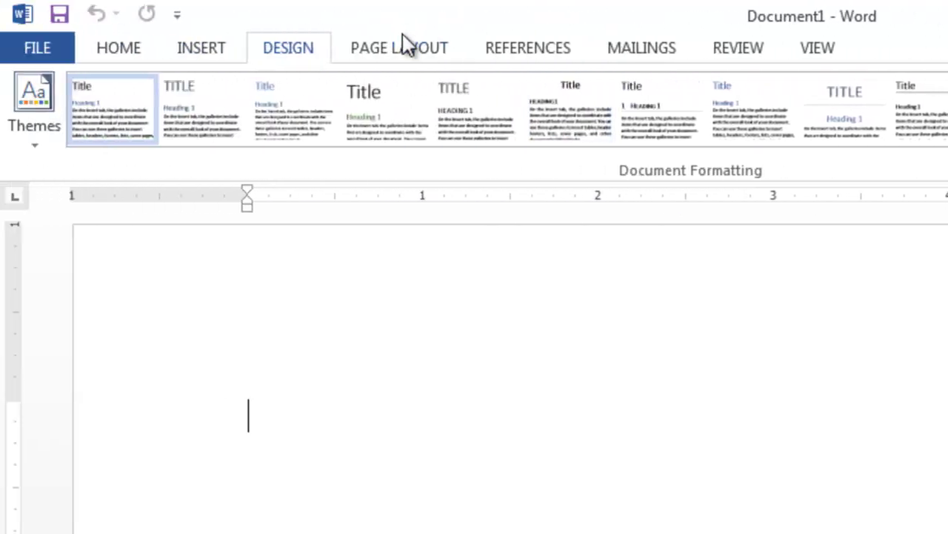
left_click(404, 46)
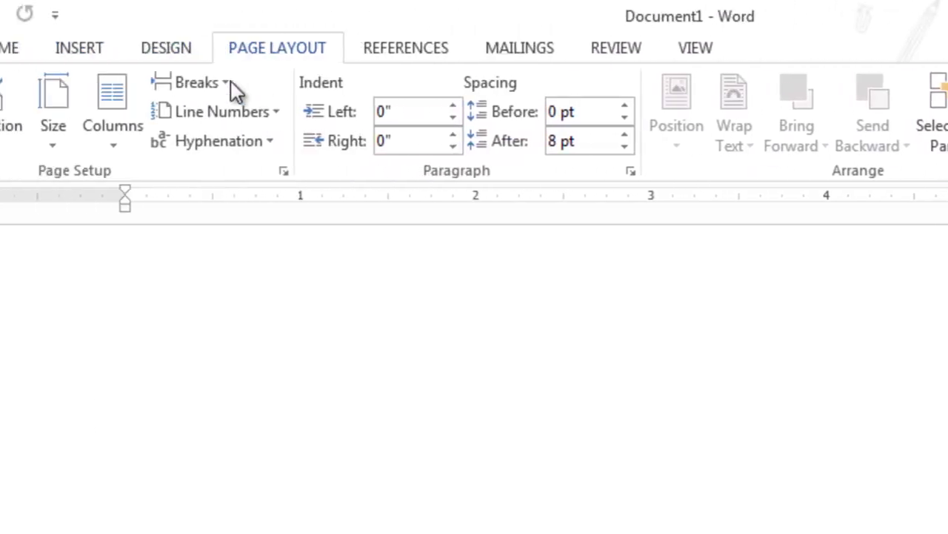
left_click(296, 46)
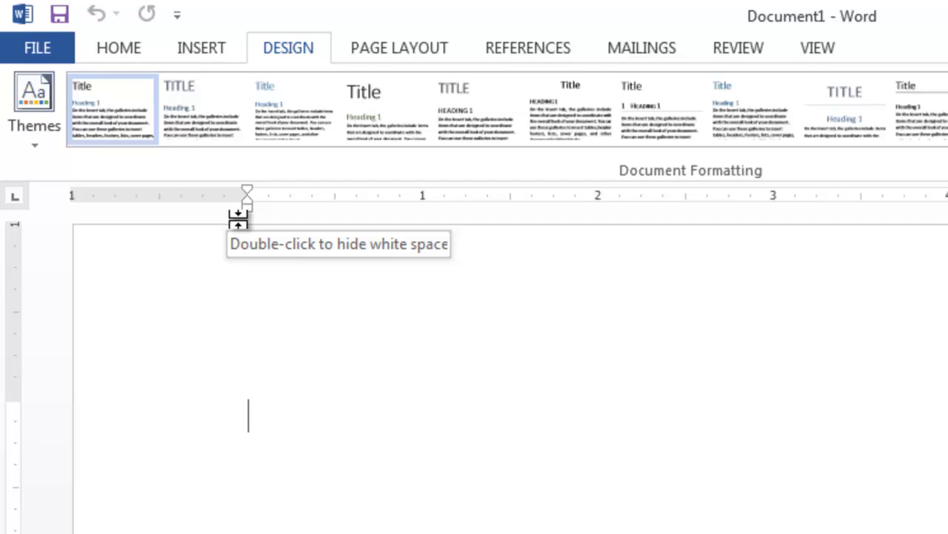
left_click(398, 49)
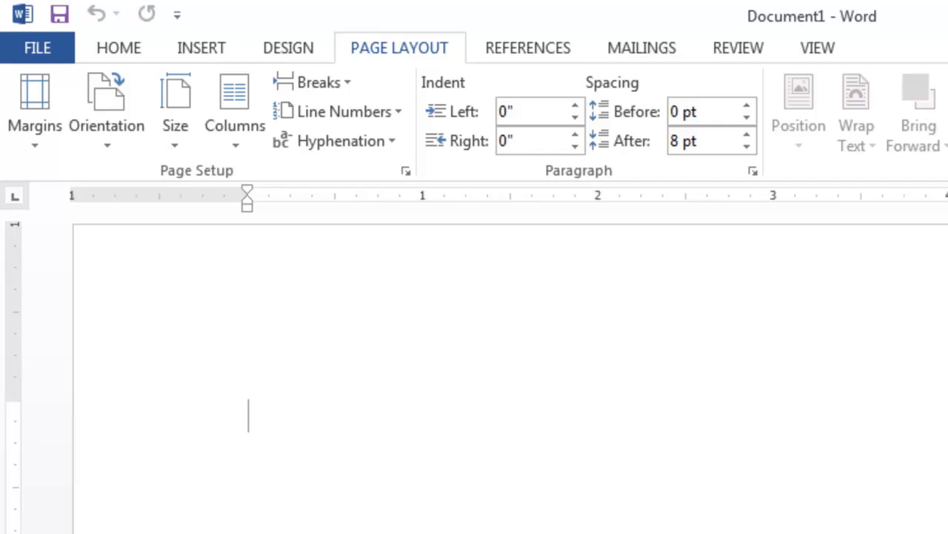
left_click(527, 50)
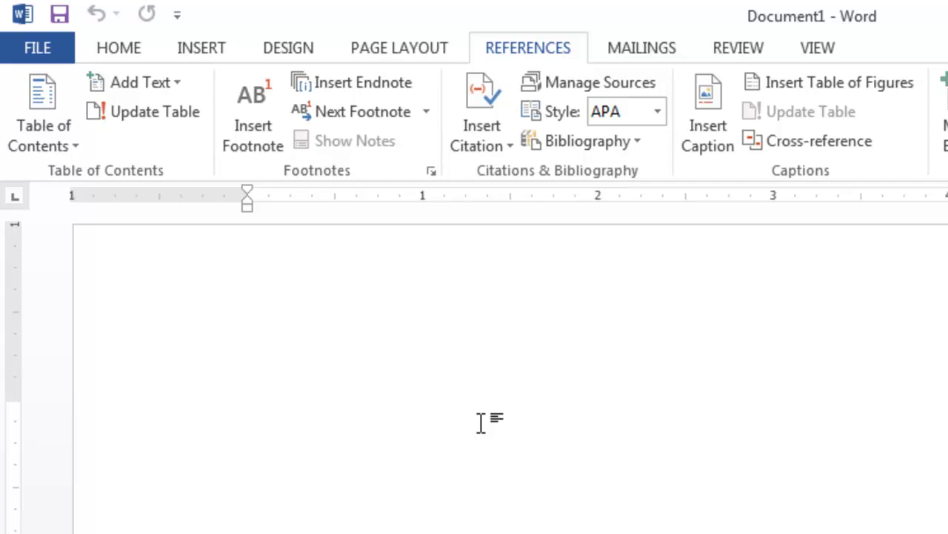
Step: Generate sample filler paragraphs with =rand()
type("=ran")
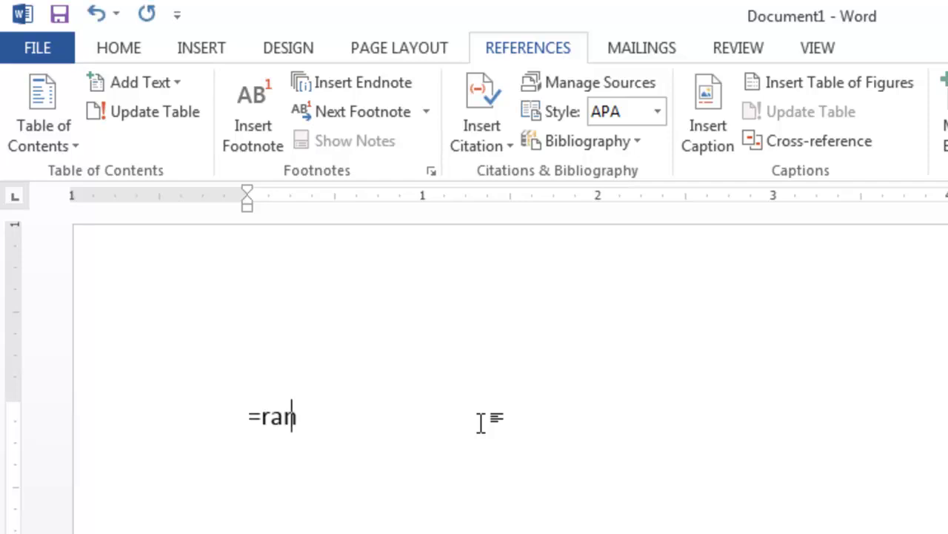
type("d()")
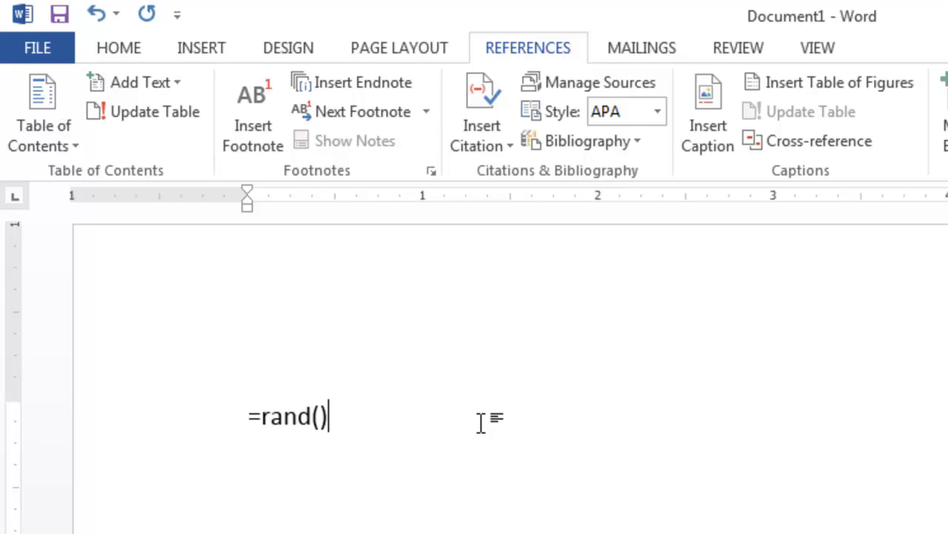
key("Return")
scroll(482, 422, "down", 3)
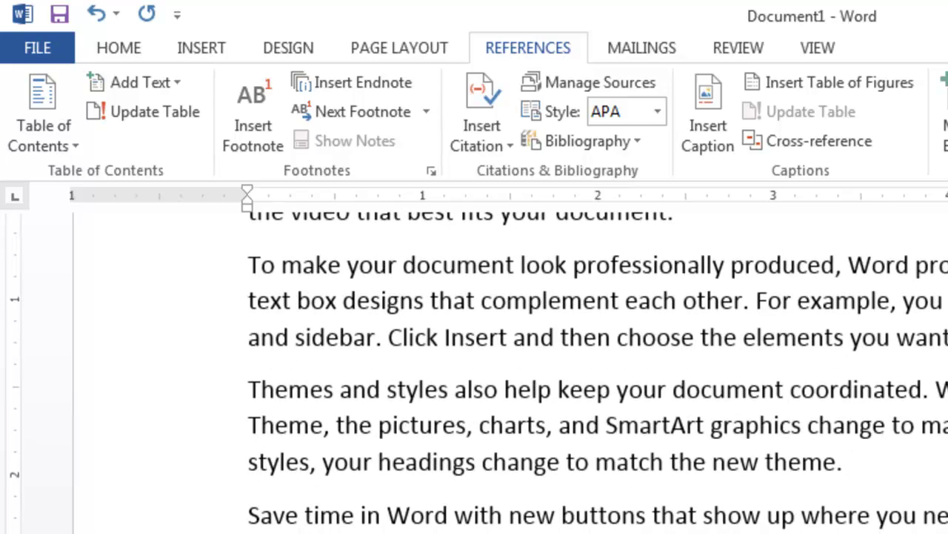
scroll(482, 370, "up", 3)
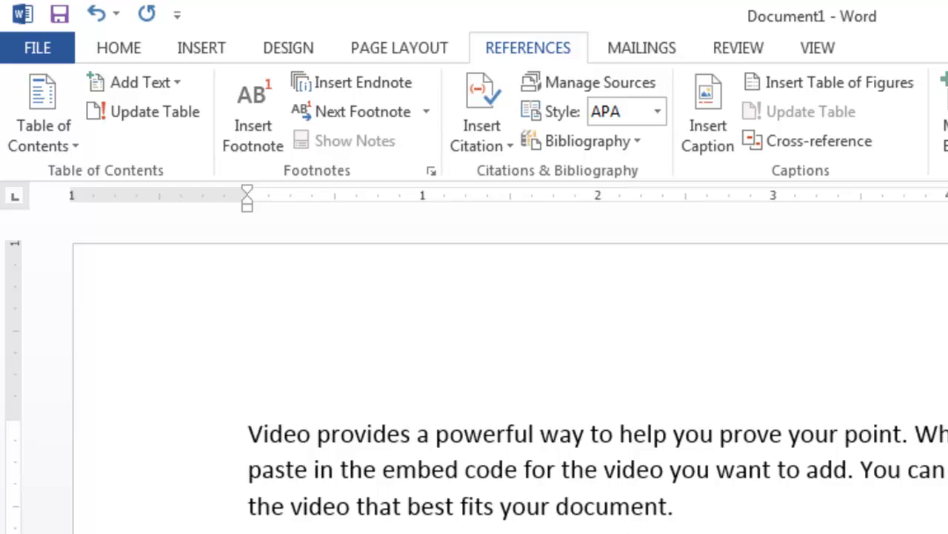
Step: Add heading lines One, Two and Three above the first three filler paragraphs
left_click(241, 431)
key("Return")
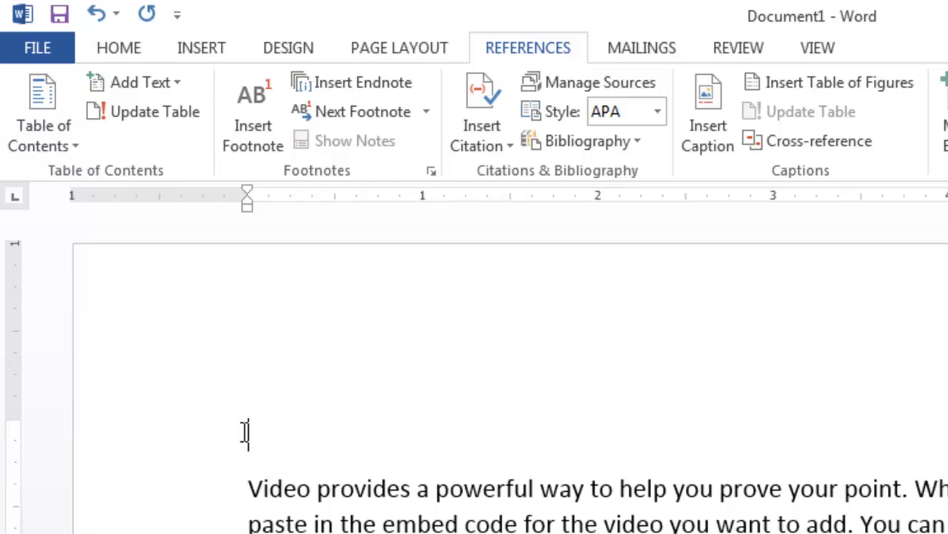
type("One")
left_click(195, 407)
key("Return")
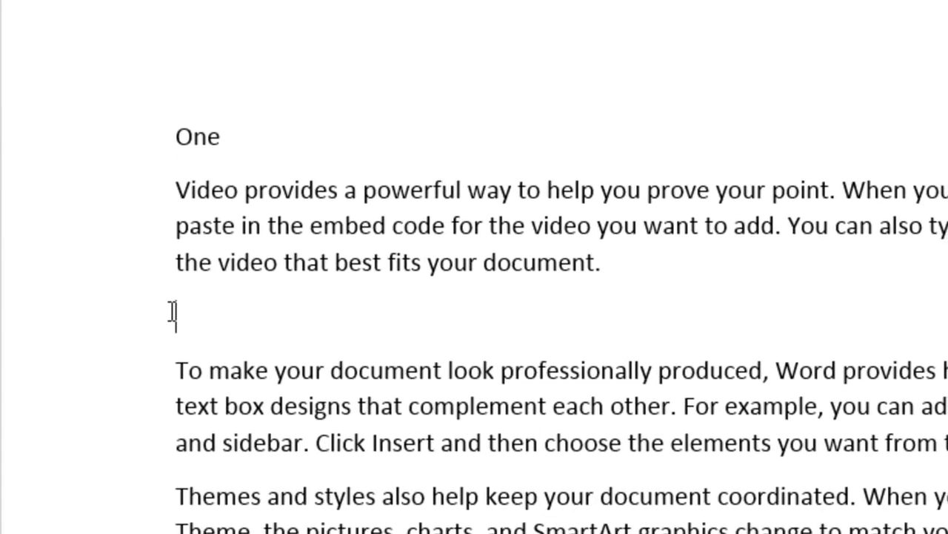
type("Two")
scroll(712, 255, "down", 3)
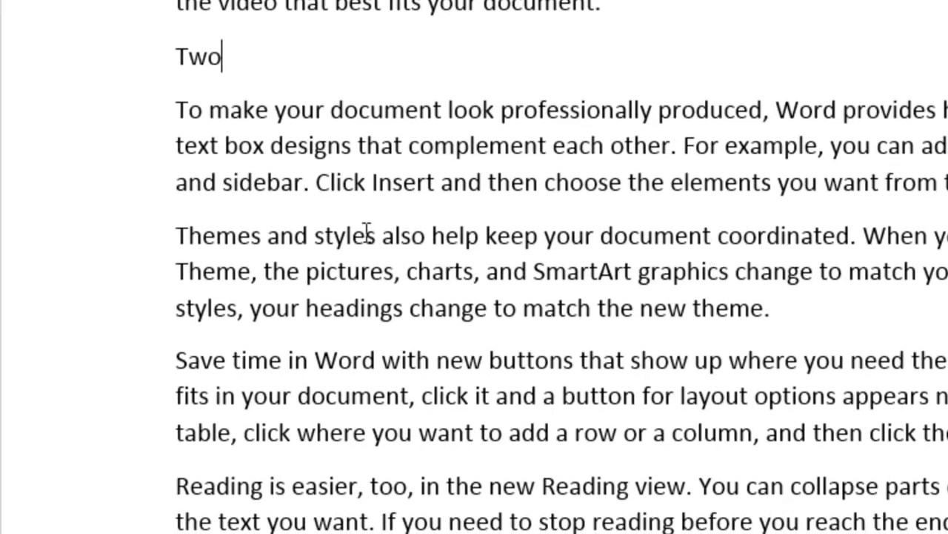
left_click(175, 236)
key("Return")
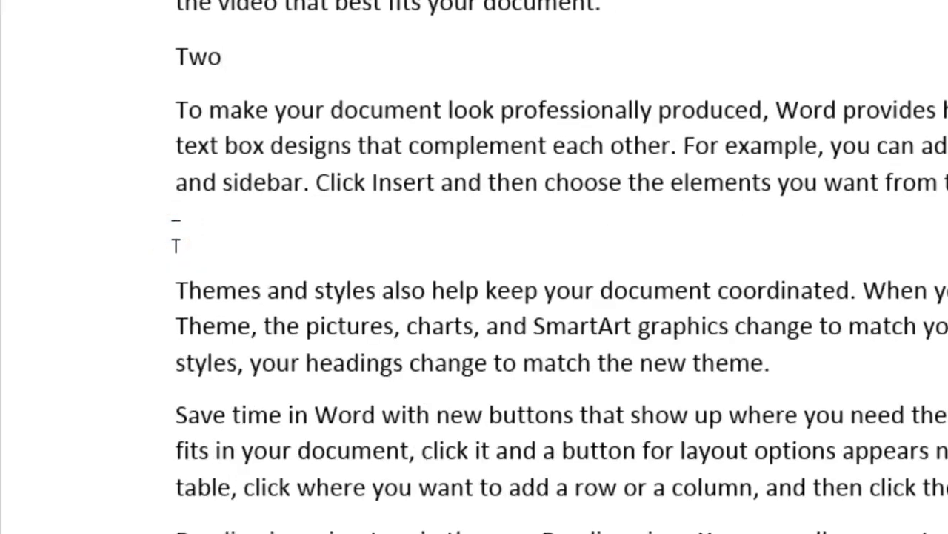
type("Three")
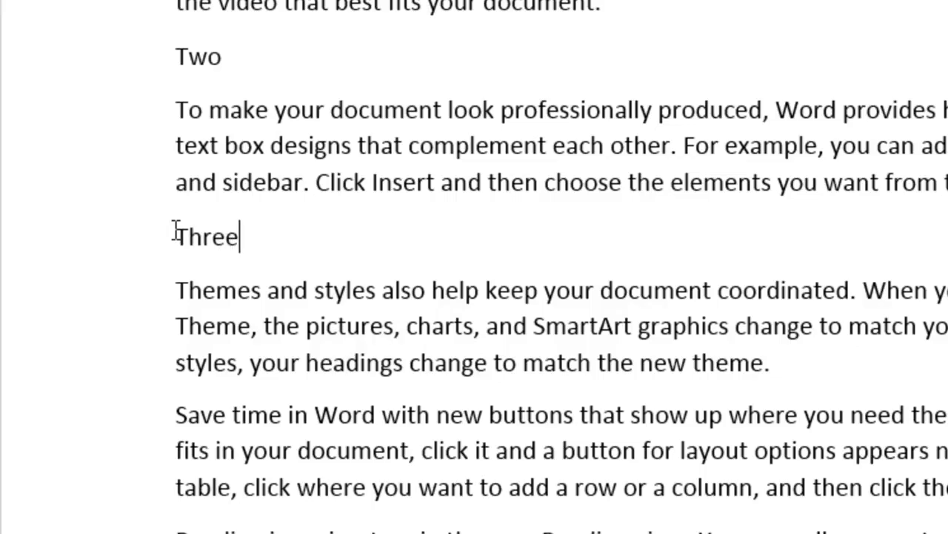
Step: Add heading lines Four and Five above the 'Save time' and 'Reading' paragraphs
scroll(731, 338, "down", 1)
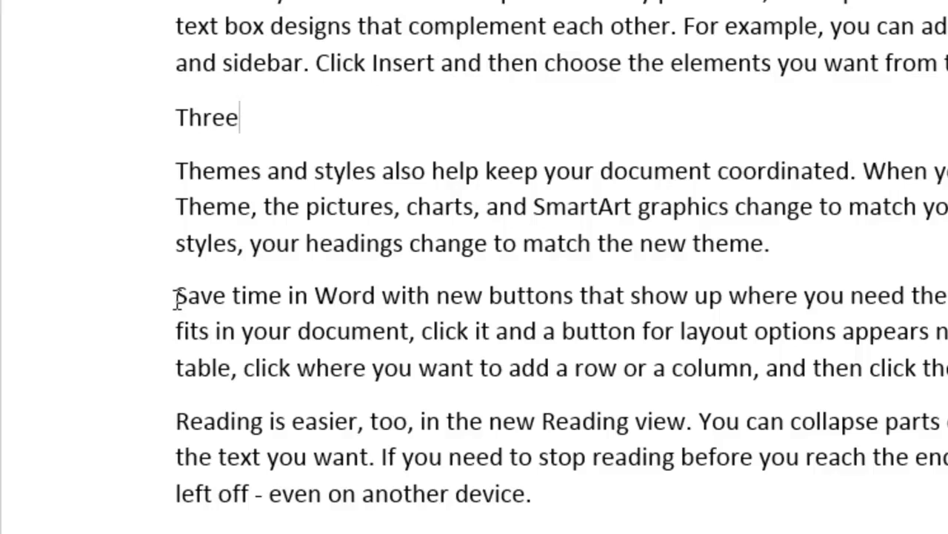
left_click(176, 297)
key("Return")
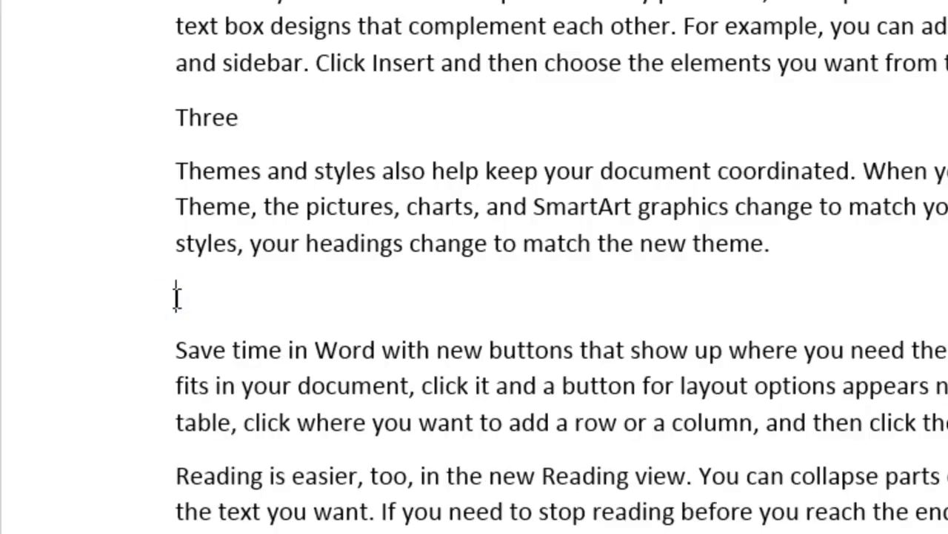
type("Four")
left_click(175, 474)
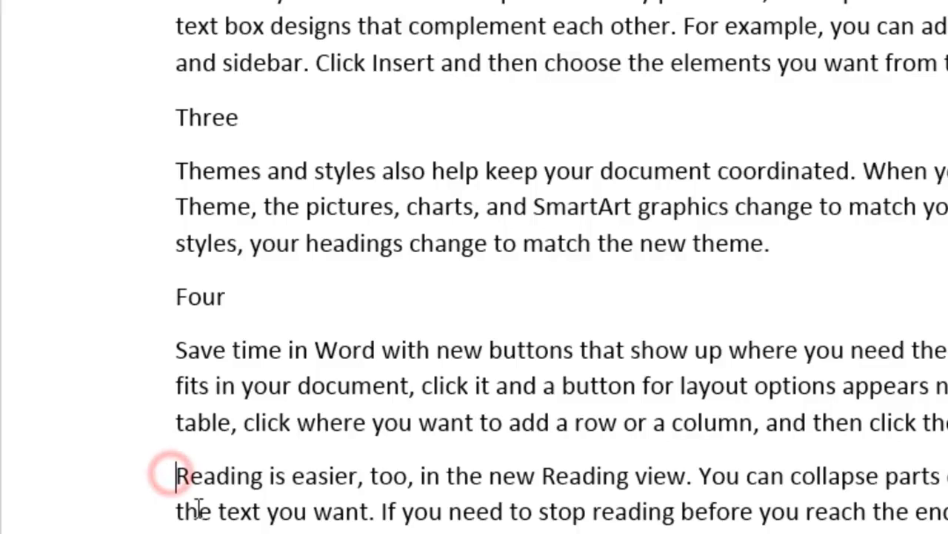
key("Return")
type("Five")
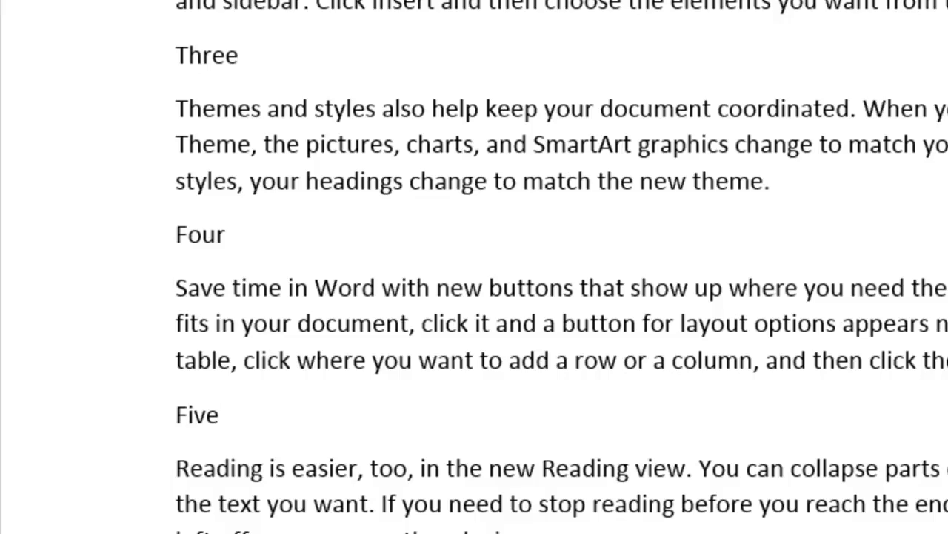
scroll(474, 266, "down", 3)
scroll(474, 267, "up", 6)
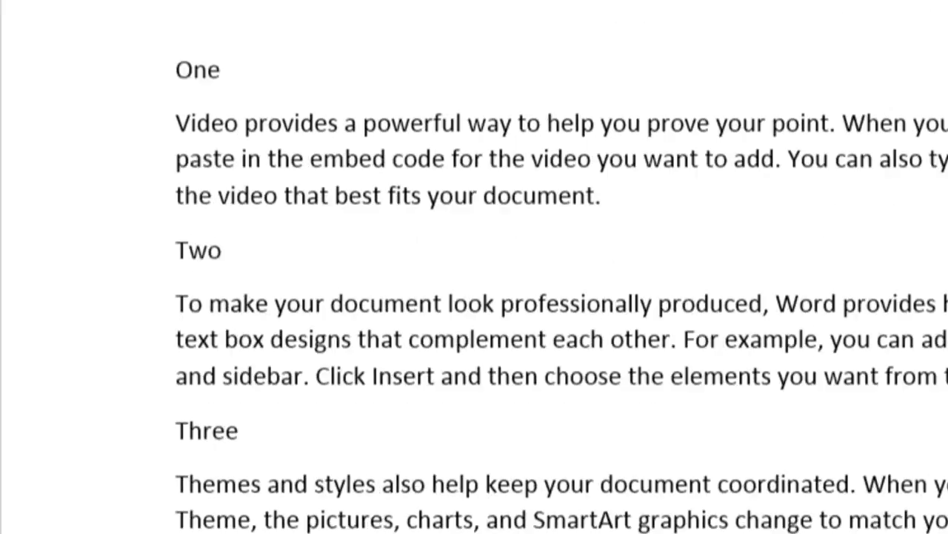
scroll(562, 297, "up", 1)
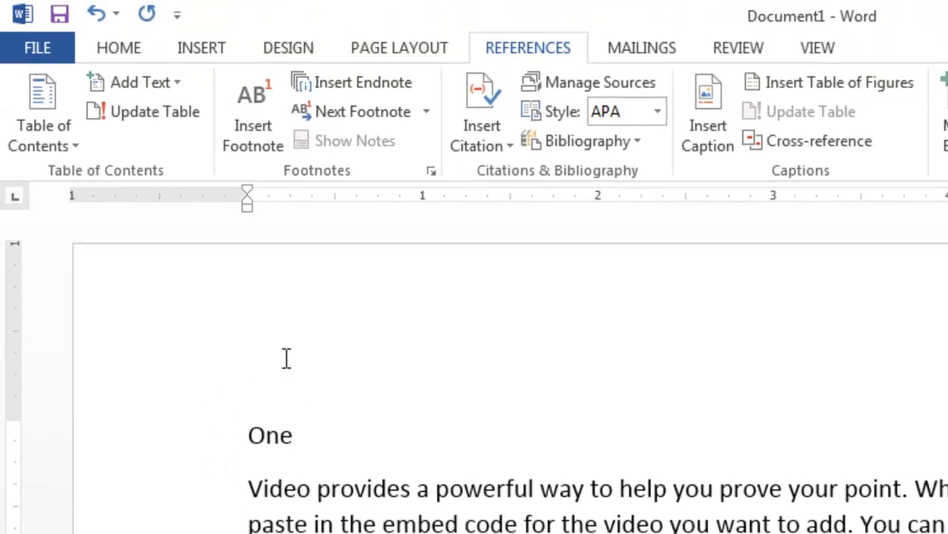
Step: Apply the Heading 1 style to the One and Two lines
left_click(194, 440)
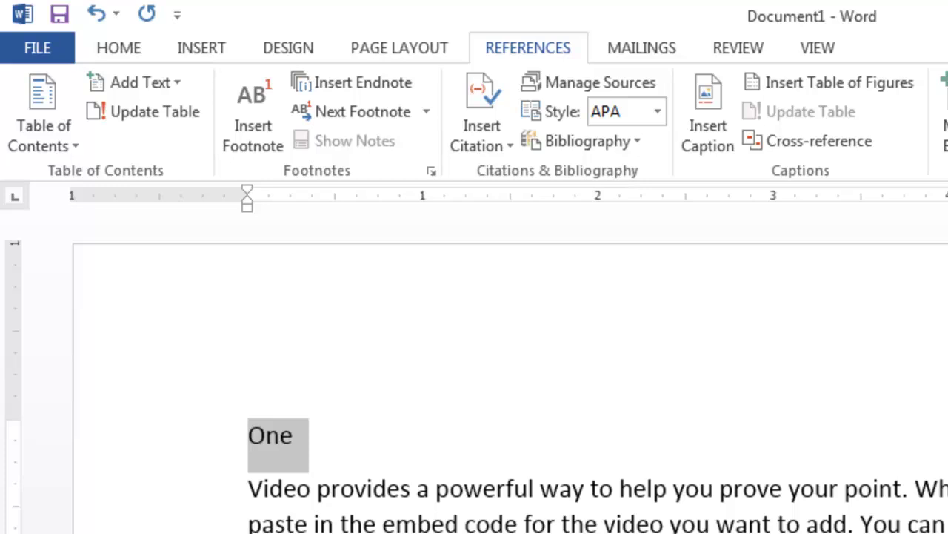
mouse_move(359, 483)
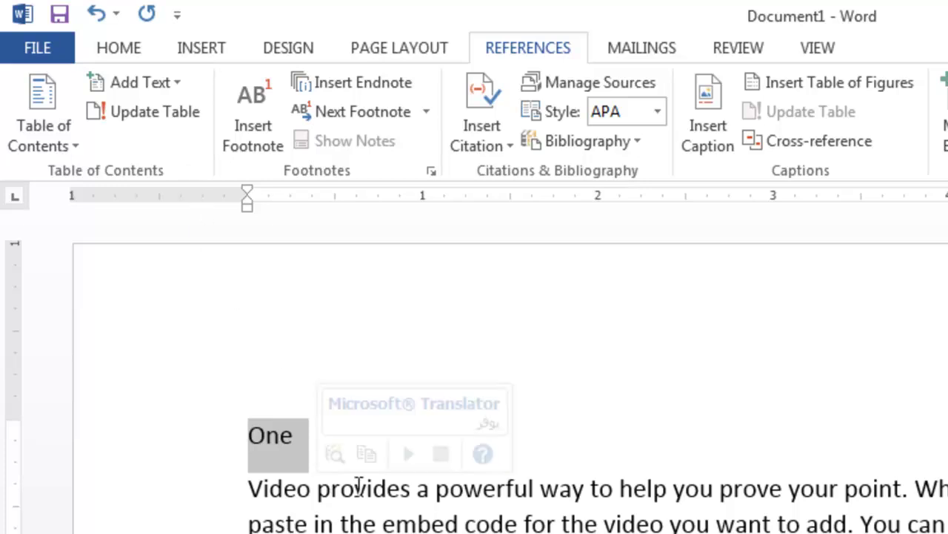
left_click(128, 53)
left_click(454, 124)
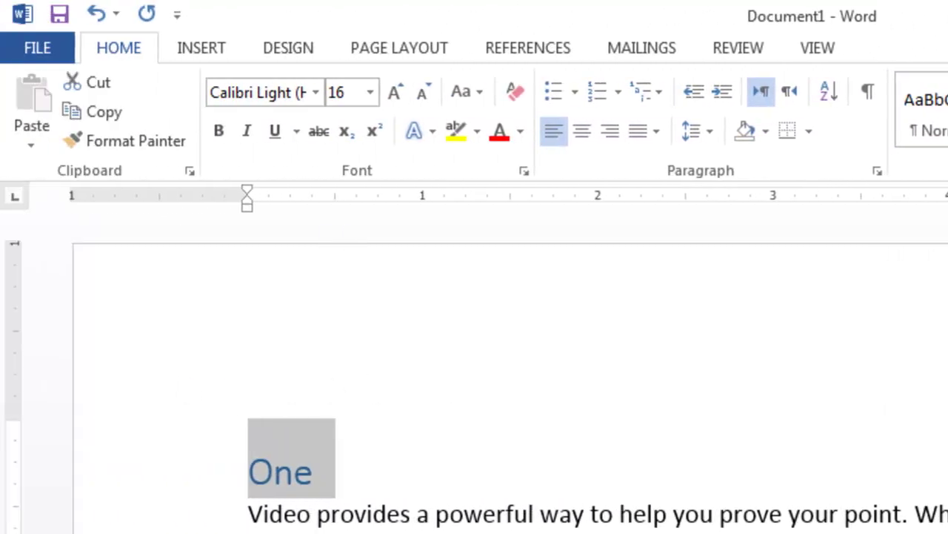
left_click(226, 533)
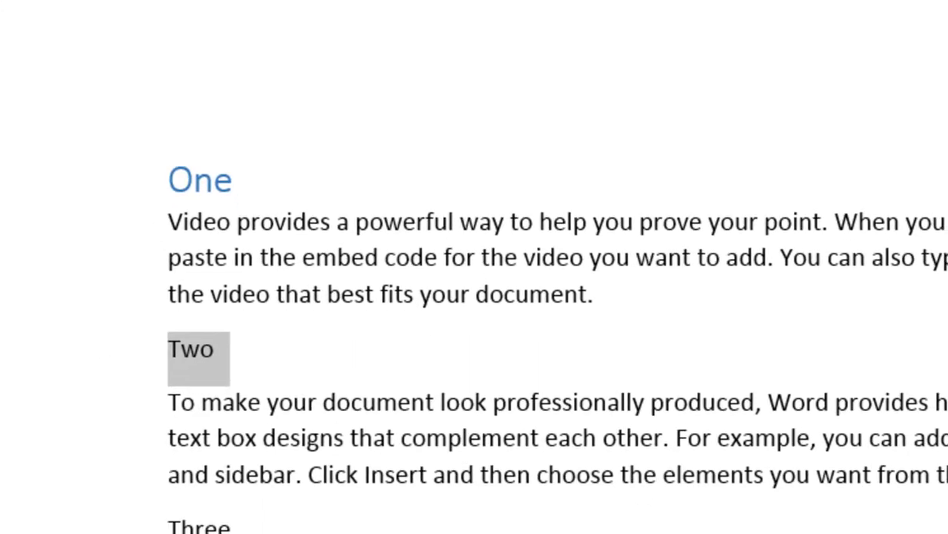
key("ctrl+alt+1")
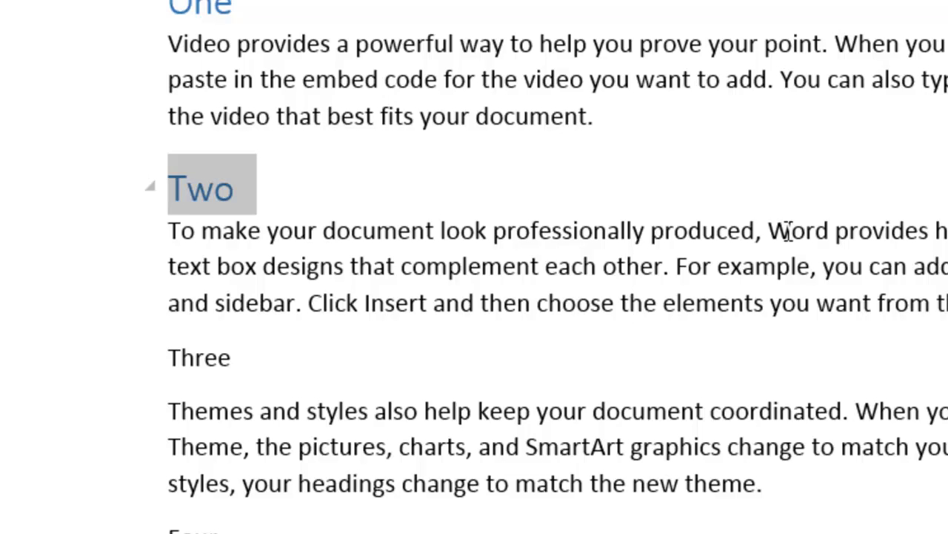
Step: Make Three and Four Heading 2, and give Five the Title style
left_click(115, 367)
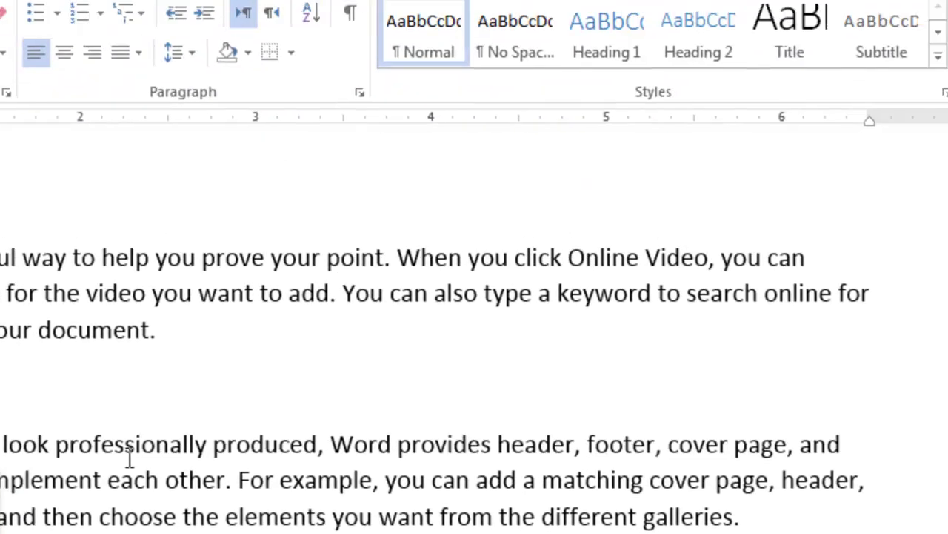
left_click(701, 59)
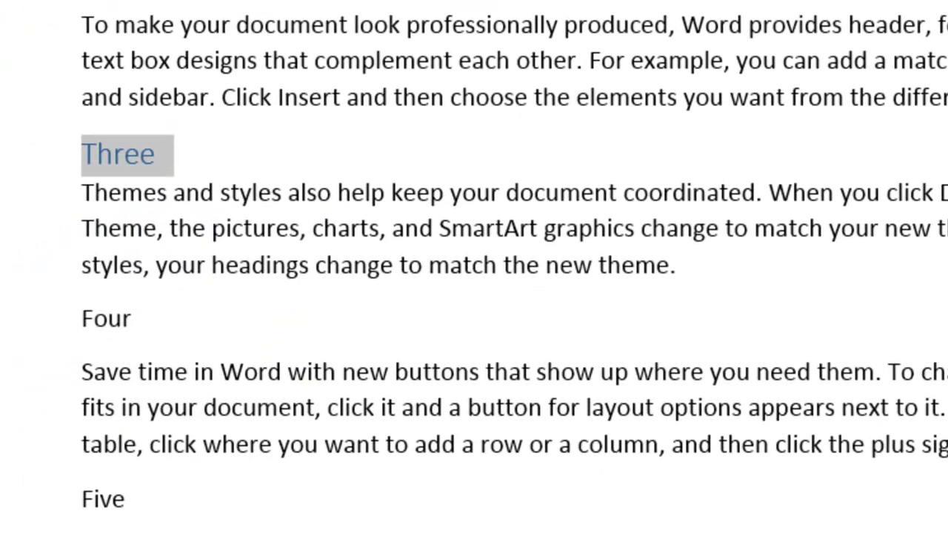
left_click(40, 320)
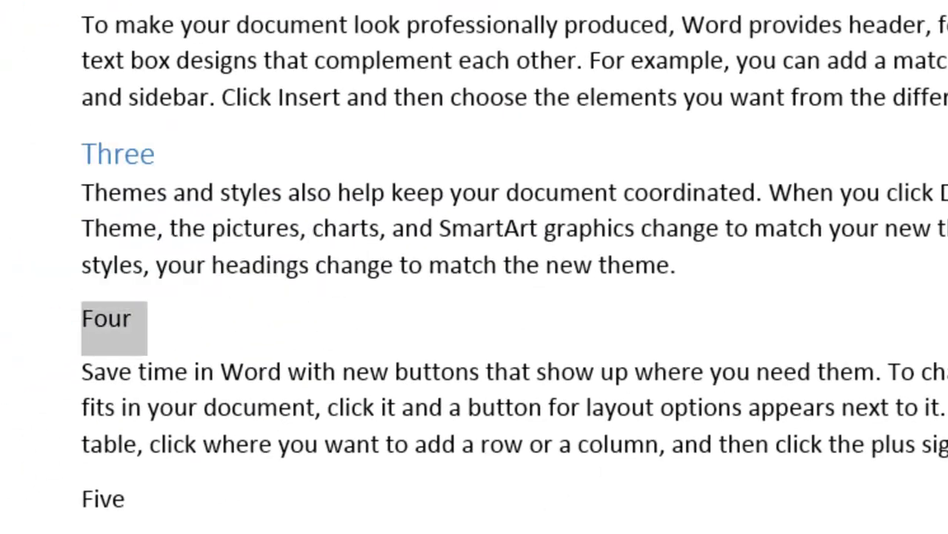
key("ctrl+alt+2")
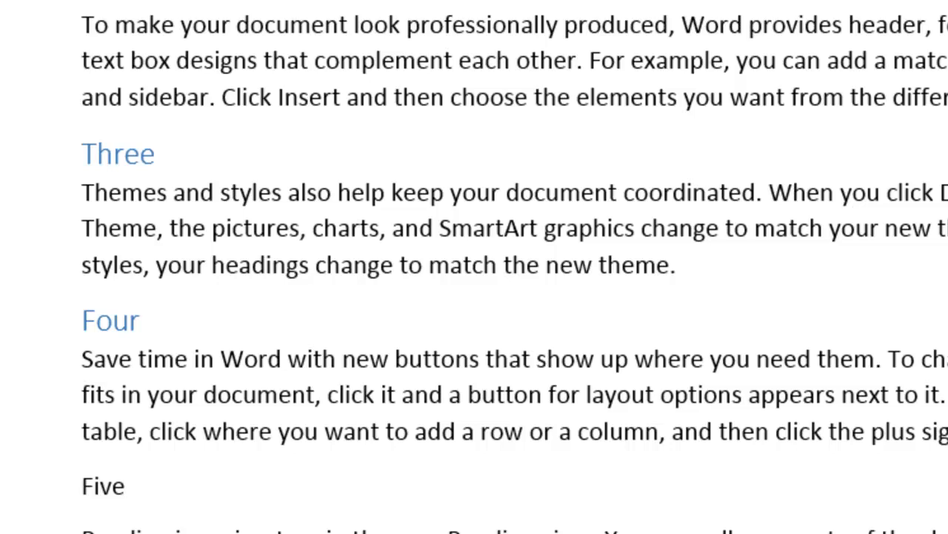
left_click(43, 495)
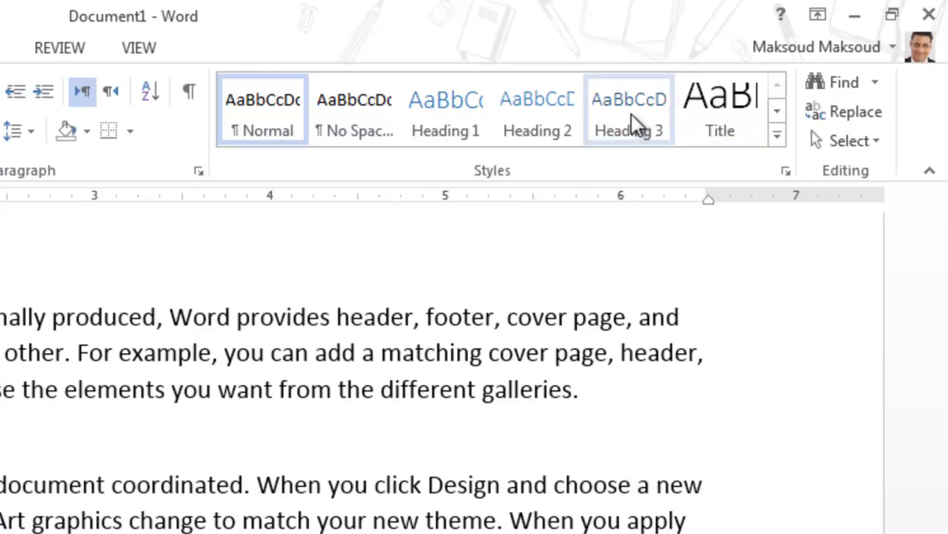
left_click(730, 111)
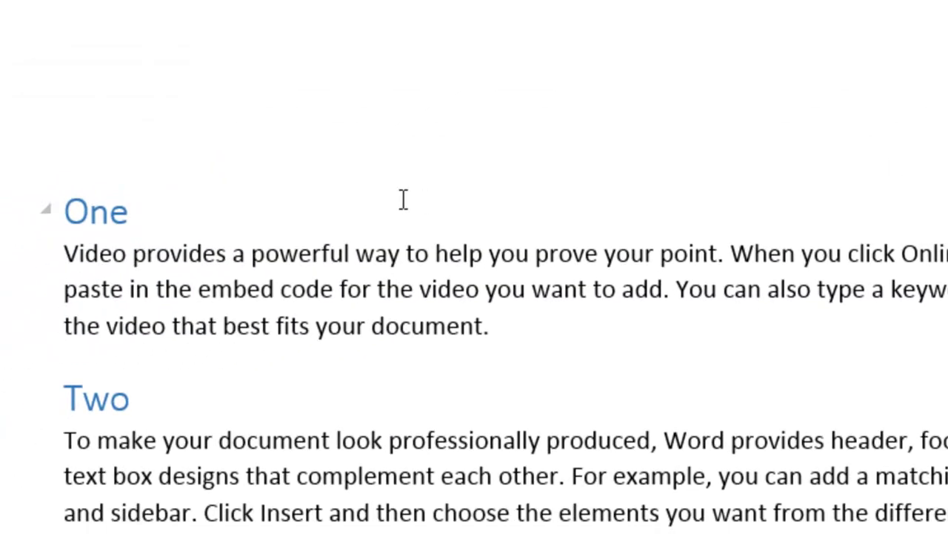
left_click(142, 215)
mouse_move(105, 207)
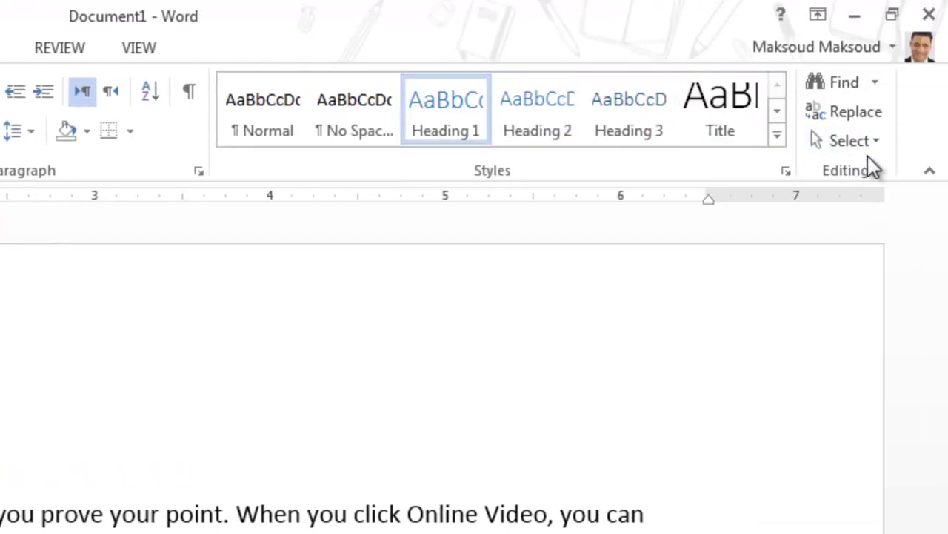
left_click(869, 141)
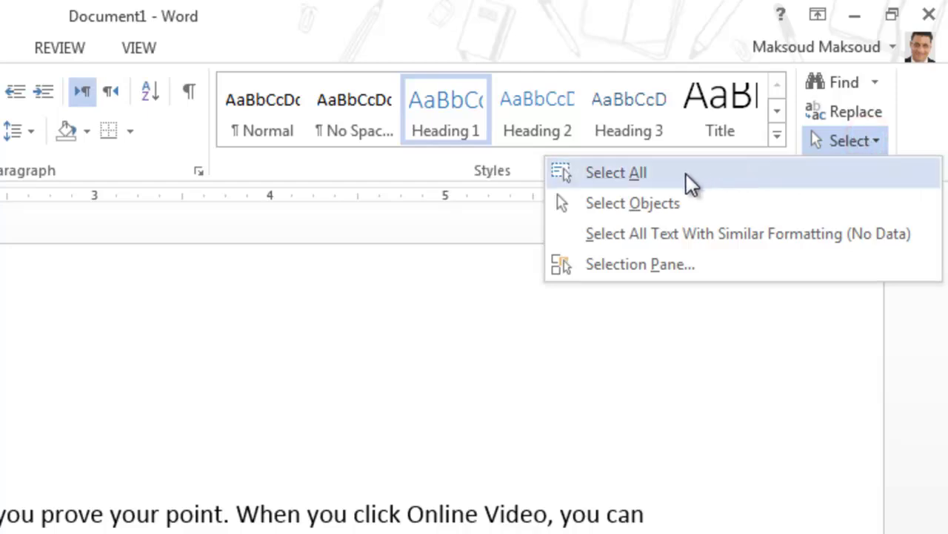
left_click(686, 173)
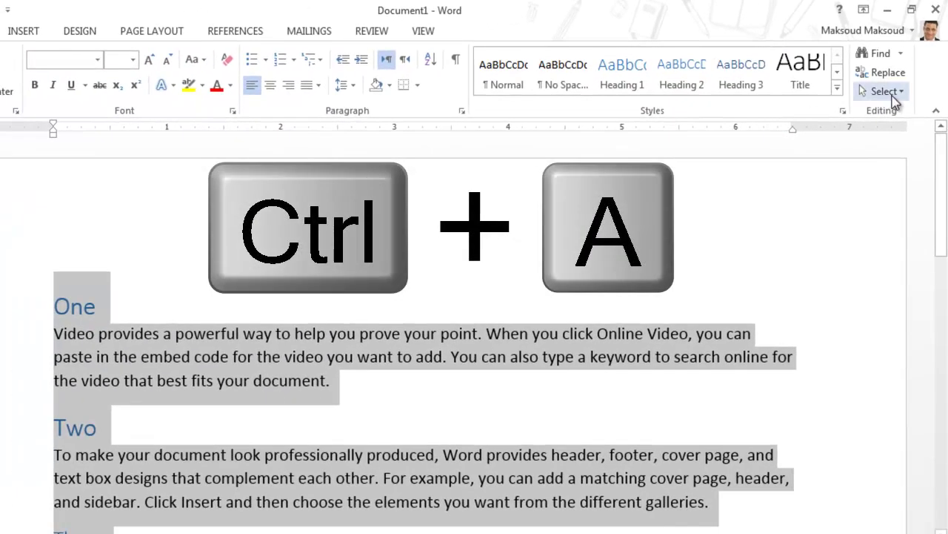
left_click(546, 356)
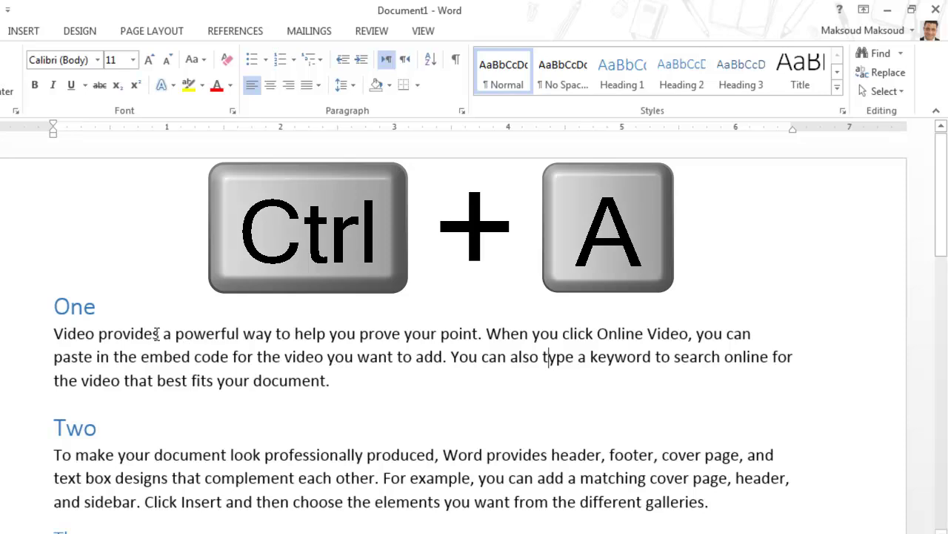
left_click(129, 312)
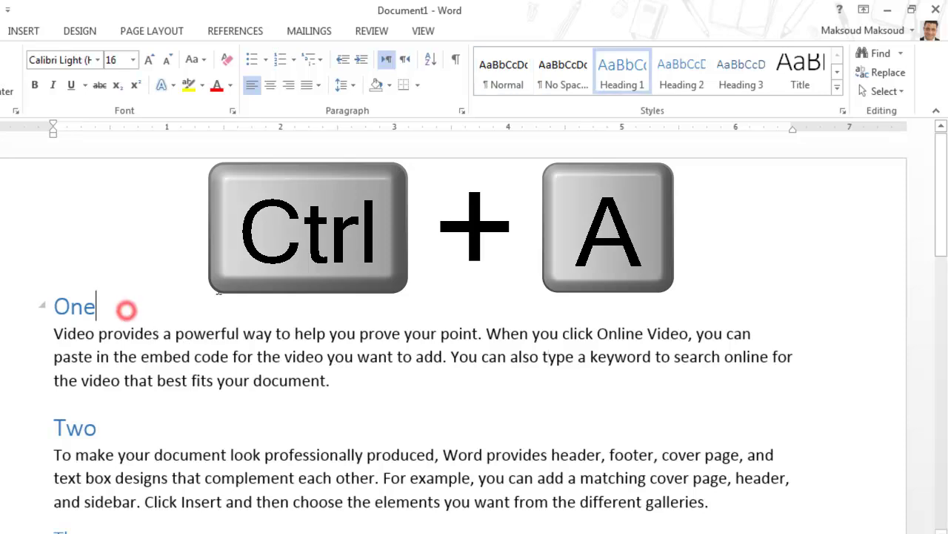
left_click(896, 92)
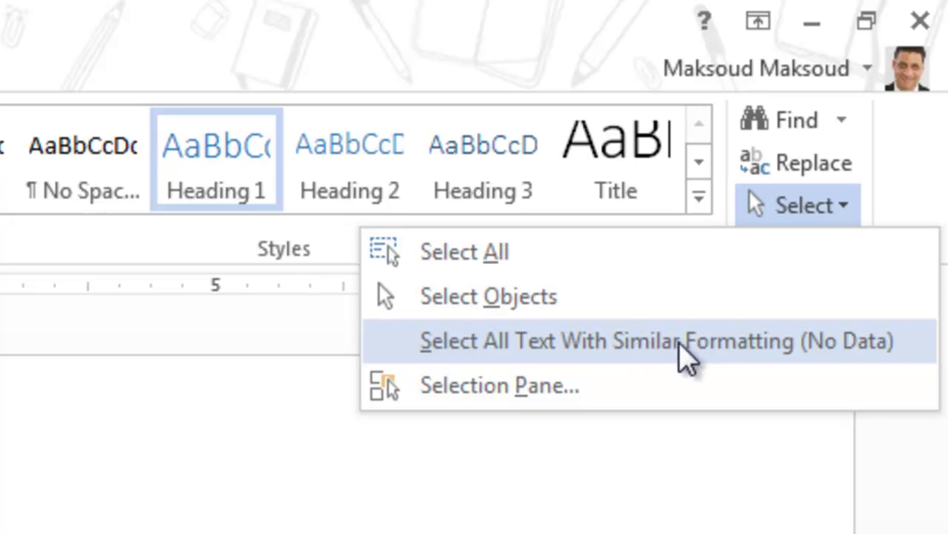
left_click(735, 346)
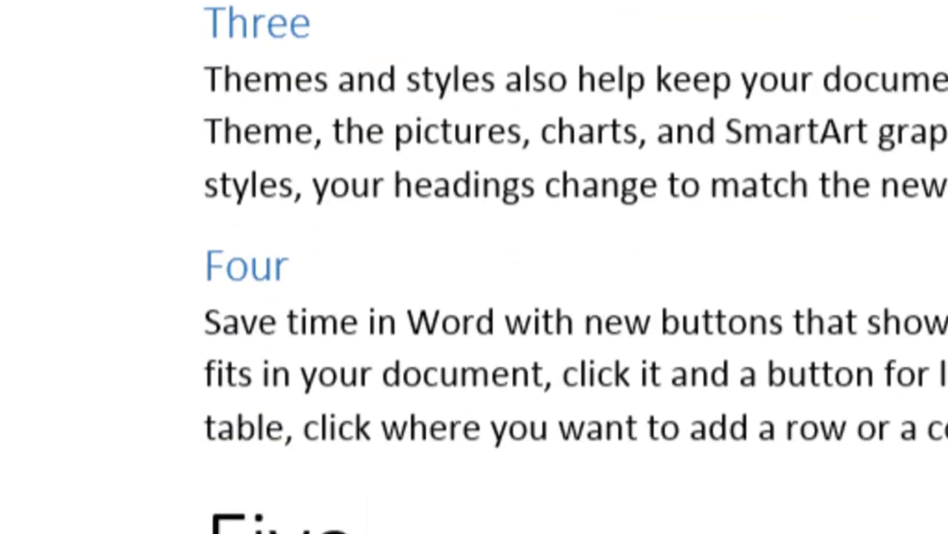
left_click(338, 20)
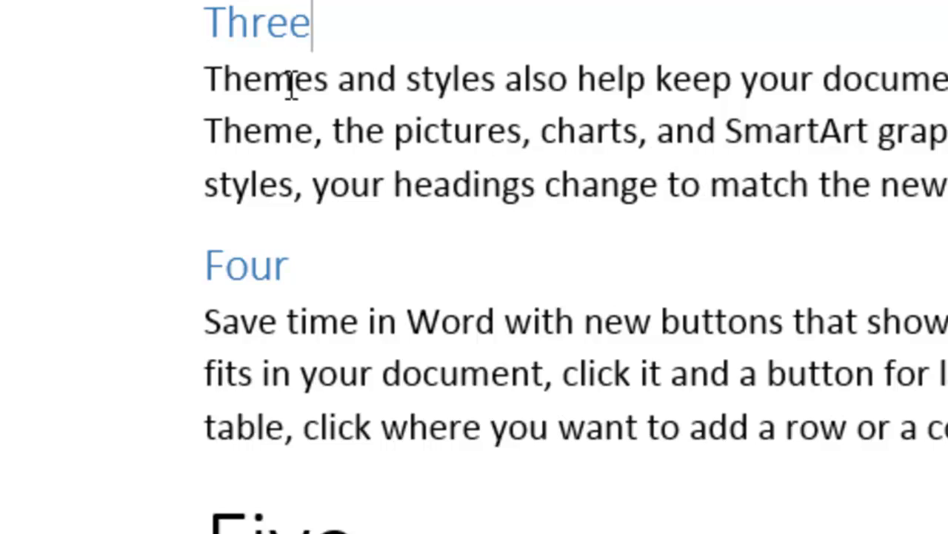
left_click(285, 264)
left_click(312, 22)
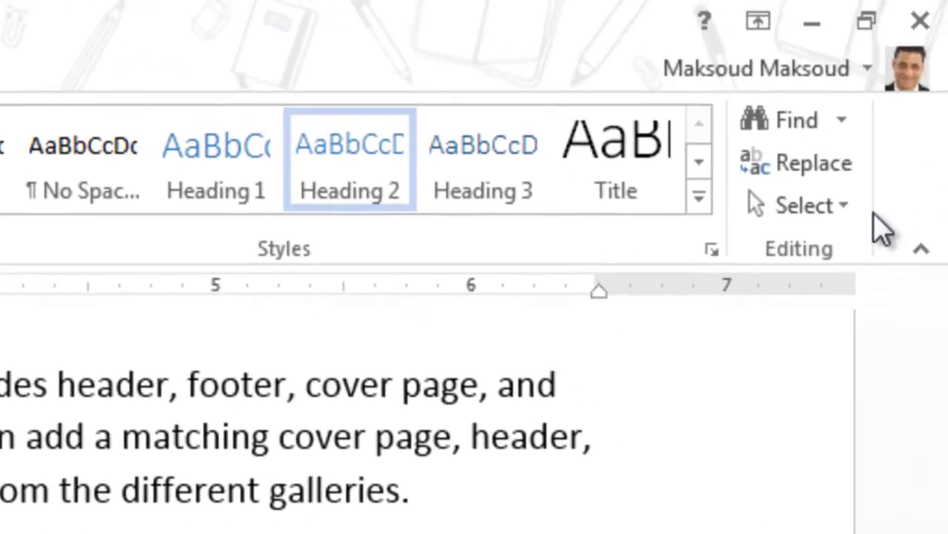
left_click(843, 213)
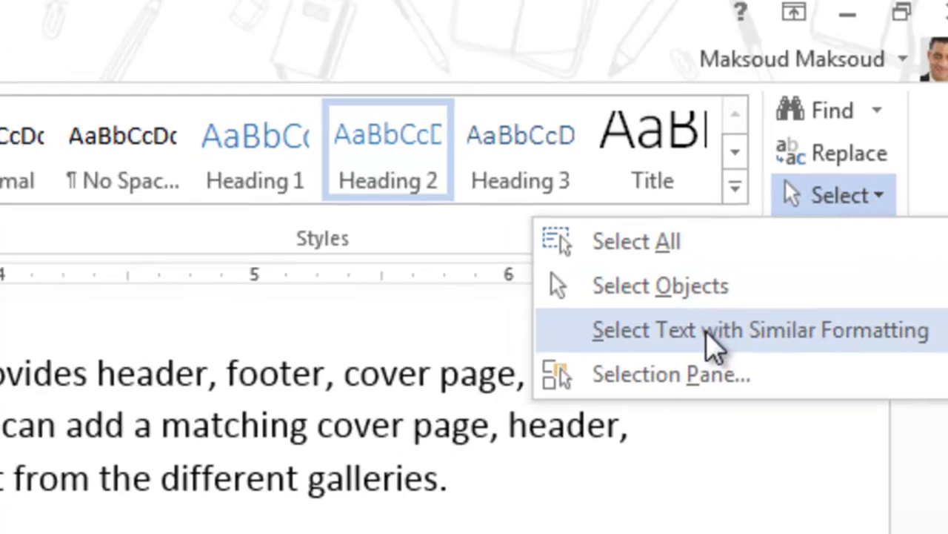
left_click(673, 344)
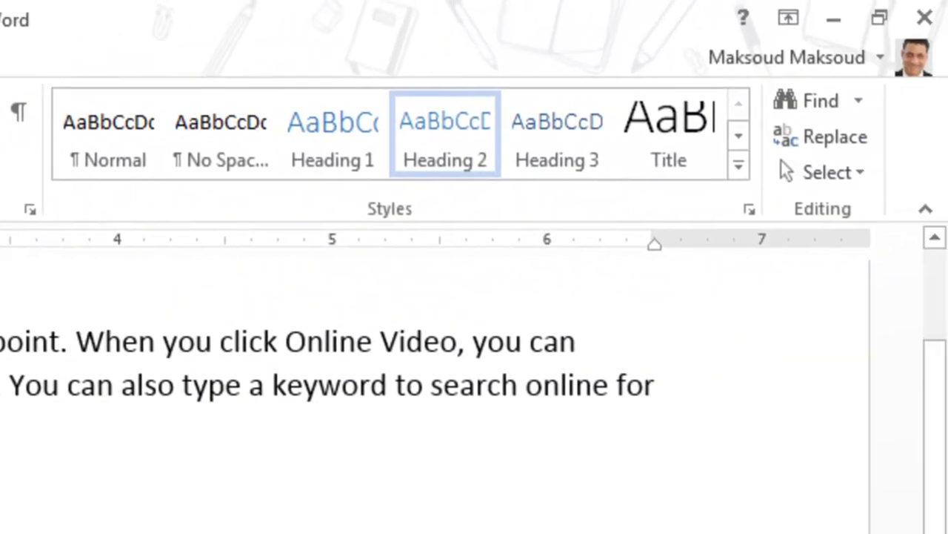
left_click(212, 324)
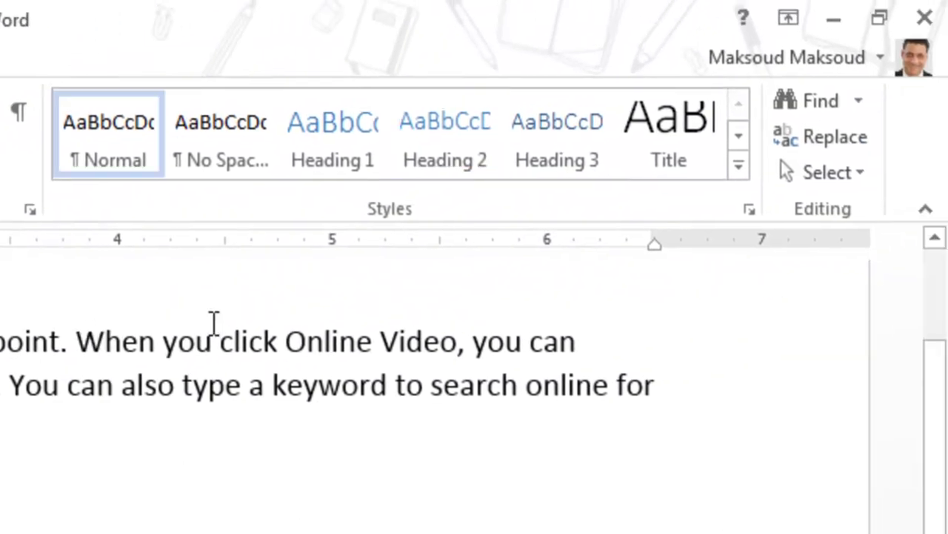
left_click(830, 178)
left_click(753, 289)
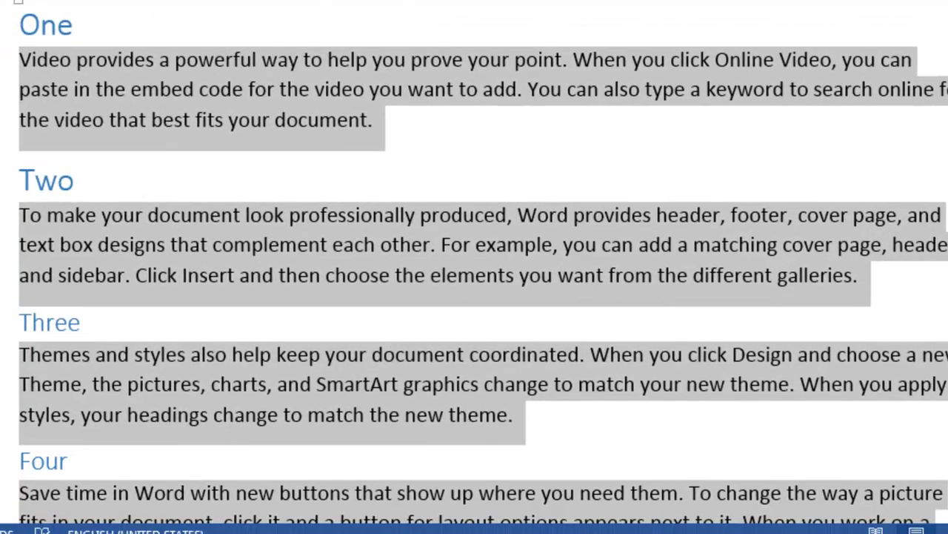
scroll(484, 264, "down", 6)
scroll(483, 264, "up", 5)
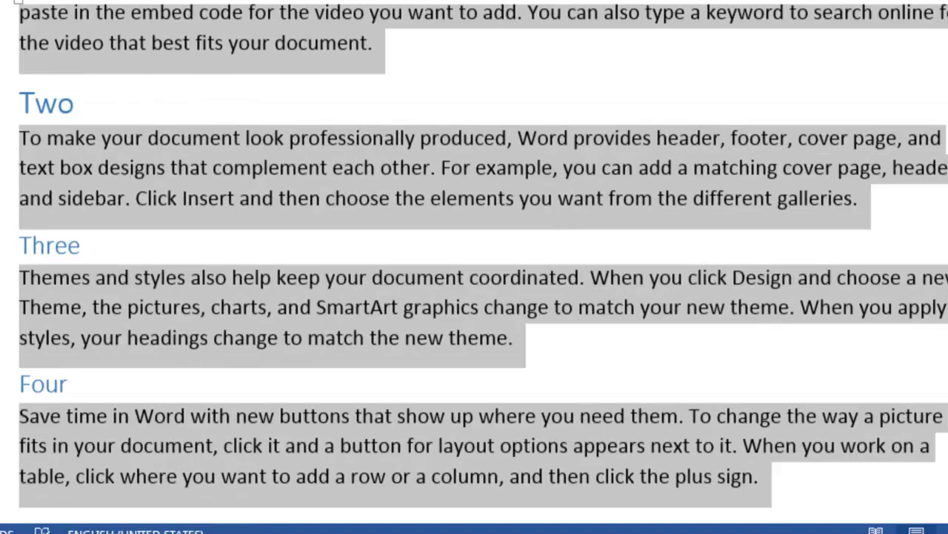
scroll(484, 296, "up", 2)
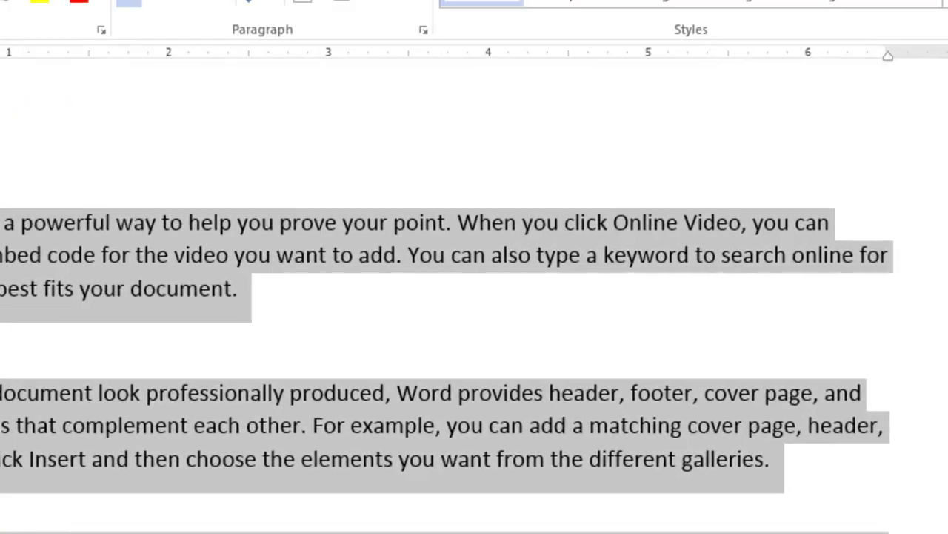
left_click(860, 155)
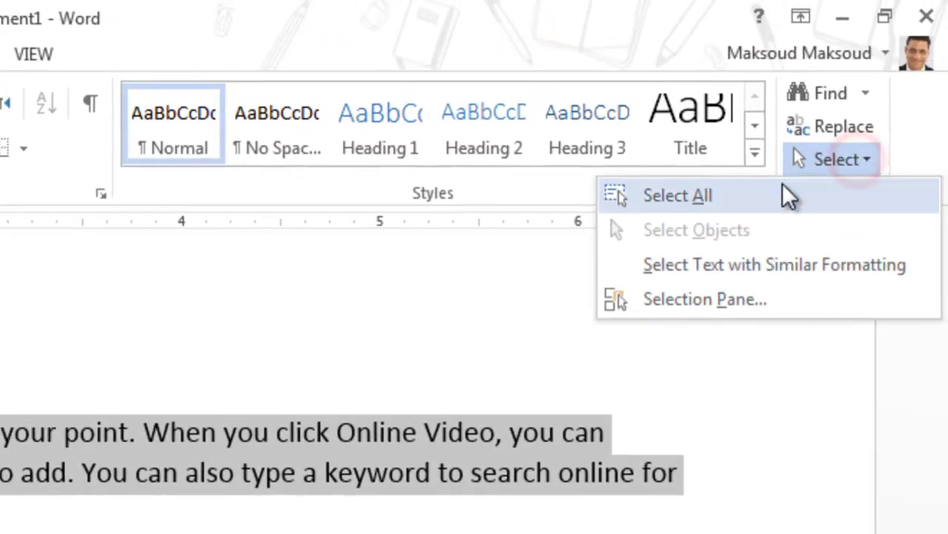
left_click(546, 483)
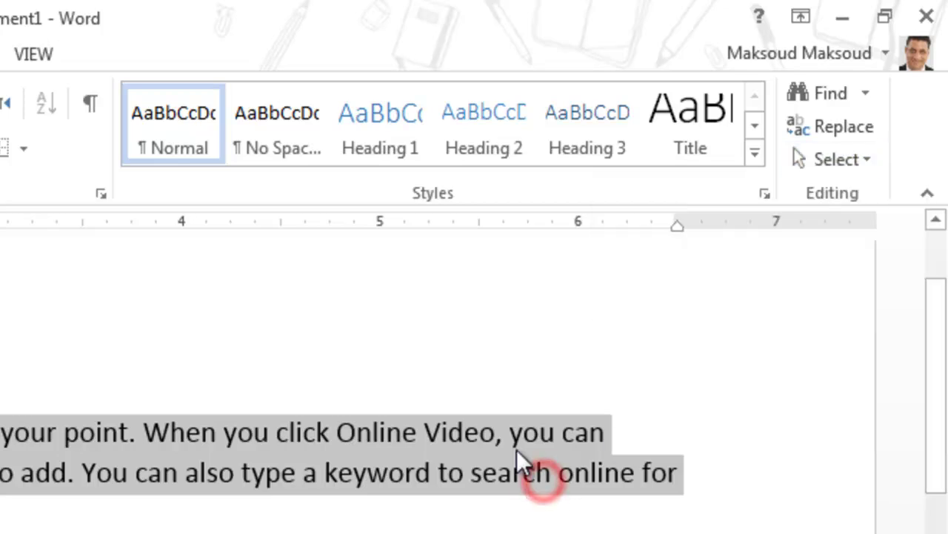
left_click(516, 448)
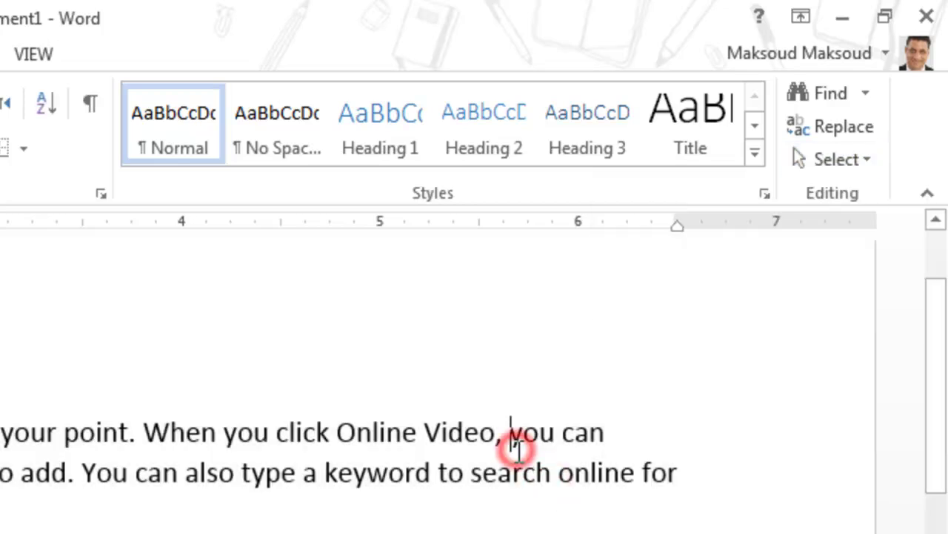
left_click(853, 175)
left_click(761, 222)
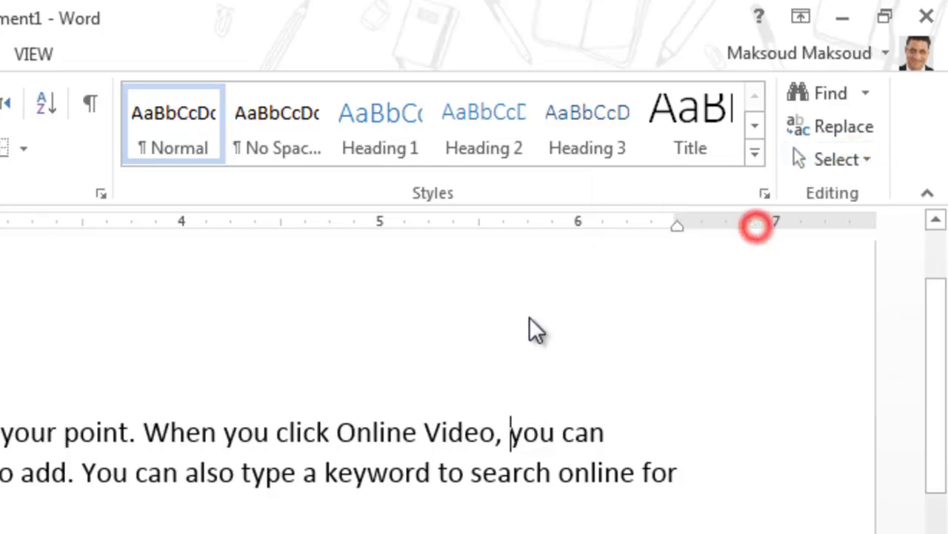
left_click(527, 397)
left_click_drag(527, 396, 0, 533)
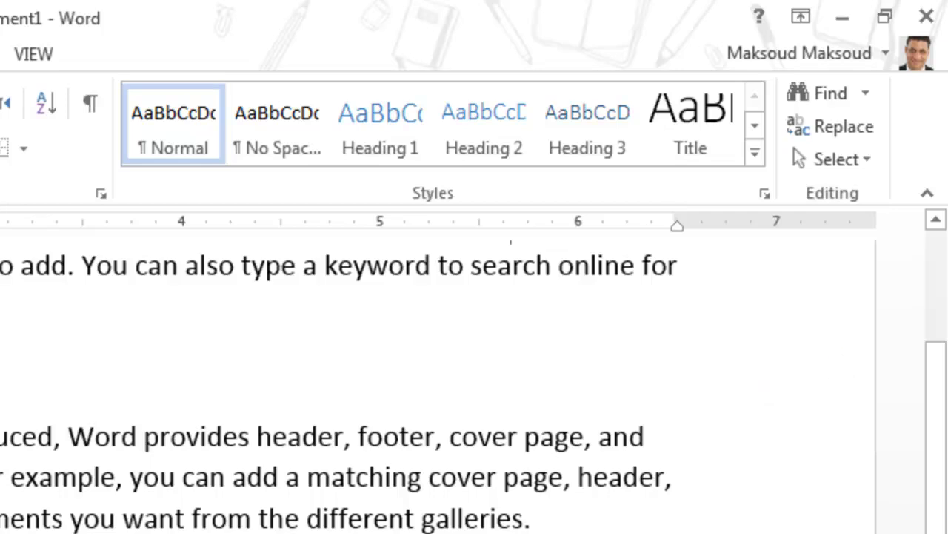
left_click_drag(947, 334, 906, 169)
left_click(862, 162)
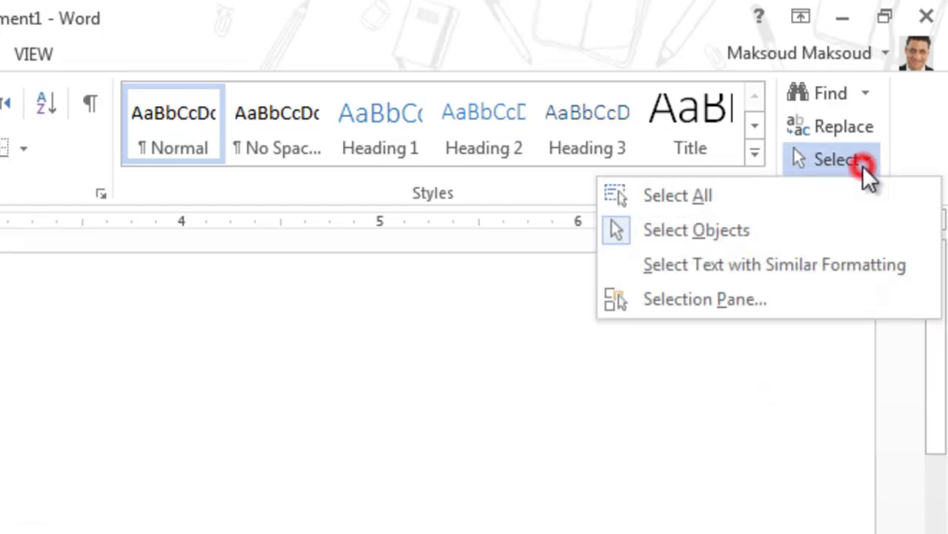
left_click(792, 194)
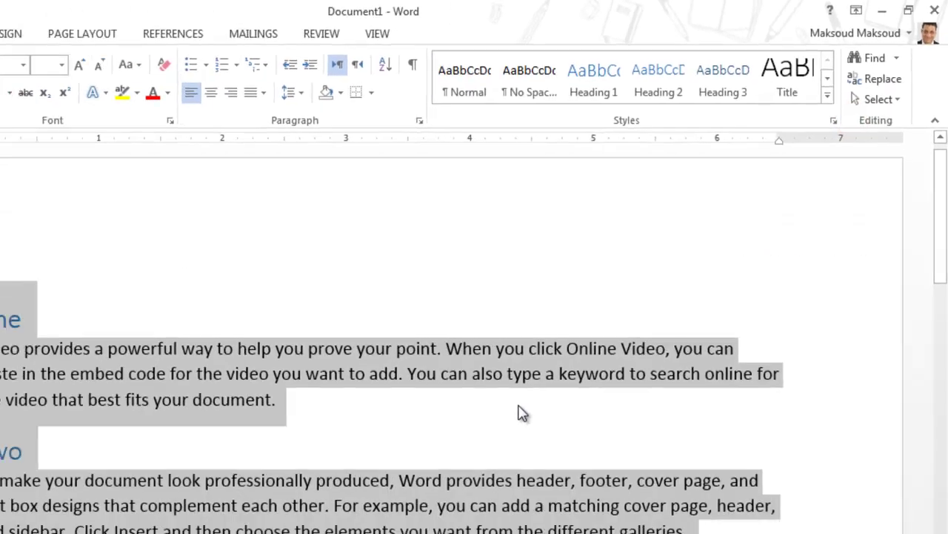
left_click(518, 379)
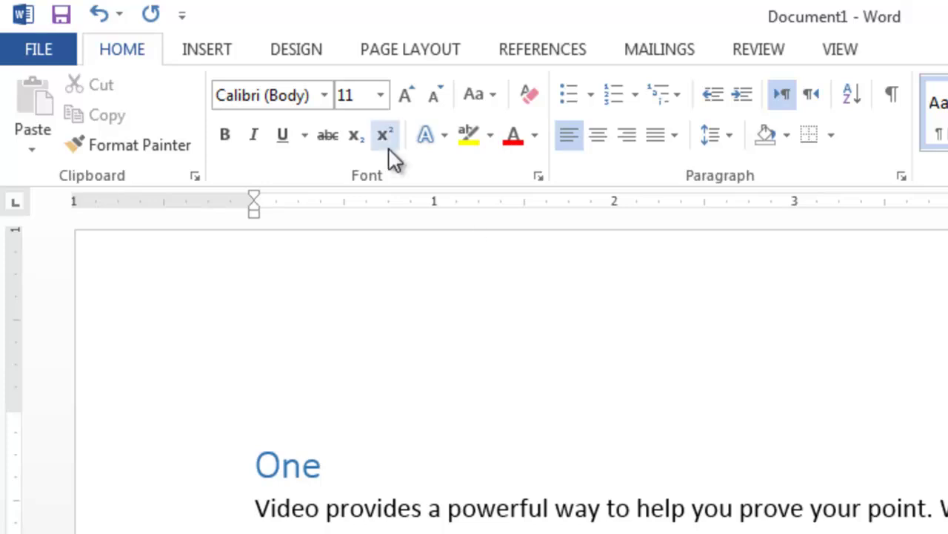
Step: Show the References tools and put the cursor after the One heading
left_click(552, 56)
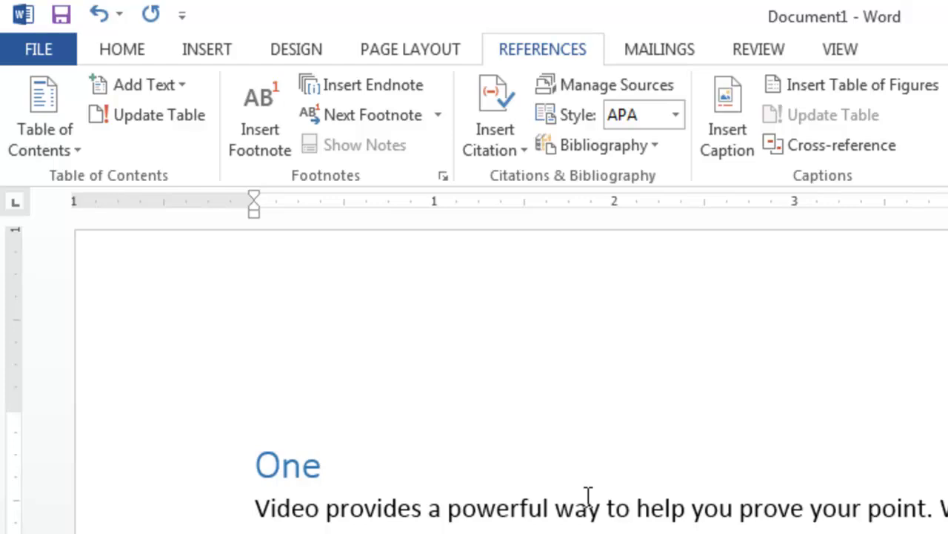
left_click(370, 478)
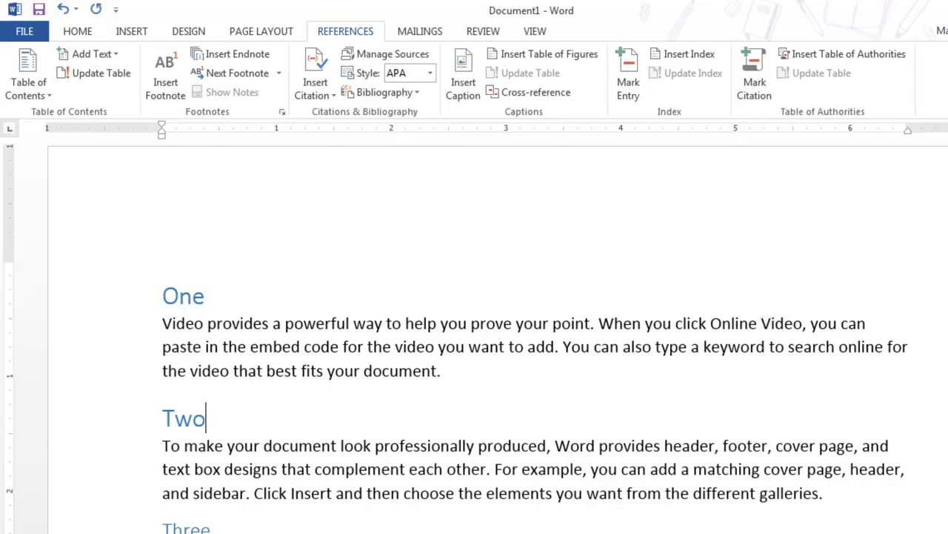
scroll(474, 326, "down", 6)
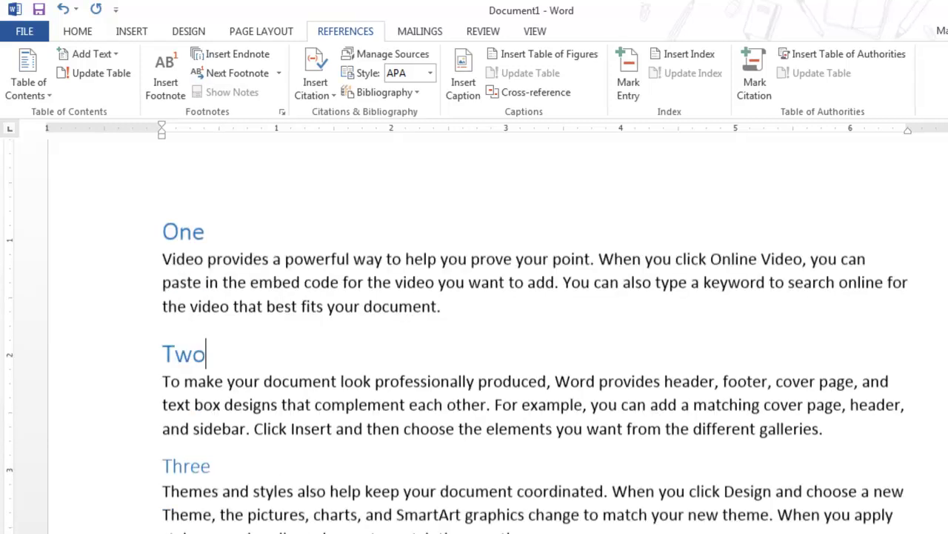
scroll(474, 326, "up", 8)
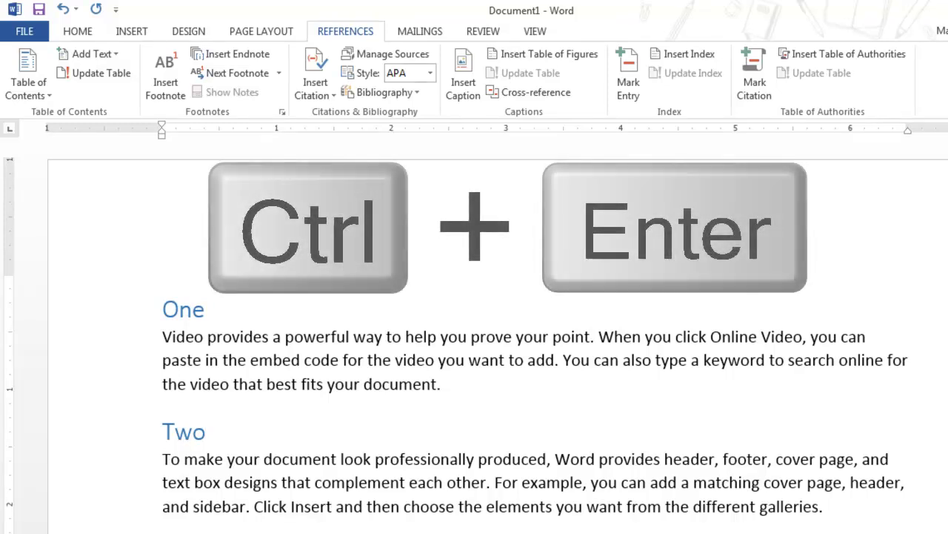
Step: Insert a page break before the One heading, leaving a blank first page
left_click(192, 309)
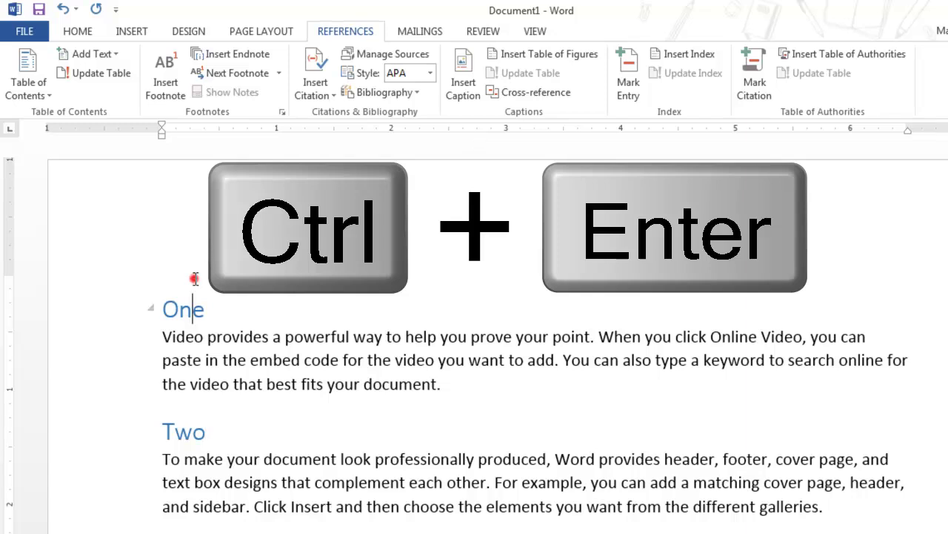
left_click(162, 310)
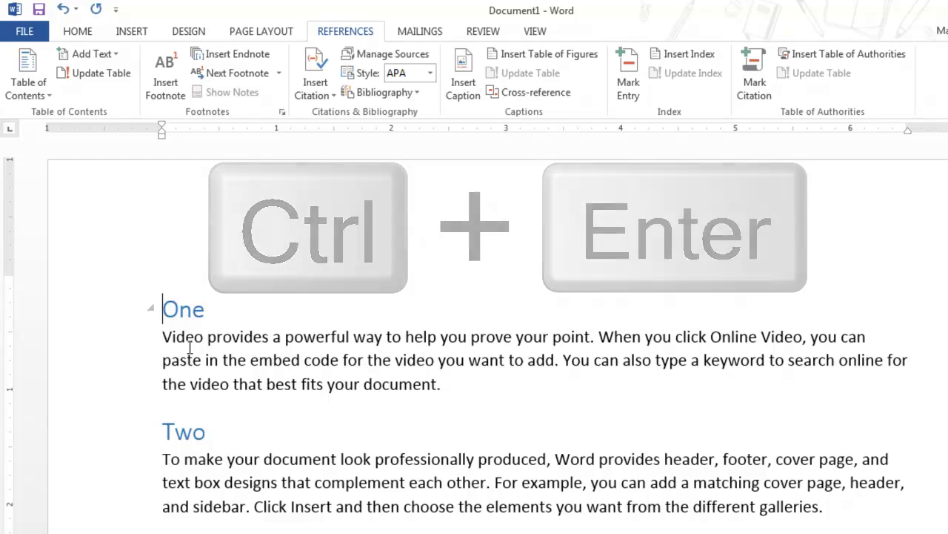
key("ctrl+Return")
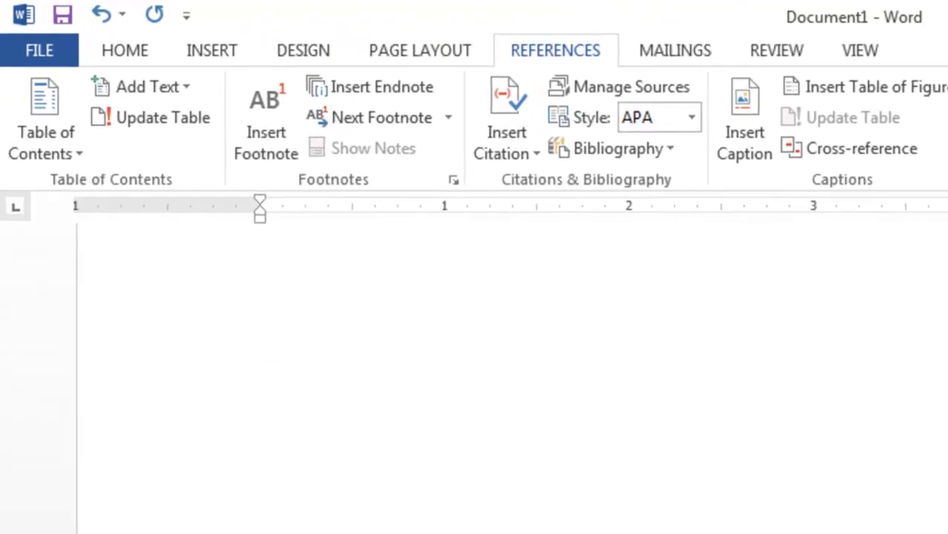
scroll(511, 370, "up", 1)
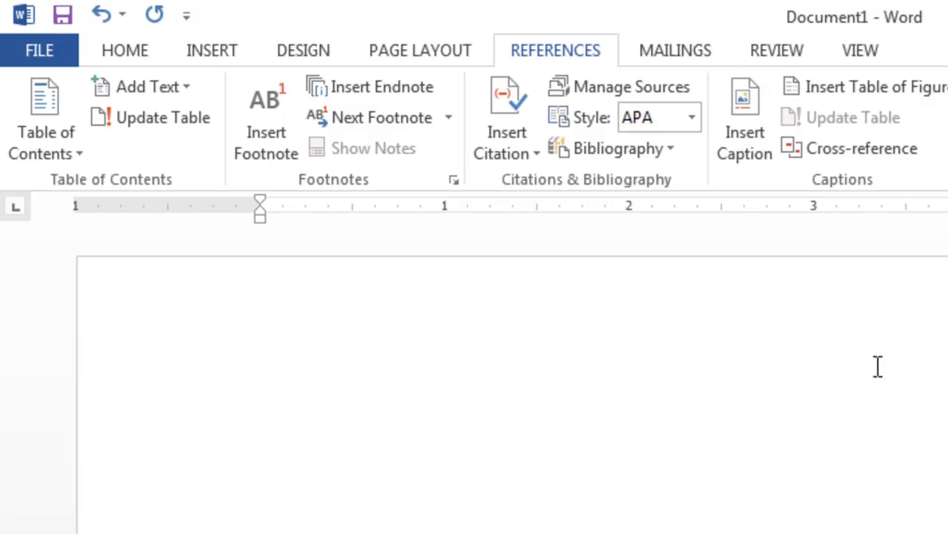
Step: Turn on Show/Hide ¶ formatting marks and place the cursor before the page break
left_click(522, 371)
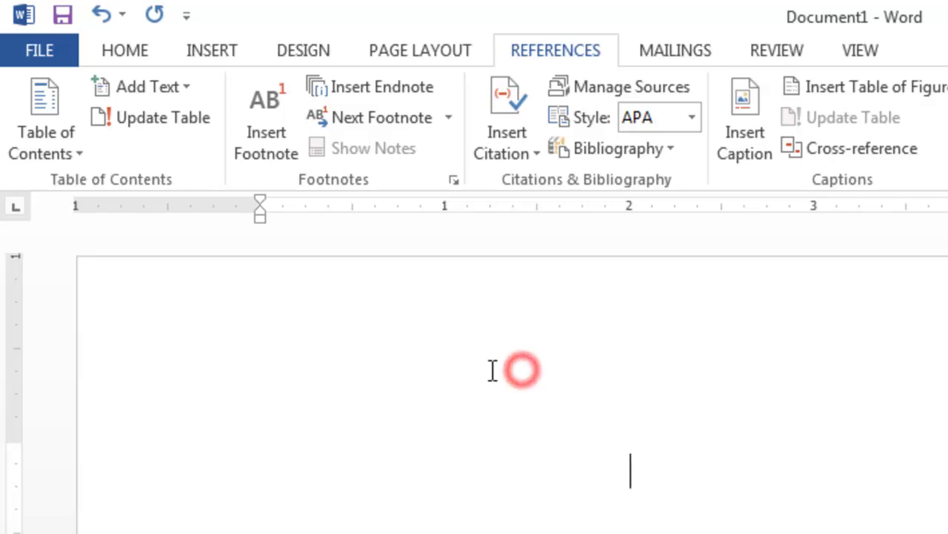
left_click(125, 51)
left_click(914, 101)
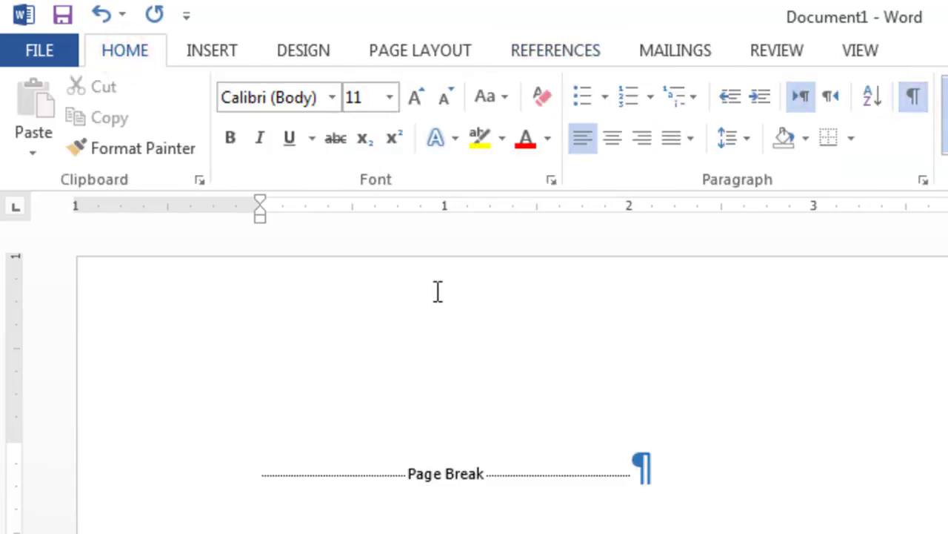
left_click(255, 471)
Step: Insert the Automatic Table 1 table of contents on the blank first page
left_click(545, 50)
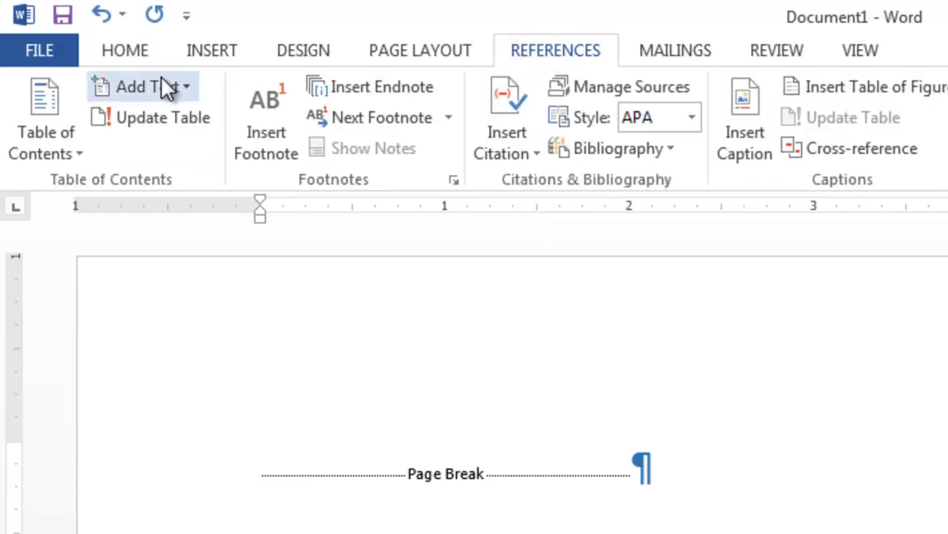
left_click(57, 107)
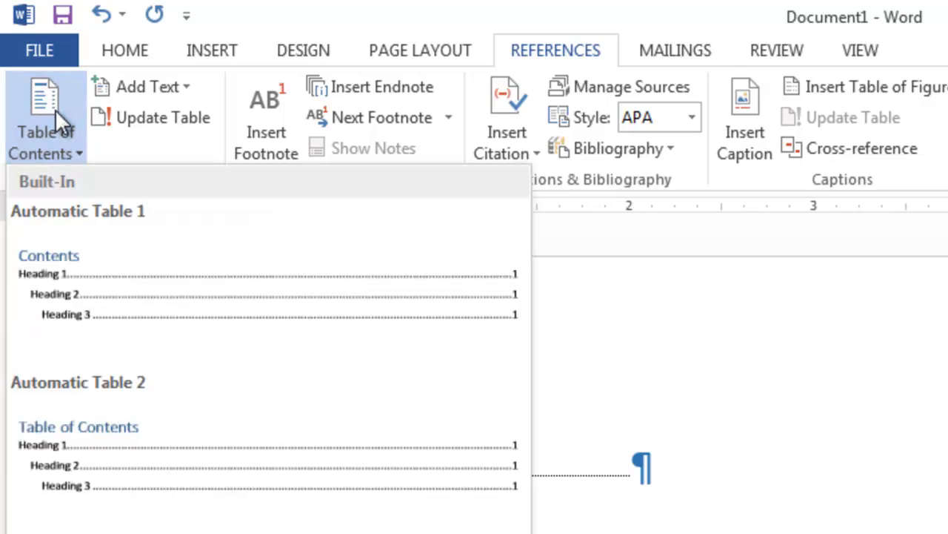
left_click(116, 246)
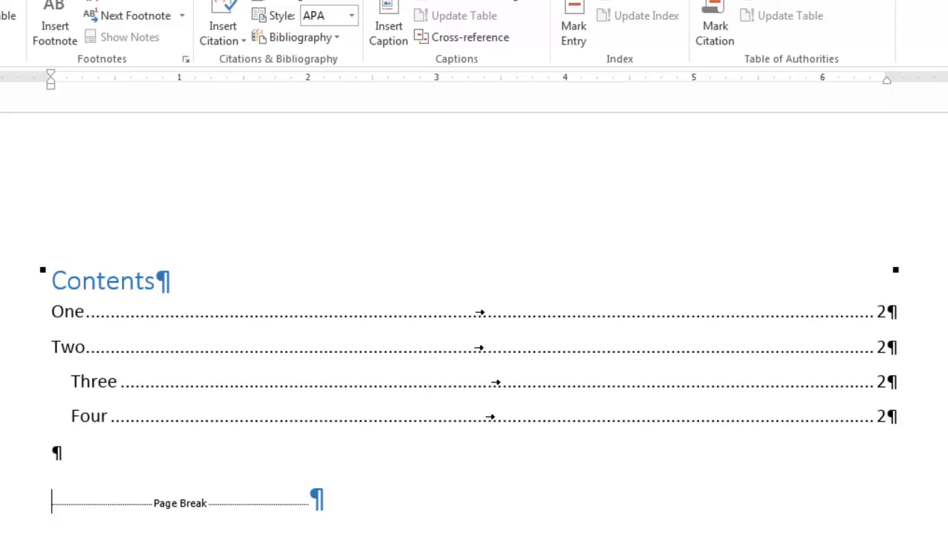
Step: Paste a copy of the Two heading and paragraph after the original, and retype the copy's heading as 'VC'
scroll(474, 323, "down", 10)
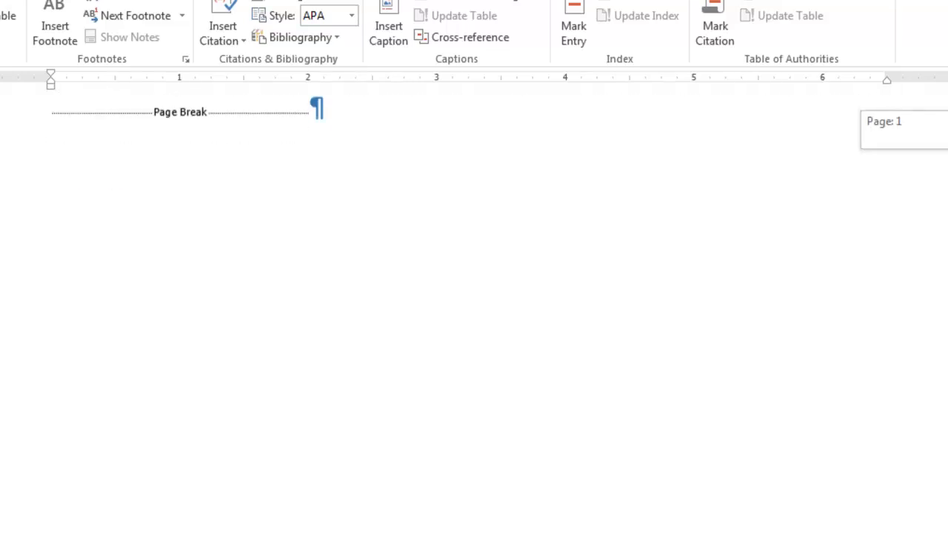
scroll(474, 323, "down", 1)
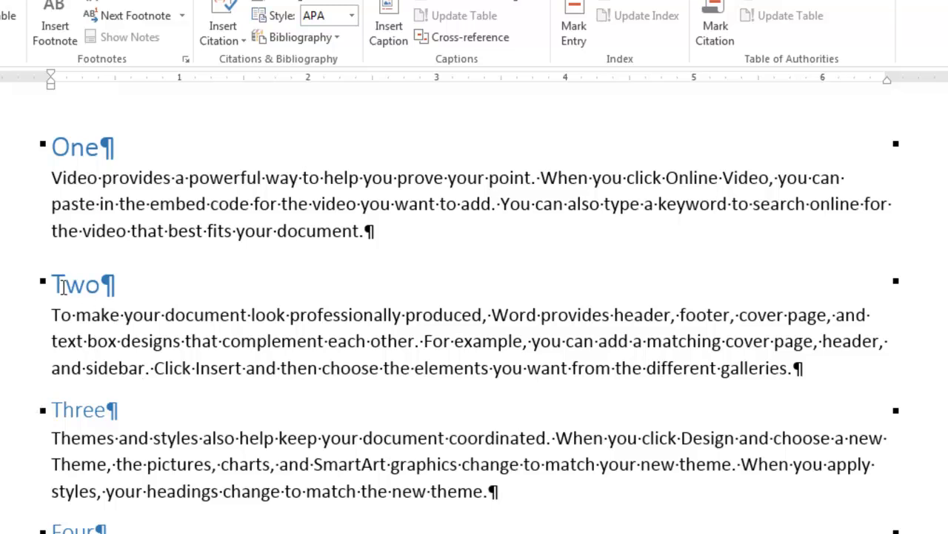
left_click_drag(43, 282, 843, 372)
key("ctrl+c")
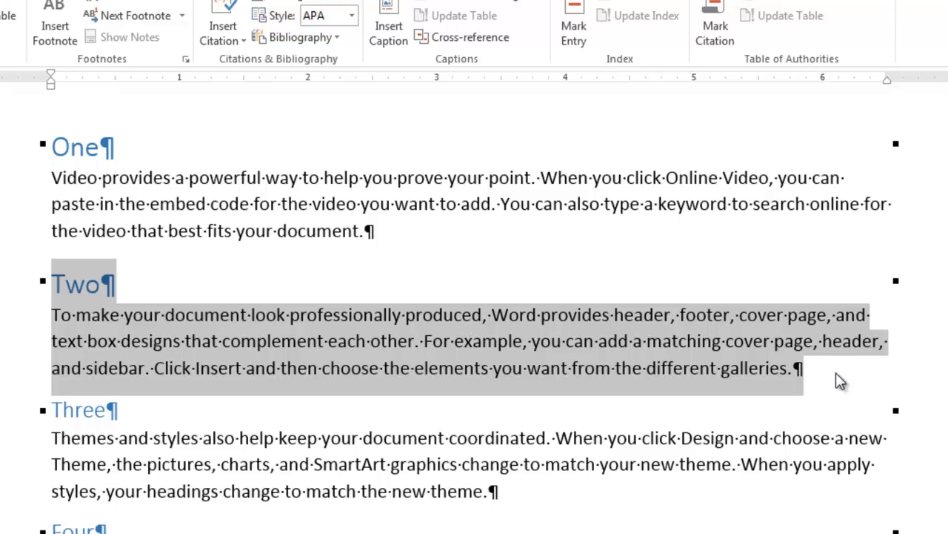
left_click(846, 372)
key("Return")
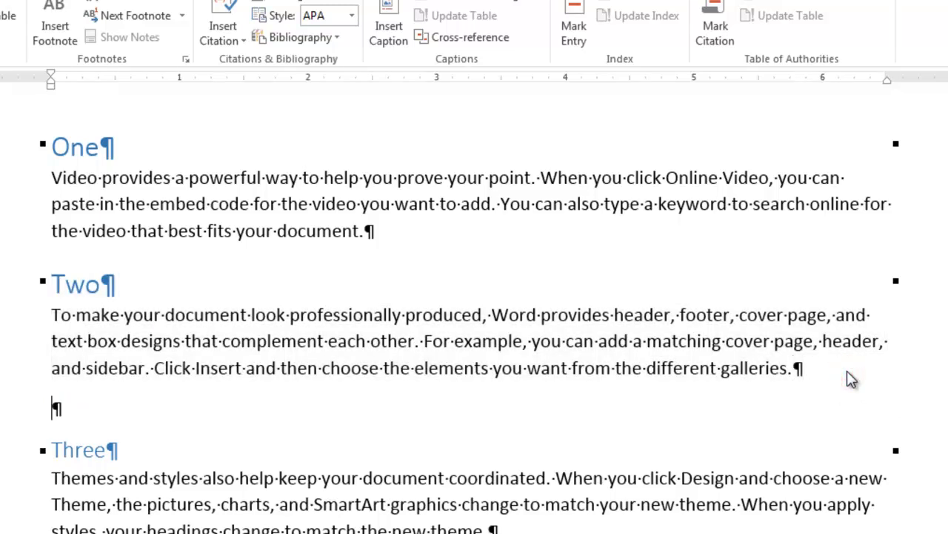
key("ctrl+v")
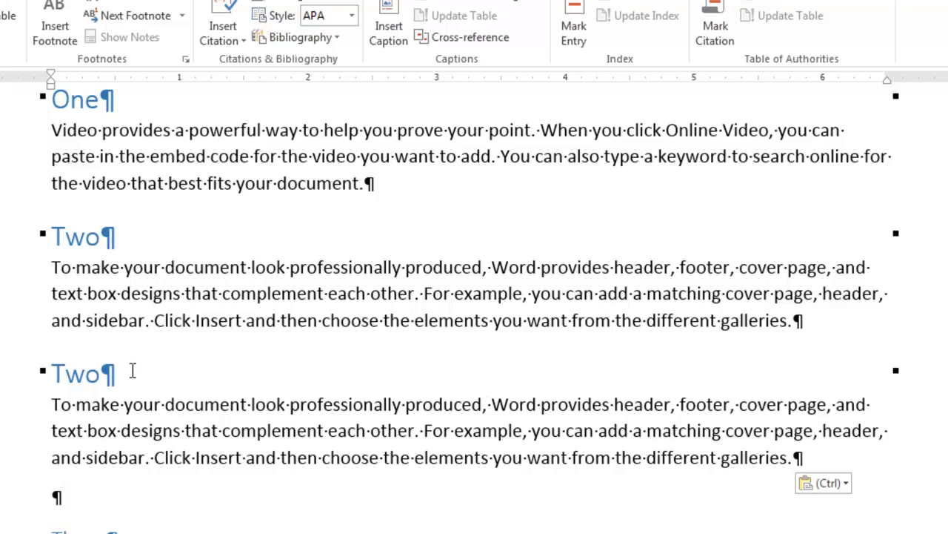
double_click(86, 370)
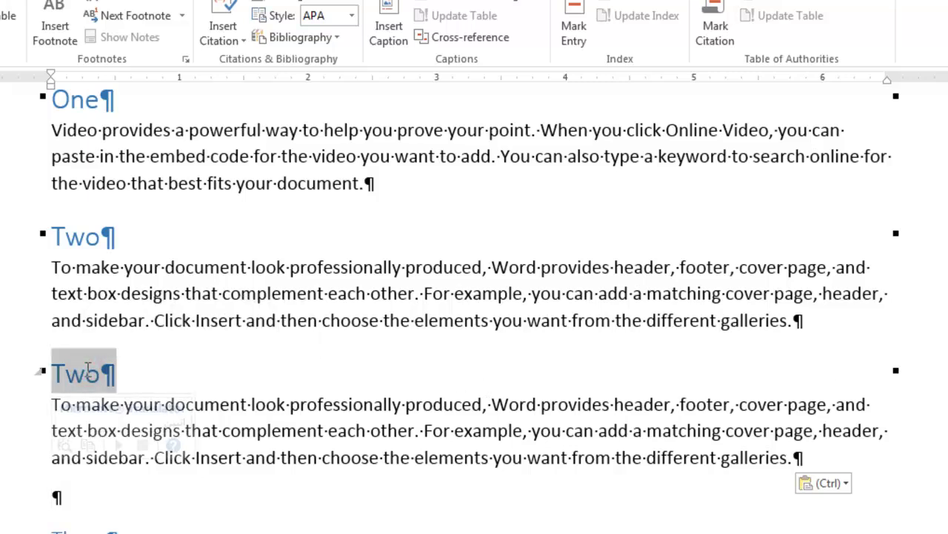
type("VC")
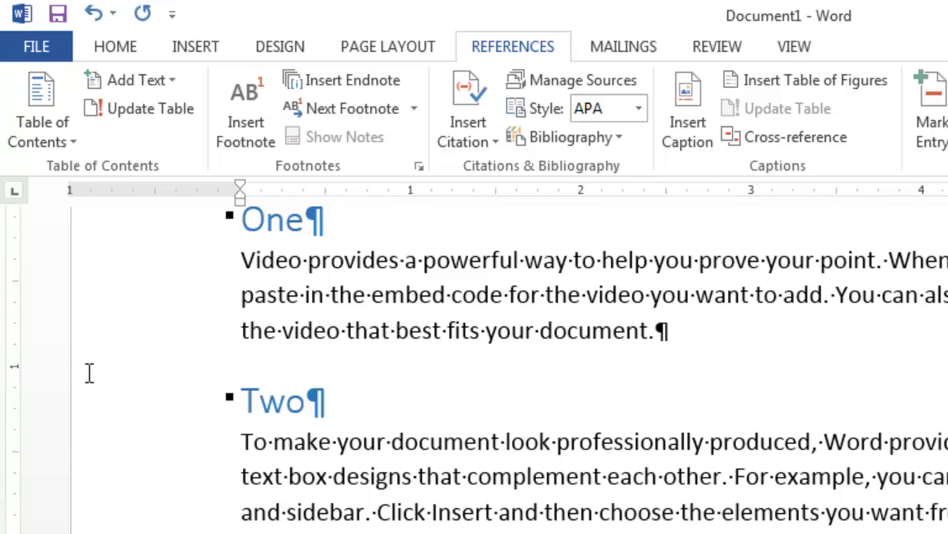
Step: Update the table of contents page numbers only
left_click(57, 15)
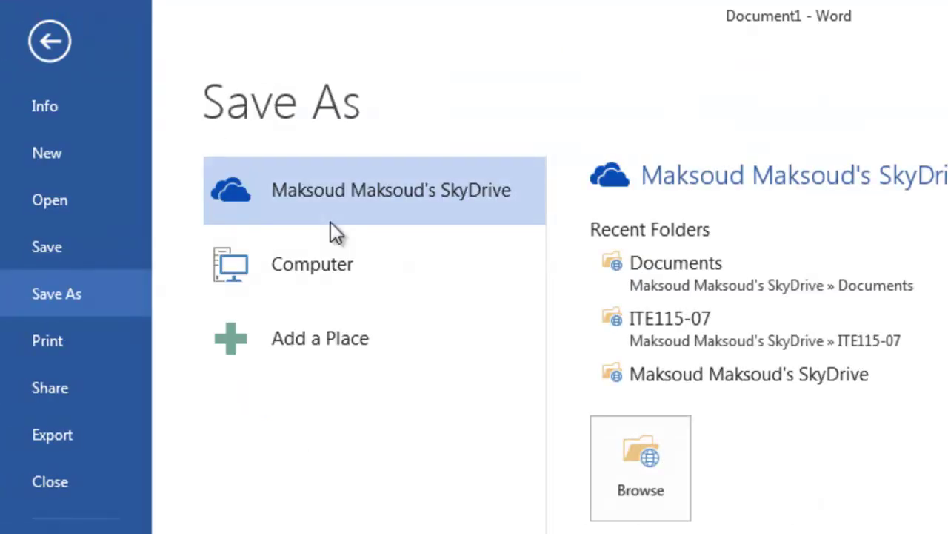
left_click(50, 42)
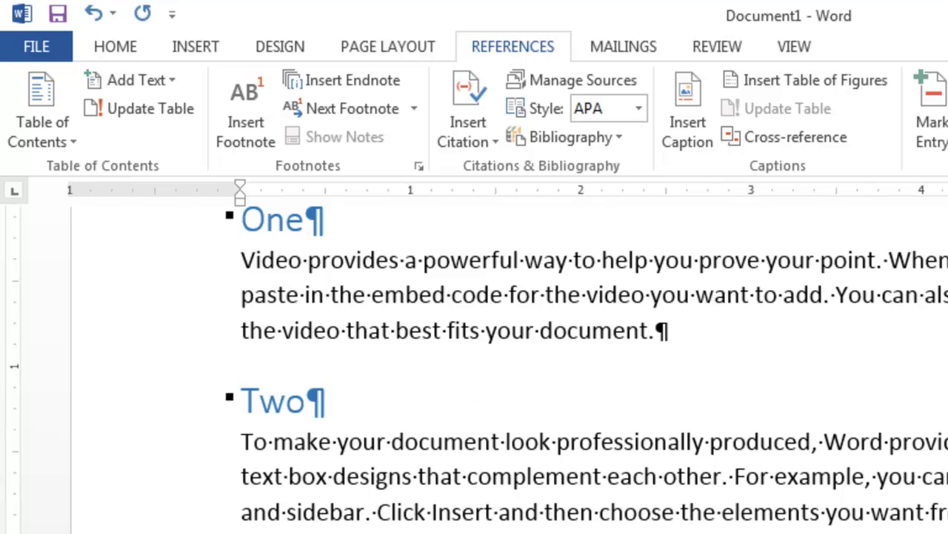
scroll(474, 371, "up", 5)
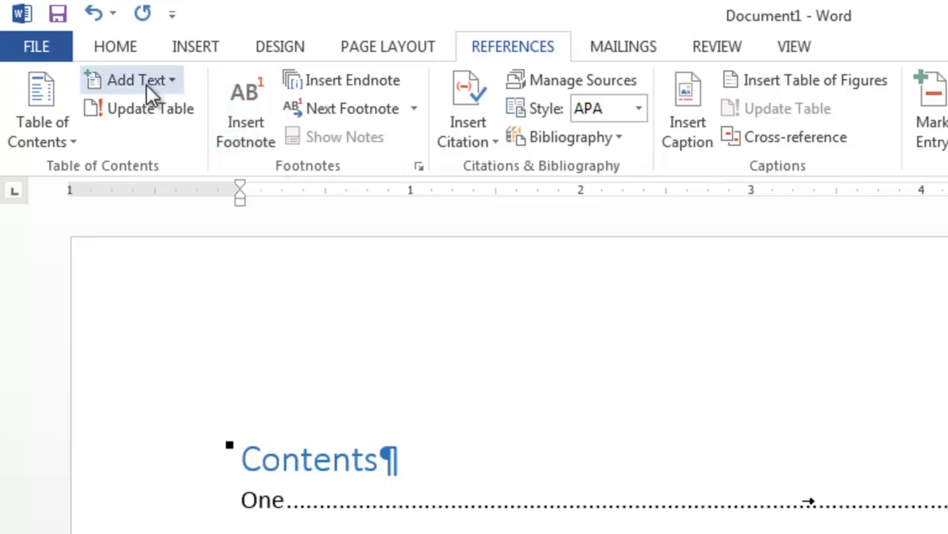
left_click(169, 111)
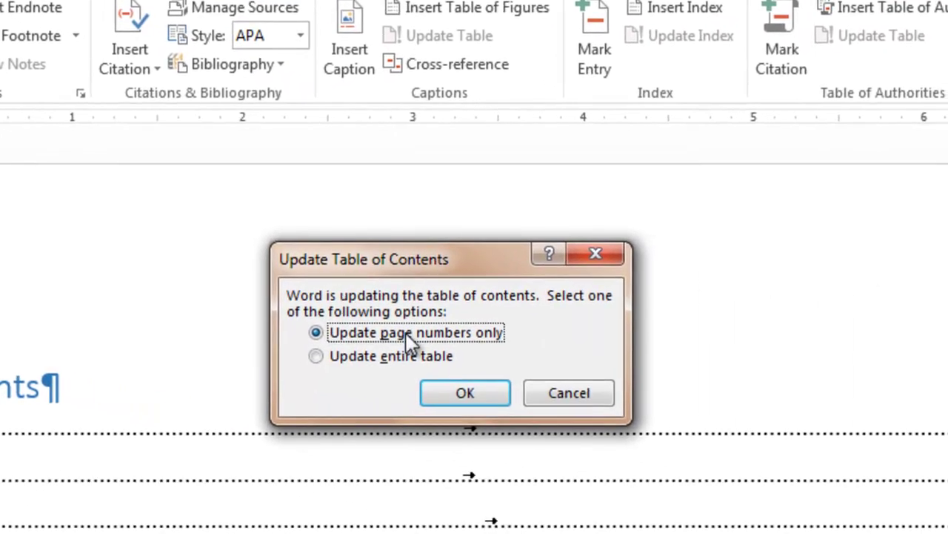
left_click(462, 394)
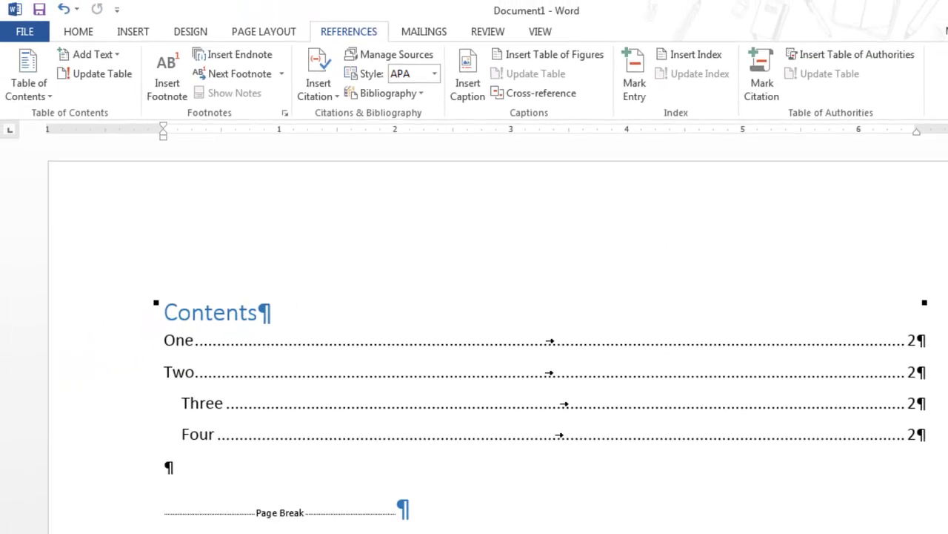
Step: Update the entire table of contents twice so VCCS appears between Two and Three
scroll(489, 333, "down", 10)
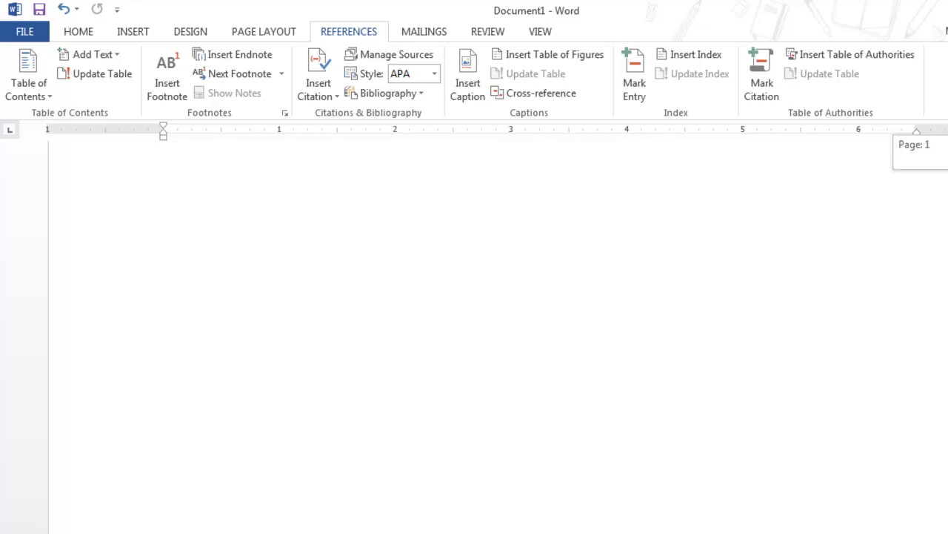
scroll(551, 266, "up", 5)
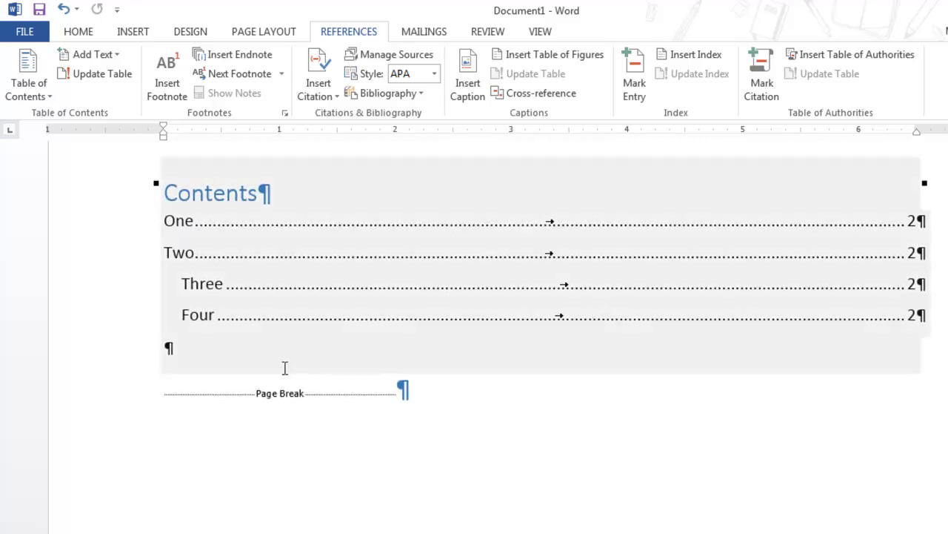
left_click(195, 366)
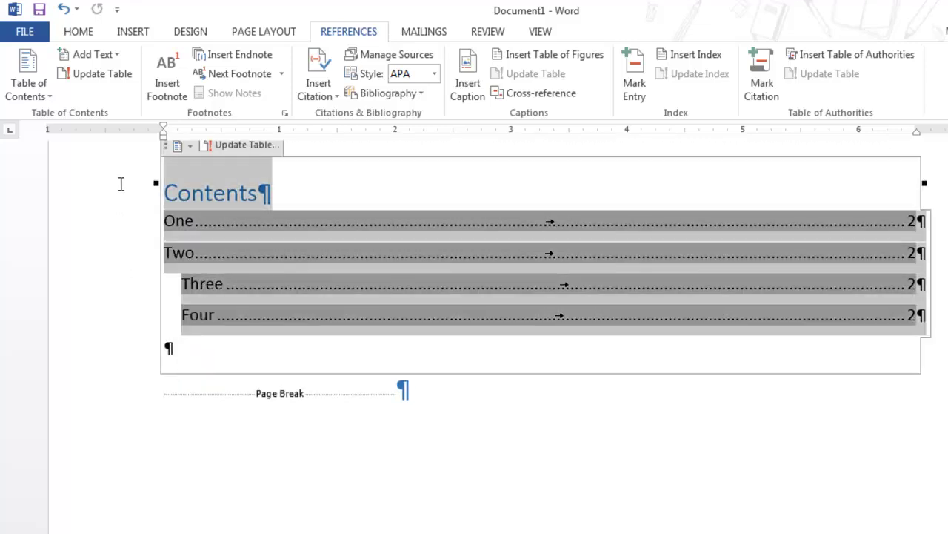
left_click(121, 184)
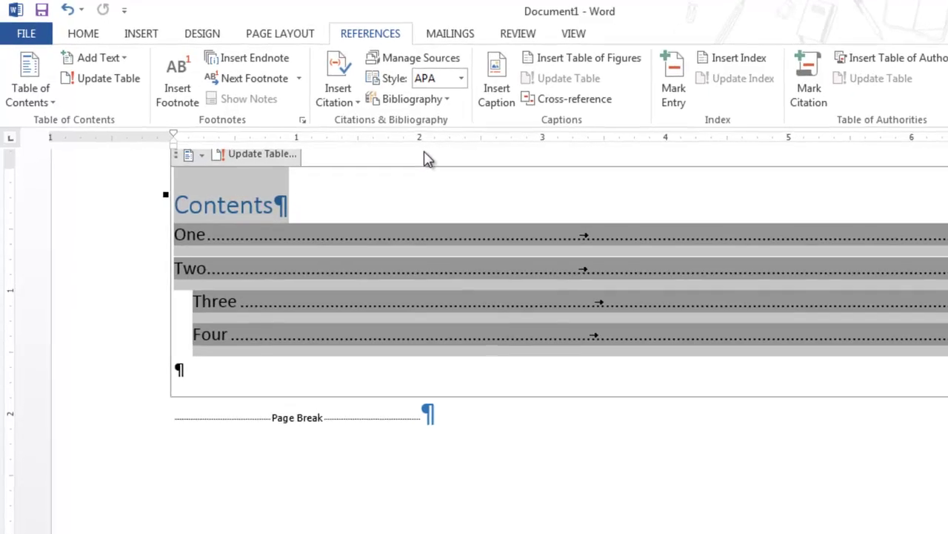
left_click(290, 155)
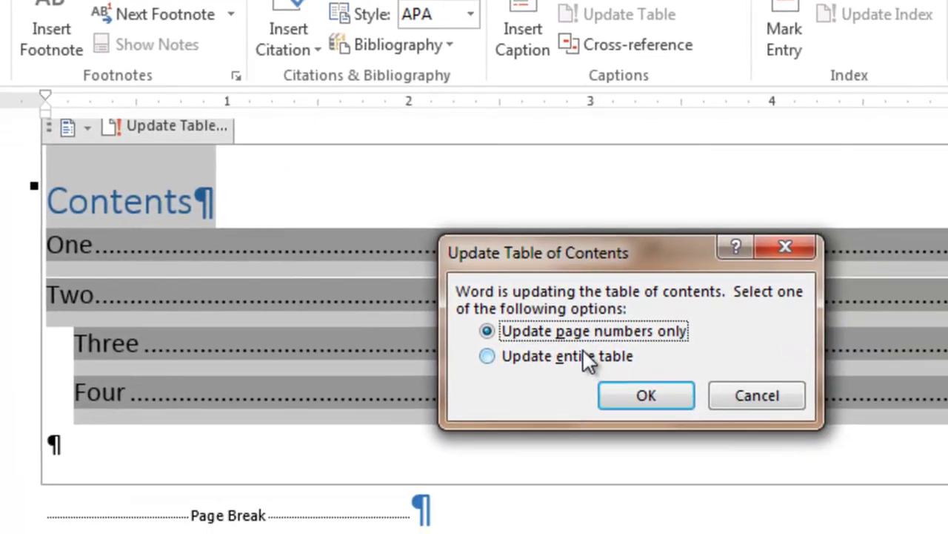
left_click(793, 457)
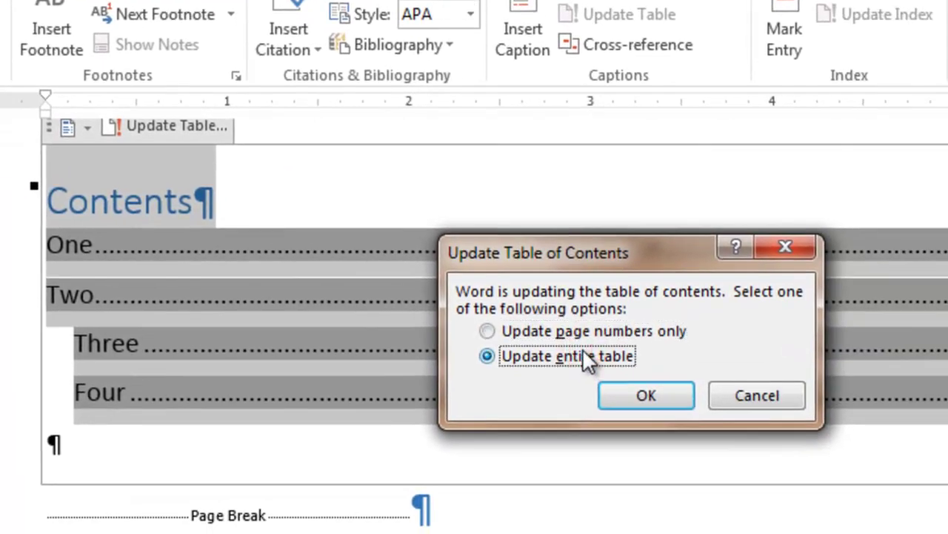
left_click(621, 386)
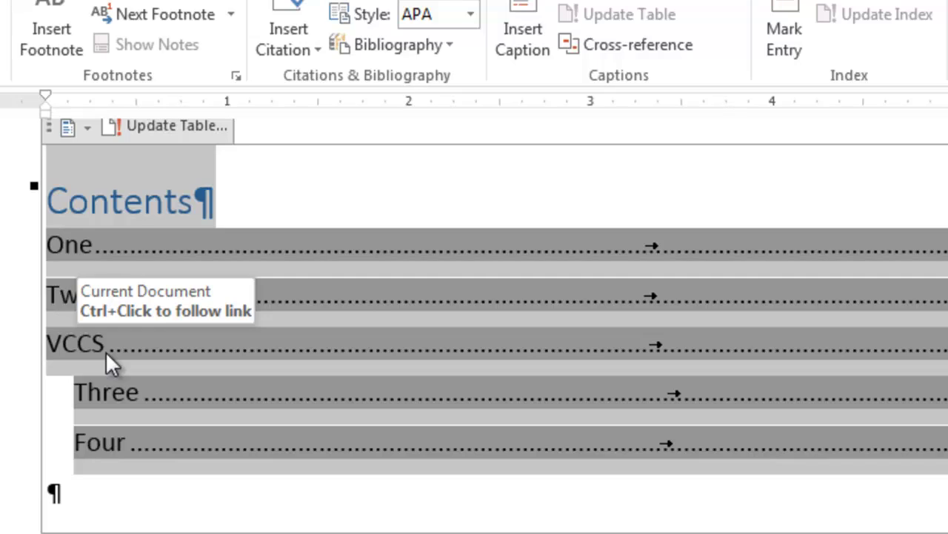
left_click(167, 125)
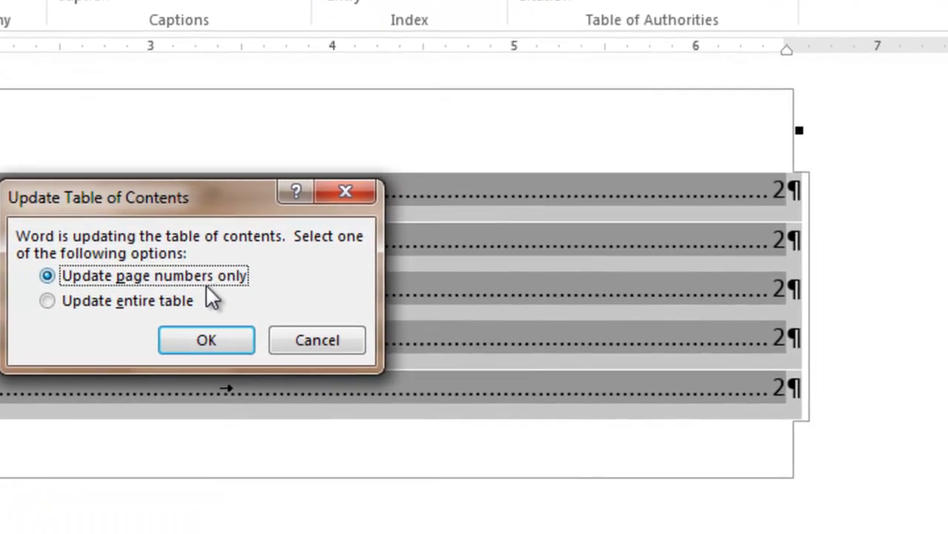
left_click(47, 300)
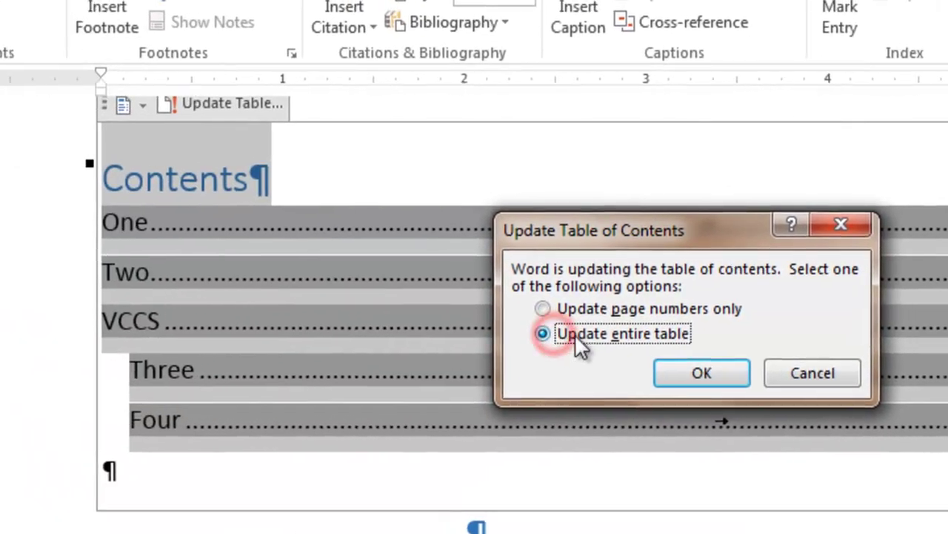
left_click(206, 340)
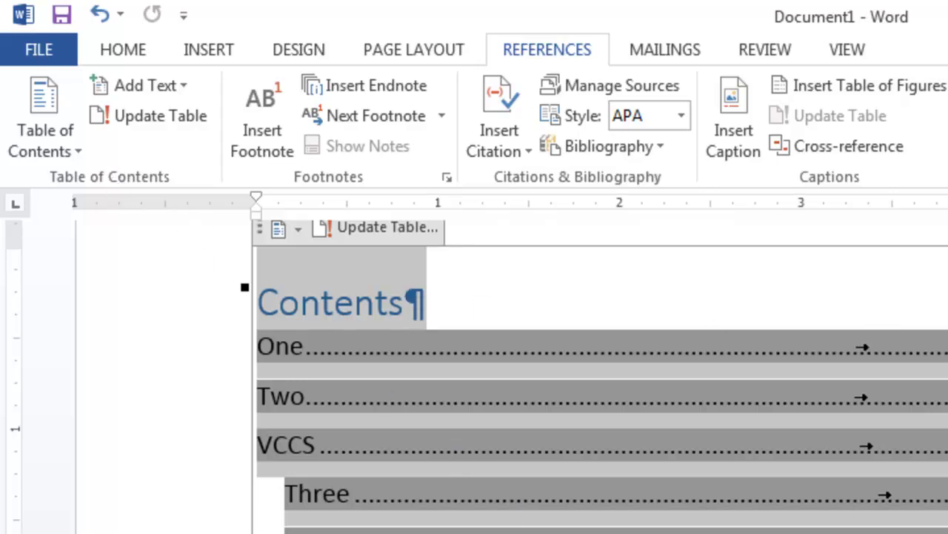
Step: Delete the table of contents with its page break, then hide the formatting marks
key("Delete")
key("Delete")
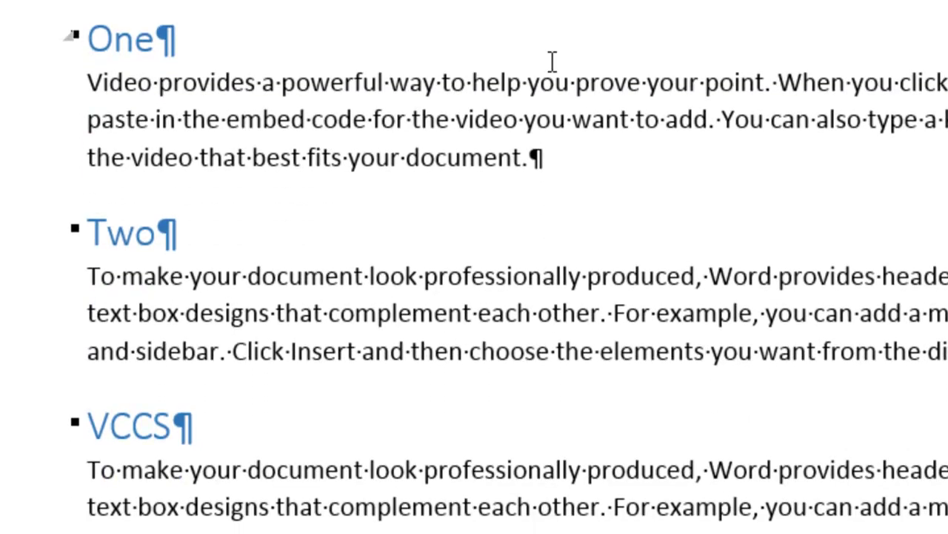
left_click(551, 155)
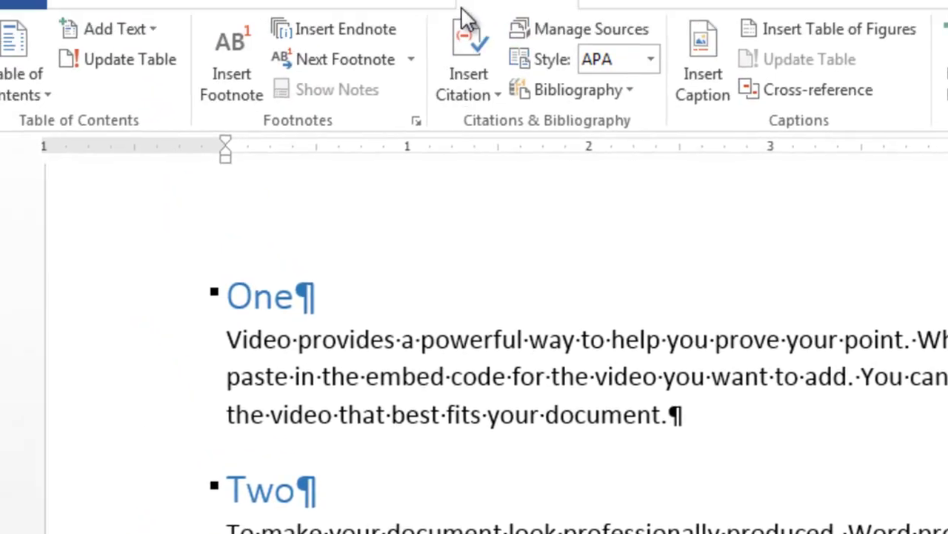
left_click(847, 58)
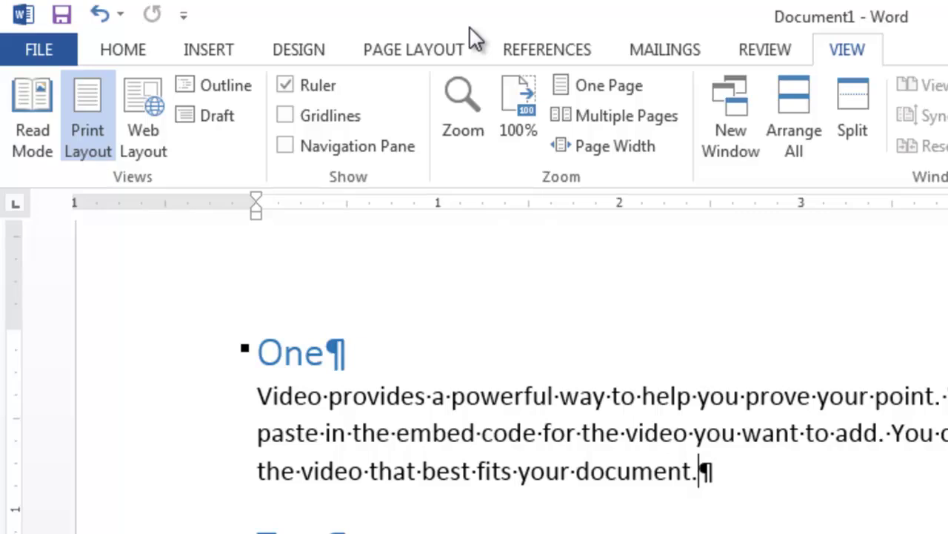
left_click(419, 53)
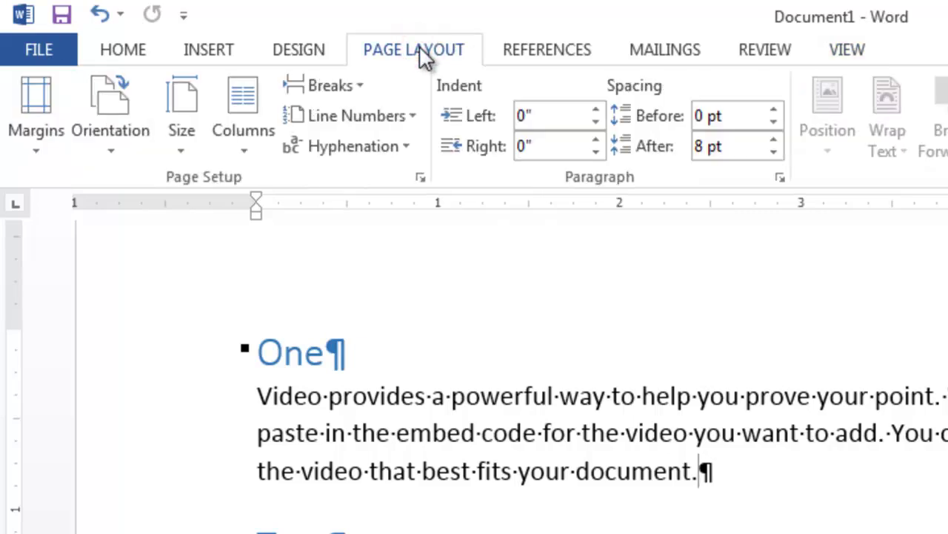
left_click(123, 57)
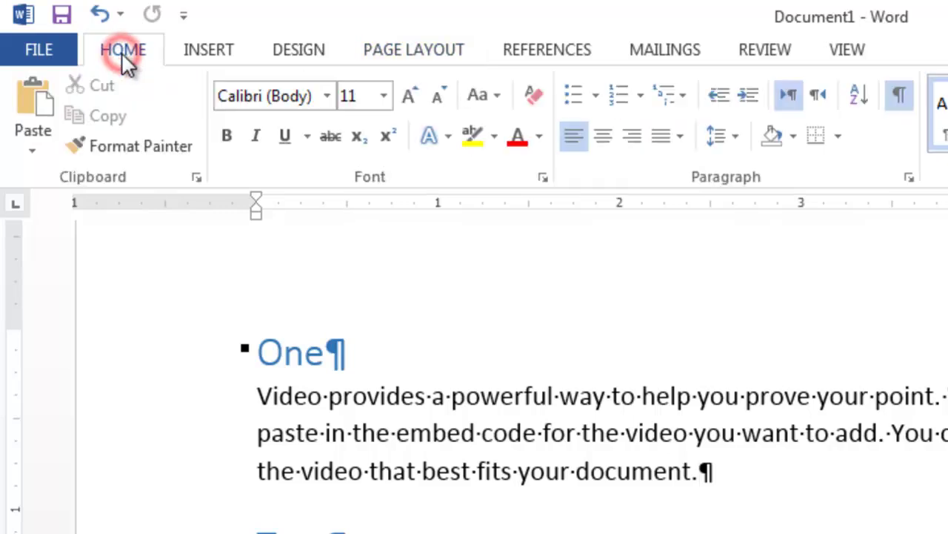
left_click(898, 95)
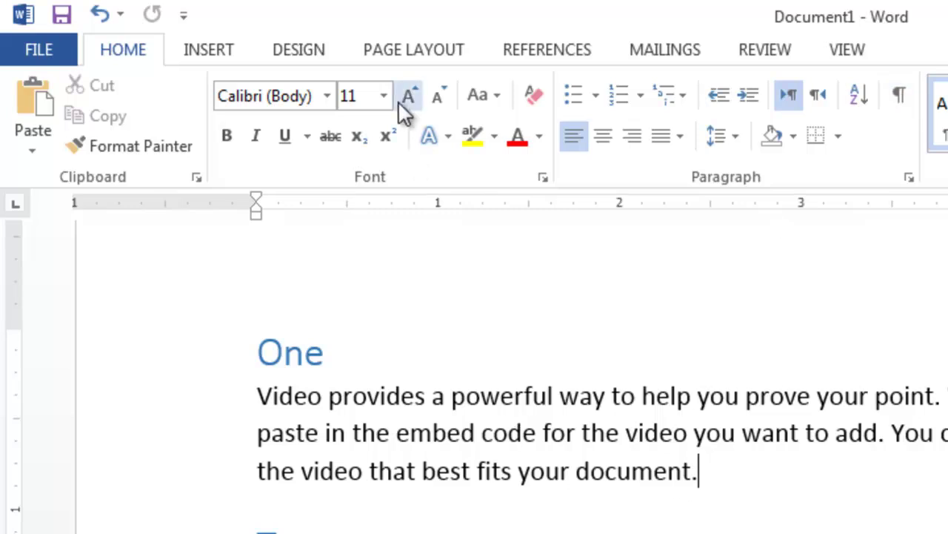
Step: Show the References Table of Contents and Footnotes tools, then place the cursor after 'provides'
left_click(524, 58)
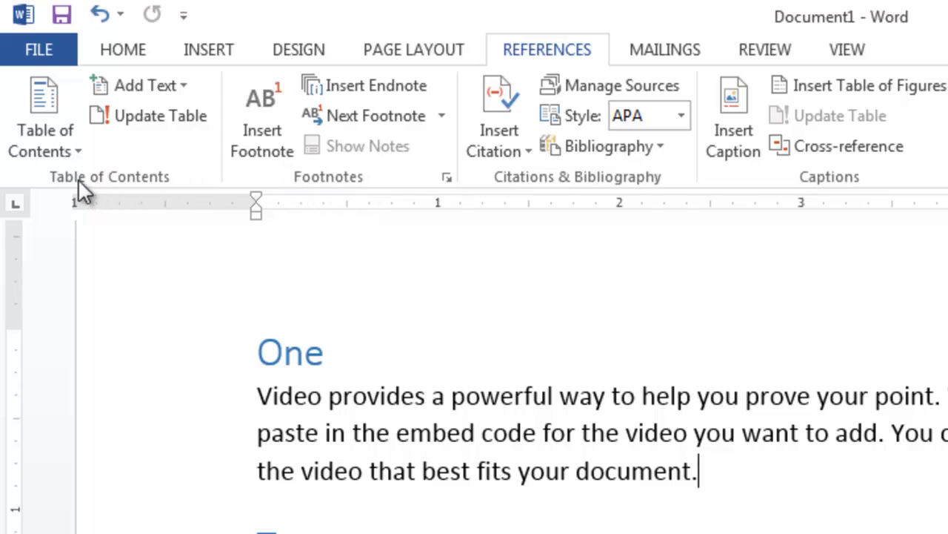
left_click(147, 172)
left_click(306, 178)
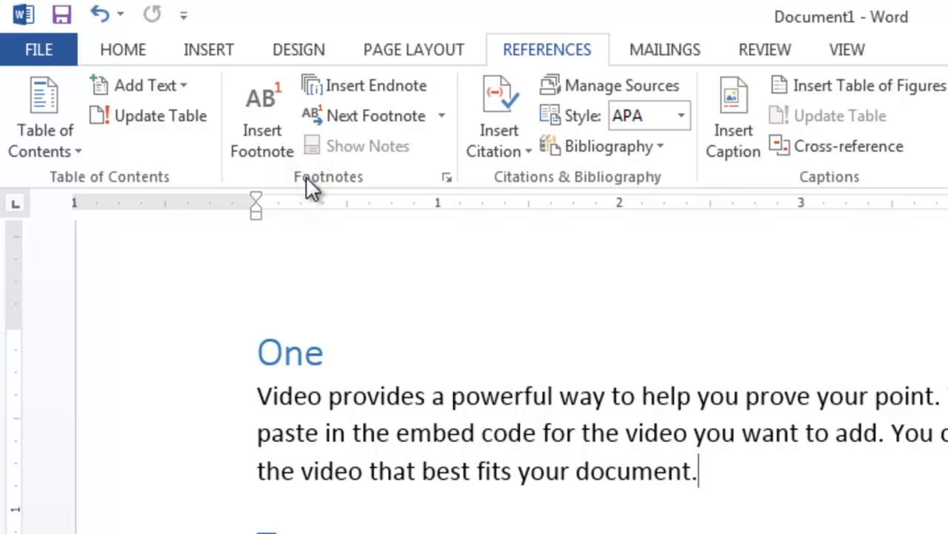
left_click(423, 396)
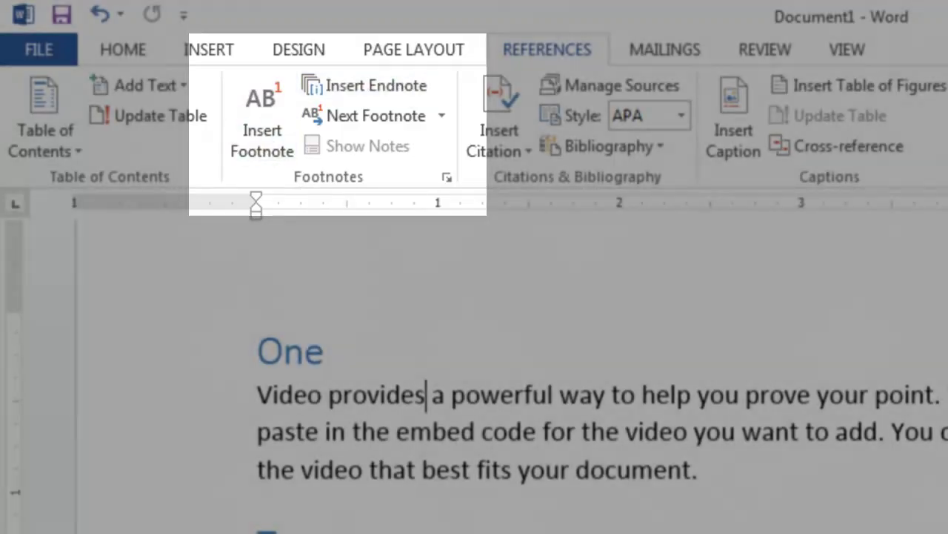
scroll(475, 371, "down", 10)
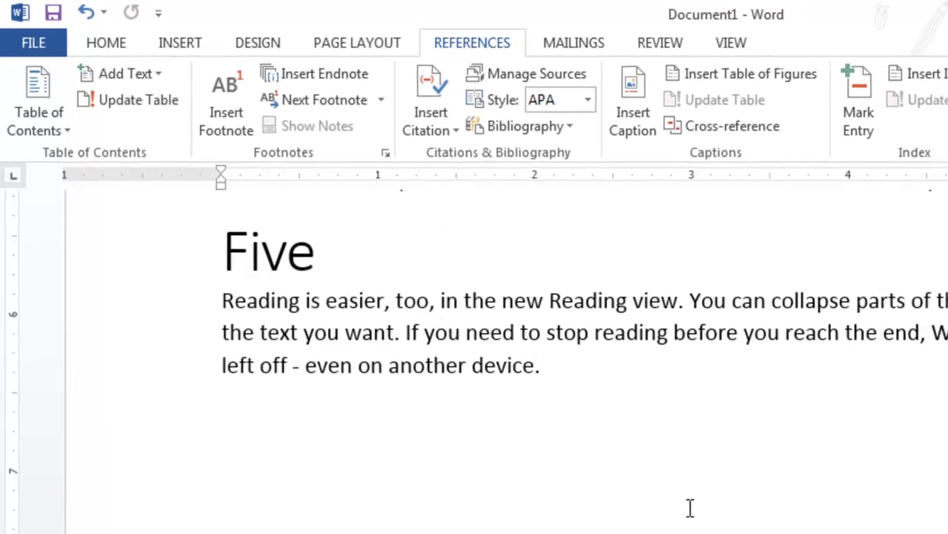
Step: Generate filler paragraphs below the Five section with =rand(20,30)
left_click(727, 481)
key("Return")
key("Return")
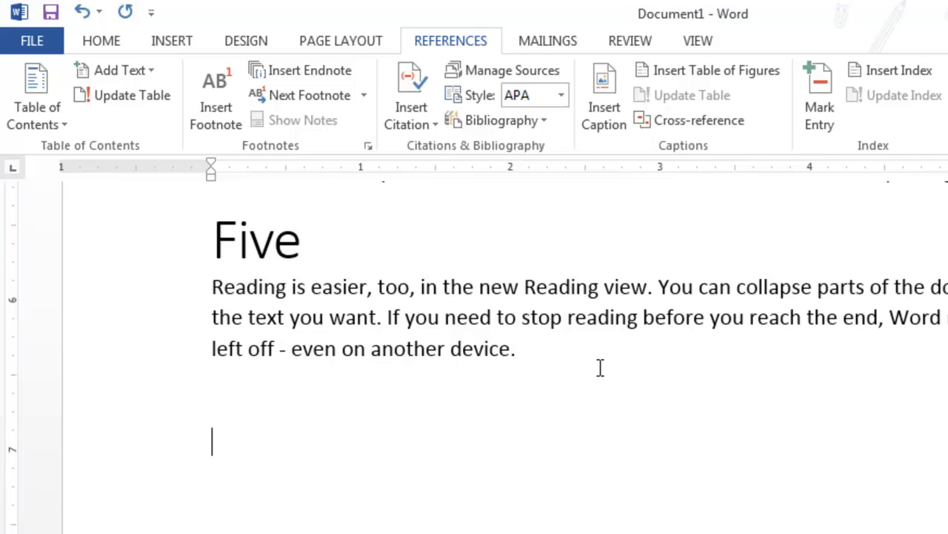
type("=rand()")
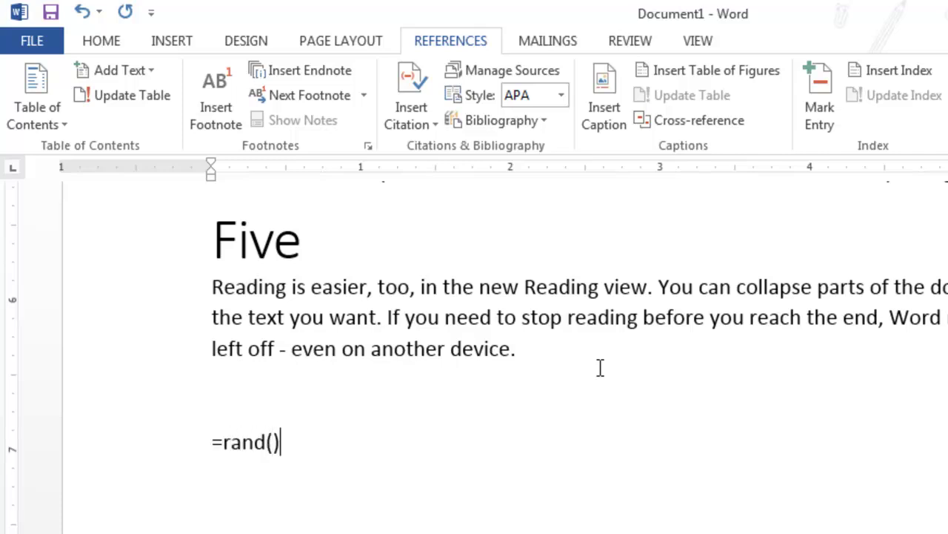
key("Left")
type("1")
key("BackSpace")
type("20,30")
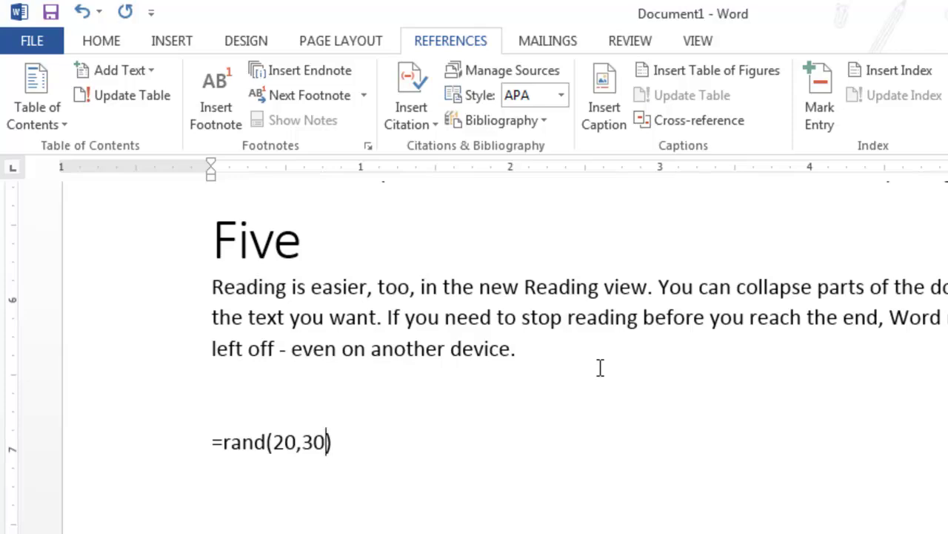
key("Return")
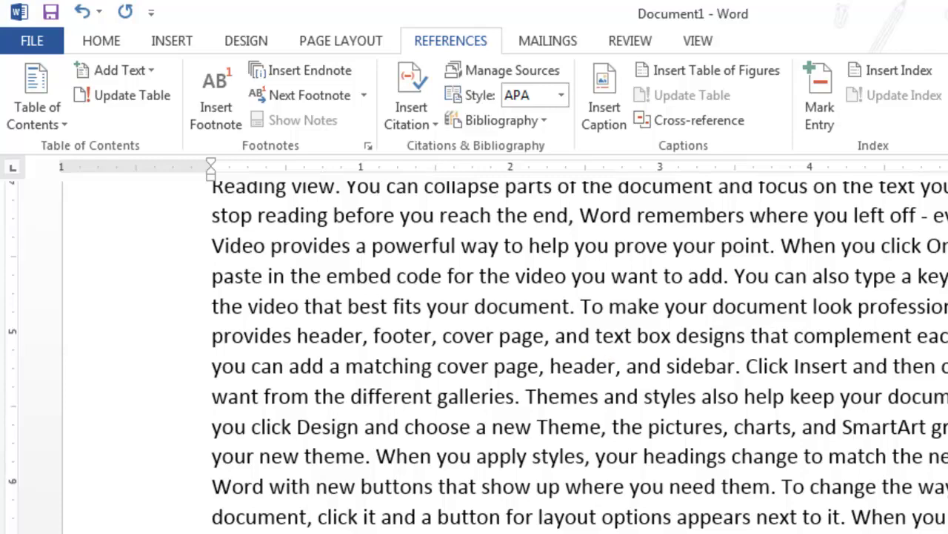
Step: Place the cursor on the word 'add' in the filler and scroll through the 9862-word body
left_click(606, 483)
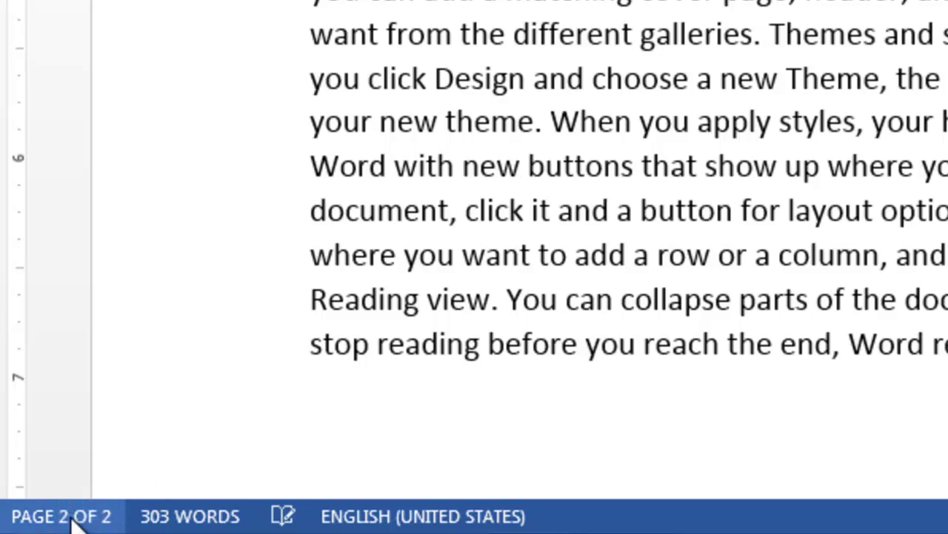
left_click(593, 259)
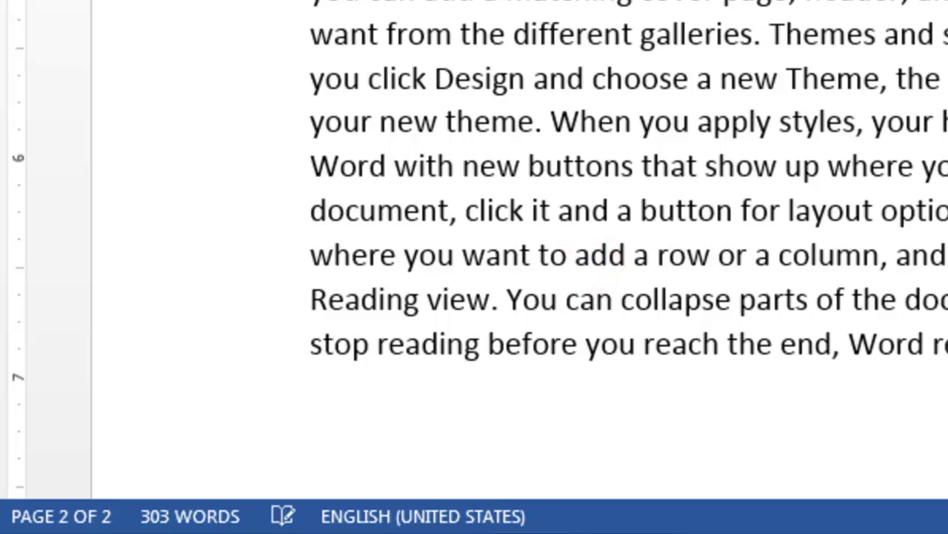
scroll(519, 252, "up", 10)
scroll(518, 252, "down", 8)
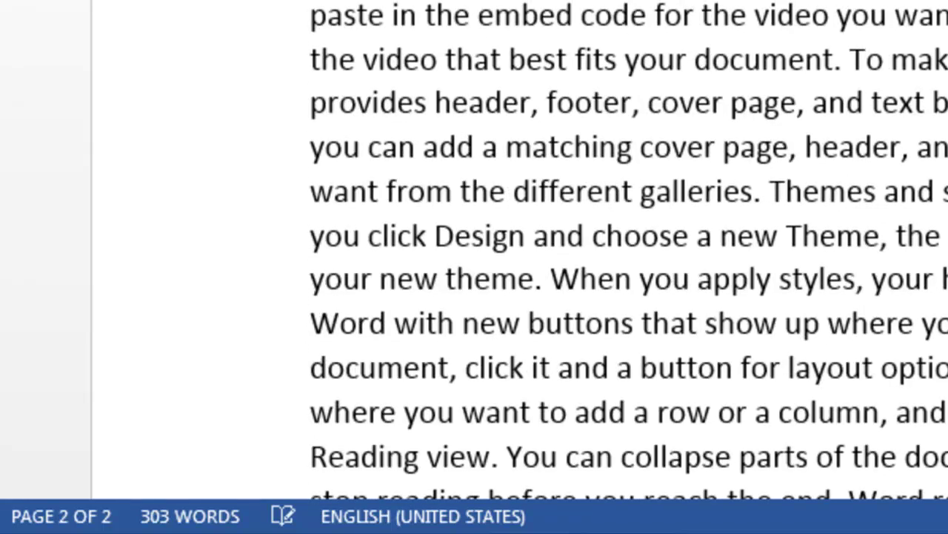
scroll(628, 250, "up", 1)
scroll(628, 251, "down", 2)
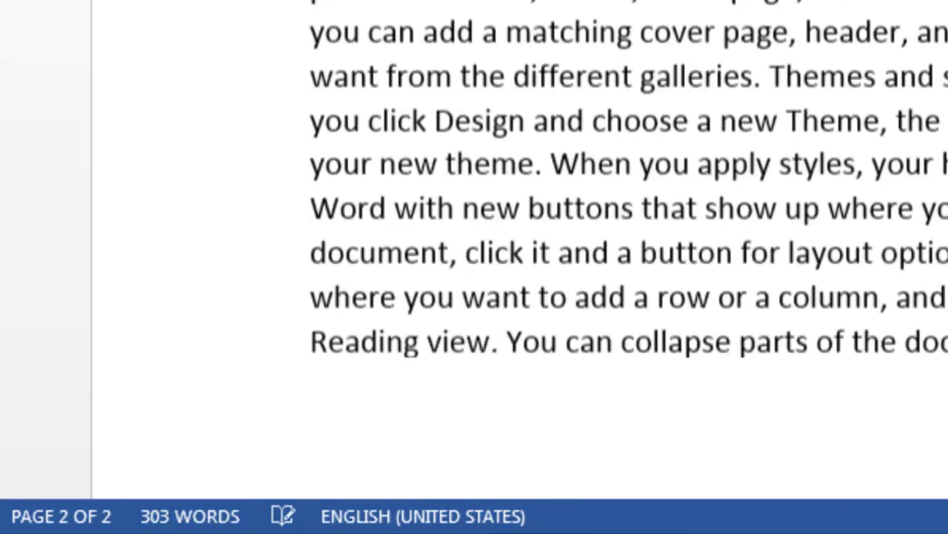
scroll(629, 251, "up", 2)
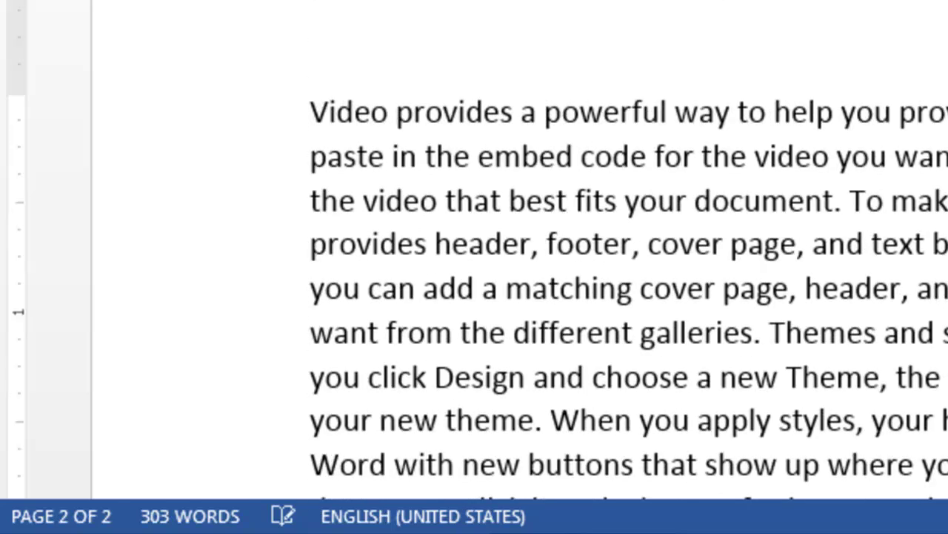
scroll(518, 250, "up", 15)
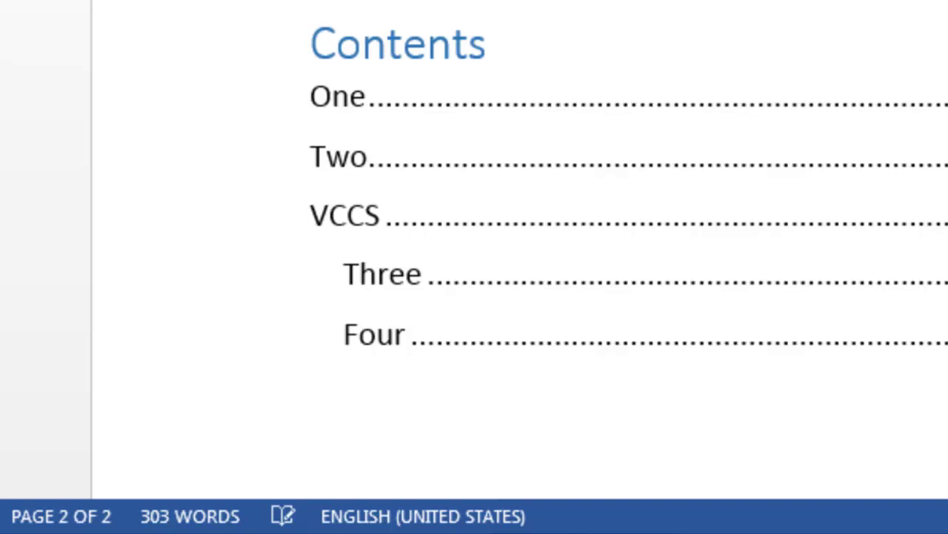
scroll(519, 296, "down", 10)
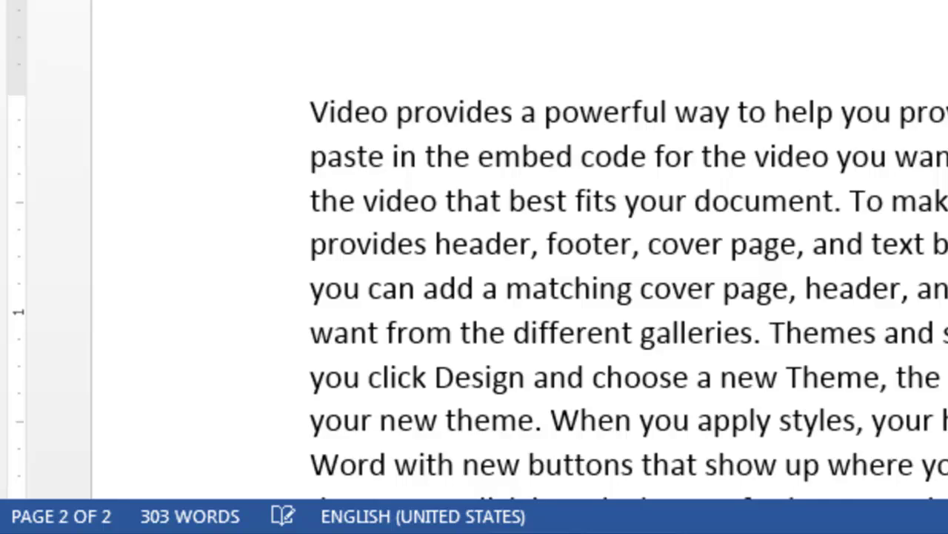
scroll(519, 296, "down", 10)
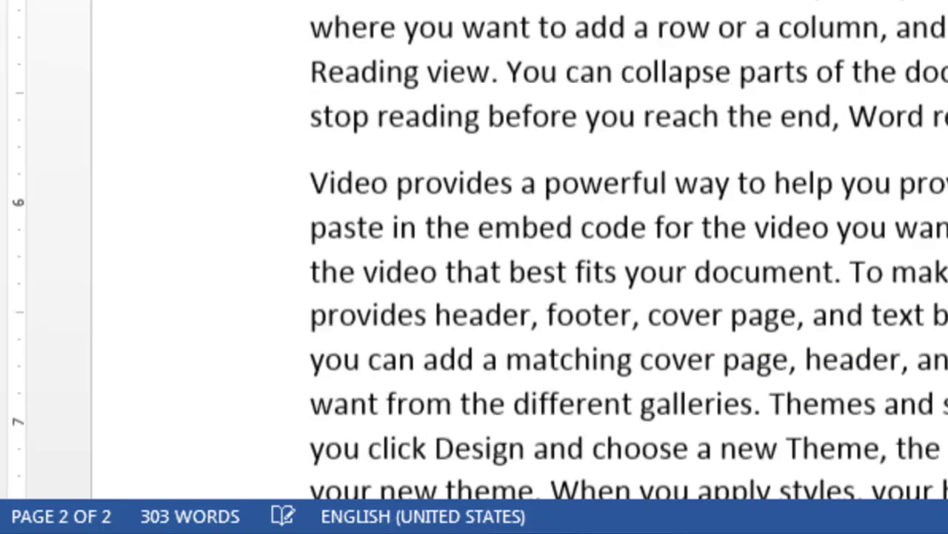
scroll(518, 296, "down", 12)
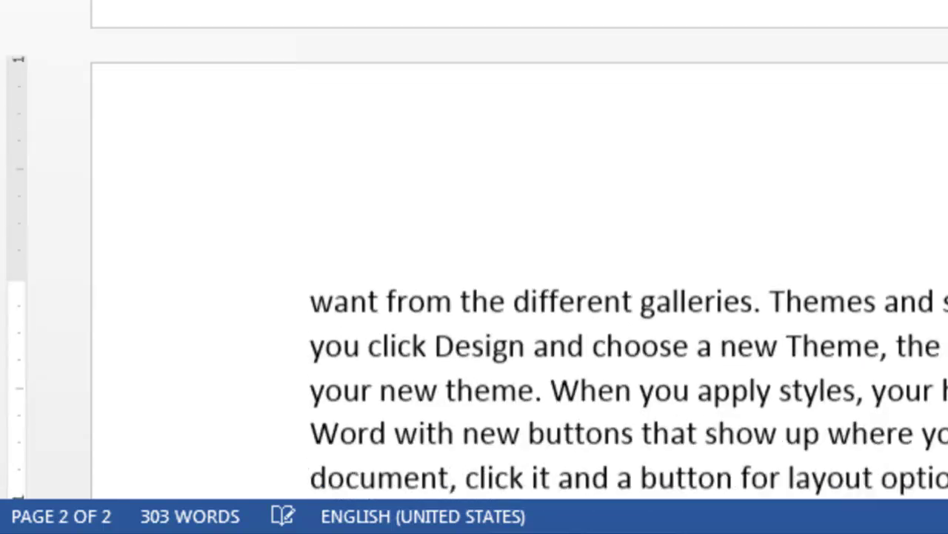
scroll(519, 297, "down", 3)
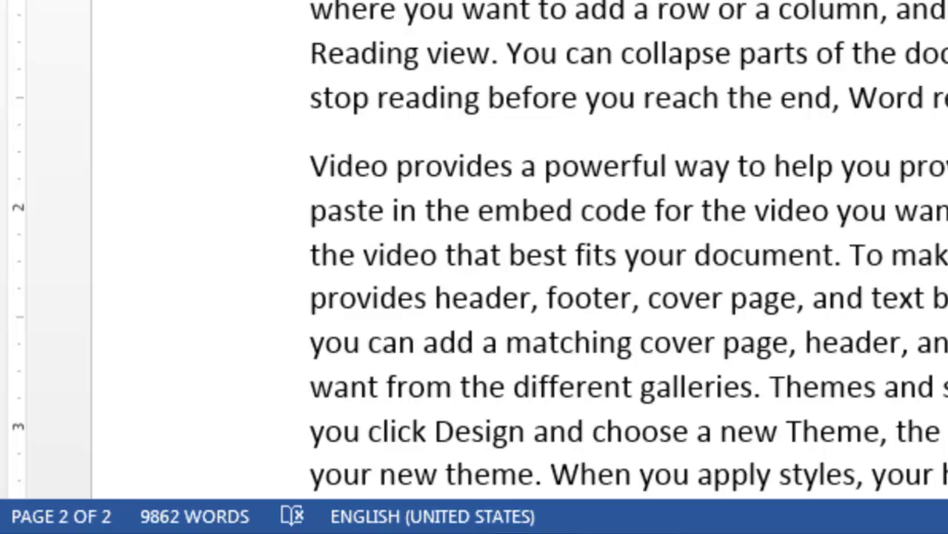
scroll(629, 250, "down", 10)
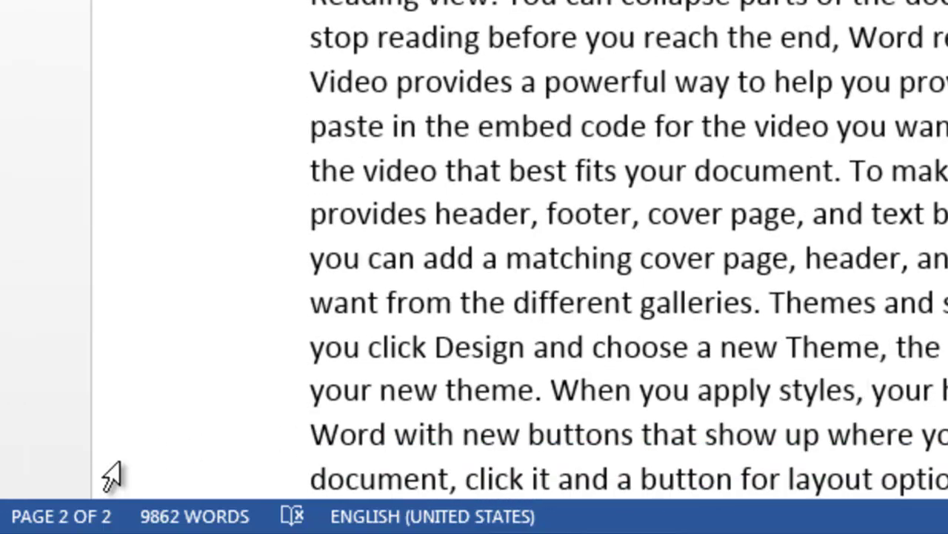
left_click(63, 514)
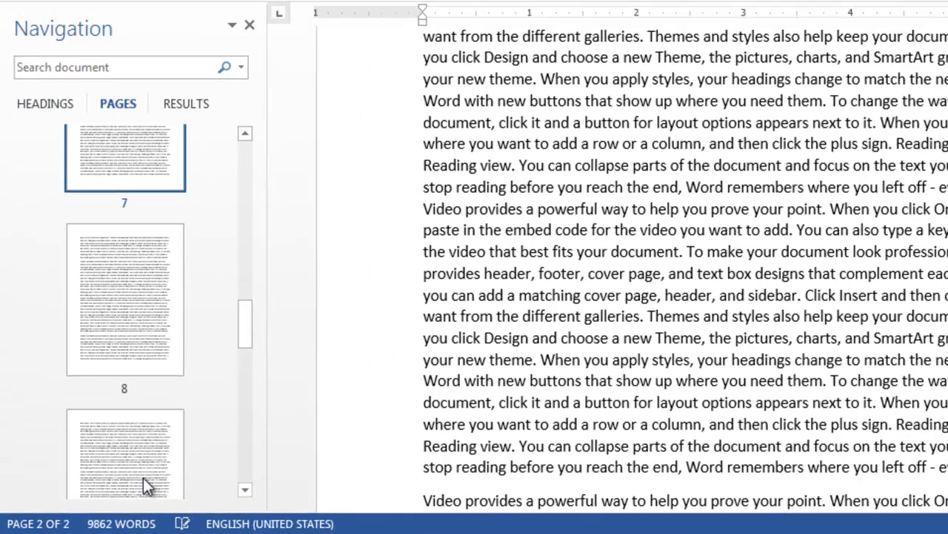
left_click_drag(246, 320, 242, 159)
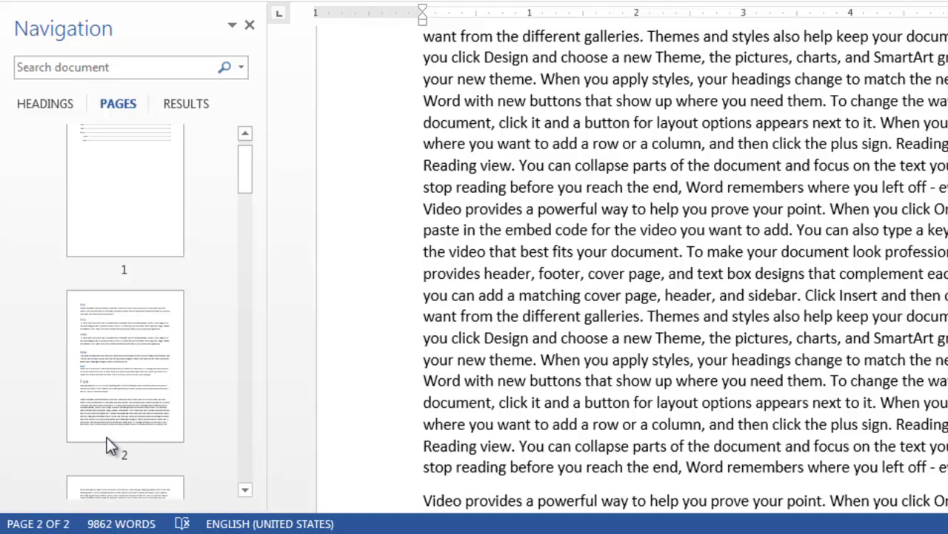
left_click(58, 524)
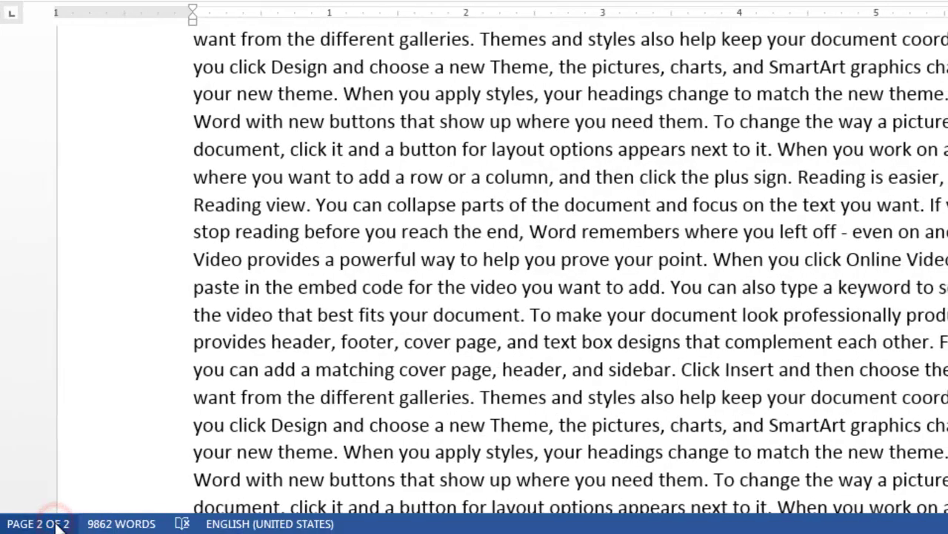
left_click(58, 525)
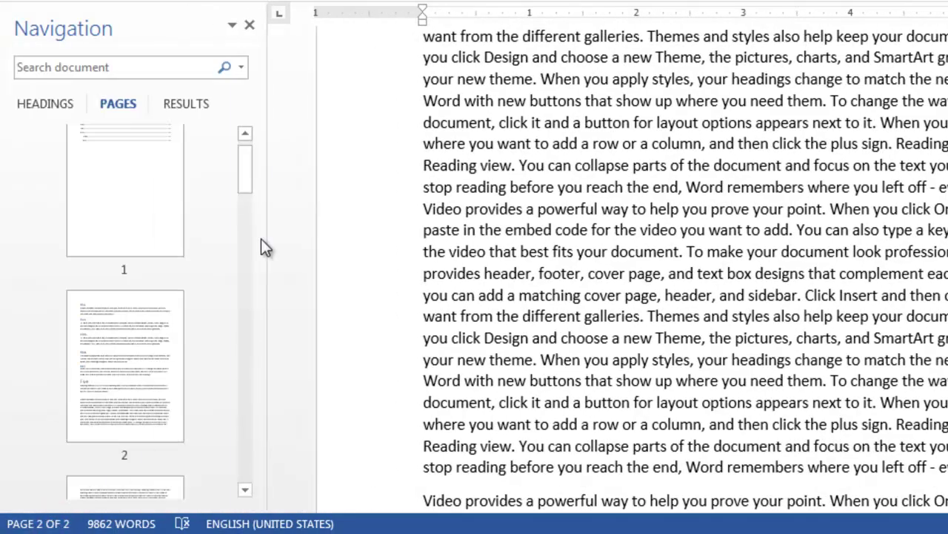
left_click_drag(246, 155, 250, 478)
left_click_drag(256, 521, 254, 514)
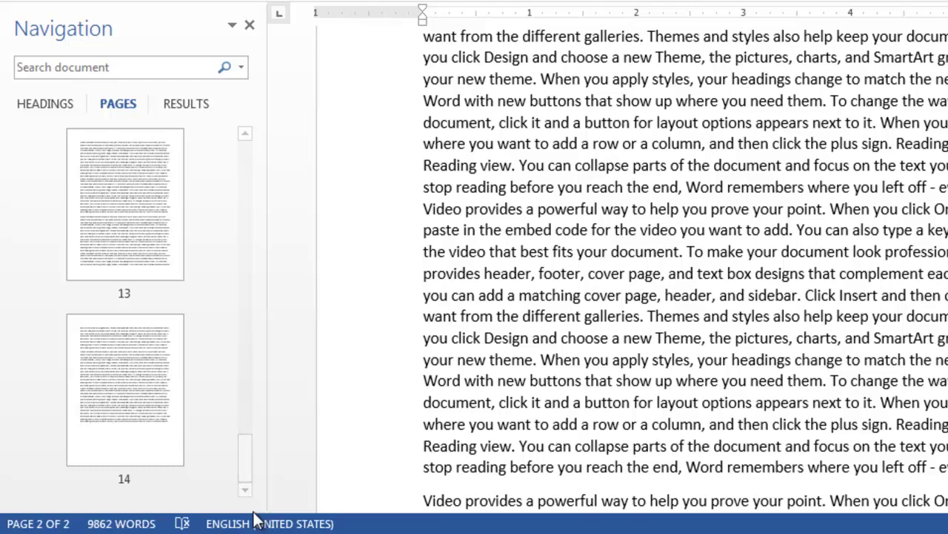
left_click(123, 411)
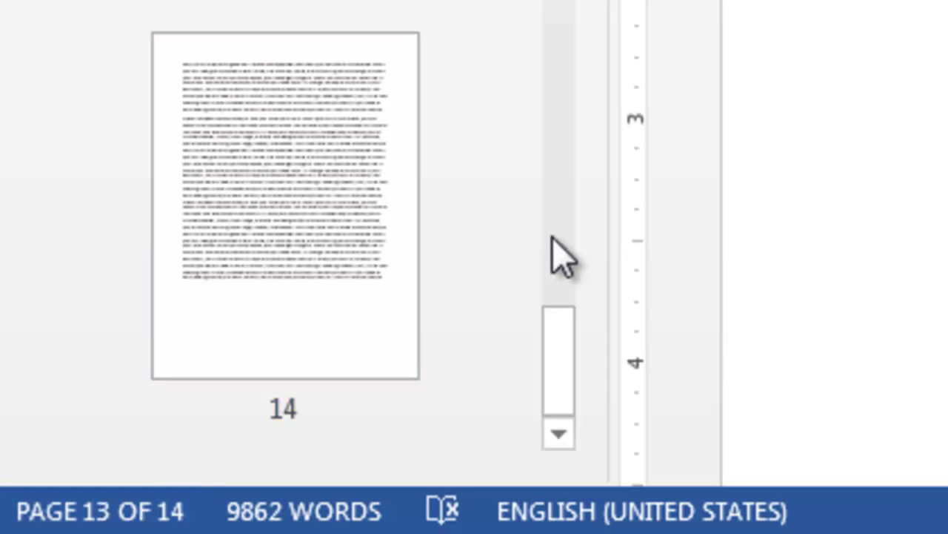
left_click_drag(563, 344, 546, 233)
left_click(322, 38)
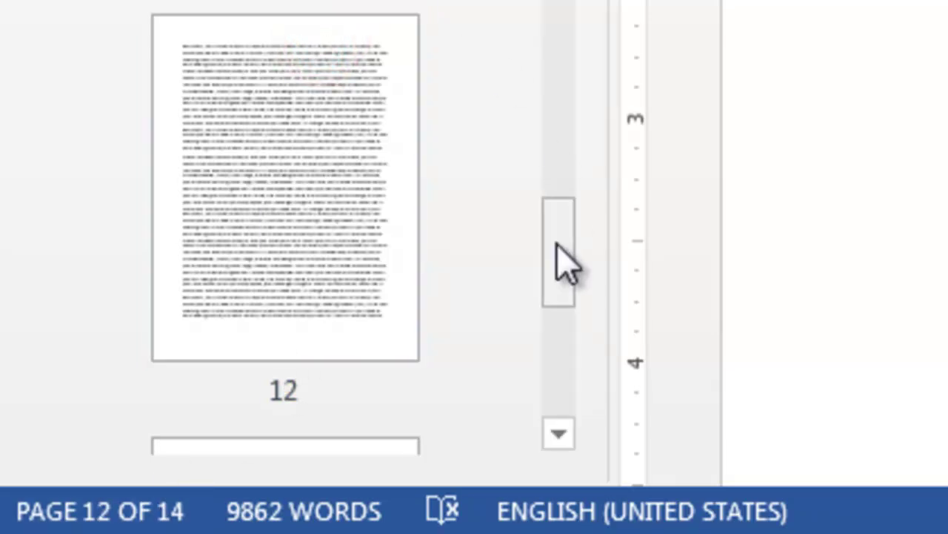
left_click_drag(556, 244, 555, 185)
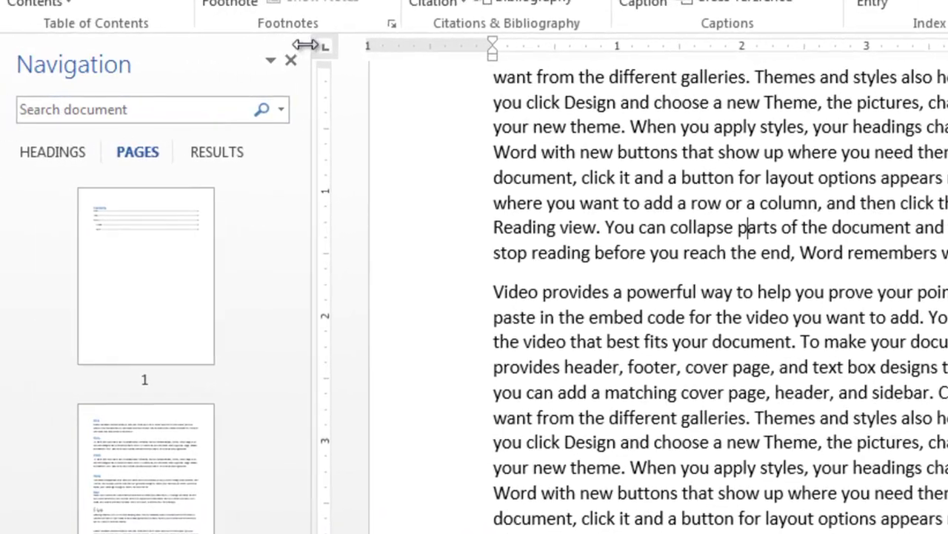
left_click(292, 61)
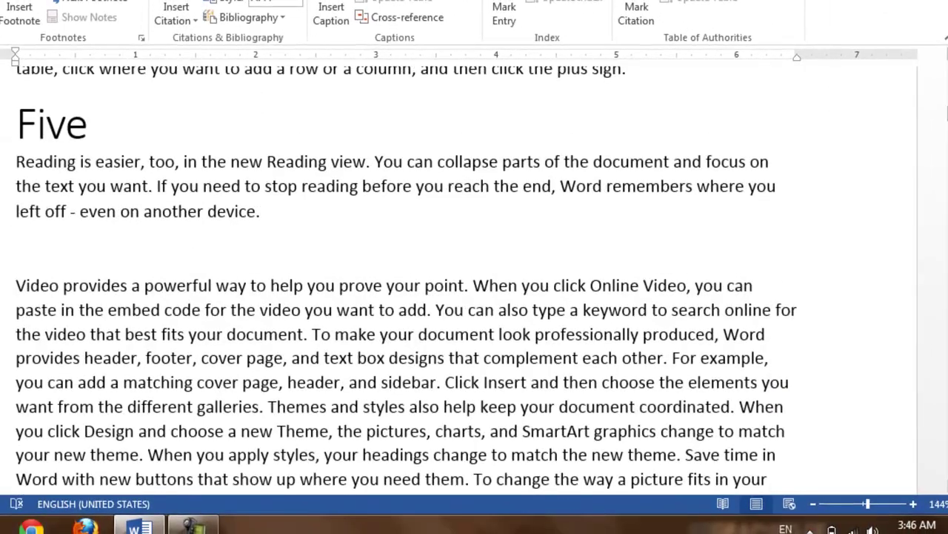
Step: Return to heading One and place the cursor right after the word 'Video'
left_click_drag(947, 111, 946, 100)
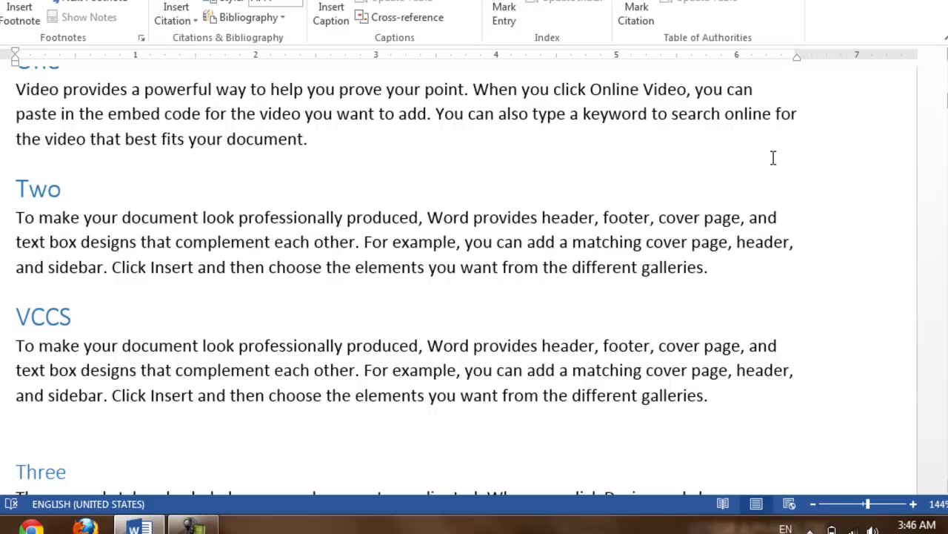
scroll(750, 106, "up", 1)
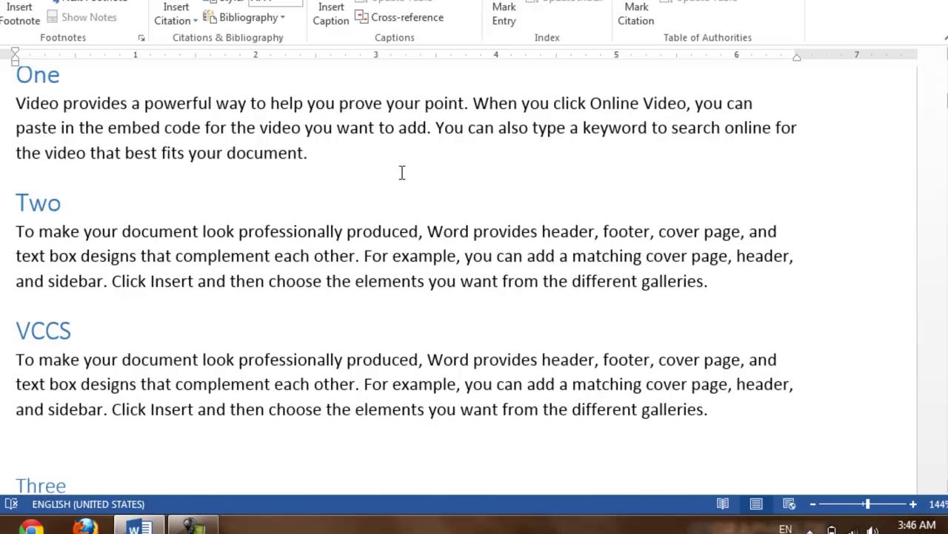
left_click(59, 102)
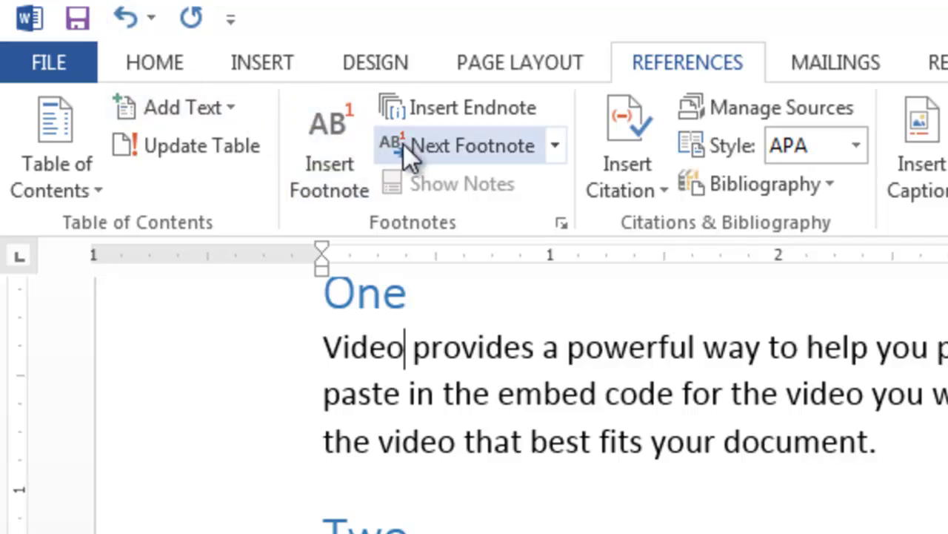
Step: Attach footnote 1 to 'Video' with the text 'Microsoft Office Word 2013'
left_click(340, 175)
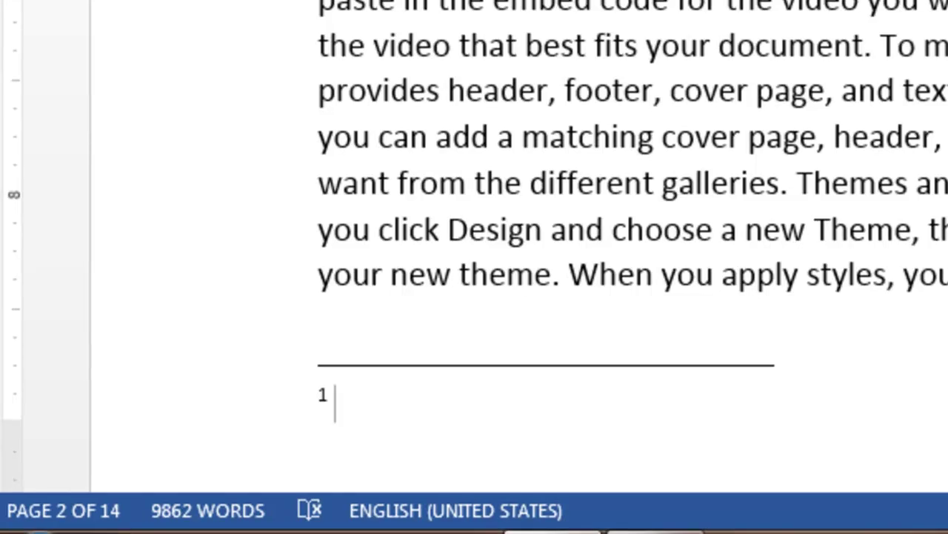
type("Micro")
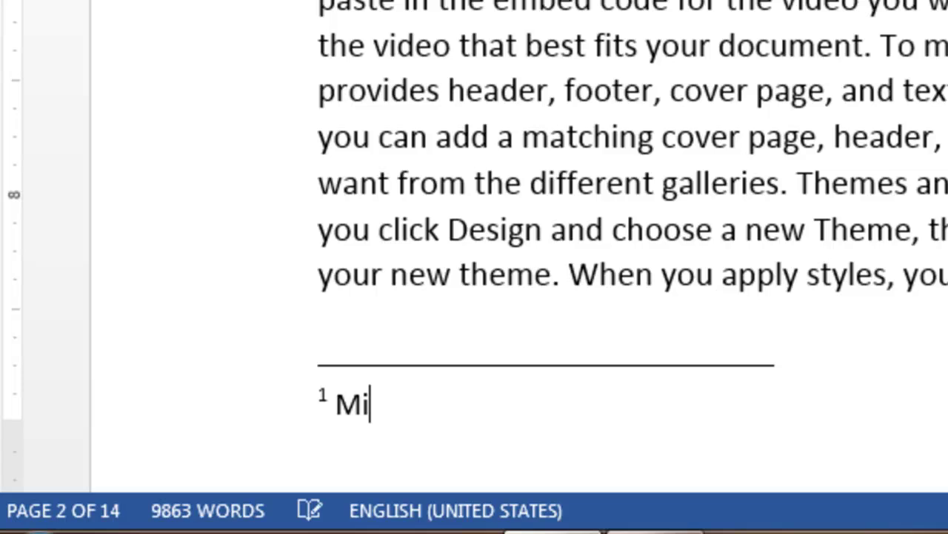
type("sof")
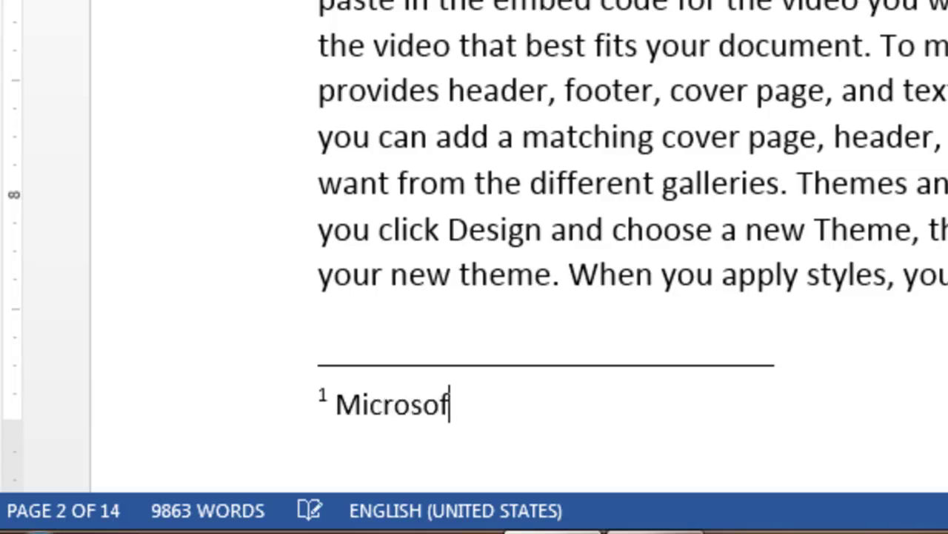
type("t Offic")
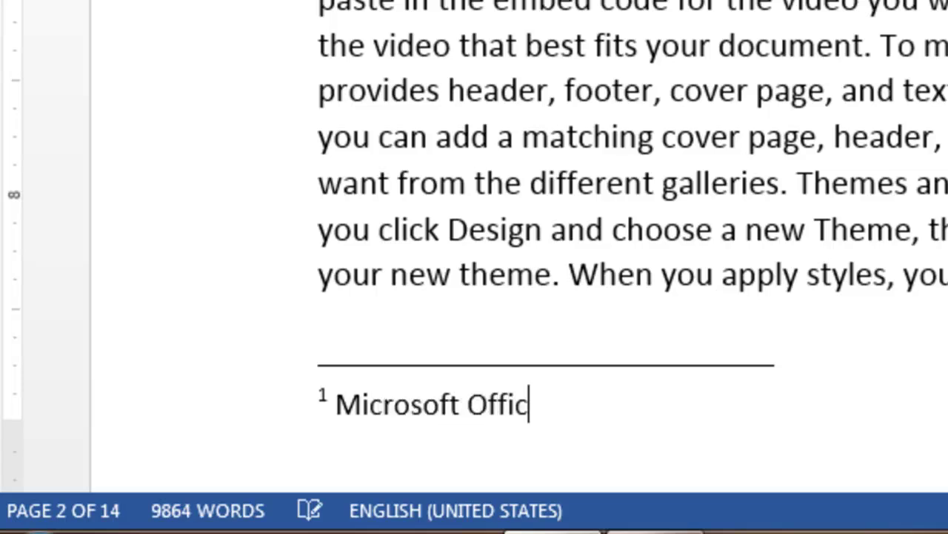
type("e Word 2013")
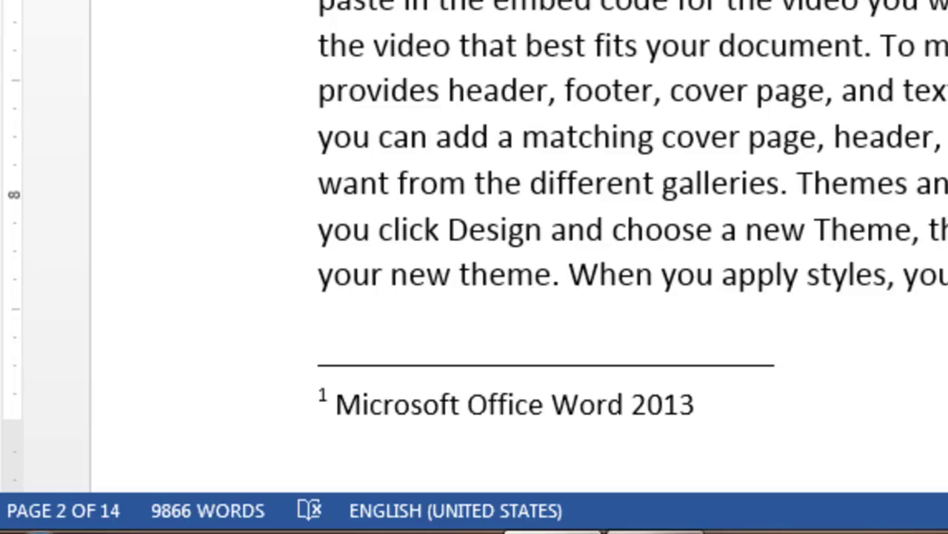
scroll(475, 259, "up", 10)
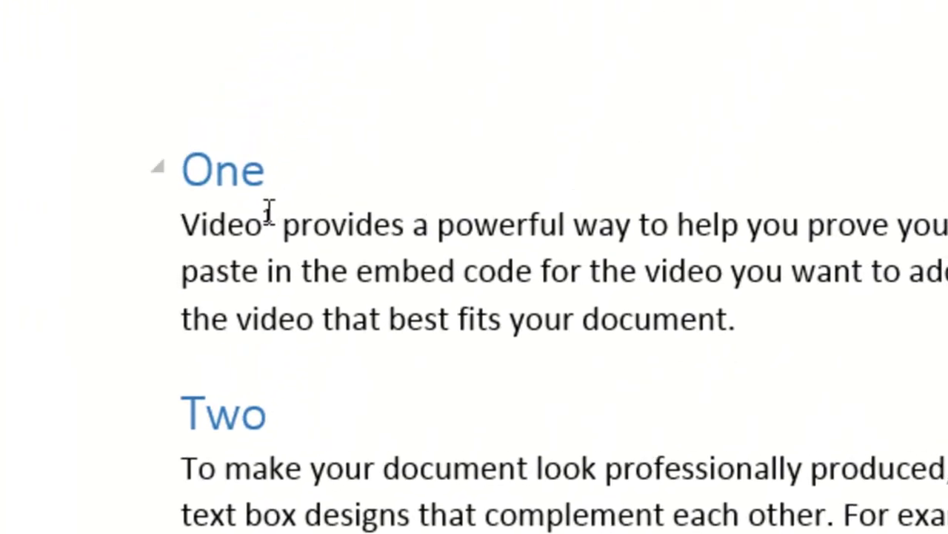
mouse_move(274, 212)
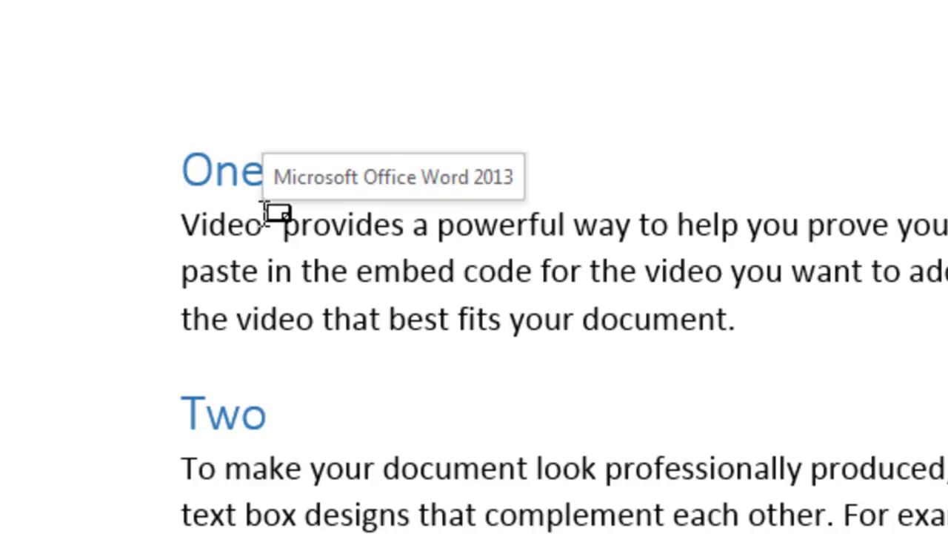
left_click(263, 213)
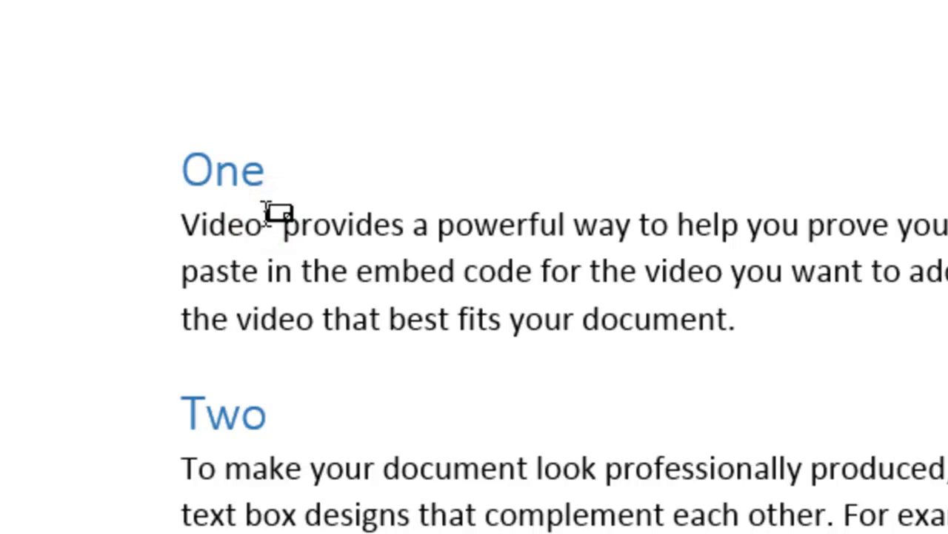
double_click(267, 212)
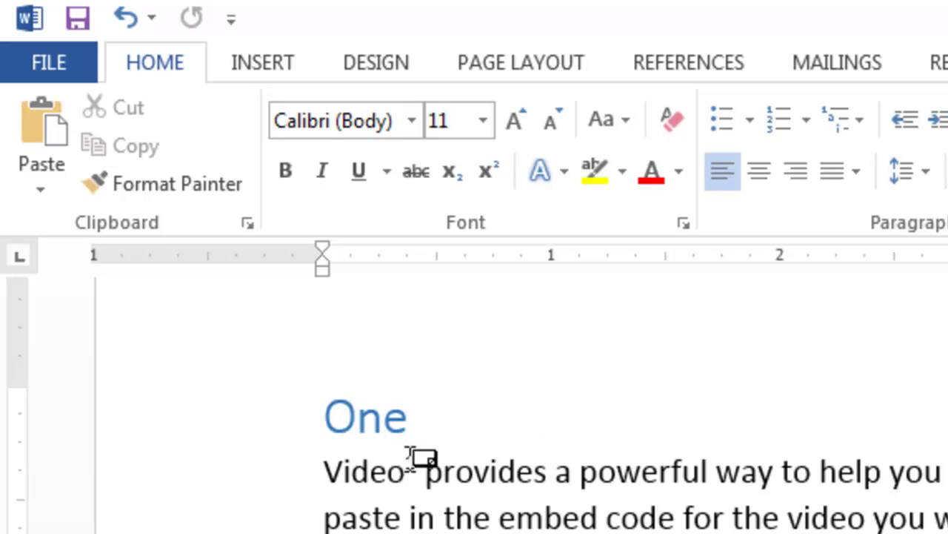
mouse_move(412, 452)
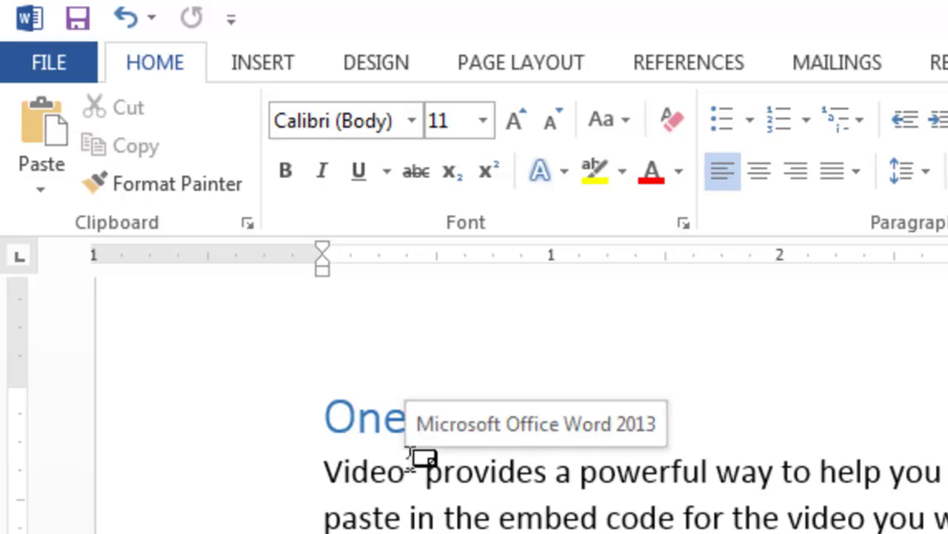
double_click(410, 455)
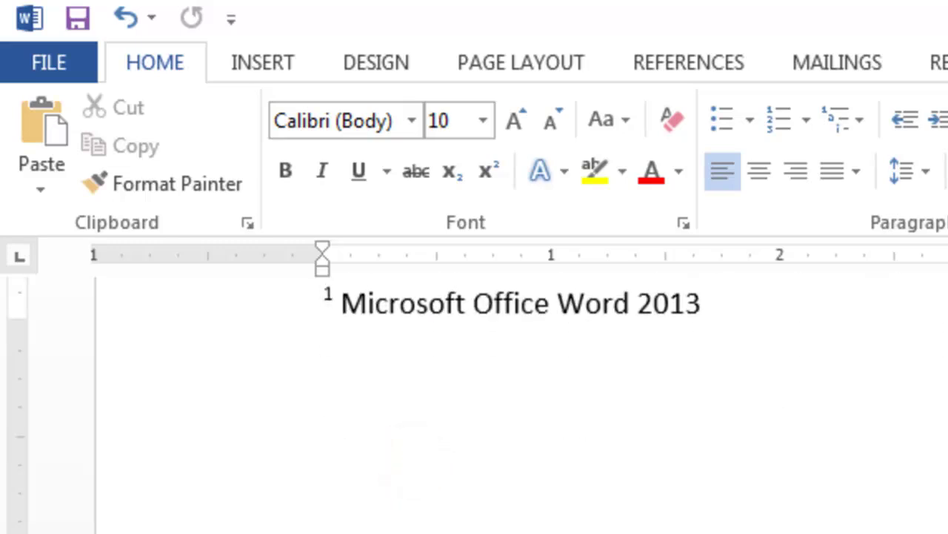
scroll(474, 407, "up", 15)
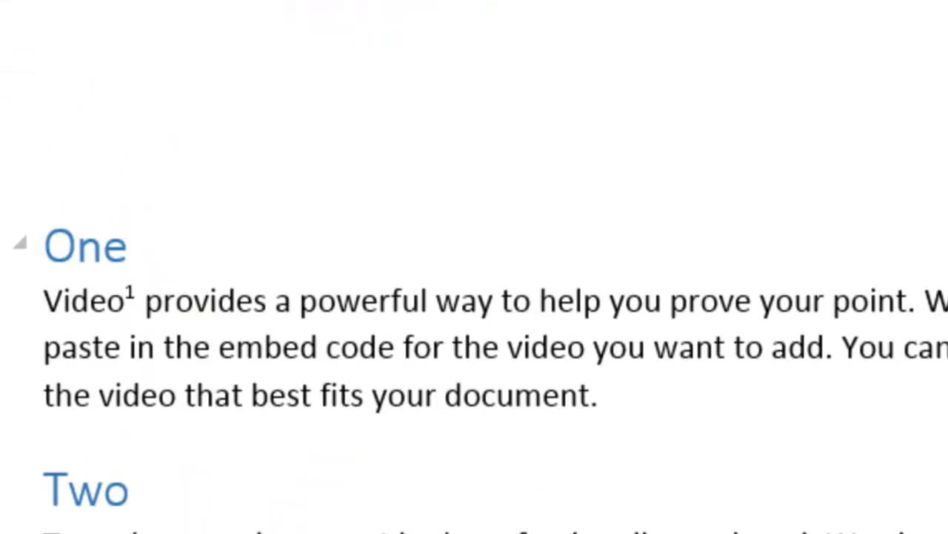
left_click(429, 298)
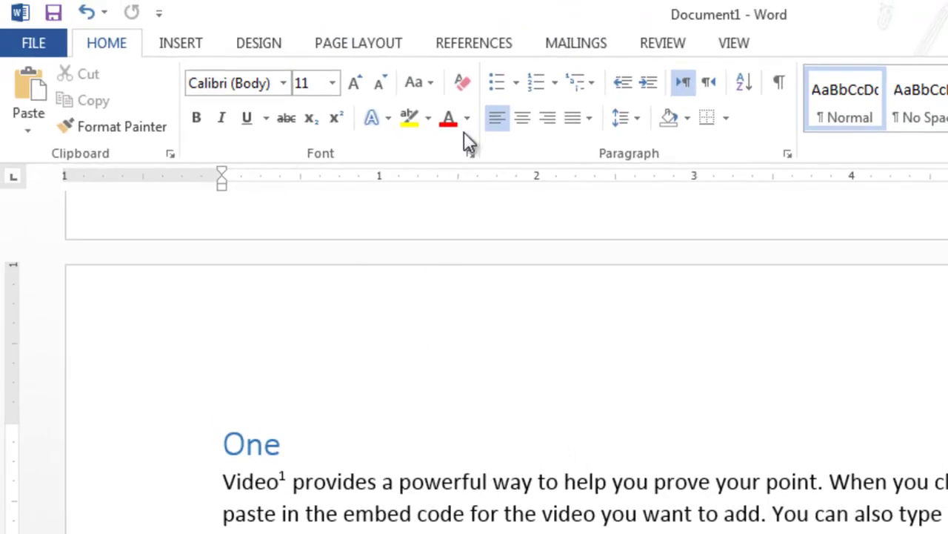
Step: Add endnote i after 'powerful' with the note text 'Strong'
left_click(471, 45)
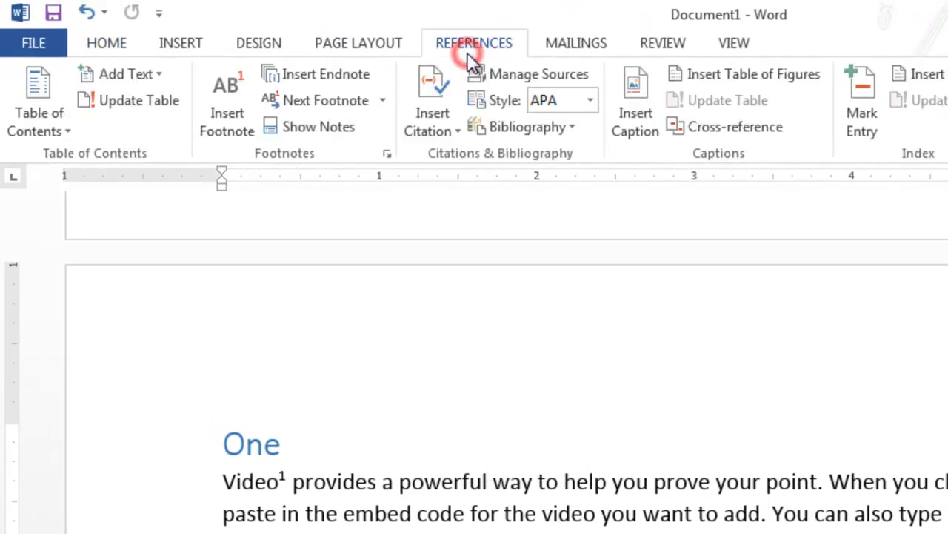
left_click(348, 78)
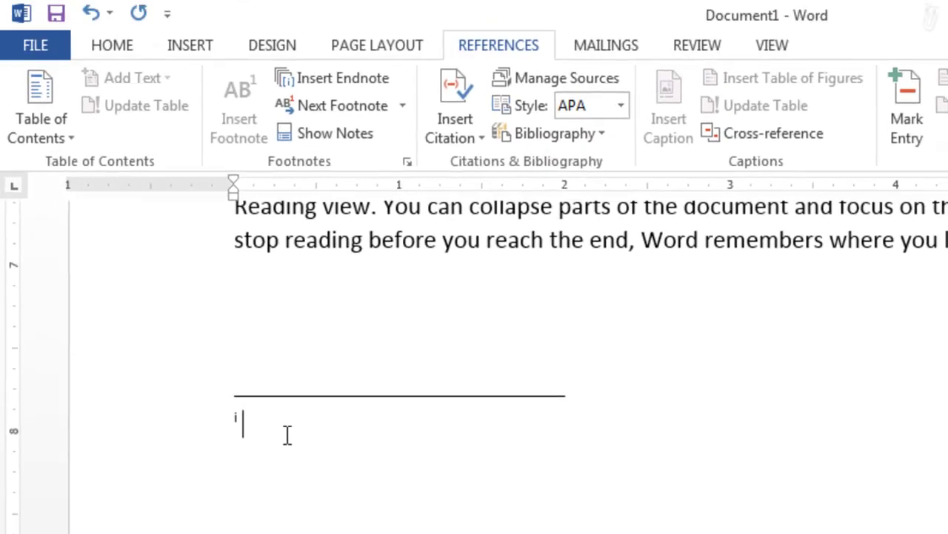
type("trong")
scroll(519, 355, "up", 10)
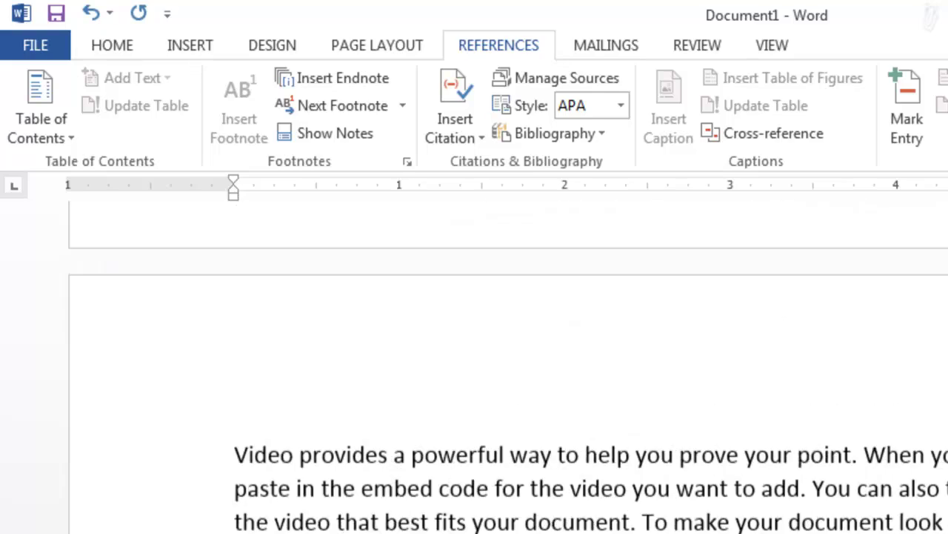
scroll(519, 355, "up", 10)
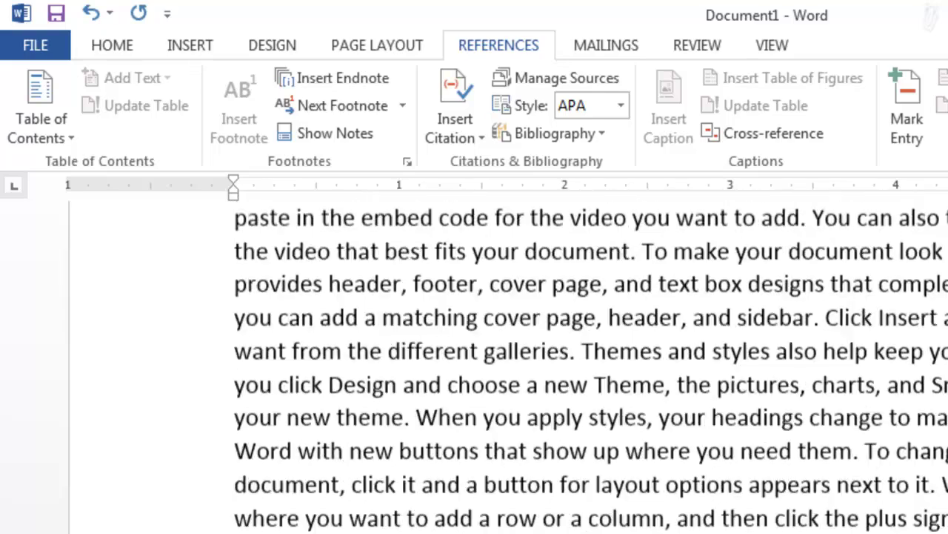
scroll(518, 356, "up", 10)
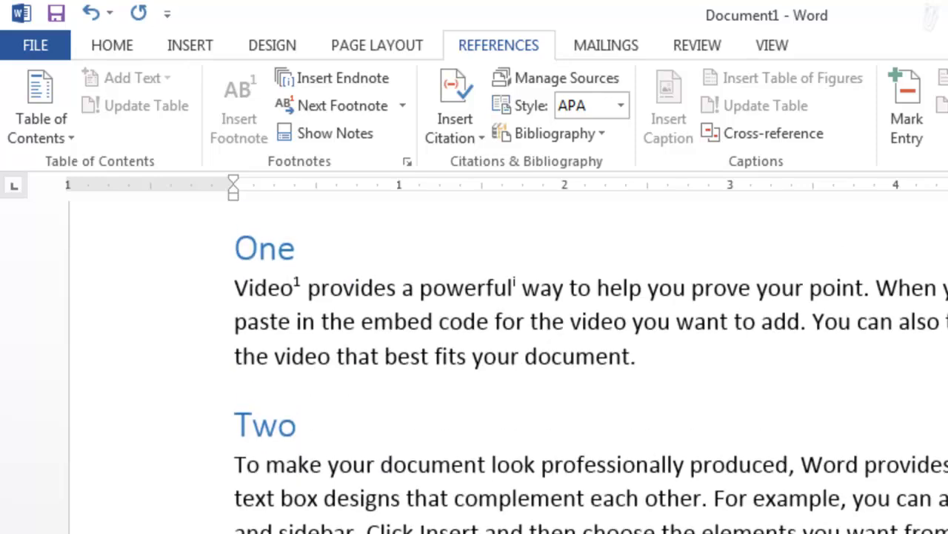
scroll(518, 356, "down", 3)
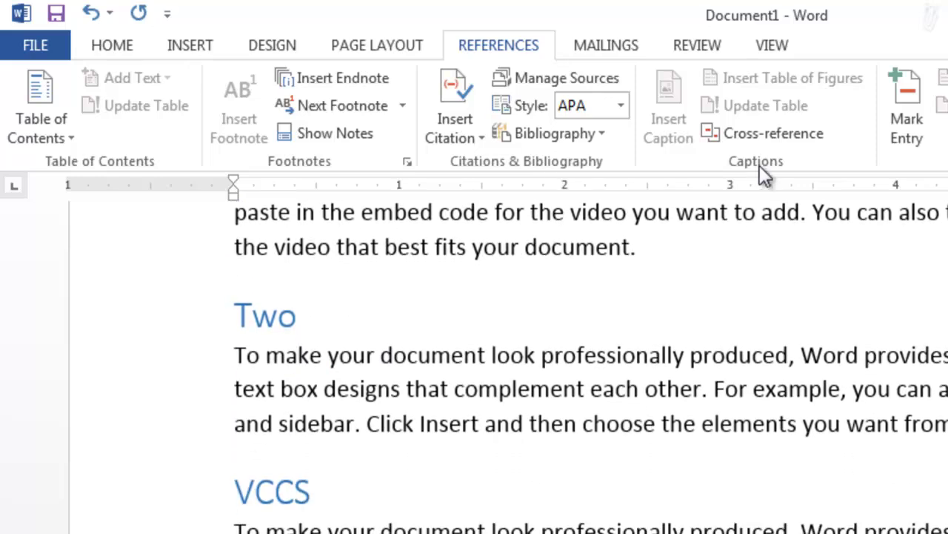
Step: Use Show Notes to view the footnote area from the Contents heading
left_click(352, 136)
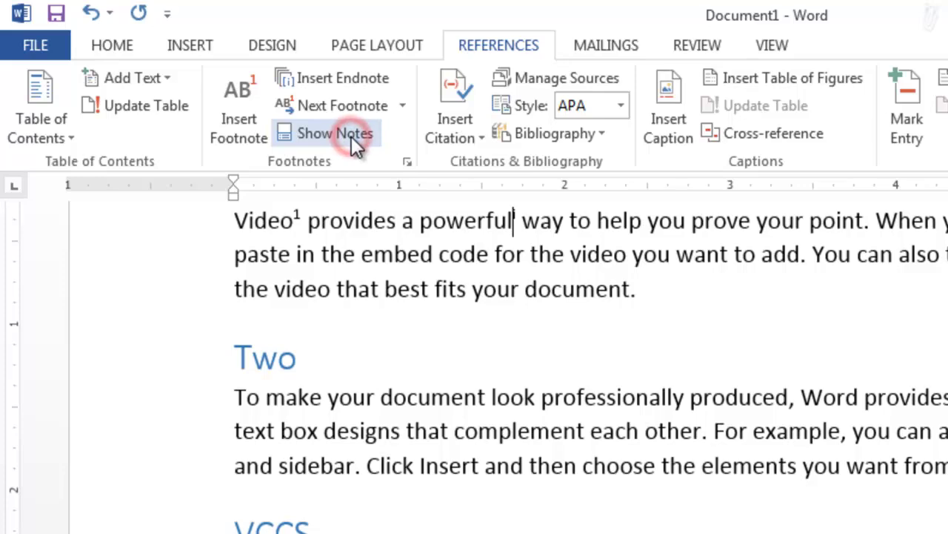
left_click(351, 136)
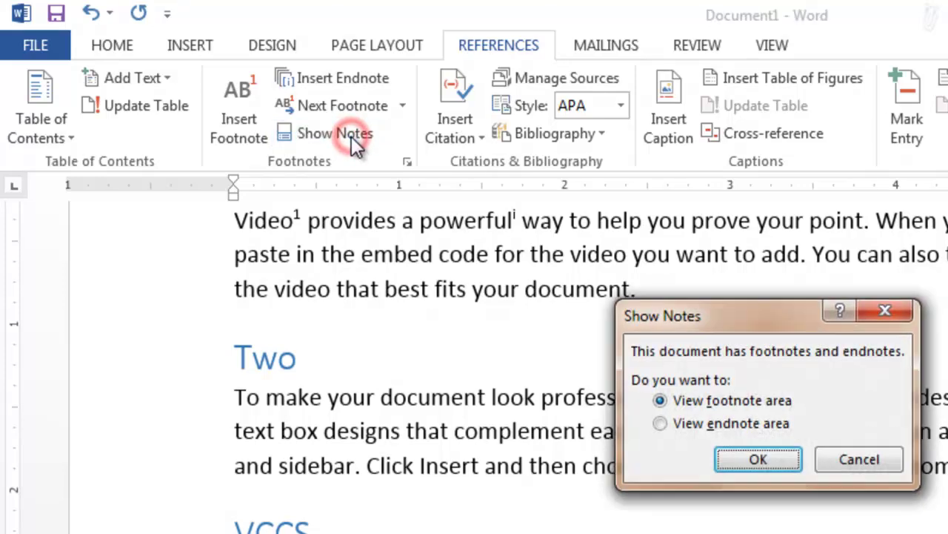
left_click(877, 463)
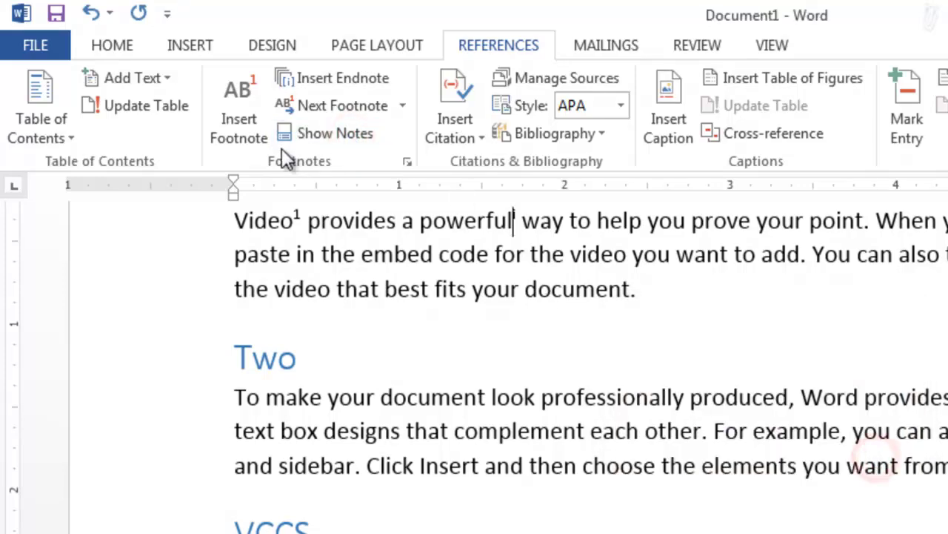
left_click_drag(293, 214, 300, 216)
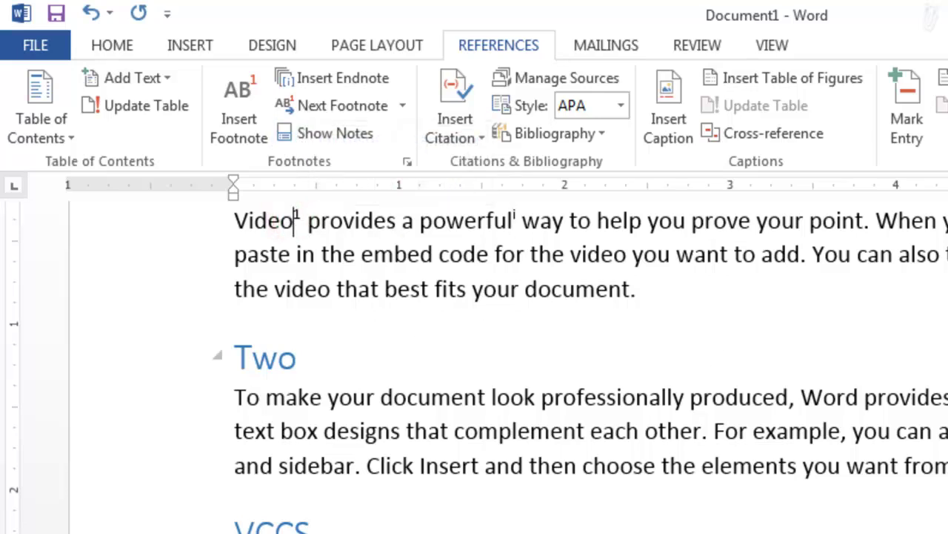
scroll(496, 459, "up", 10)
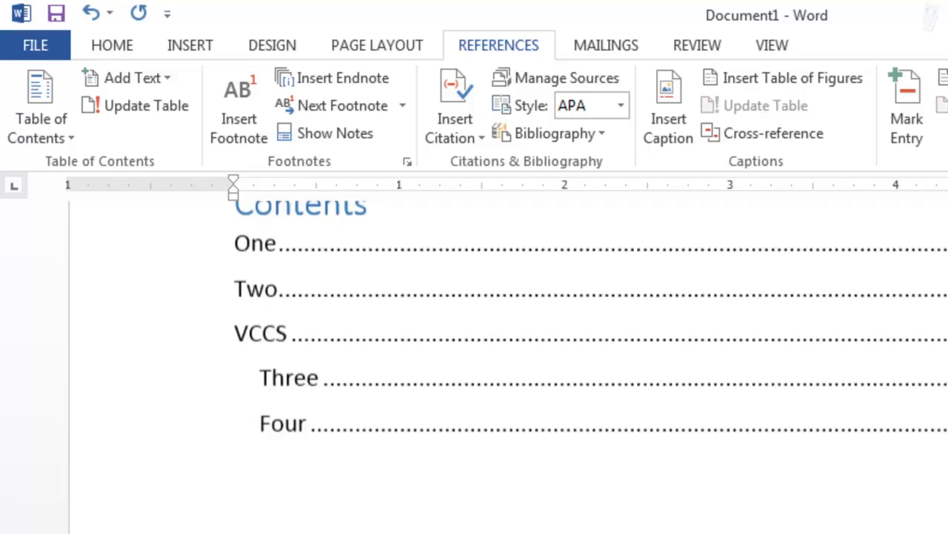
left_click(318, 460)
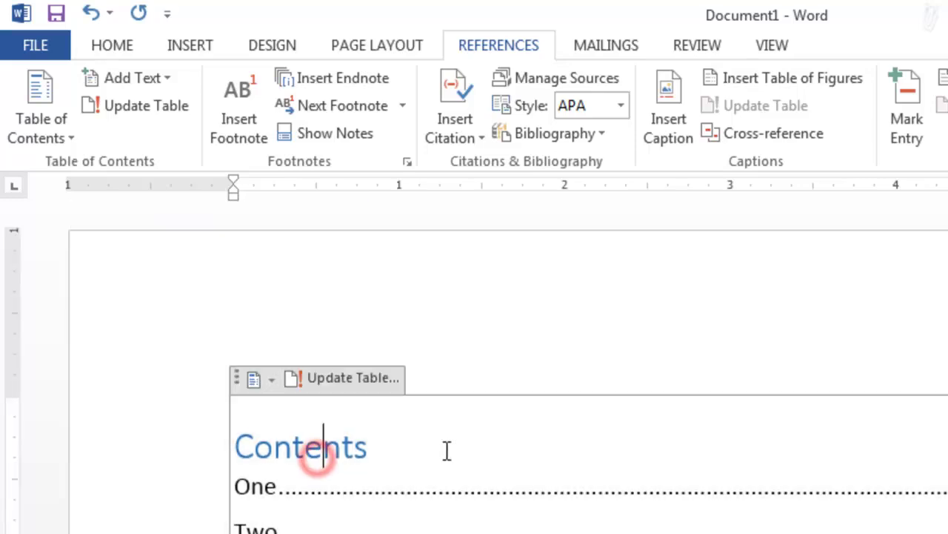
left_click(329, 134)
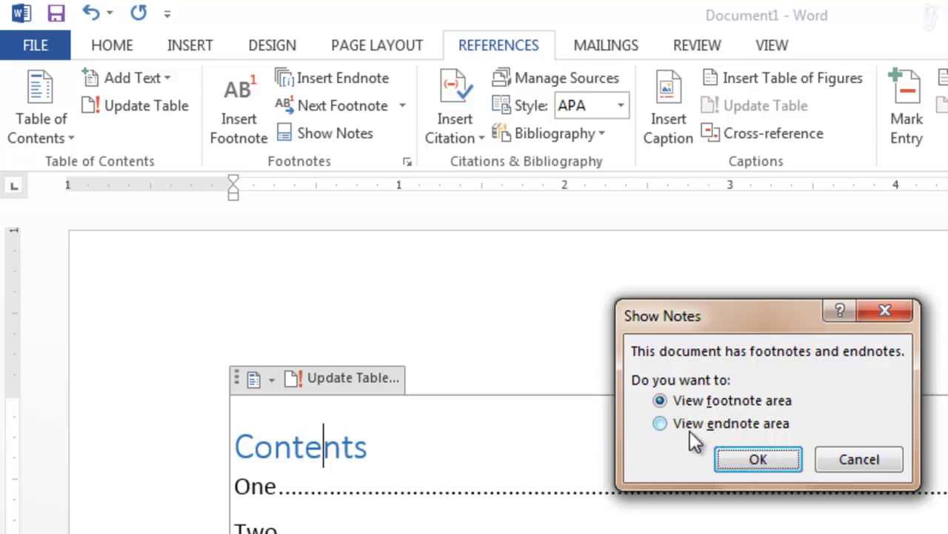
left_click(752, 456)
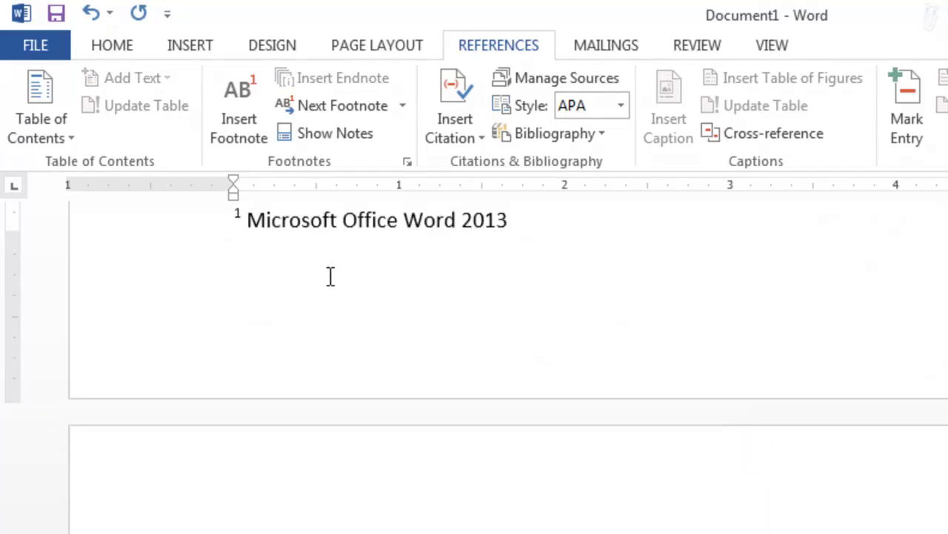
Step: Return to the text, then use Show Notes to view the endnote area instead
left_click(330, 138)
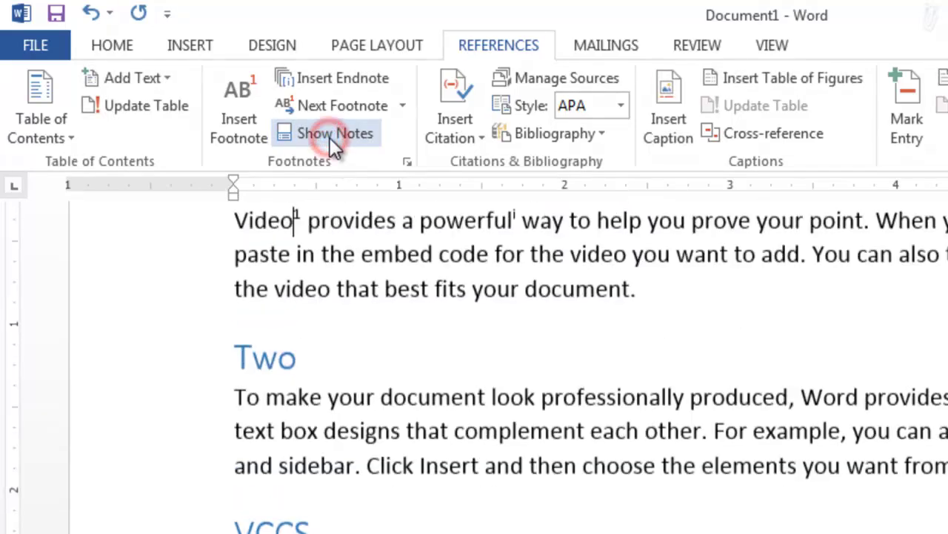
left_click(329, 135)
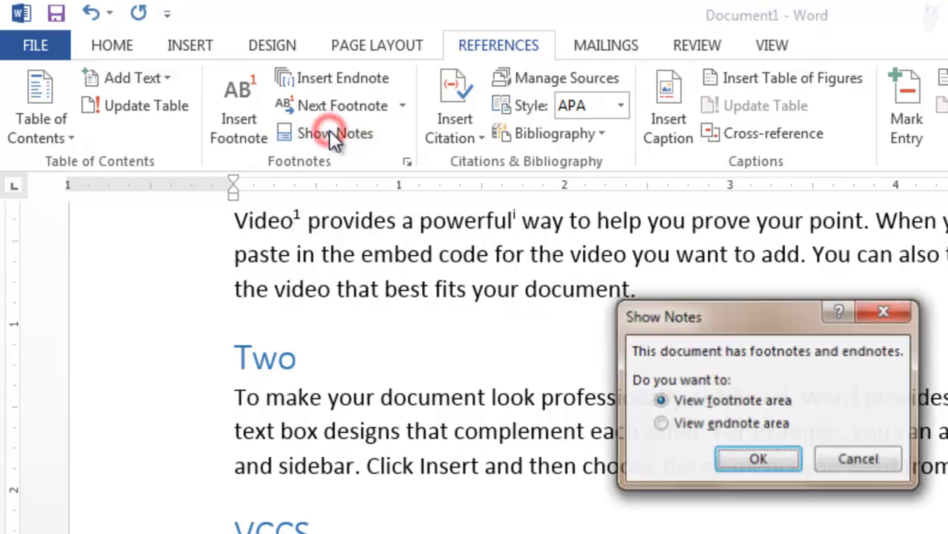
left_click(659, 423)
left_click(734, 459)
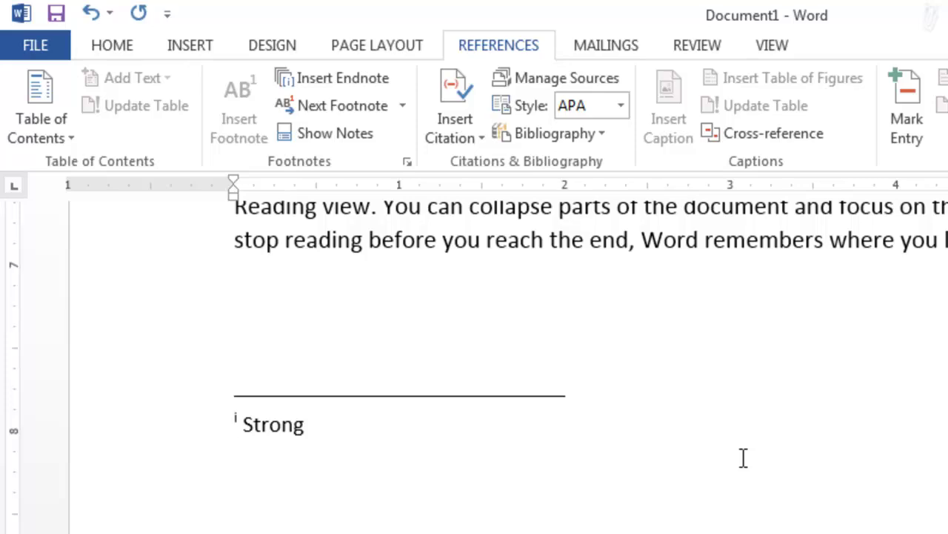
left_click(407, 163)
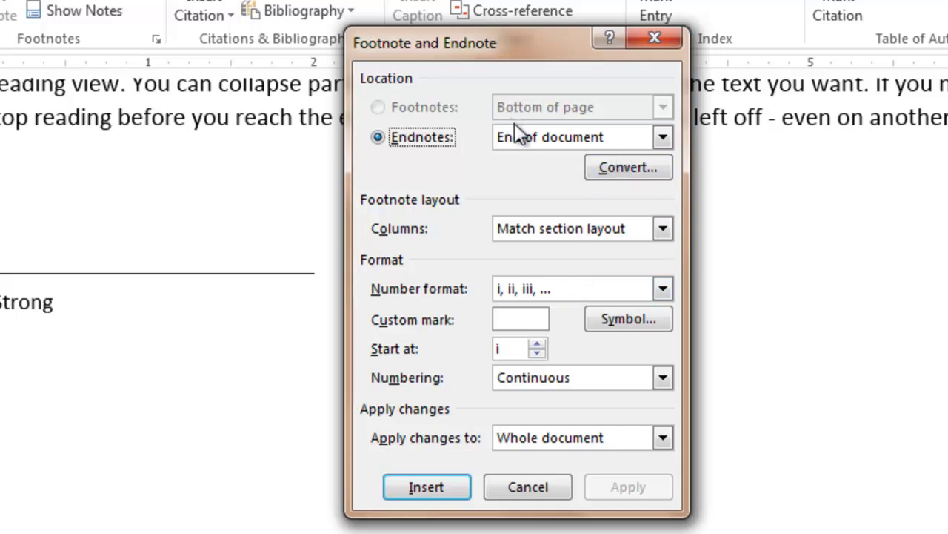
left_click(661, 137)
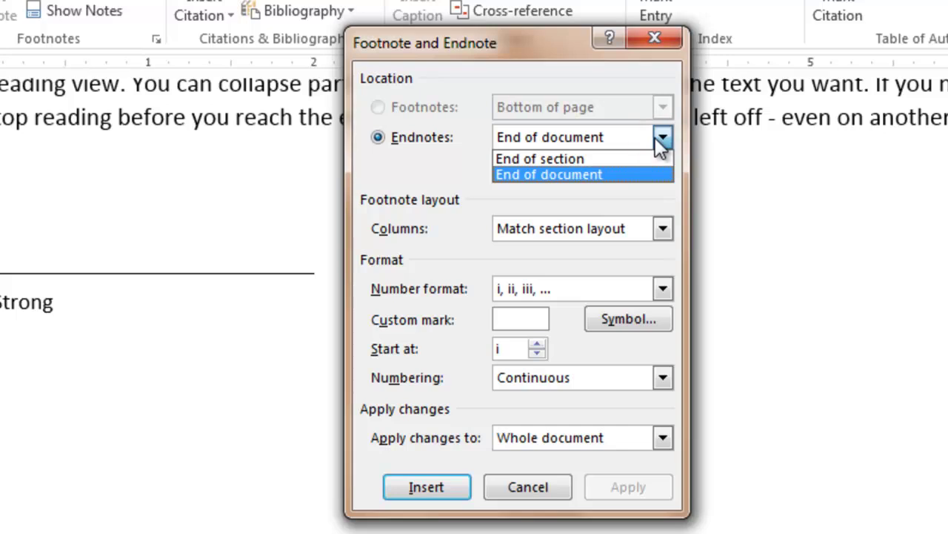
left_click(534, 175)
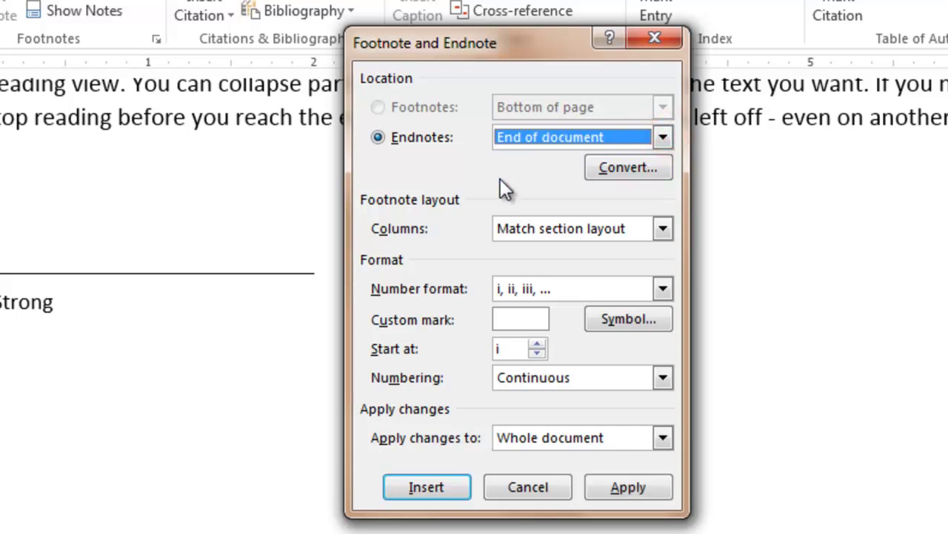
left_click(661, 288)
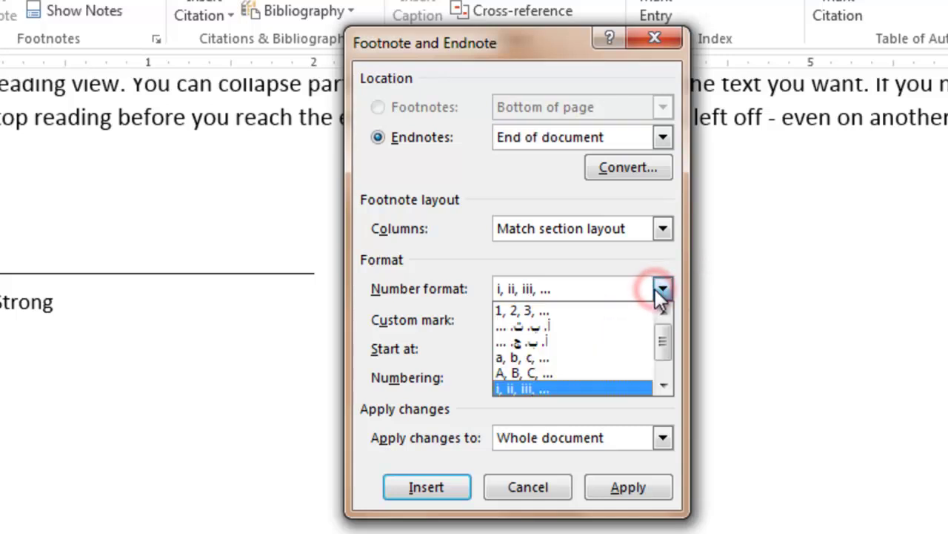
left_click_drag(664, 333, 667, 341)
left_click(621, 452)
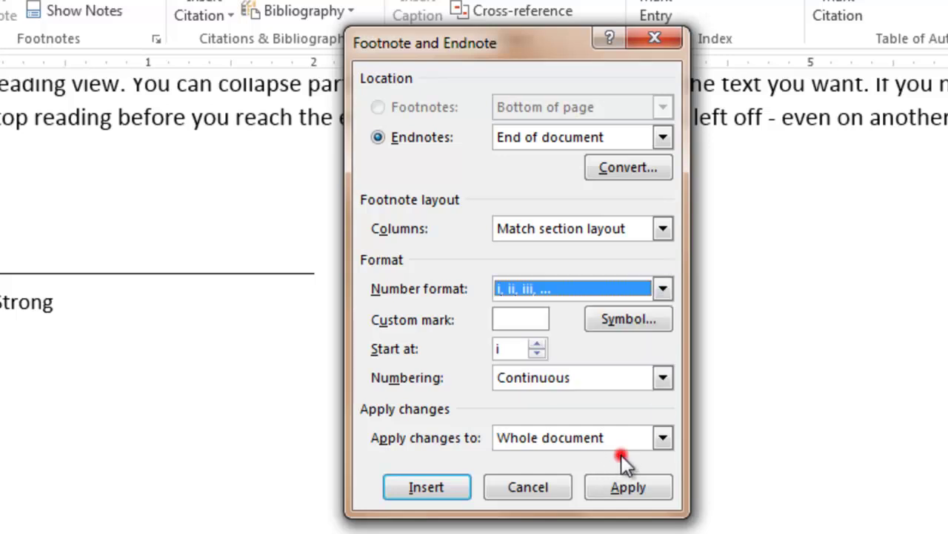
left_click(661, 437)
left_click(661, 436)
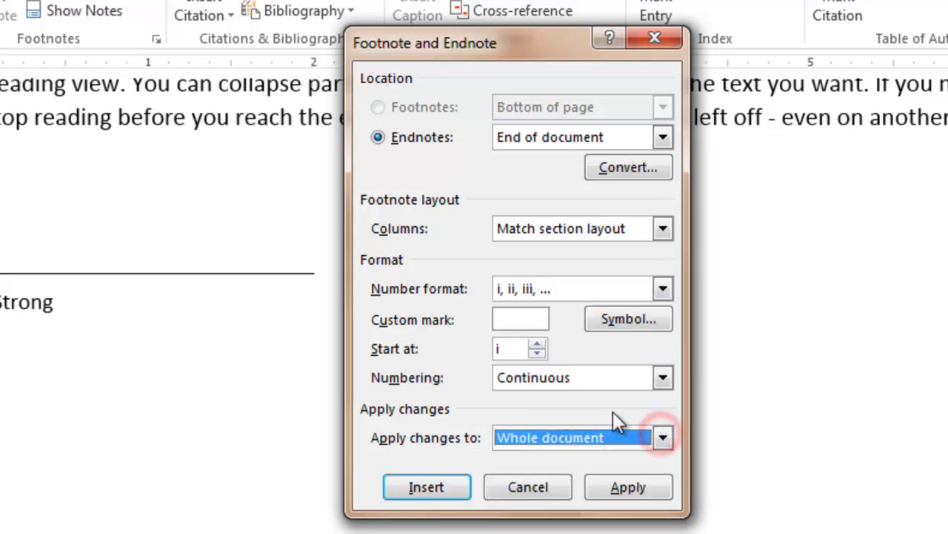
left_click(662, 379)
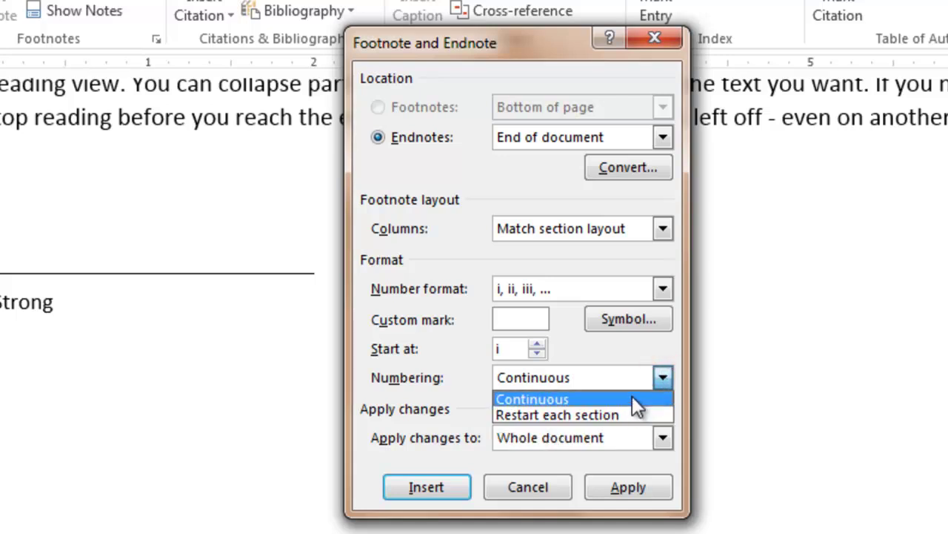
left_click(638, 345)
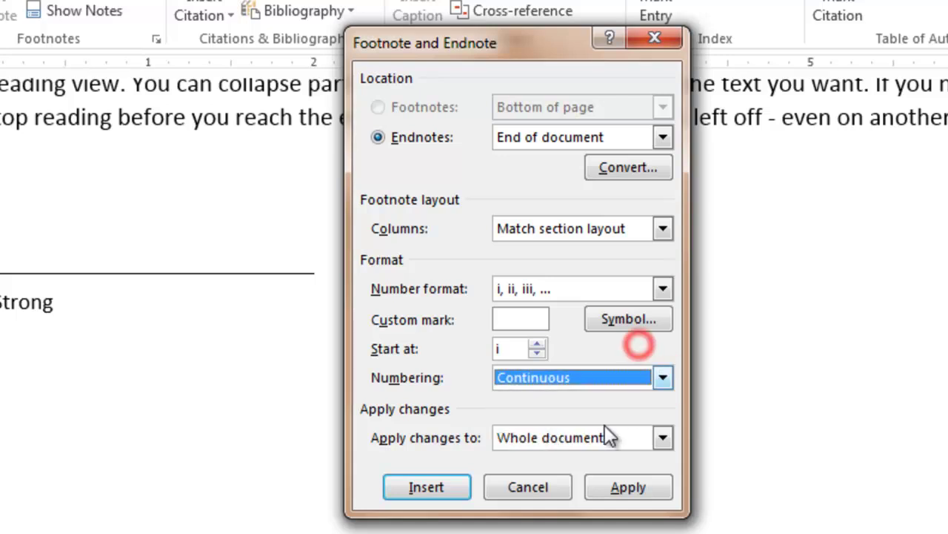
left_click(554, 486)
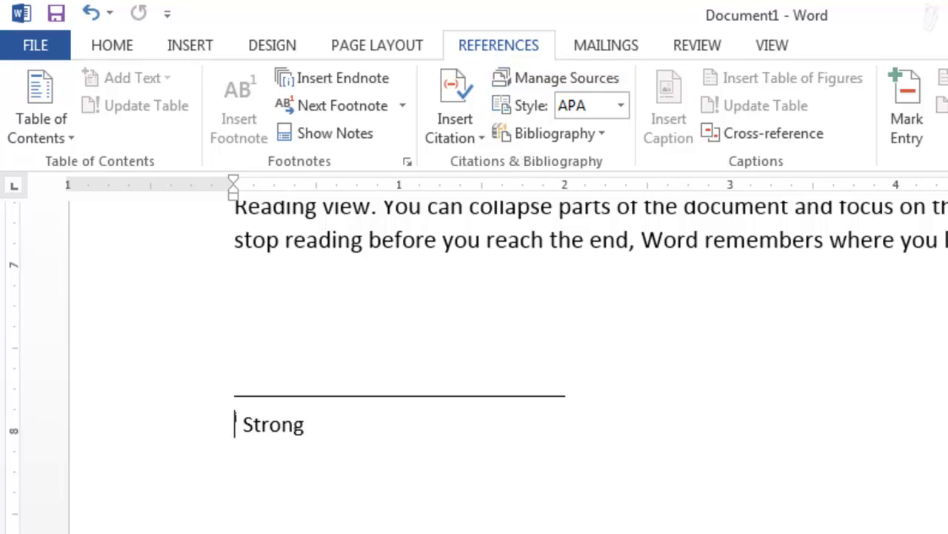
Step: Scroll from the endnote area back to section One with footnote 1 and endnote i
scroll(474, 356, "down", 3)
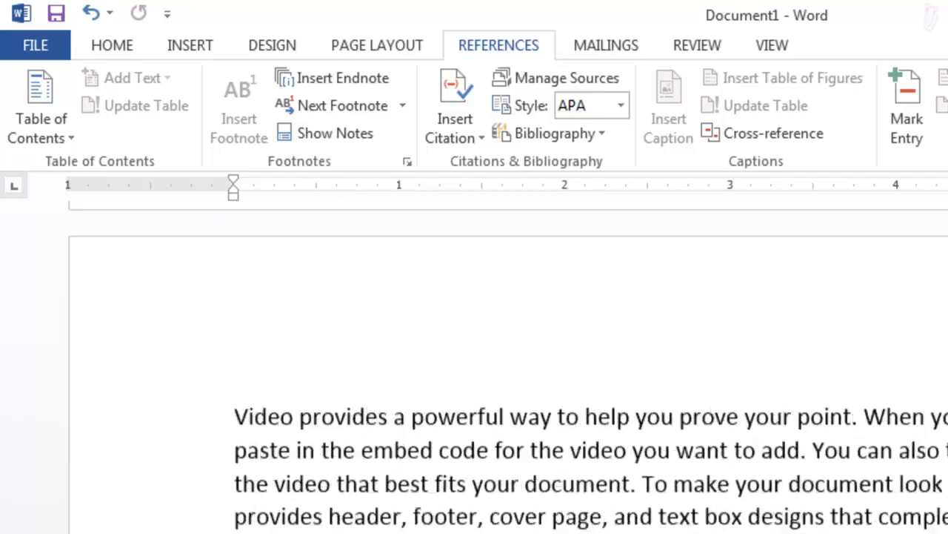
scroll(474, 356, "up", 15)
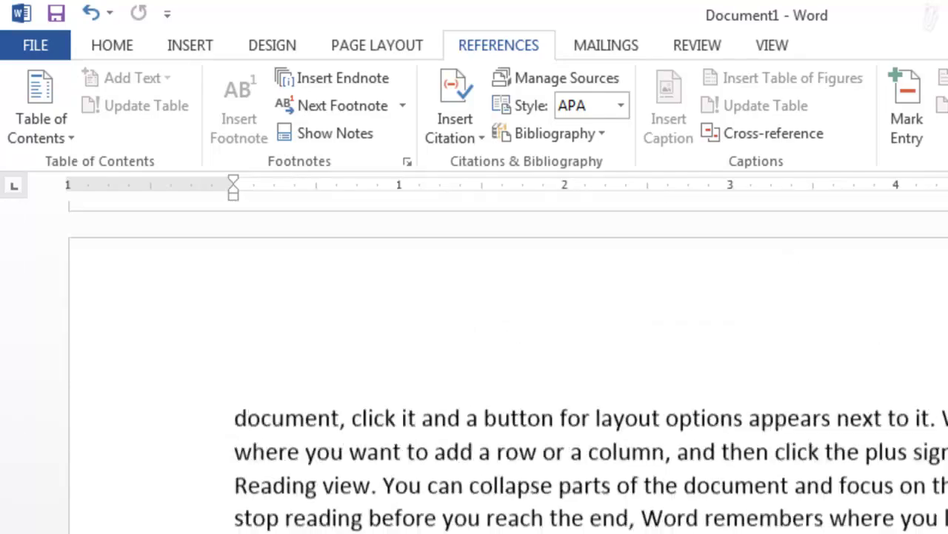
scroll(474, 355, "up", 15)
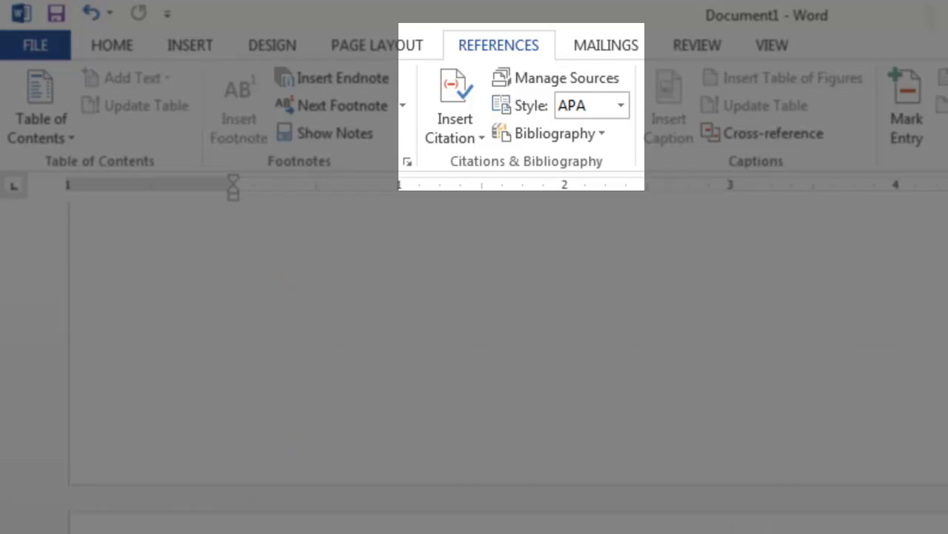
scroll(475, 356, "down", 5)
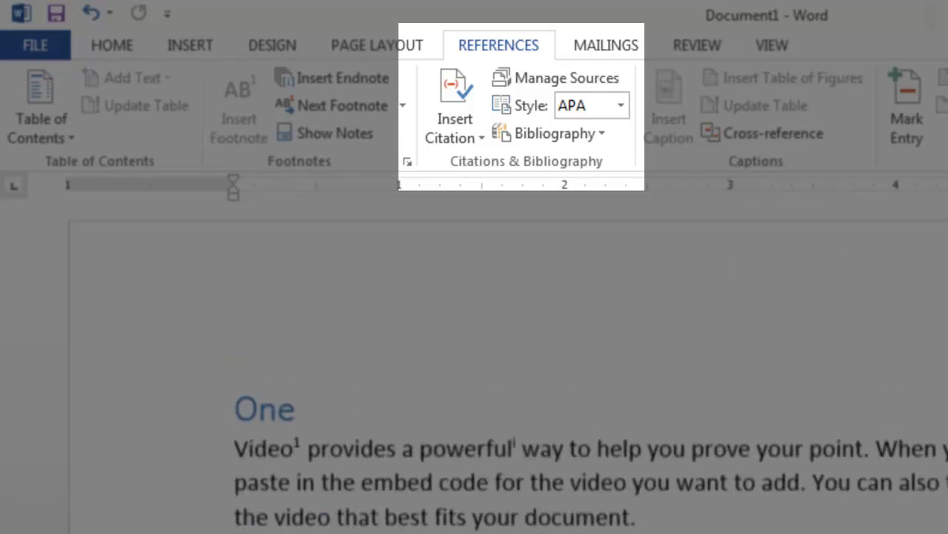
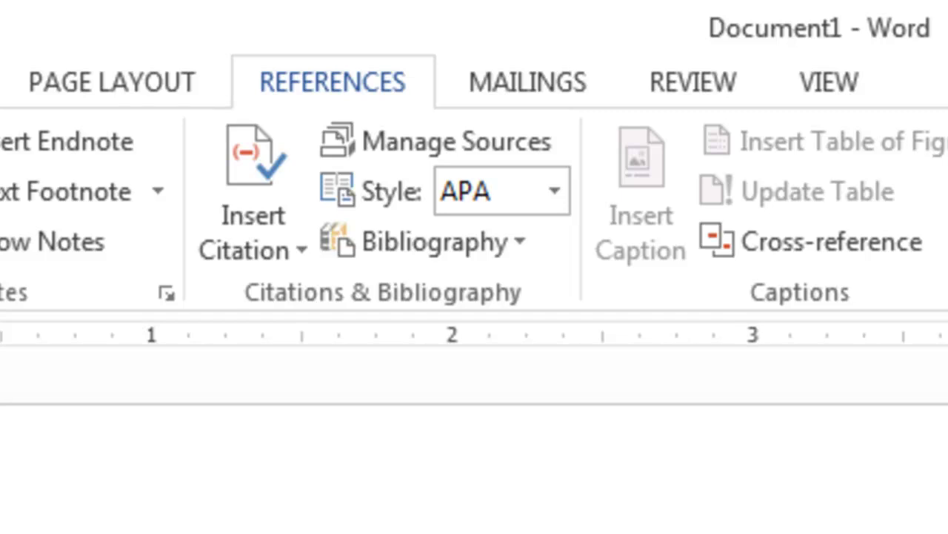
Step: Try the MLA citation style, then set the citation style back to APA
left_click(350, 86)
left_click(557, 199)
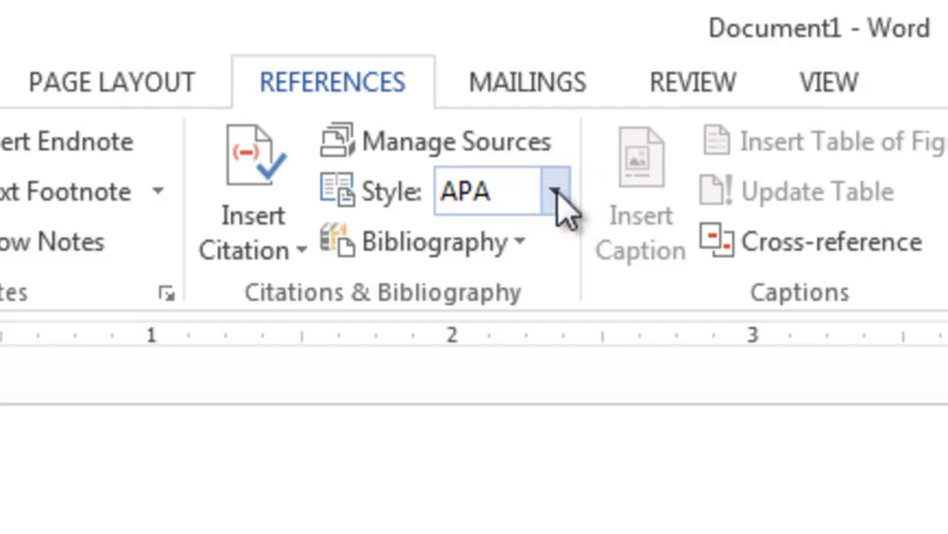
left_click(555, 193)
left_click(554, 194)
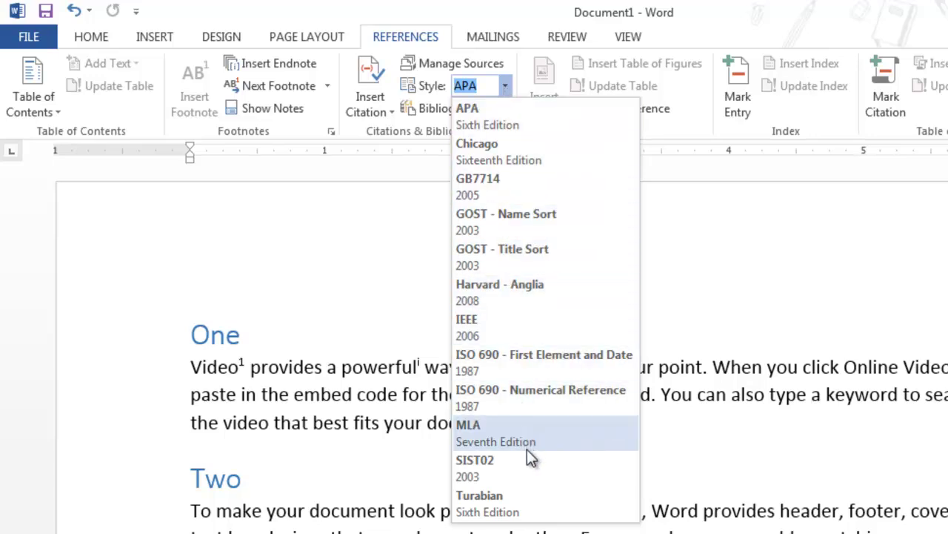
left_click(498, 129)
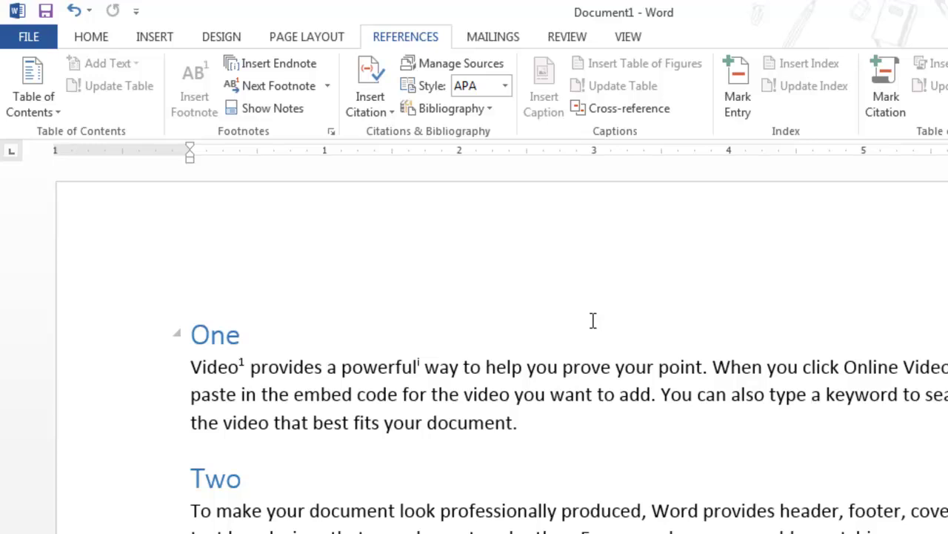
left_click(506, 86)
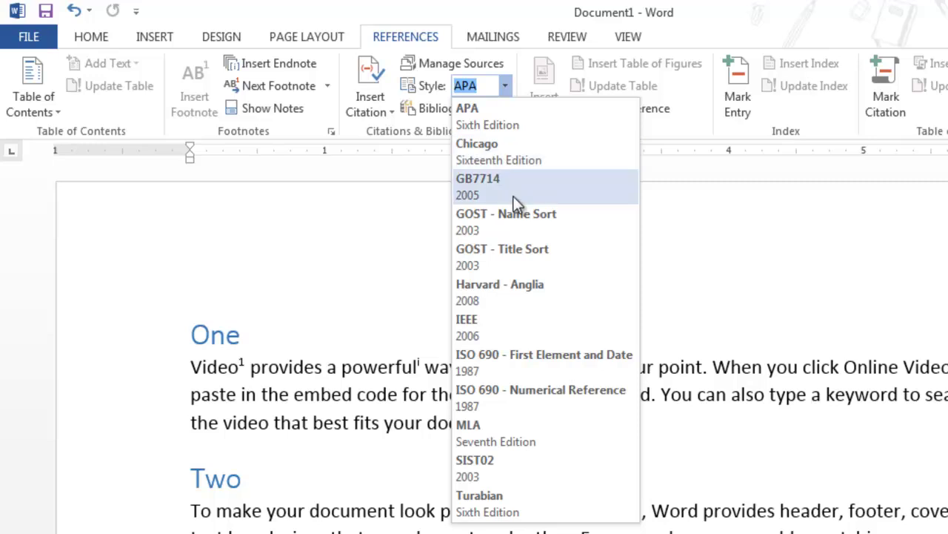
left_click(503, 435)
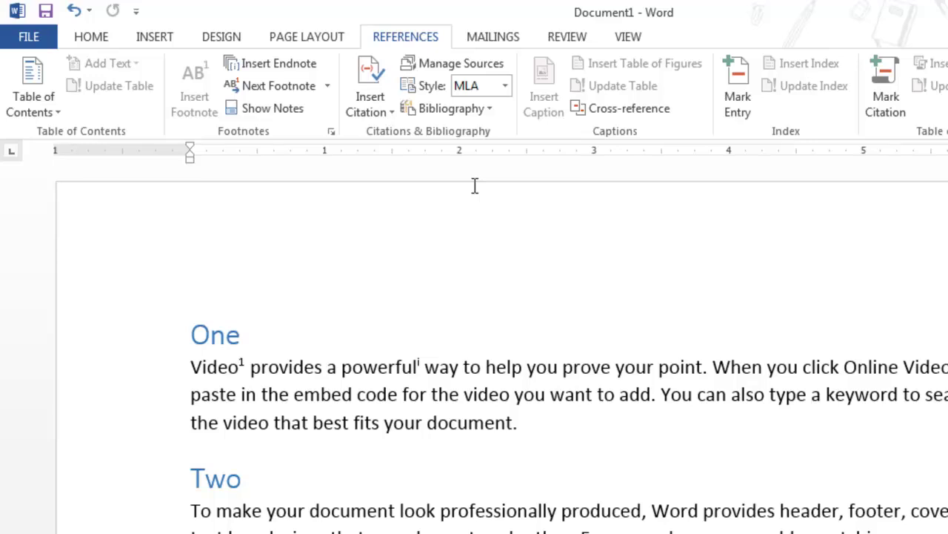
left_click(501, 87)
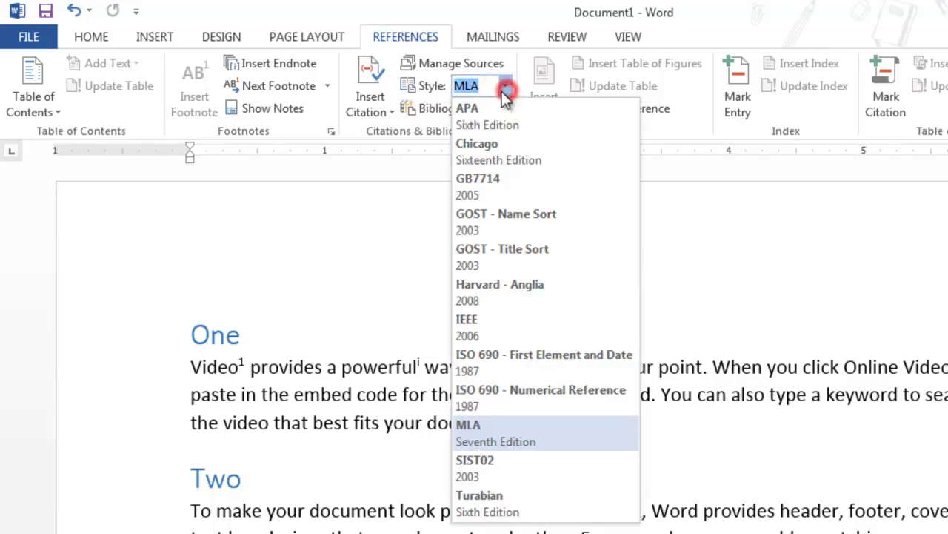
left_click(483, 109)
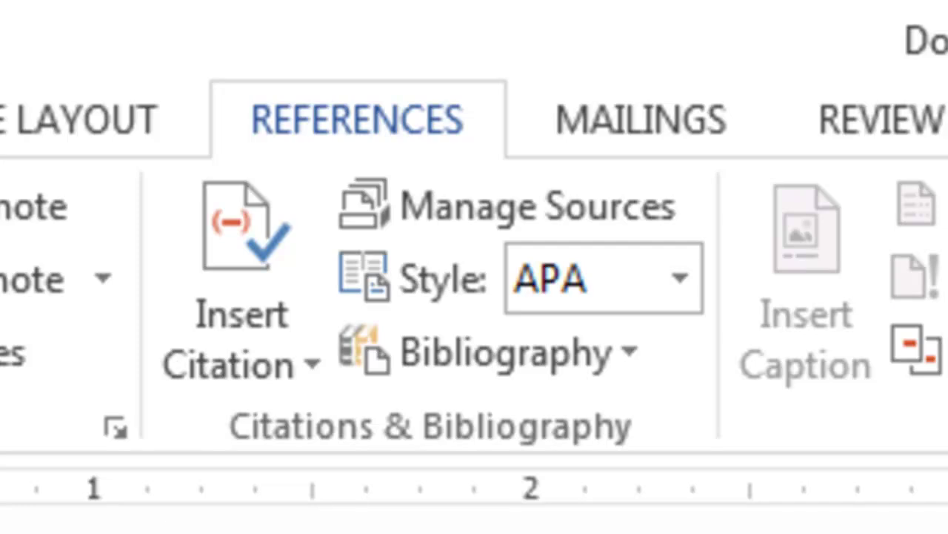
Step: Place the insertion point between 'way' and 'to', removing the test parentheses
left_click(238, 365)
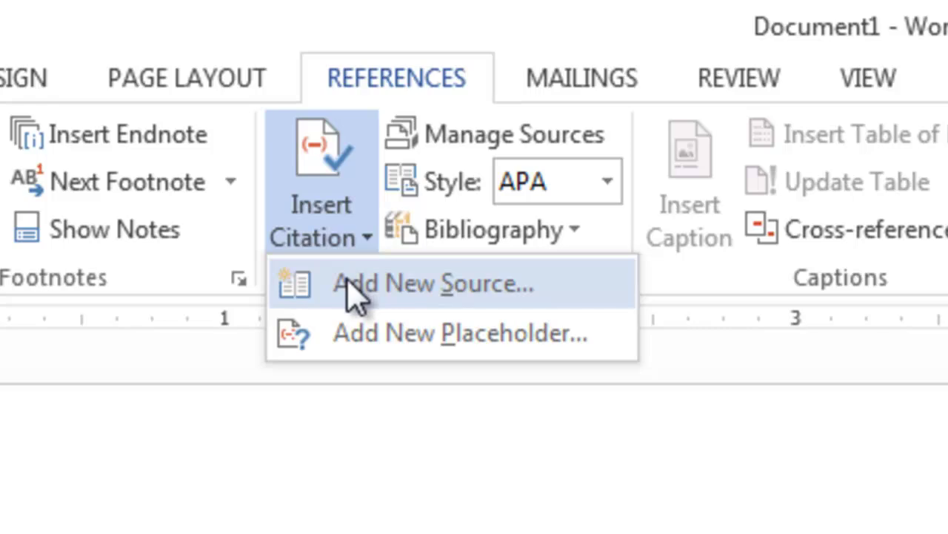
left_click(353, 332)
key("Escape")
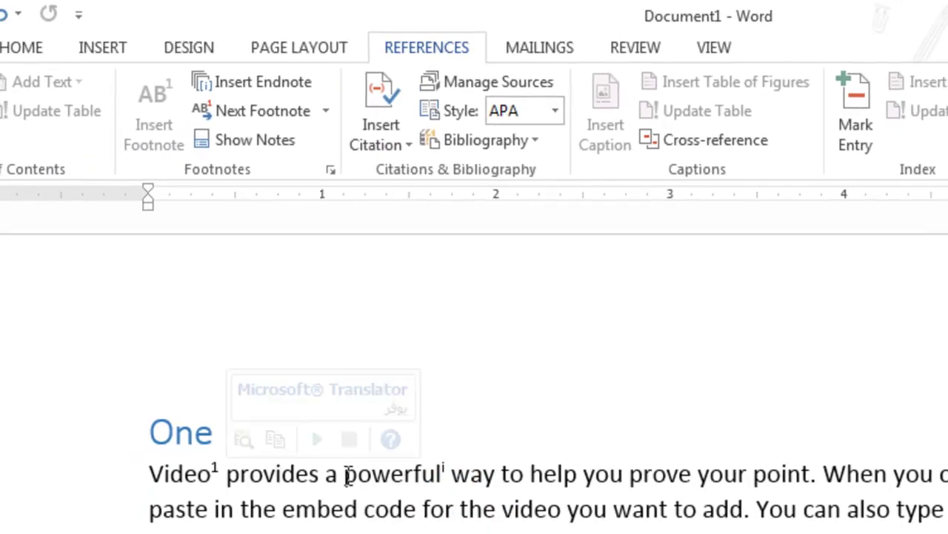
left_click(492, 476)
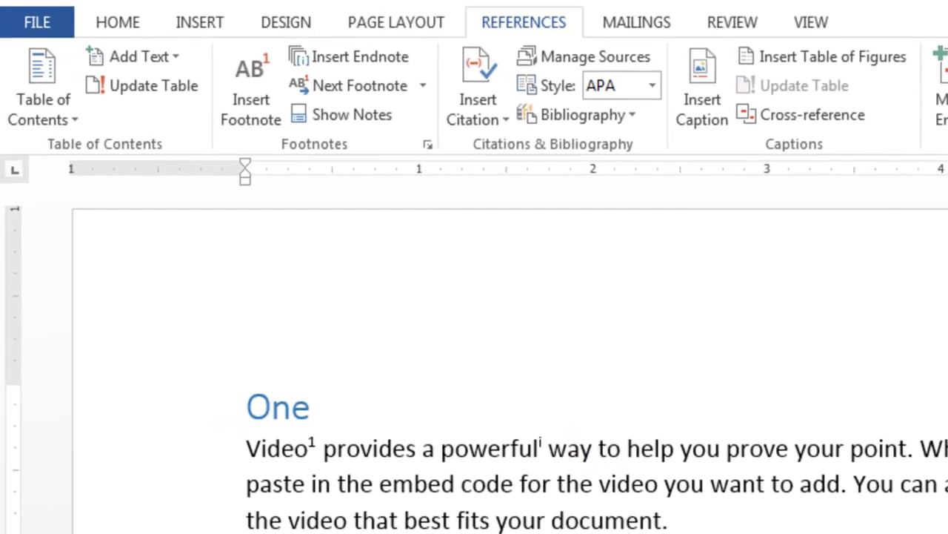
type("()")
key("Left")
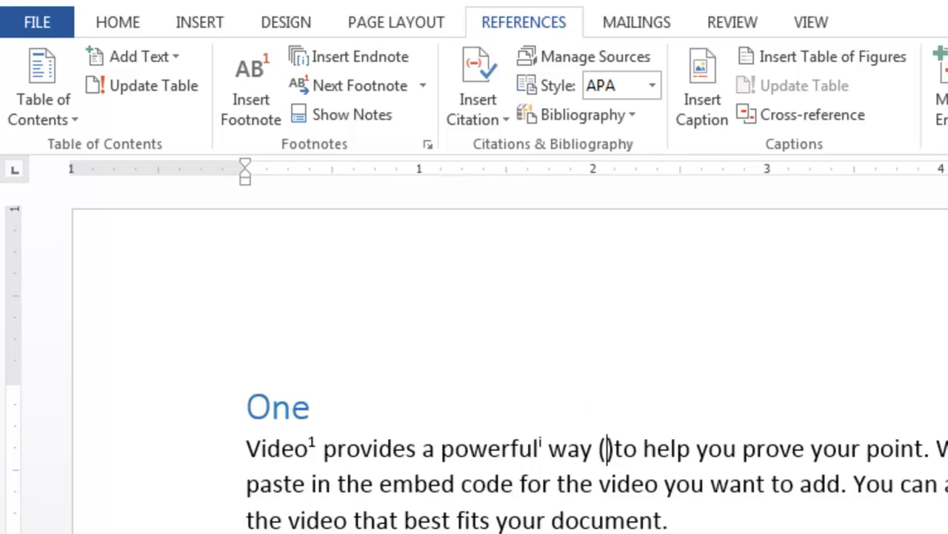
key("BackSpace")
key("Delete")
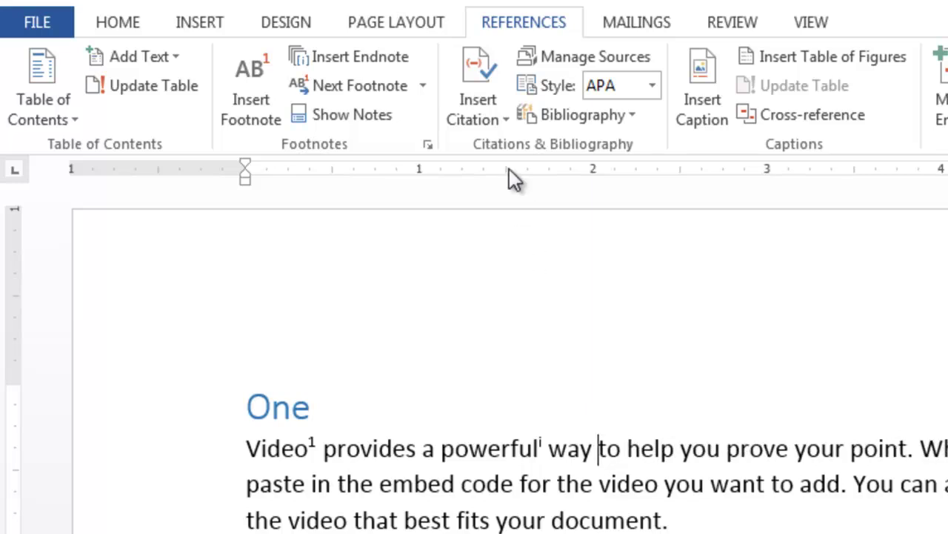
Step: Create placeholders Placeholder1 and Placeholder2, deleting each test citation from the text
left_click(497, 122)
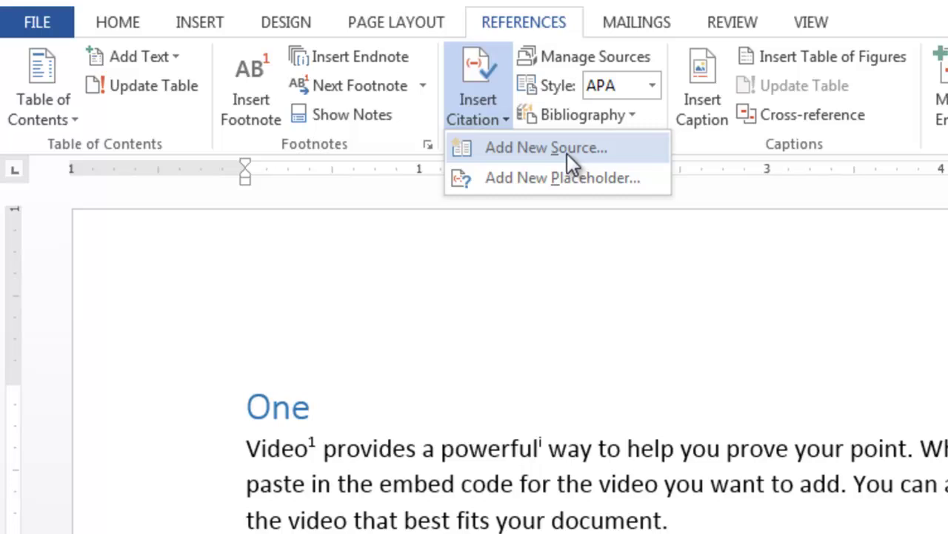
left_click(558, 178)
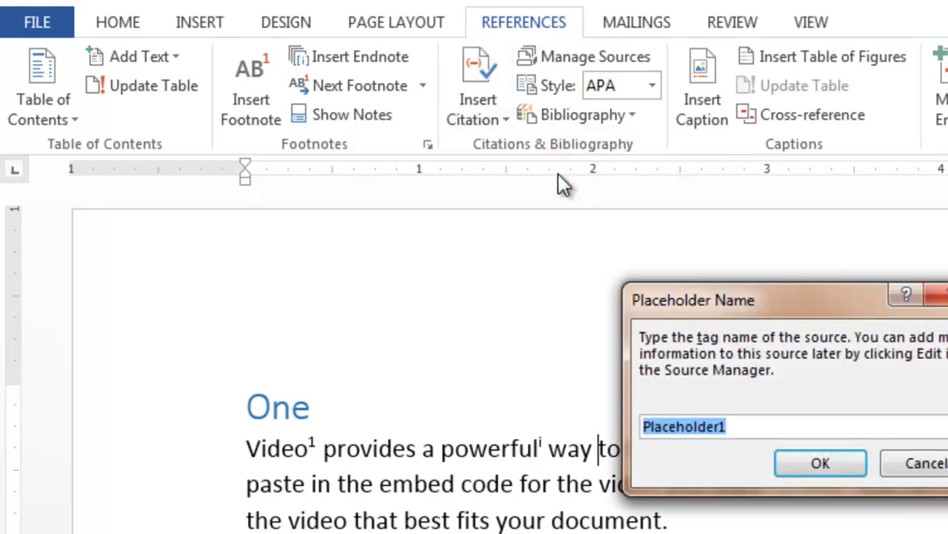
left_click(819, 465)
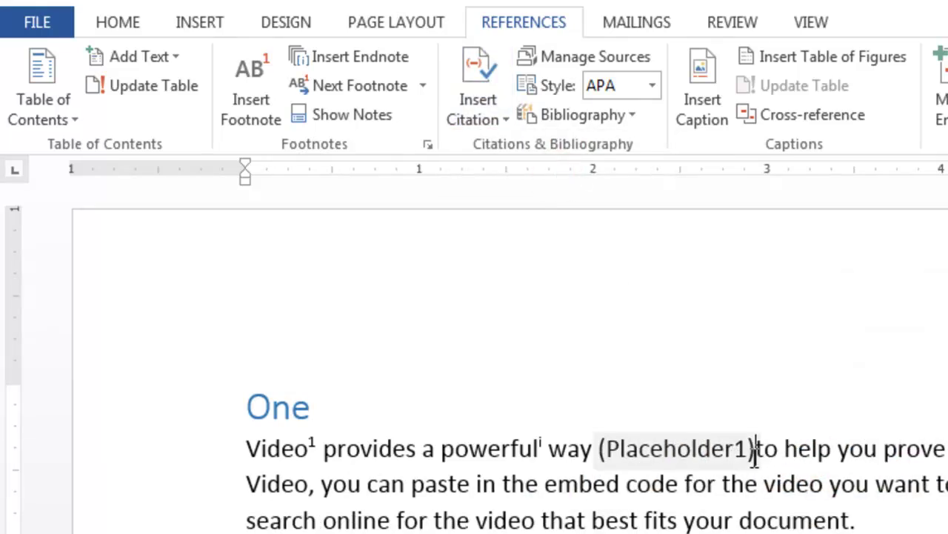
key("ctrl+z")
key("BackSpace")
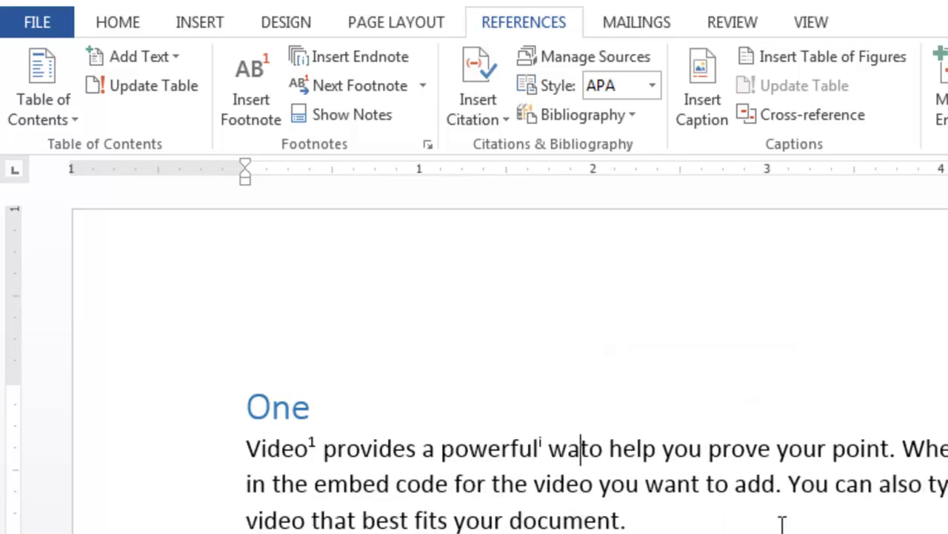
type("y")
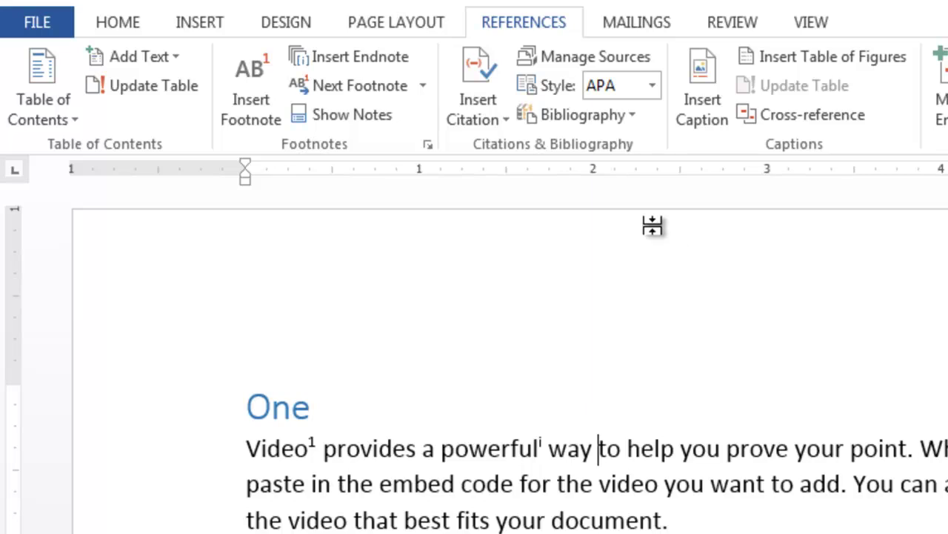
left_click(494, 110)
left_click(527, 223)
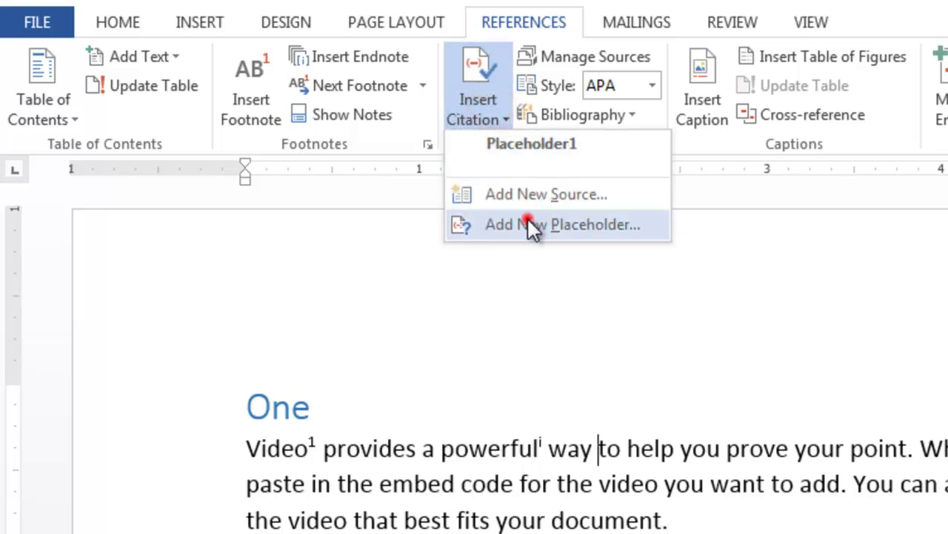
left_click(787, 462)
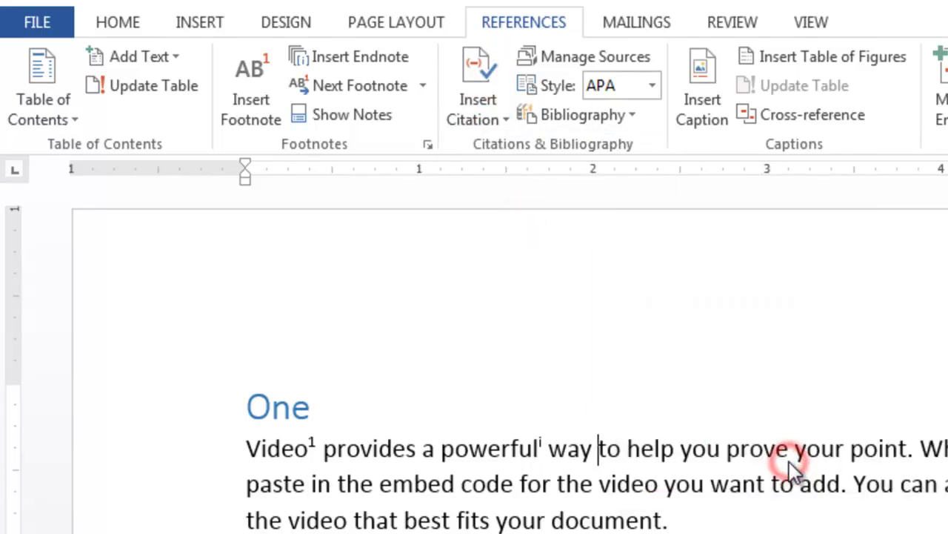
key("BackSpace")
key("BackSpace")
key("BackSpace")
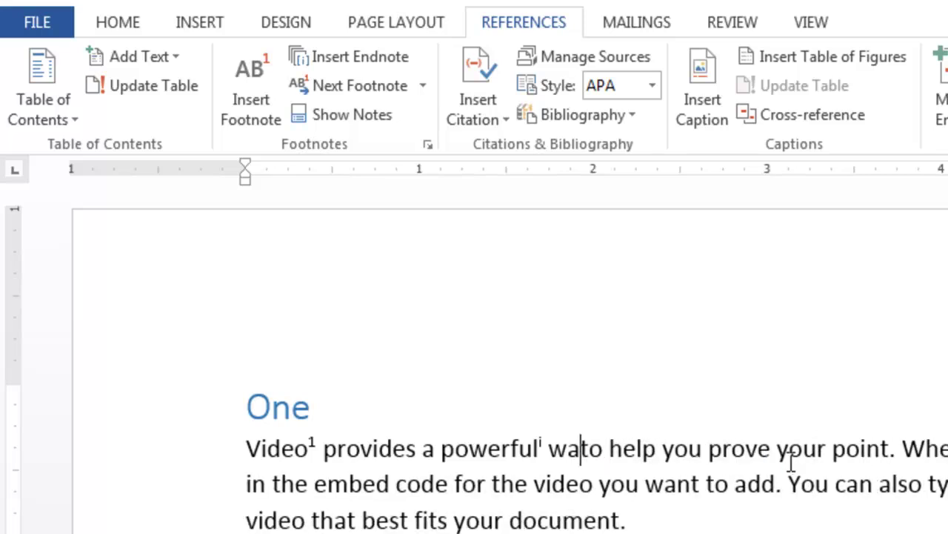
type("y")
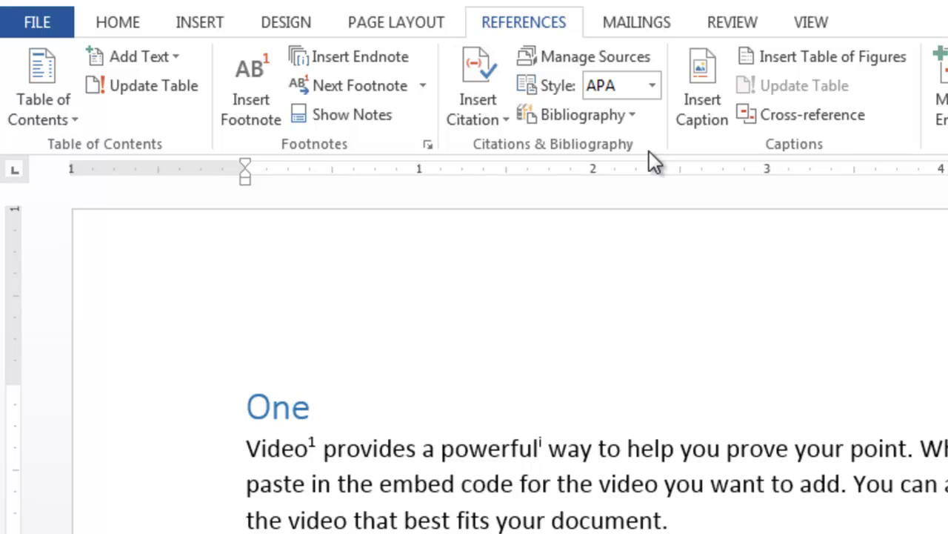
Step: Insert the Placeholder1 citation right after the word 'way'
left_click(470, 117)
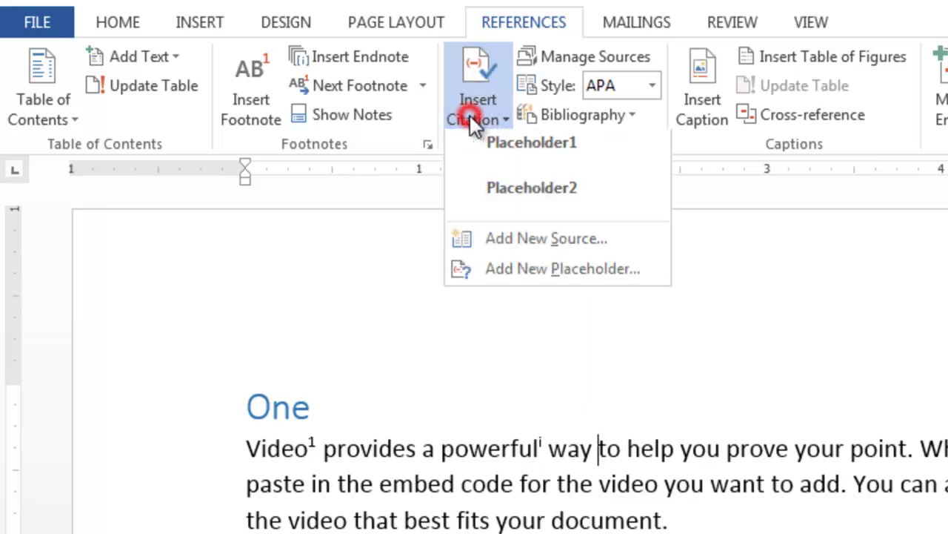
left_click(525, 155)
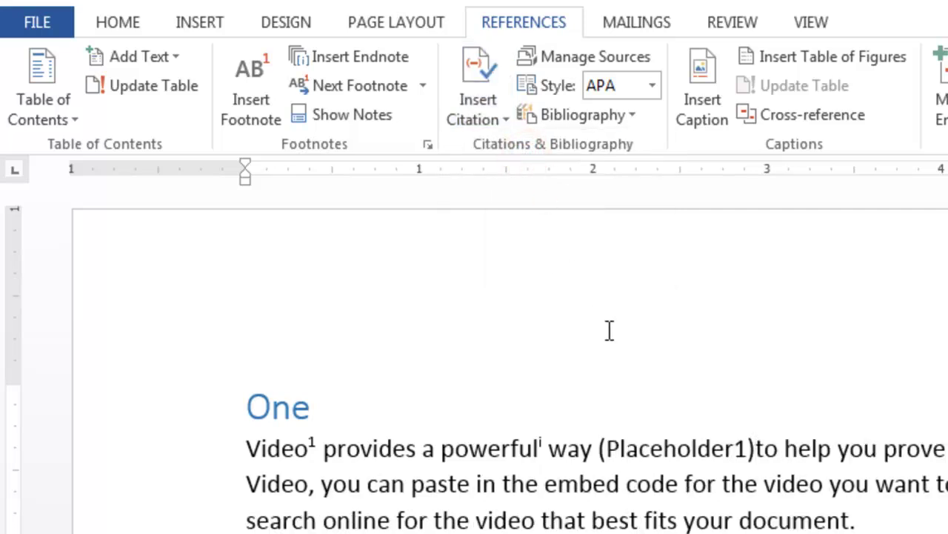
left_click(498, 121)
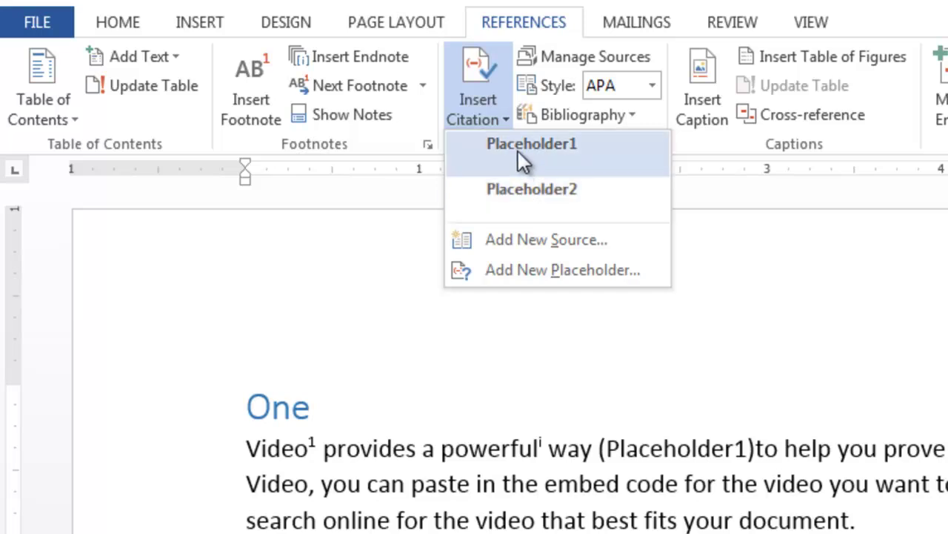
left_click(744, 377)
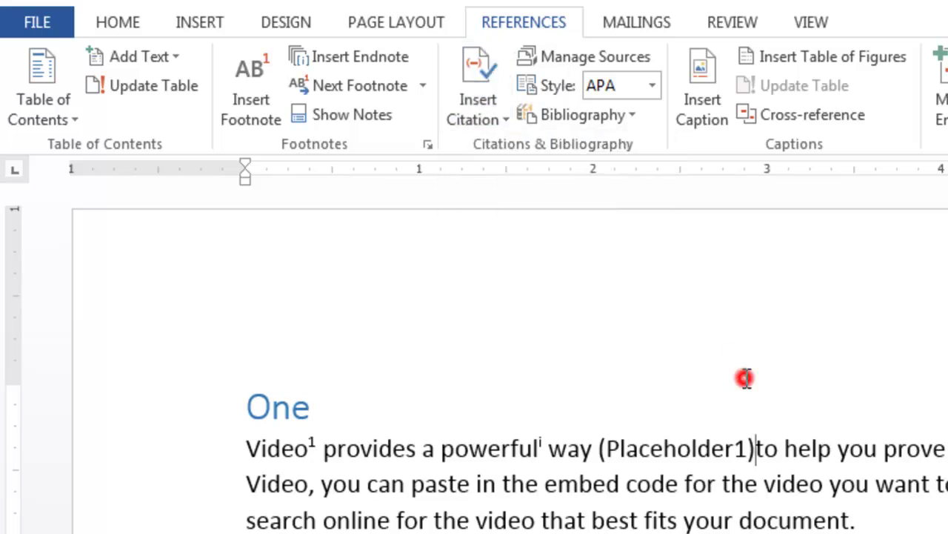
left_click(584, 61)
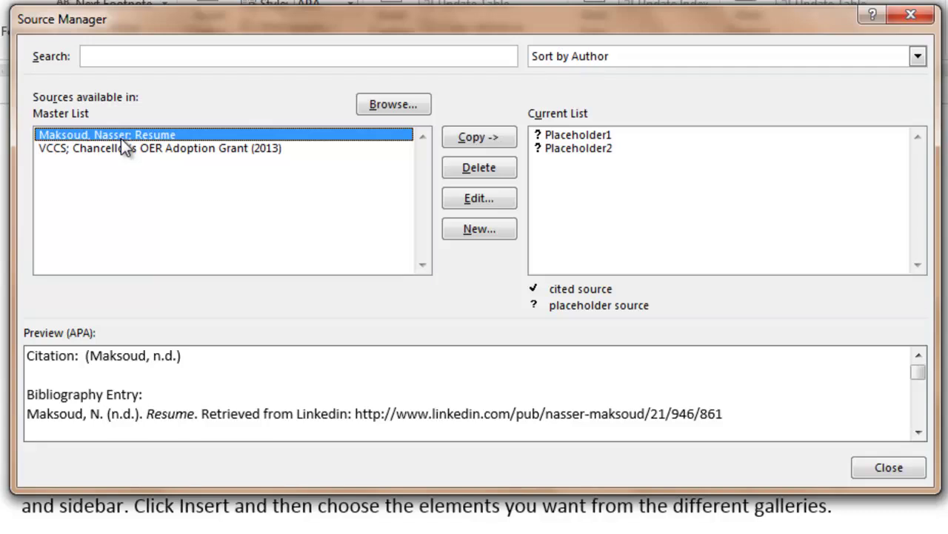
Step: Delete the resume and VCCS grant master sources, copy Placeholder1 over, remove Placeholder2
left_click(471, 167)
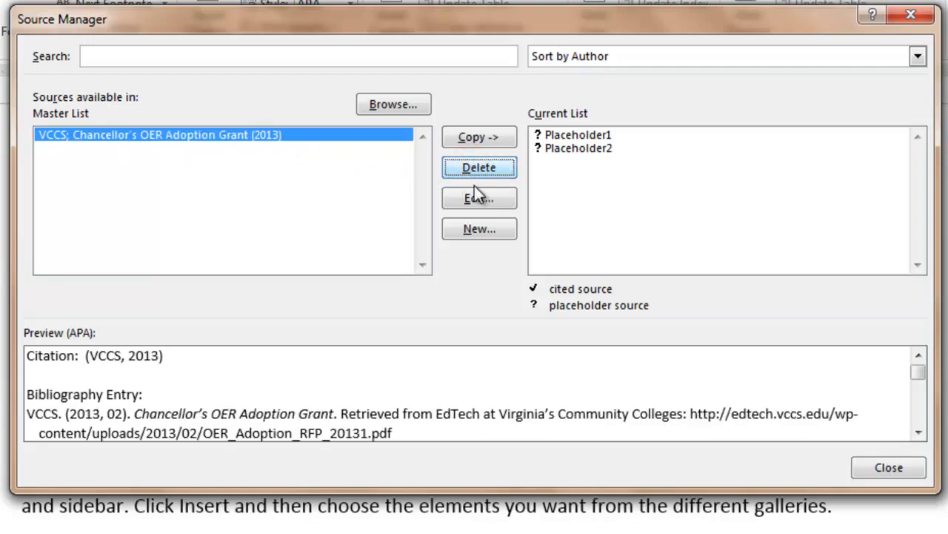
left_click(482, 170)
left_click(555, 134)
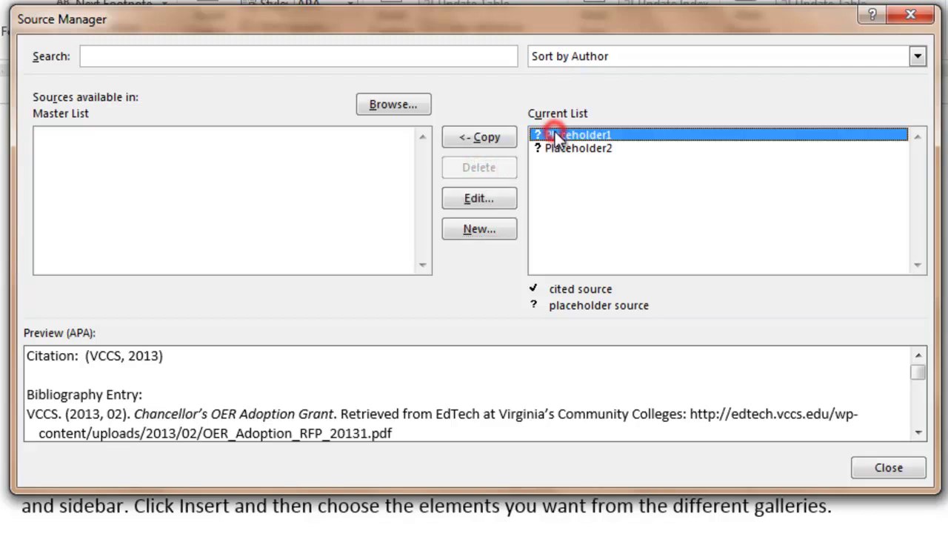
left_click(480, 137)
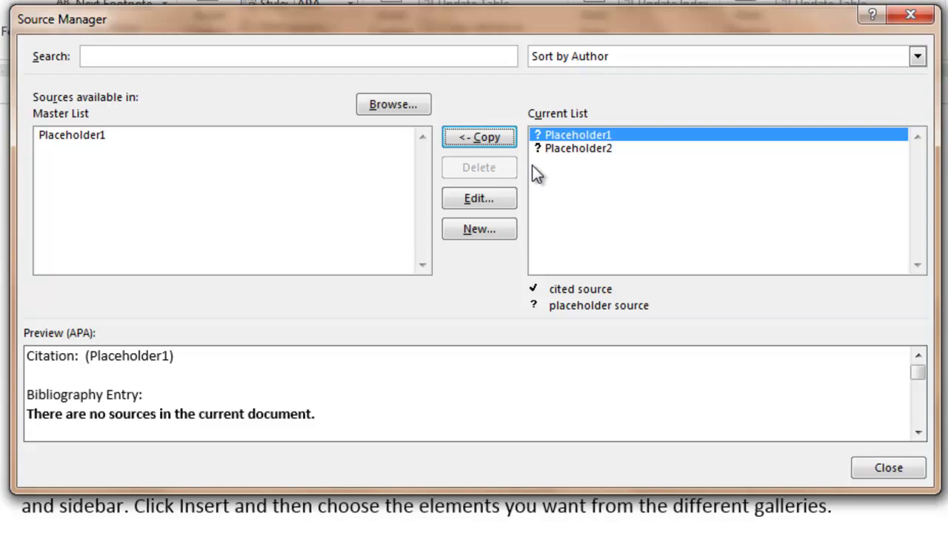
left_click(577, 149)
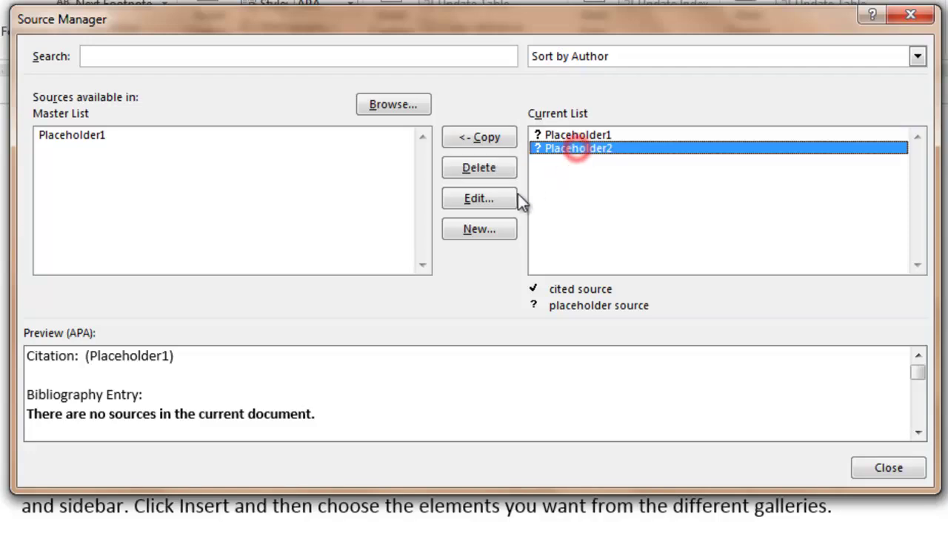
left_click(487, 172)
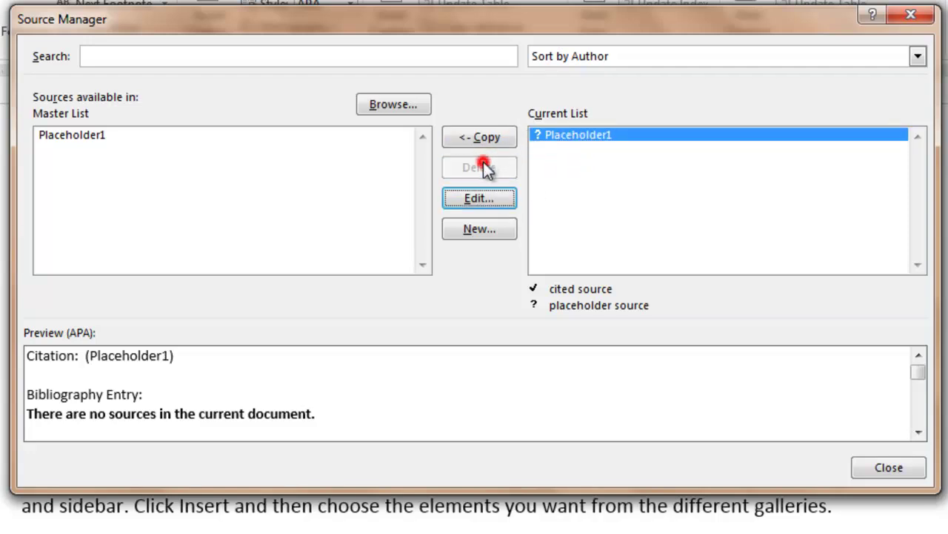
Step: Delete Placeholder1 from the Master List and close the Source Manager
left_click(552, 136)
left_click(480, 166)
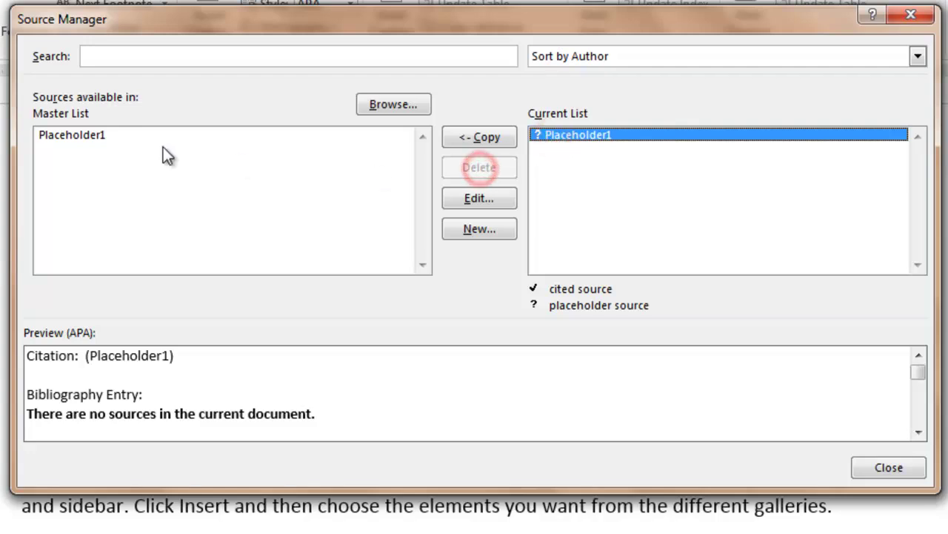
left_click(90, 136)
left_click(471, 166)
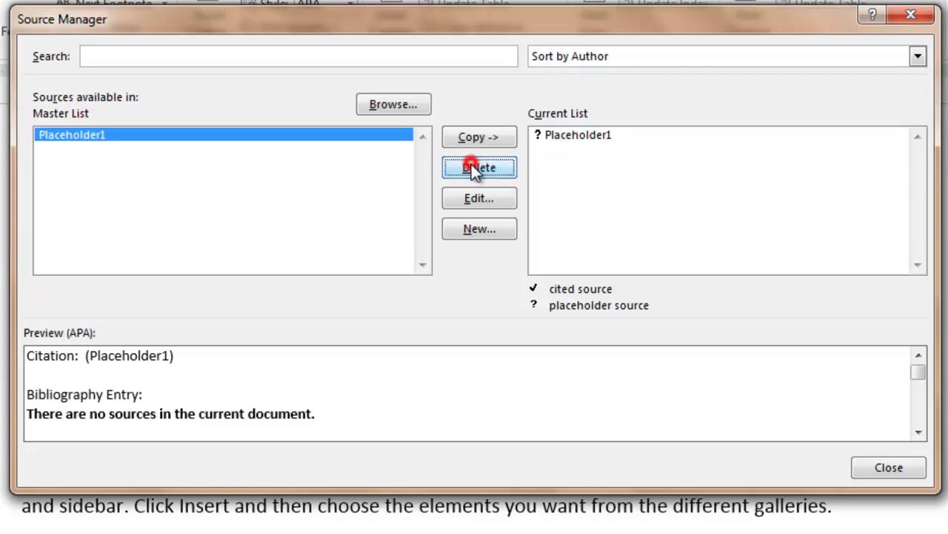
left_click(581, 136)
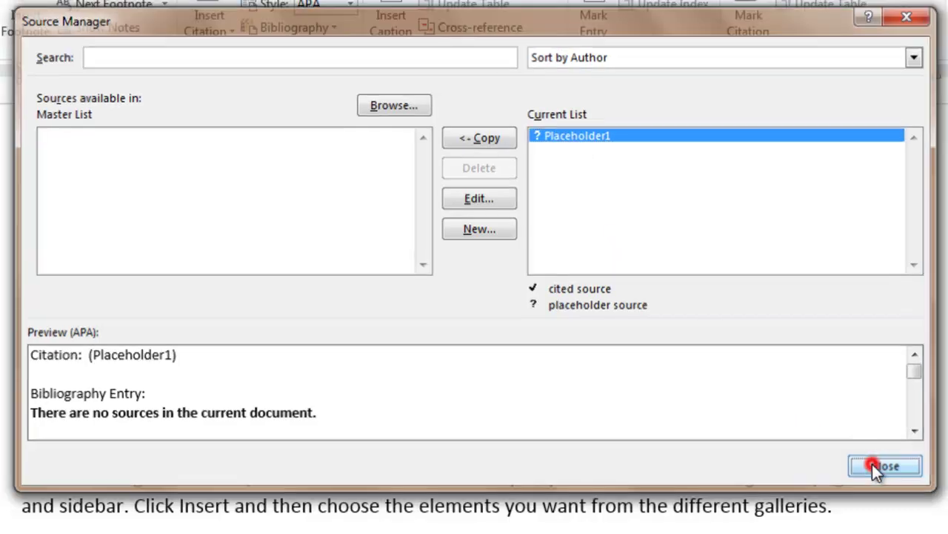
left_click(872, 464)
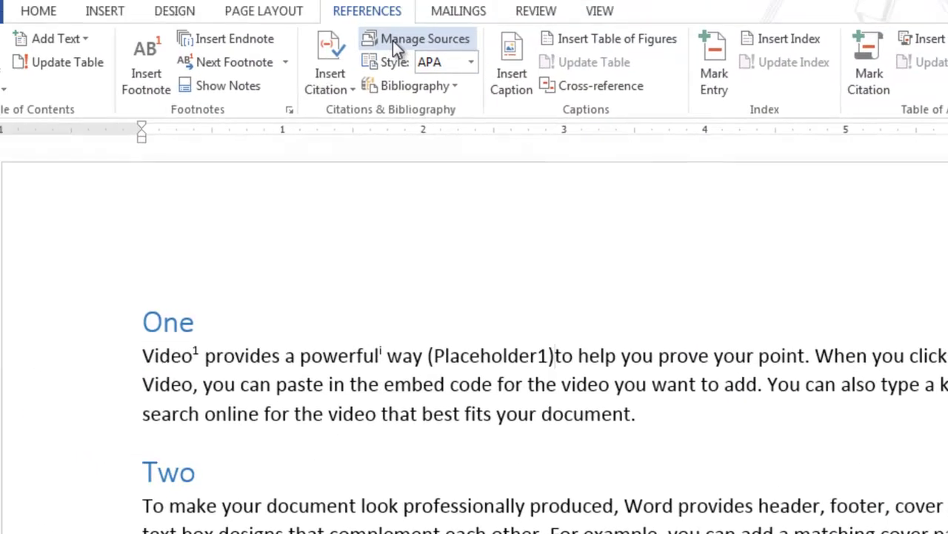
Step: Remove the (Placeholder1) citation from the first paragraph
left_click(225, 29)
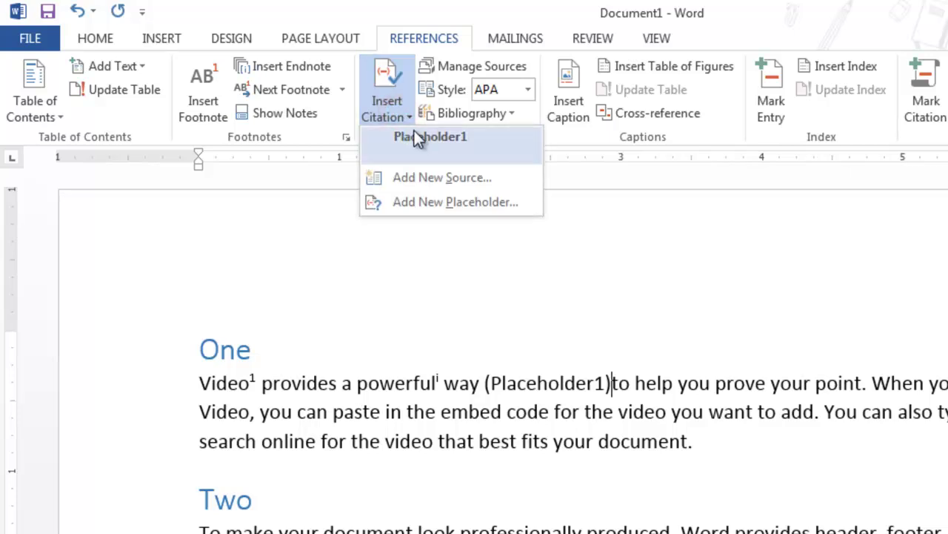
left_click(617, 391)
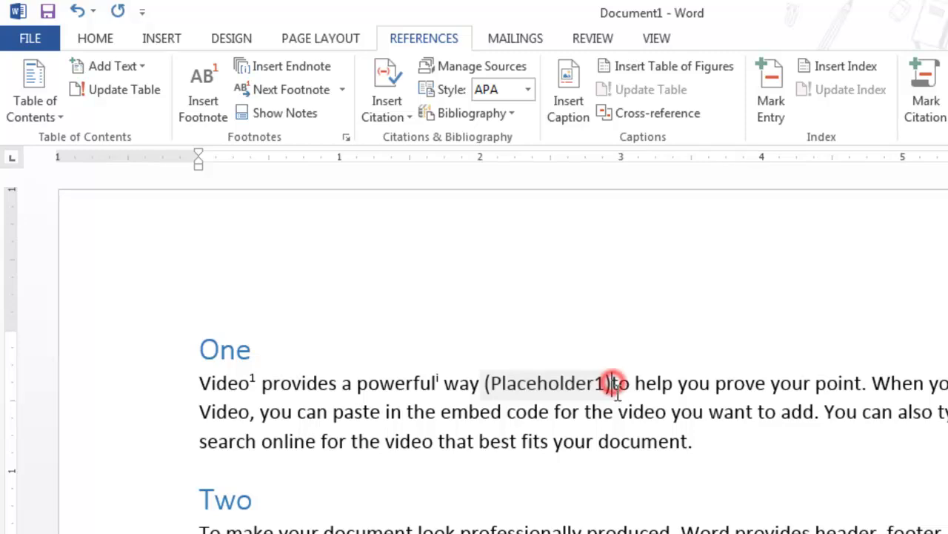
key("ctrl+z")
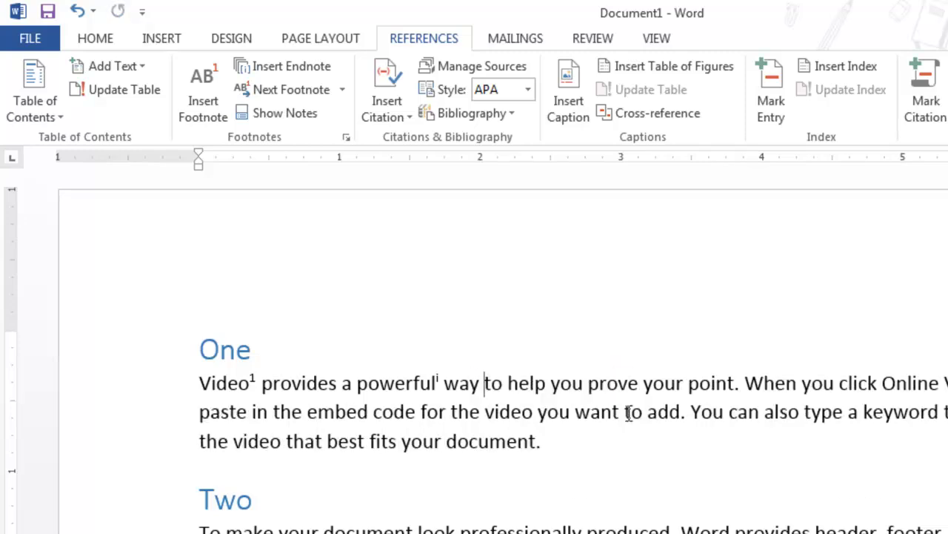
Step: Delete Placeholder1 from the document's Current List, leaving both source lists empty
left_click(454, 65)
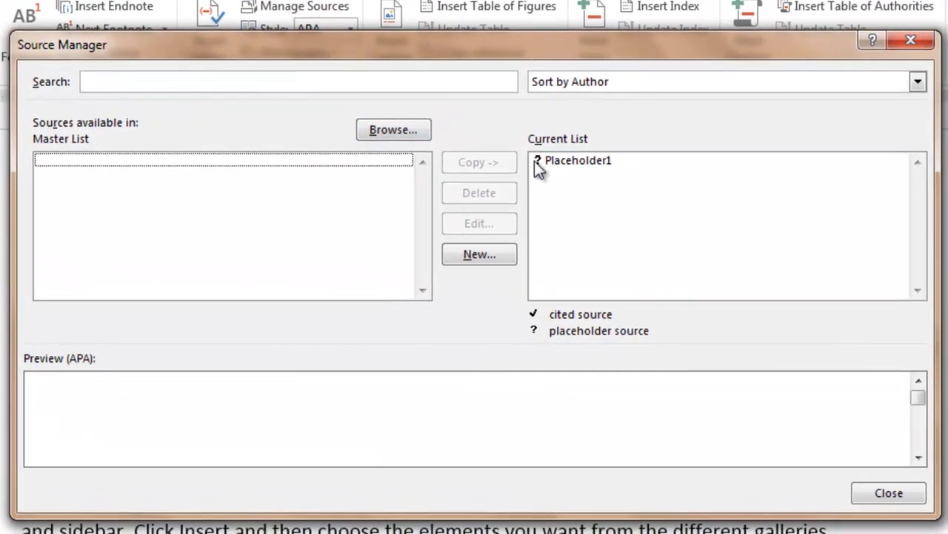
left_click(722, 219)
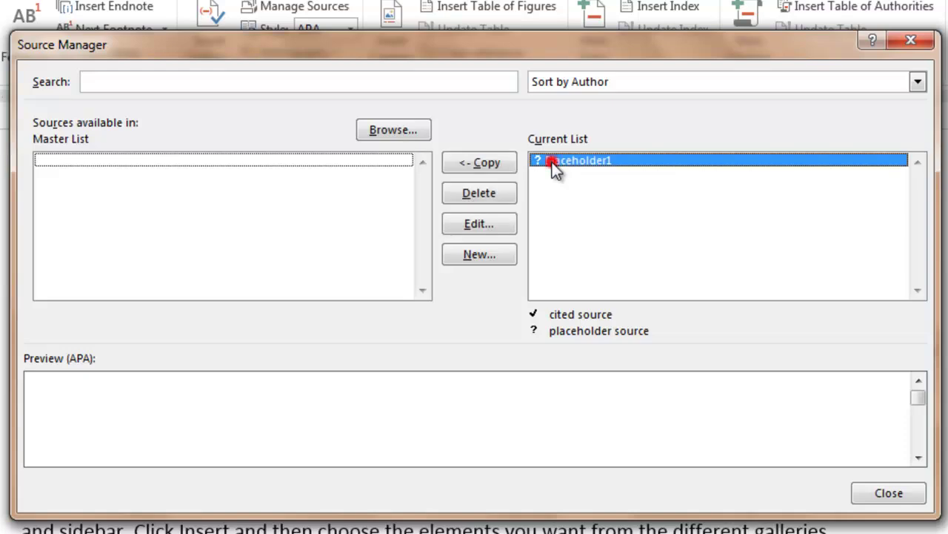
left_click(492, 194)
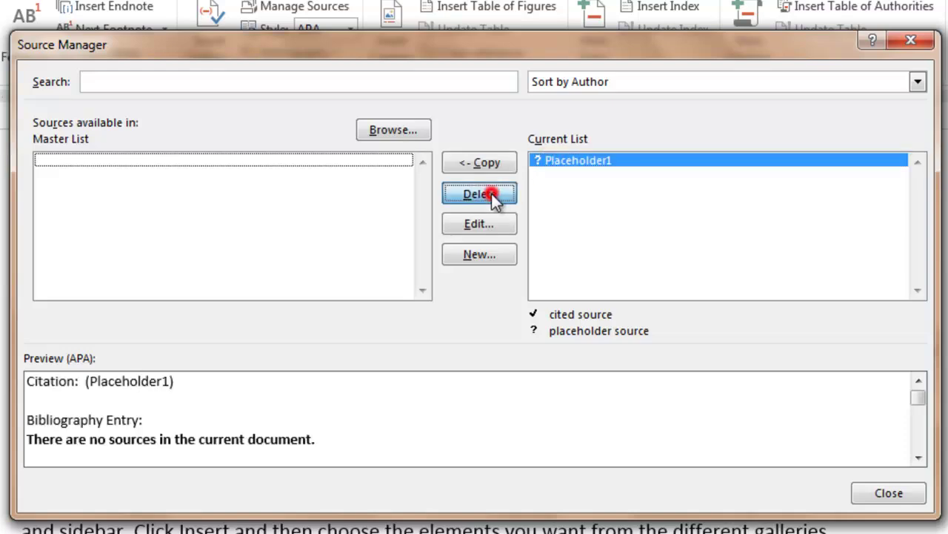
left_click(888, 494)
left_click(282, 12)
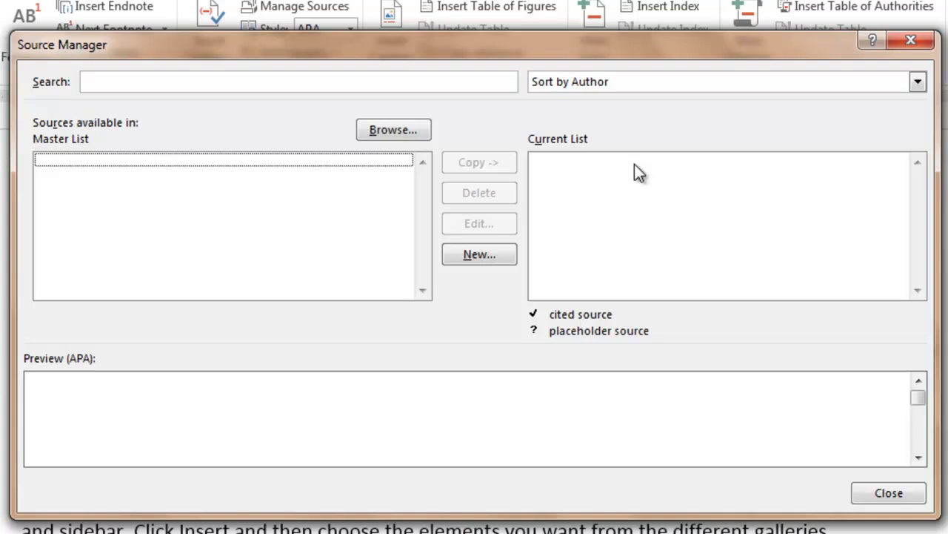
left_click(480, 254)
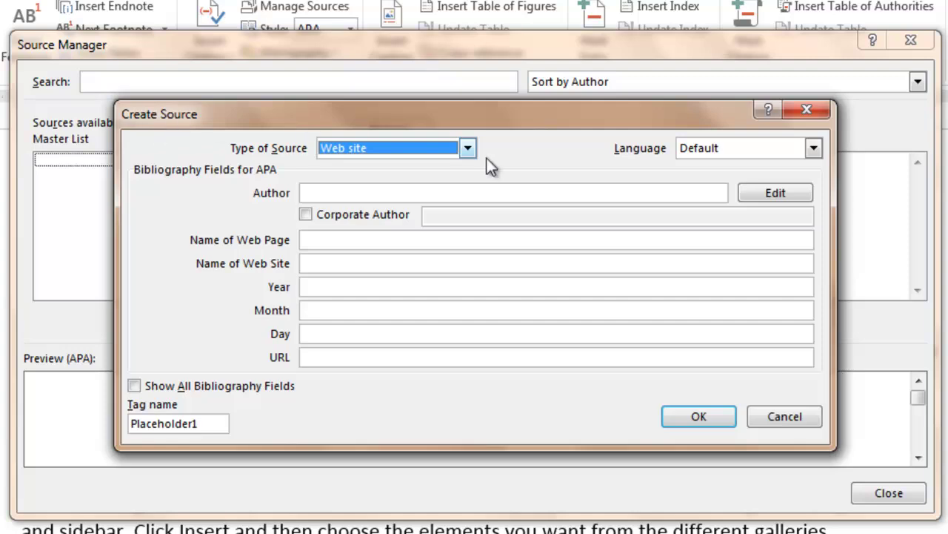
left_click(786, 418)
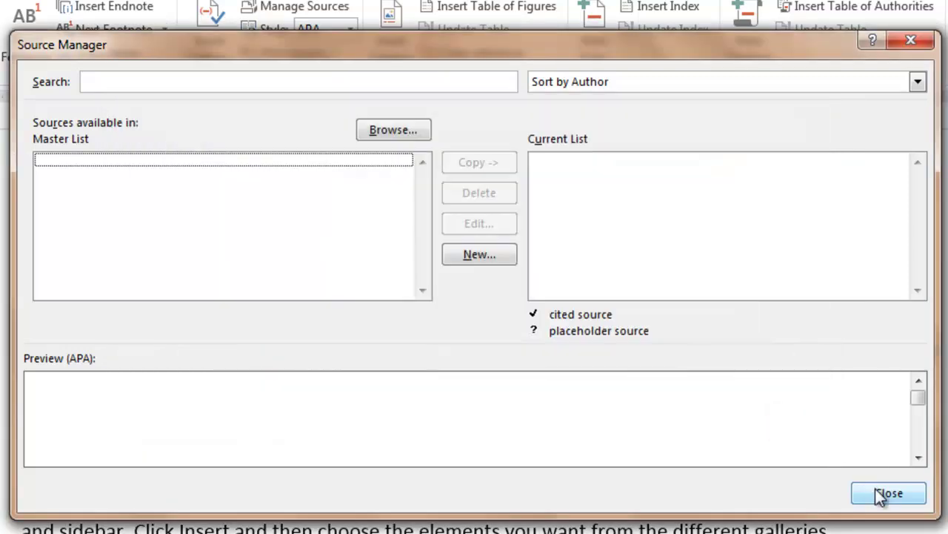
Step: Try the new-source forms from Insert Citation and Manage Sources, closing each one
left_click(887, 494)
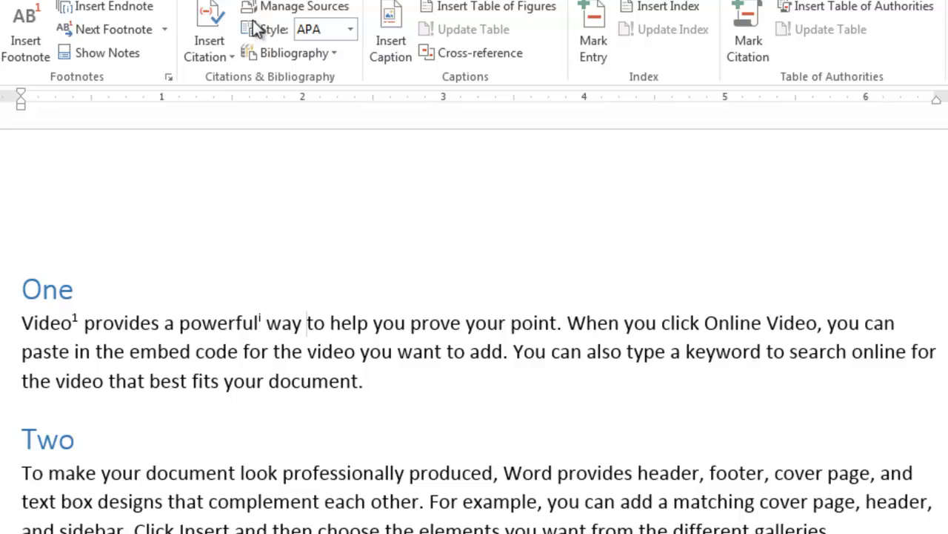
left_click(223, 57)
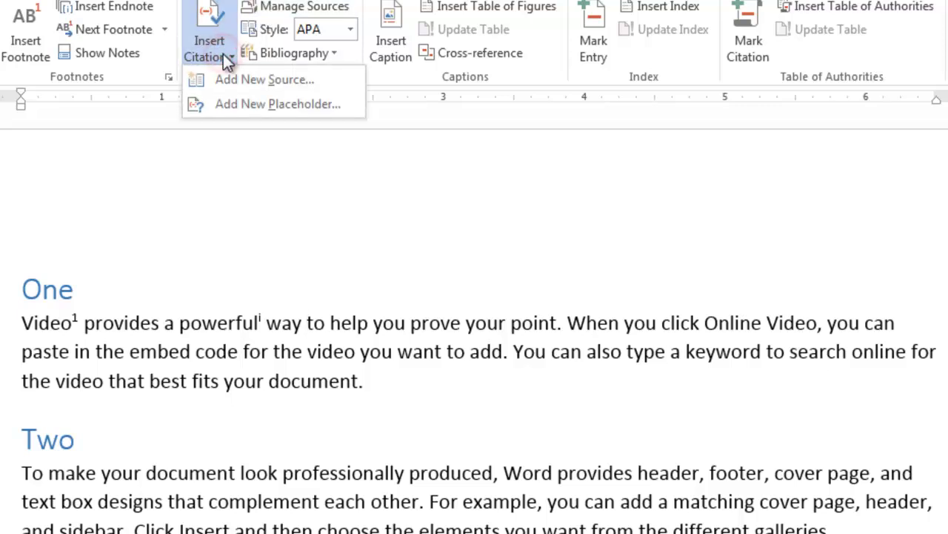
left_click(252, 79)
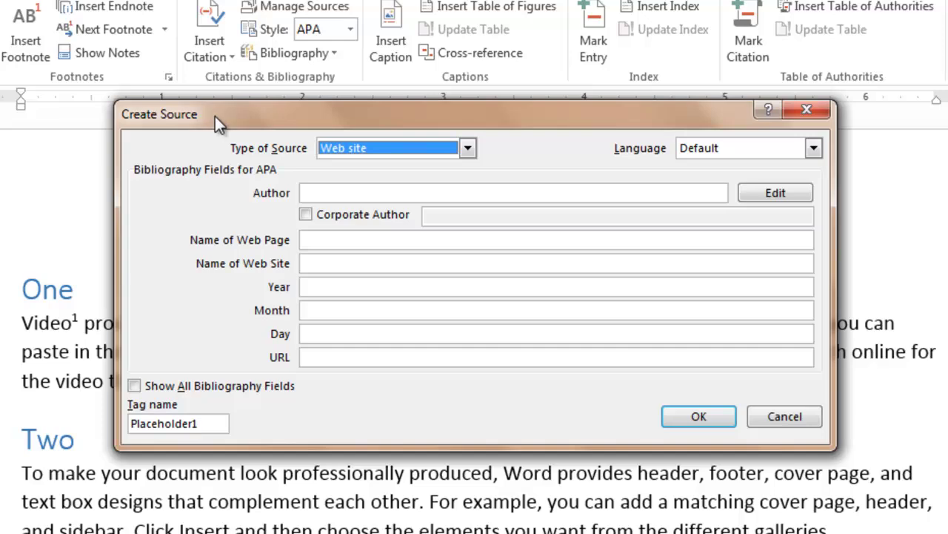
left_click(805, 112)
left_click(315, 15)
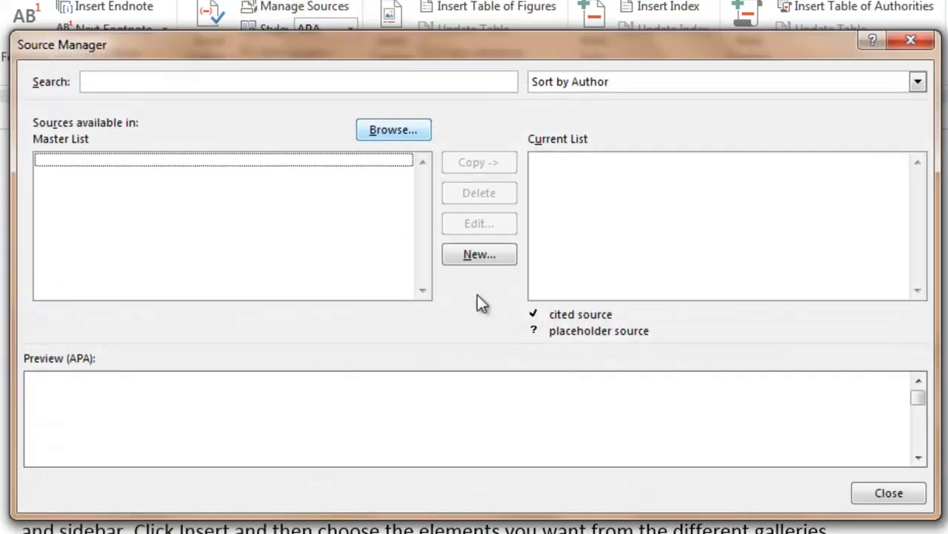
left_click(478, 253)
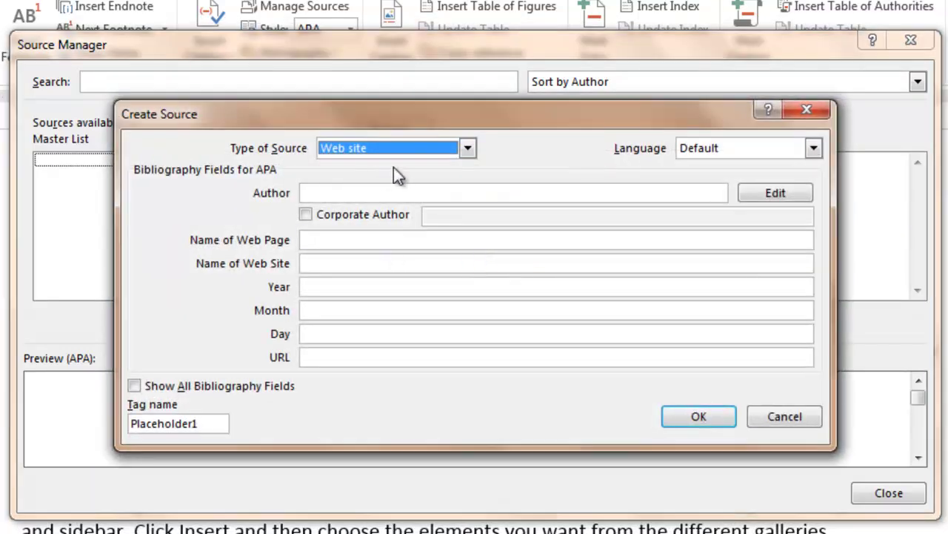
left_click(806, 111)
left_click(910, 40)
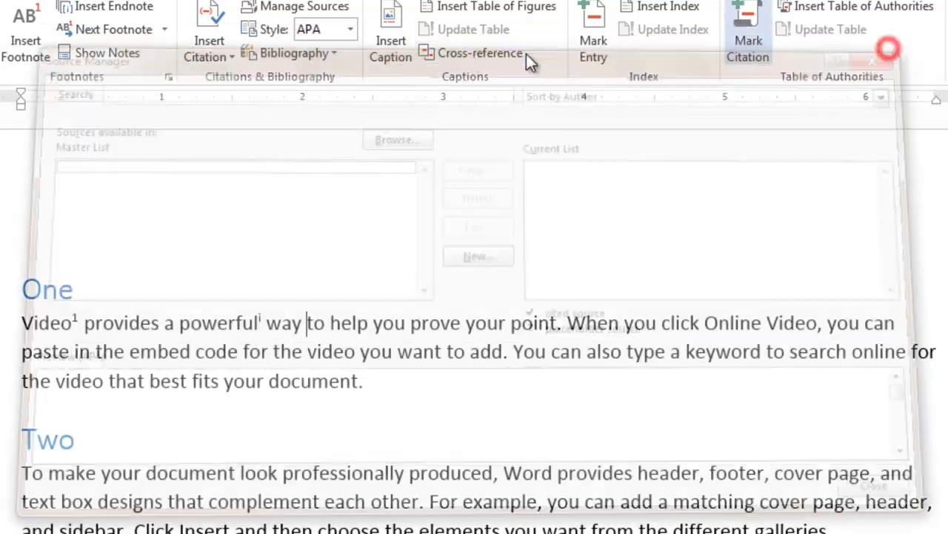
Step: Open a blank Web site Create Source form from the Source Manager
left_click(209, 54)
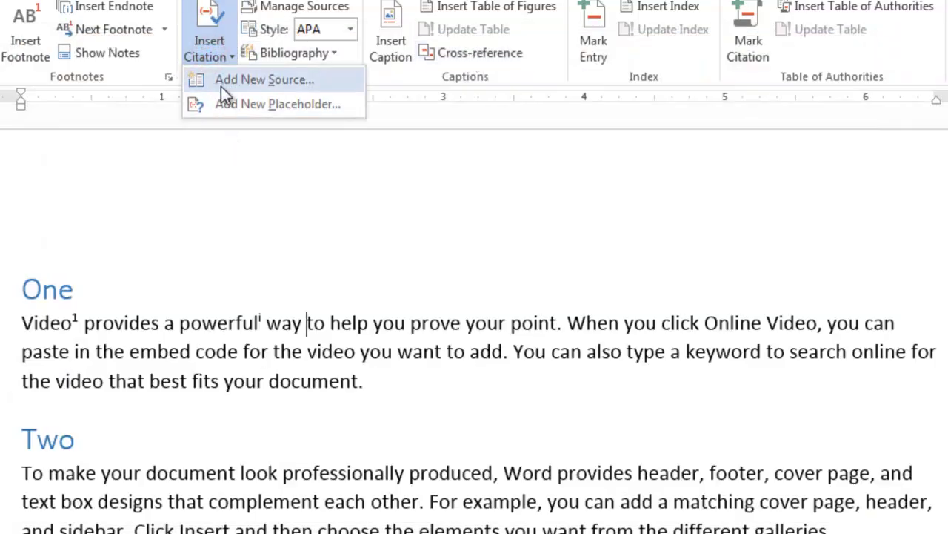
left_click(226, 81)
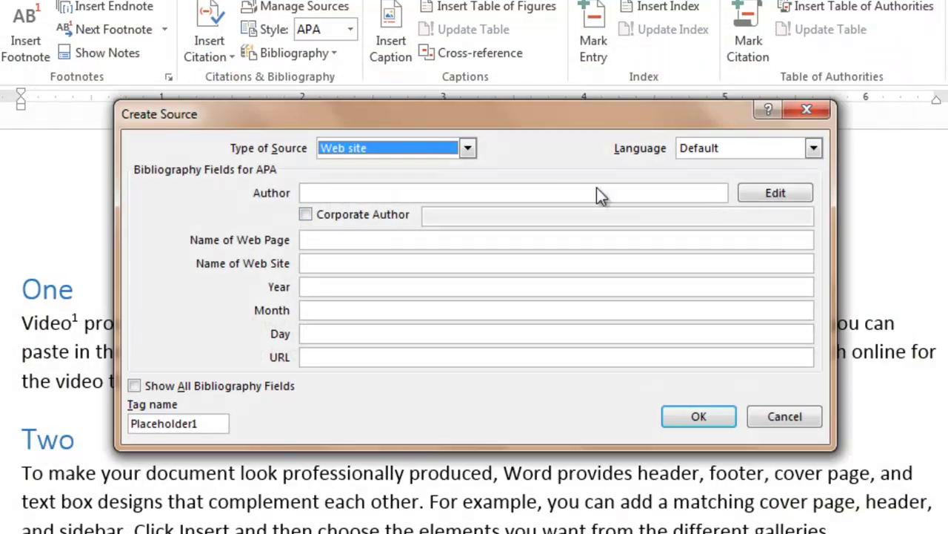
left_click(807, 111)
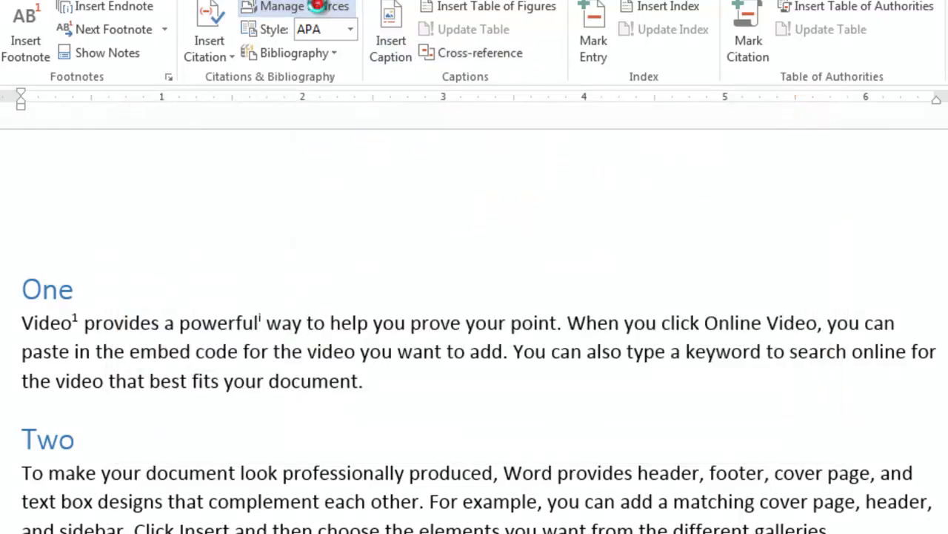
left_click(320, 13)
left_click(479, 255)
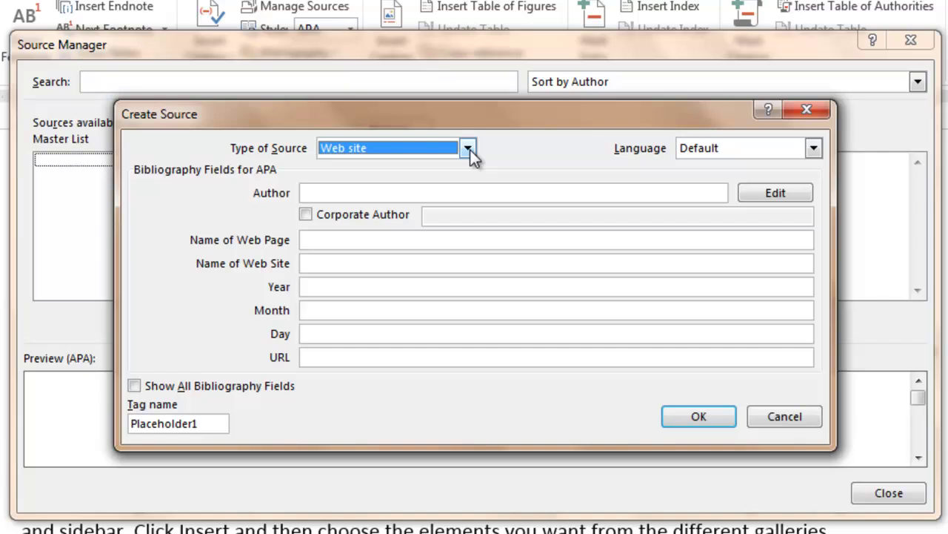
Step: Set the source type to Book and enter author Tony
left_click(469, 149)
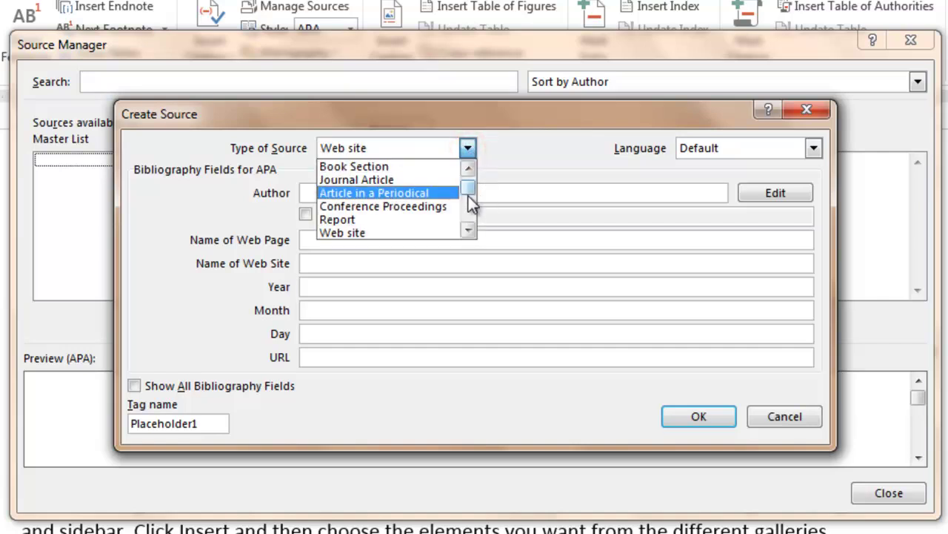
left_click_drag(468, 196, 466, 183)
left_click(409, 169)
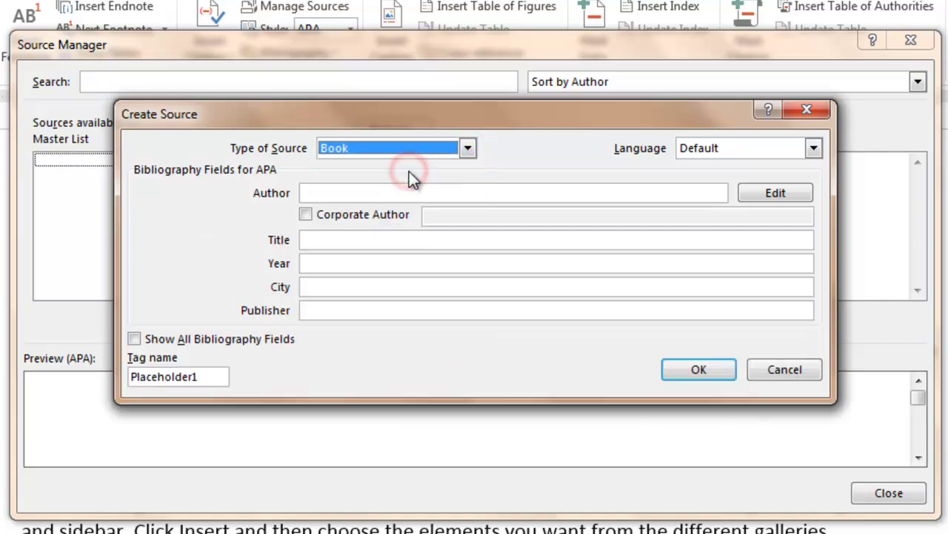
left_click(363, 192)
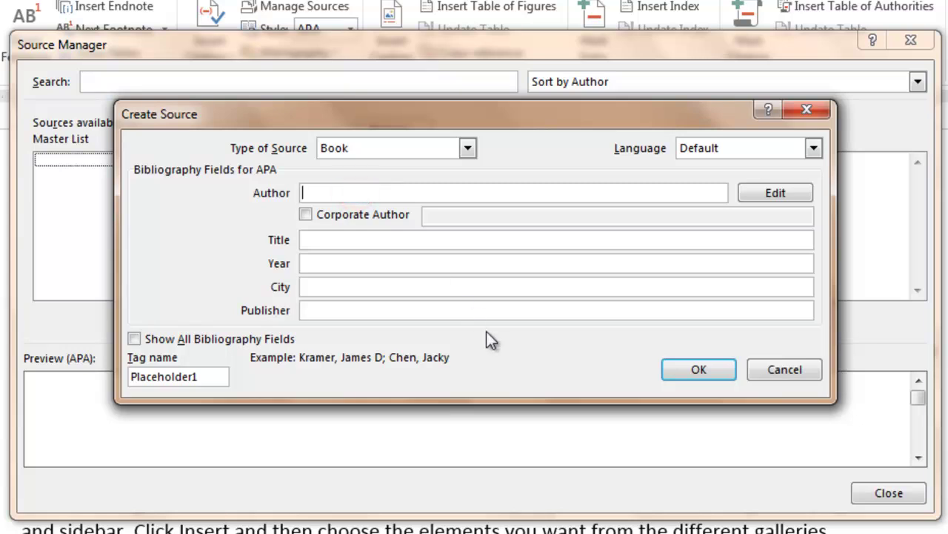
type("Tony")
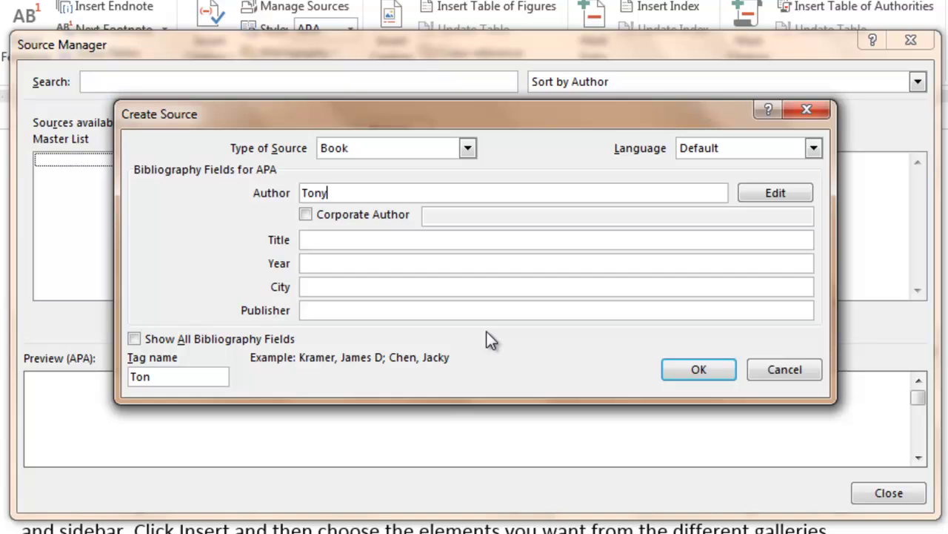
Step: Fill in title Java Basics, year 2011, city San and publisher SAM
left_click(396, 242)
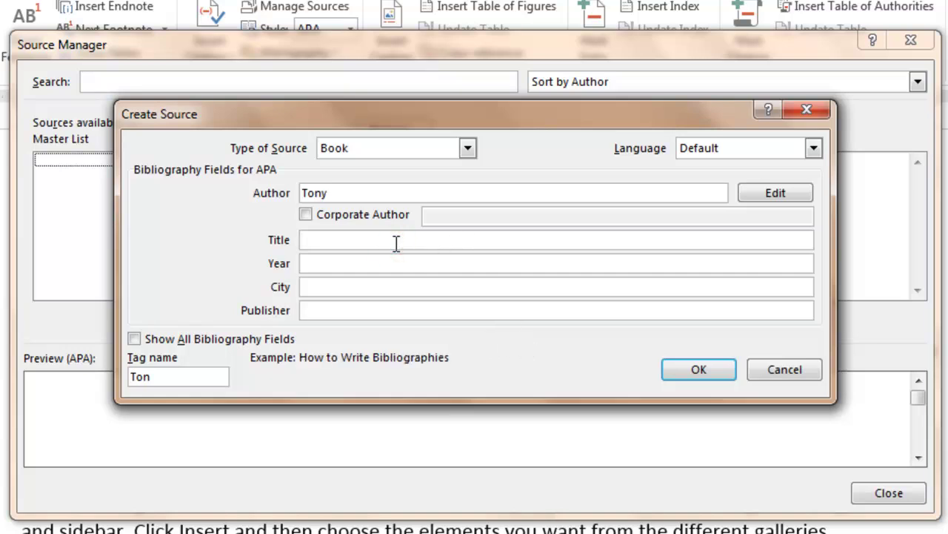
type("Java Basics")
left_click(336, 268)
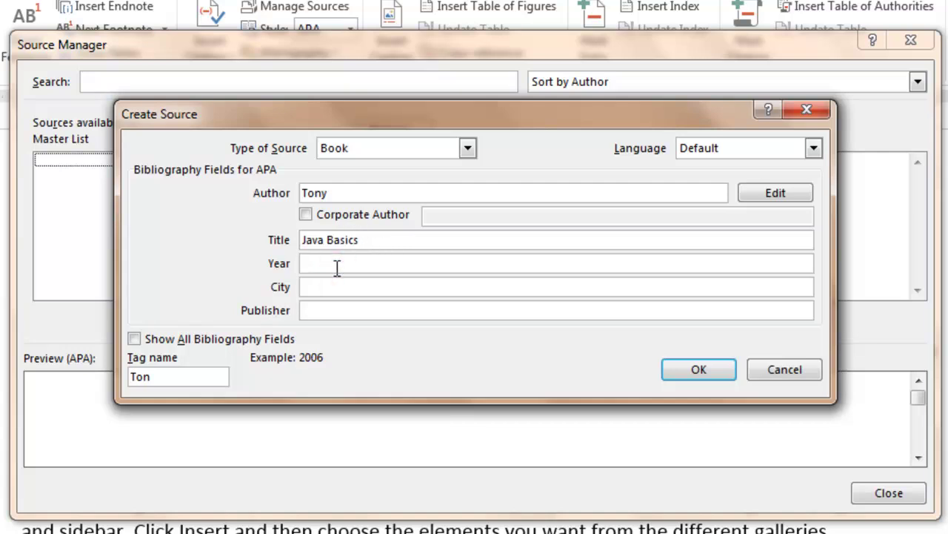
type("2011")
key("Tab")
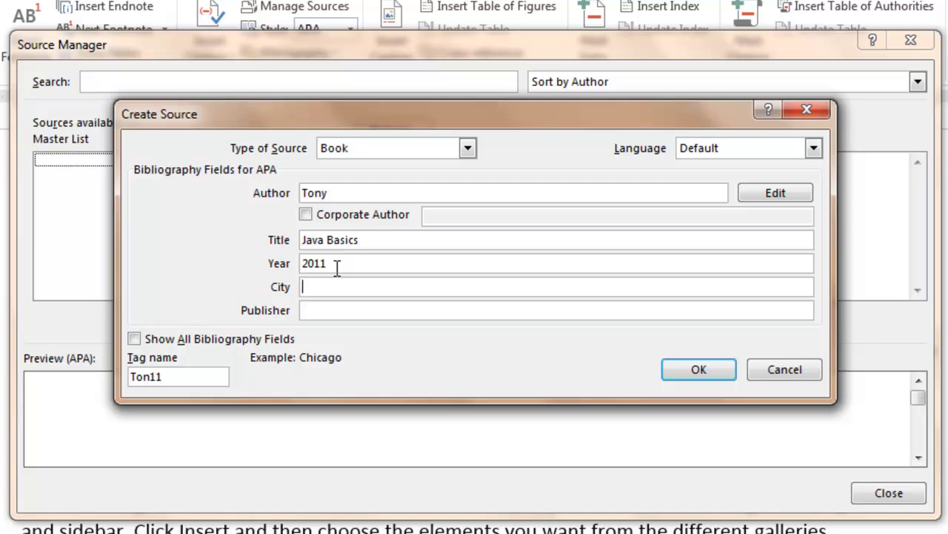
type("San")
key("Tab")
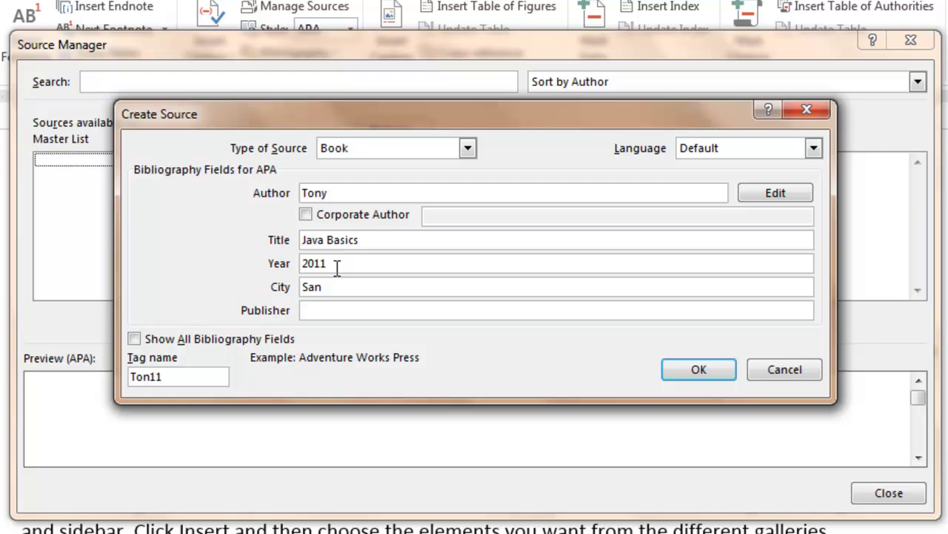
type("SAM")
Step: Save the Java Basics book source and review its APA preview
left_click(699, 371)
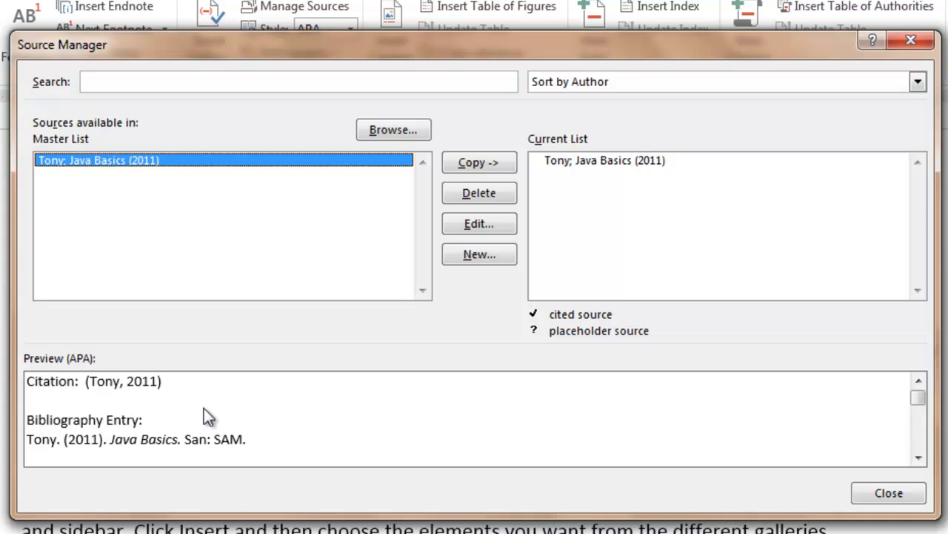
left_click_drag(917, 393, 909, 381)
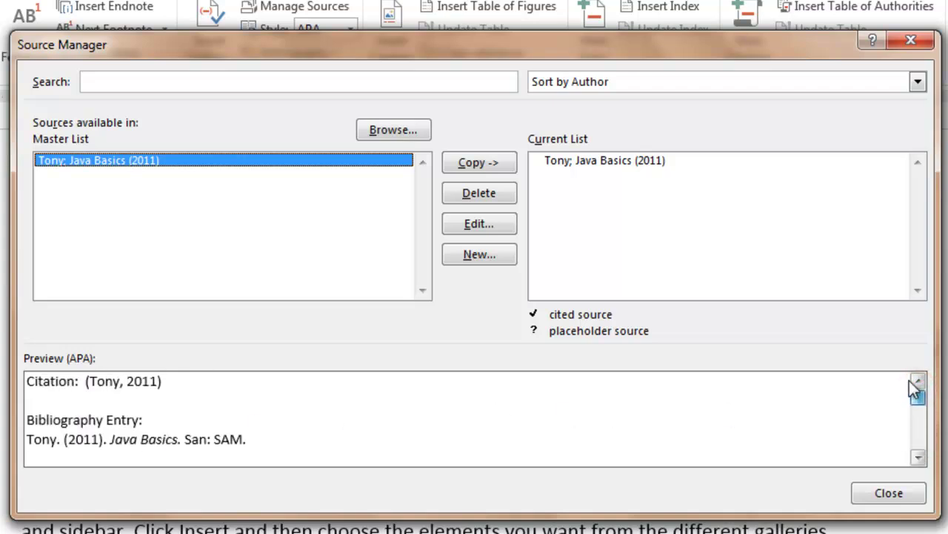
Step: Switch to MLA style and preview the Java Basics source as (Tony) in Source Manager
left_click(882, 495)
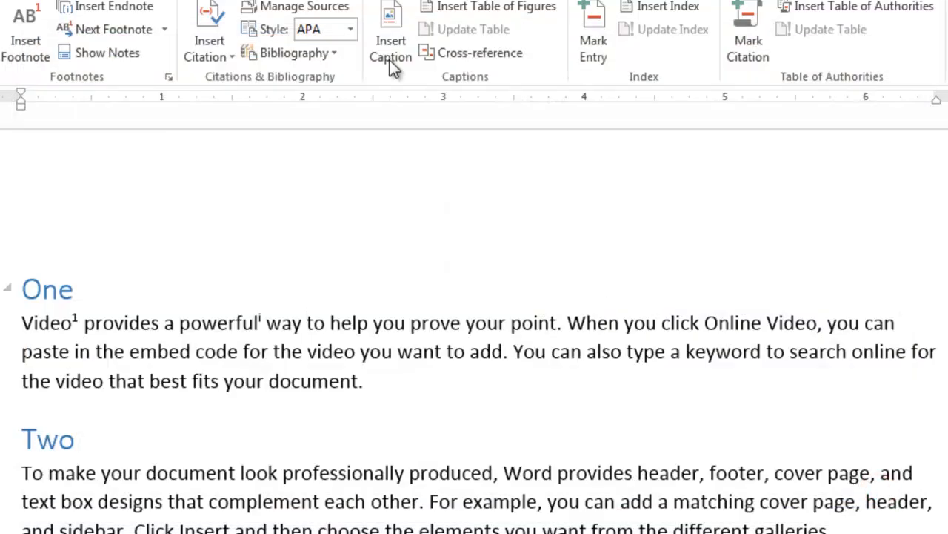
left_click(351, 30)
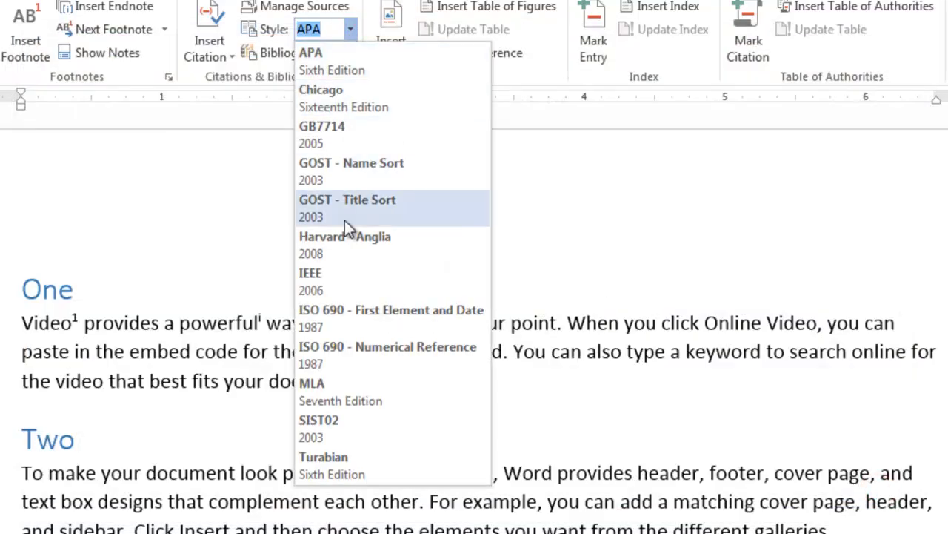
left_click(345, 385)
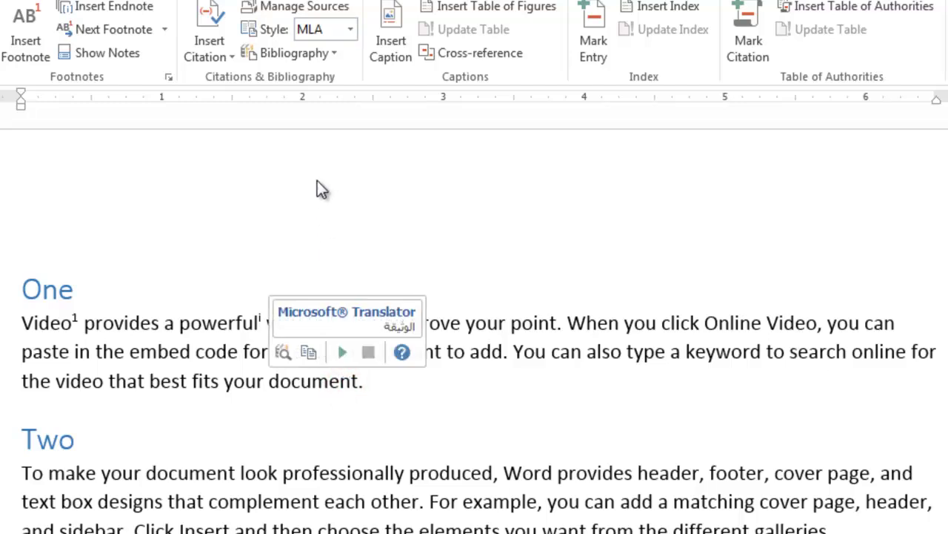
left_click(300, 7)
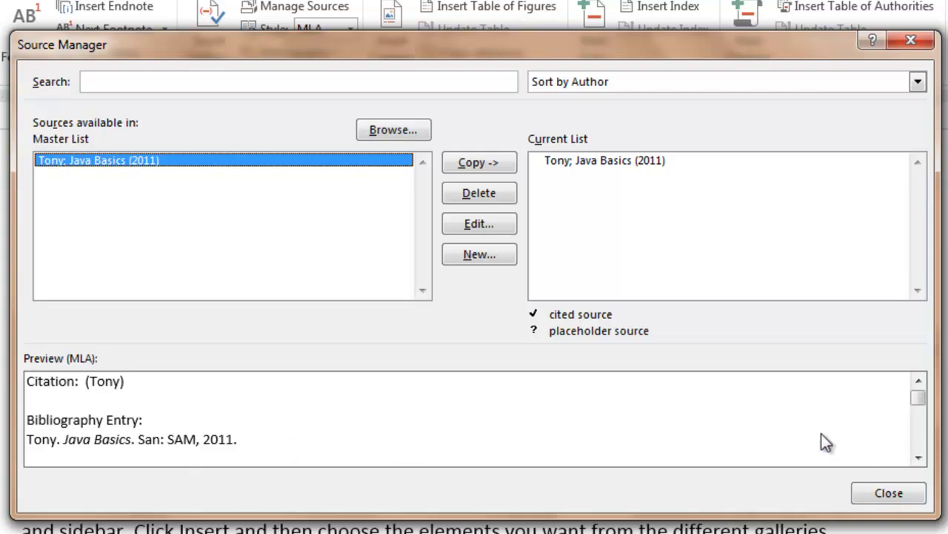
left_click(887, 492)
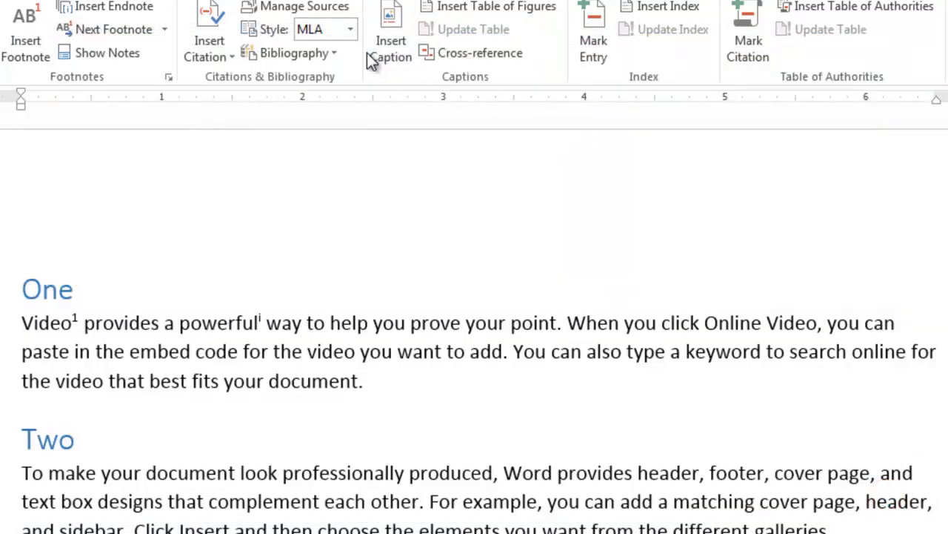
left_click(355, 31)
Step: Restore APA style and cite Tony (Java Basics, 2011) after 'prove your point'
left_click(339, 60)
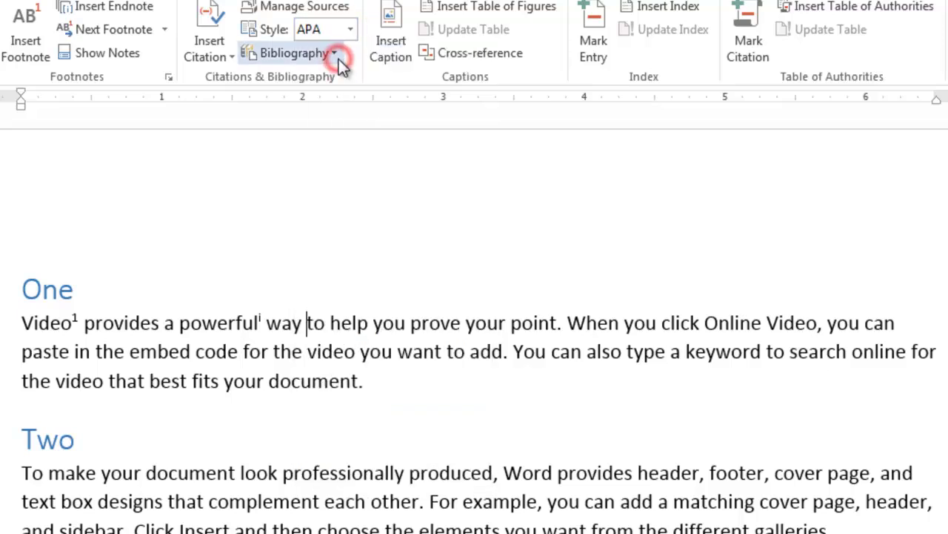
mouse_move(308, 326)
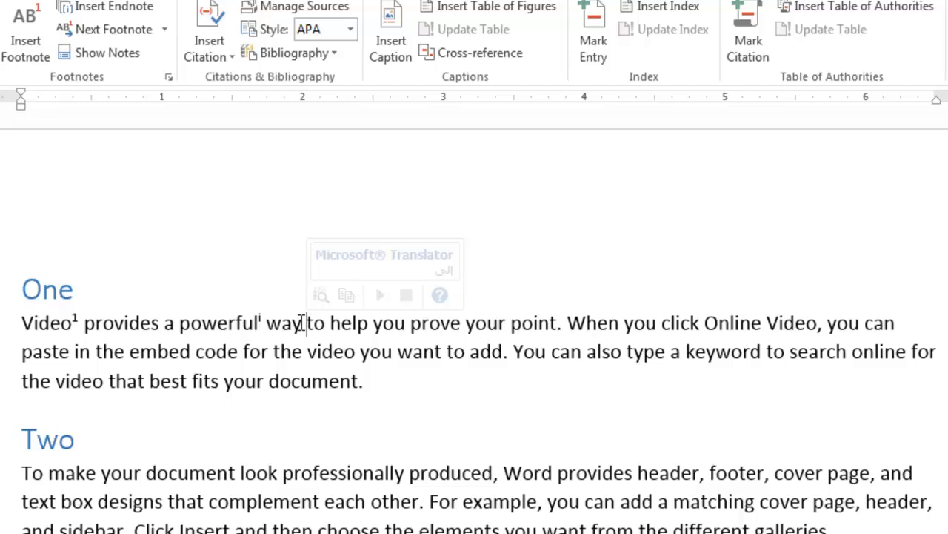
left_click(300, 323)
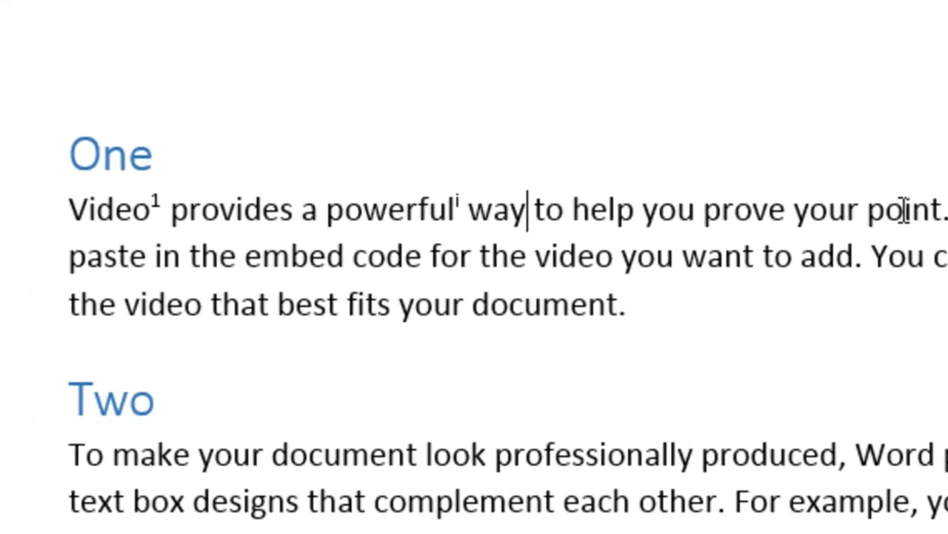
left_click(561, 323)
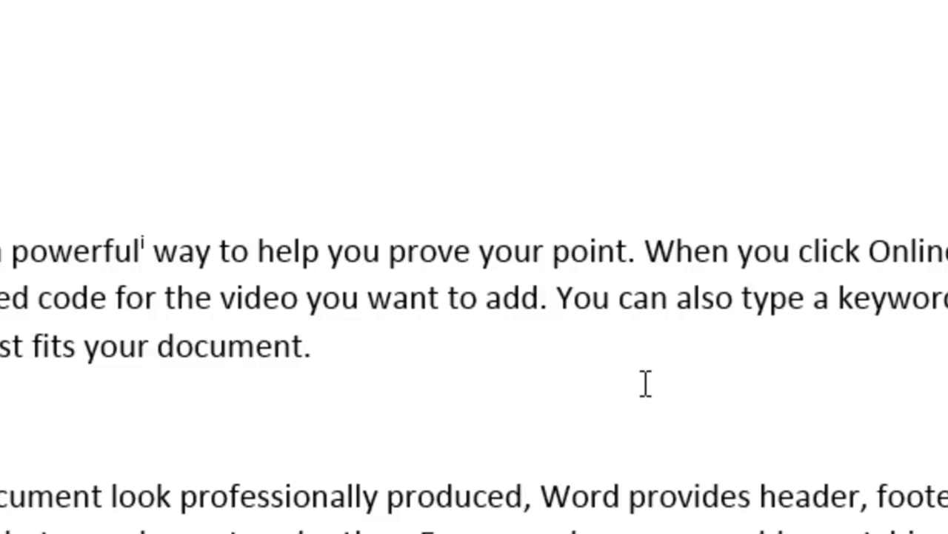
left_click(301, 140)
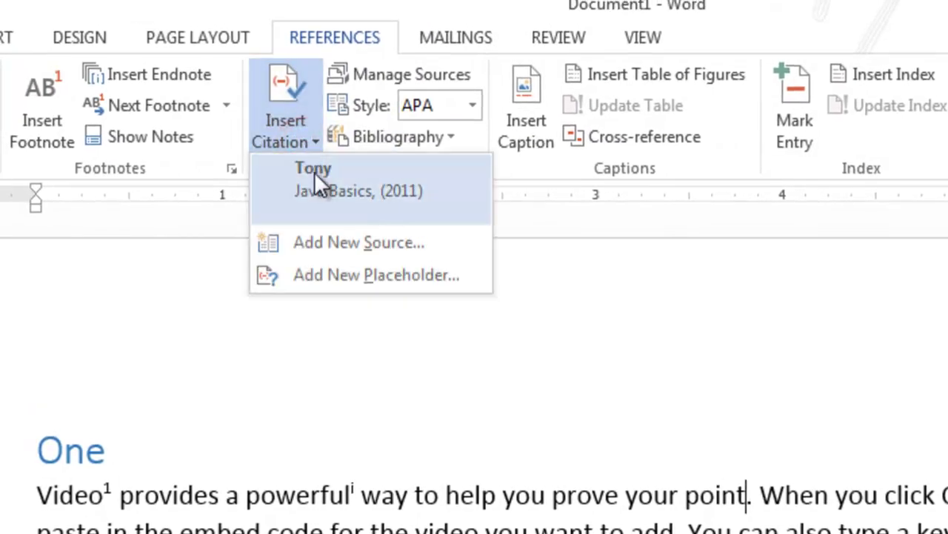
left_click(314, 171)
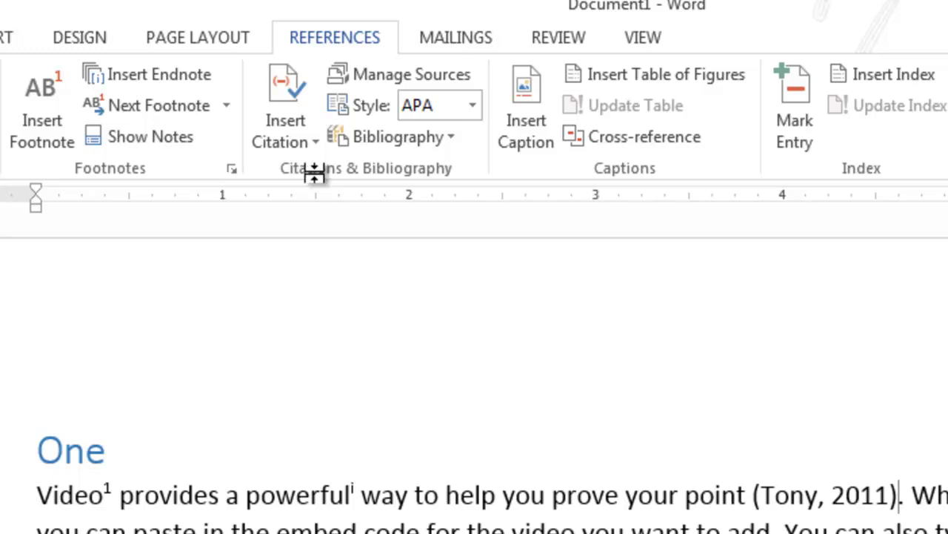
left_click(752, 495)
left_click_drag(754, 495, 901, 495)
key("Right")
Step: Jump from the table of contents to the end of the document with Ctrl+End
scroll(474, 370, "down", 10)
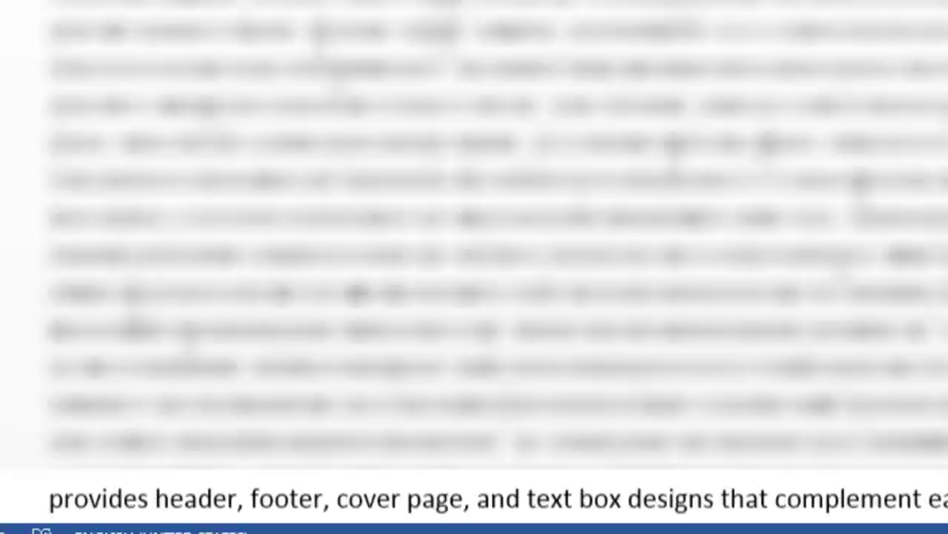
scroll(474, 296, "up", 15)
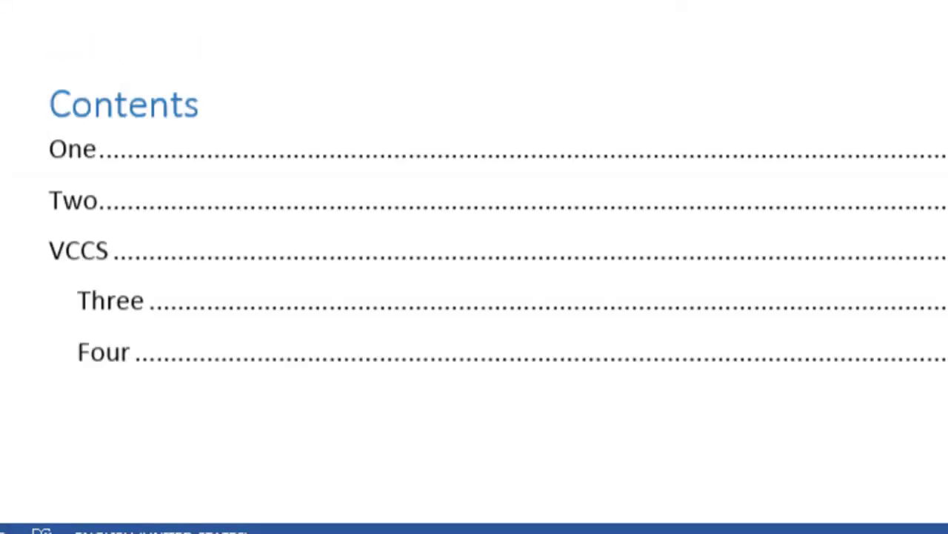
left_click(82, 139)
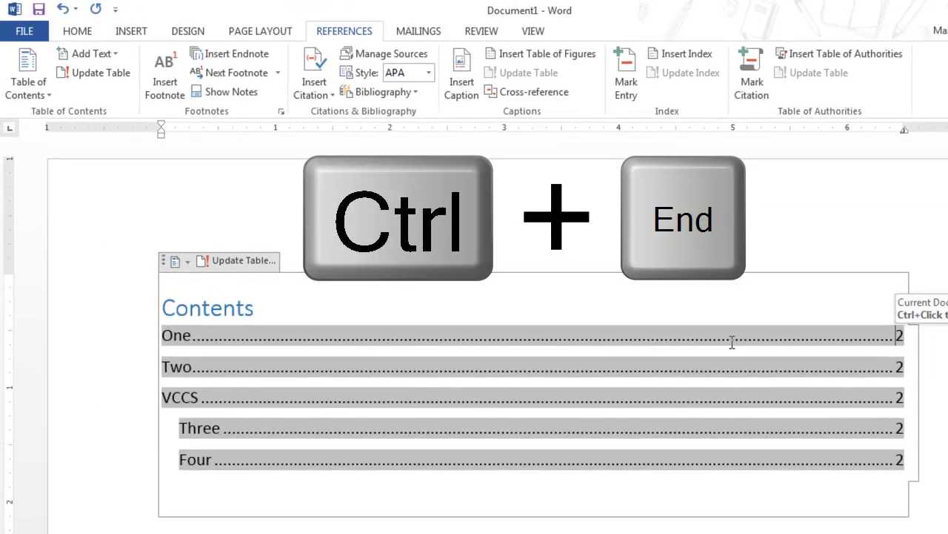
key("ctrl+End")
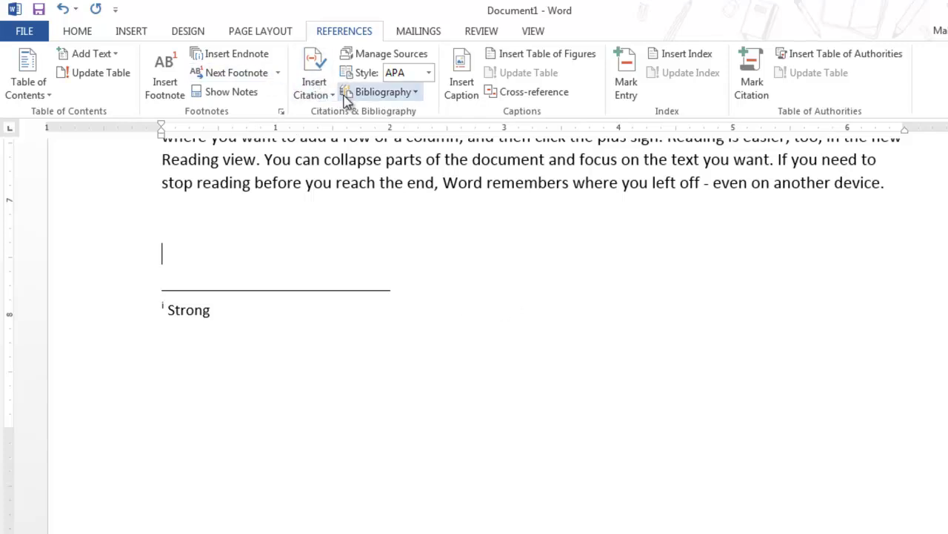
Step: Insert a built-in Bibliography listing 'Tony. (2011). Java Basics. San: SAM.' at the end
left_click(392, 94)
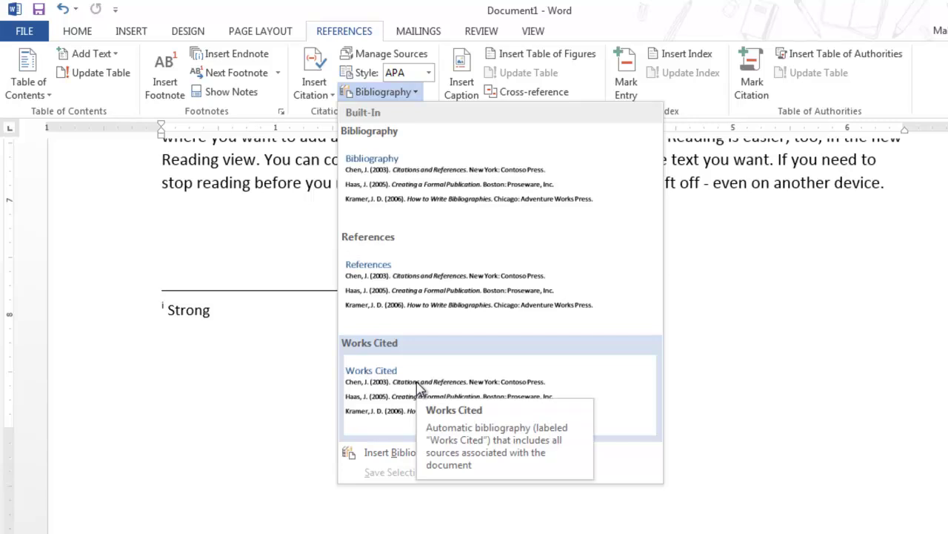
left_click(393, 193)
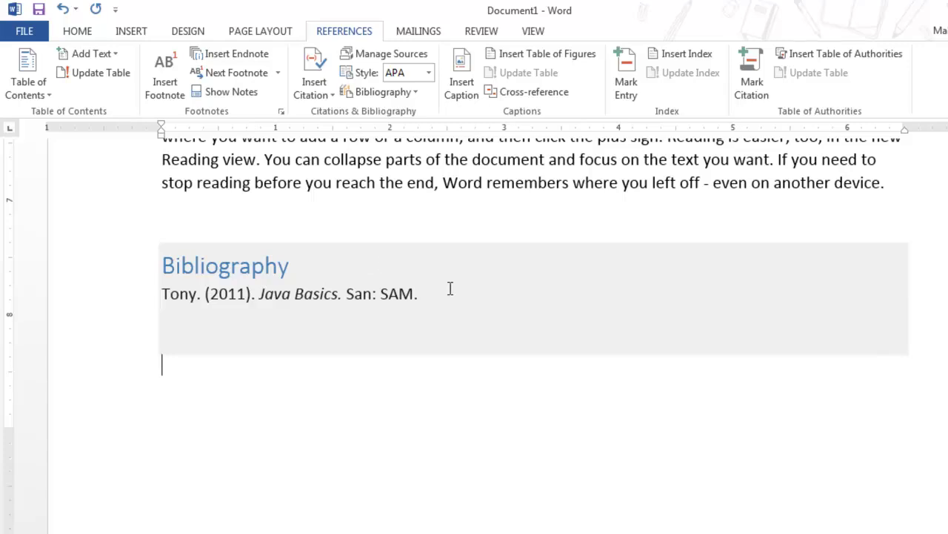
left_click(358, 56)
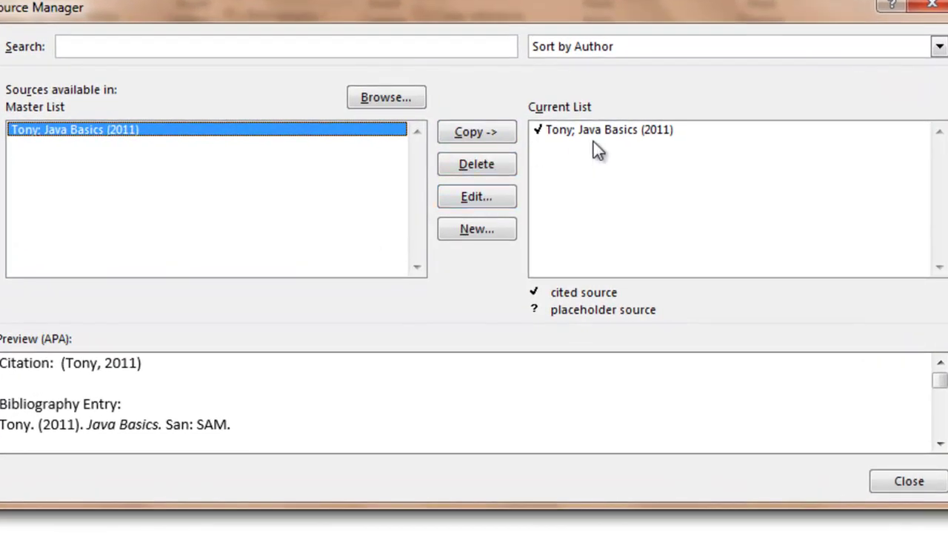
Step: Change the Tony Java Basics source's city to Johnson City in both source lists
left_click(596, 130)
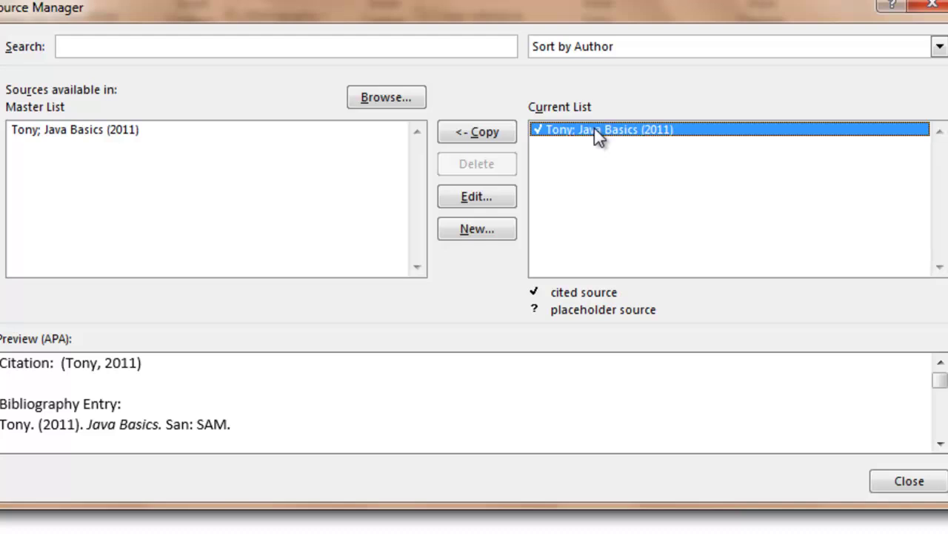
left_click(93, 133)
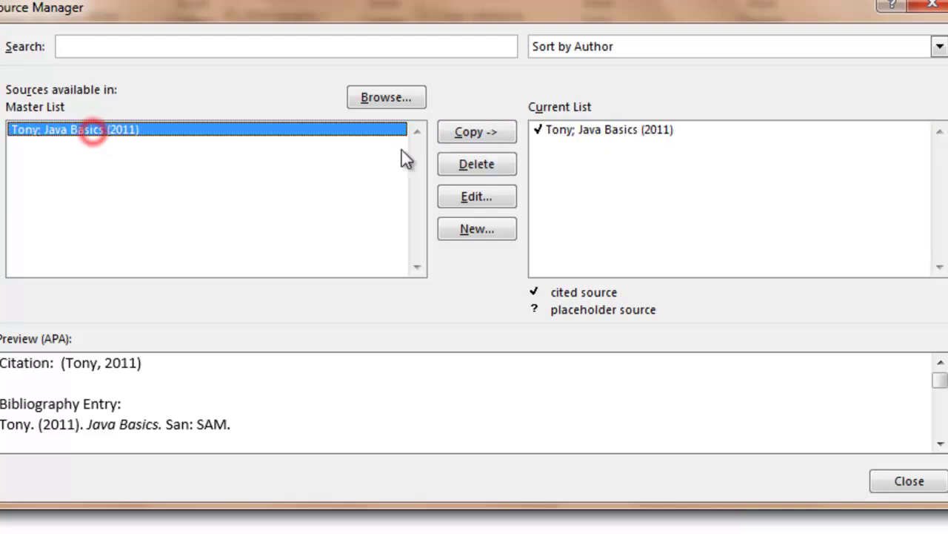
left_click(479, 198)
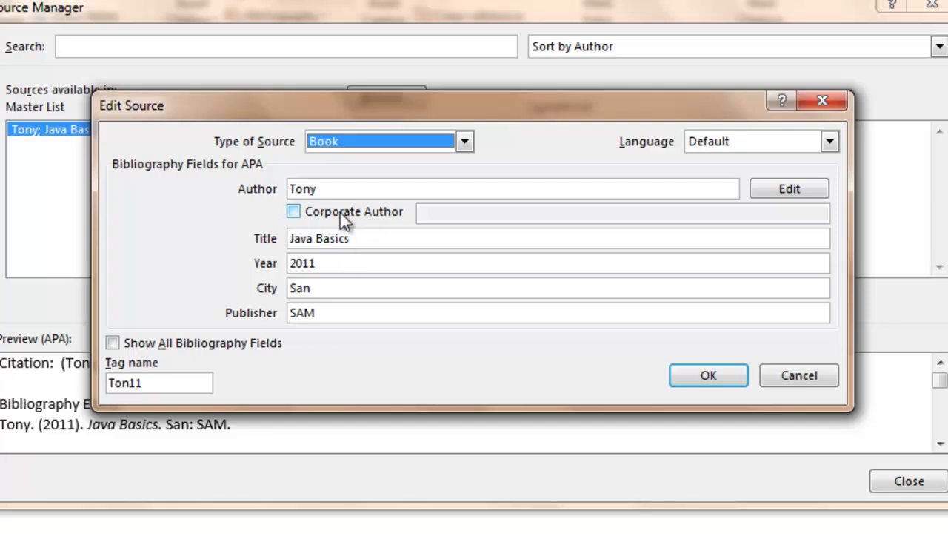
left_click(333, 287)
key("BackSpace")
key("BackSpace")
key("BackSpace")
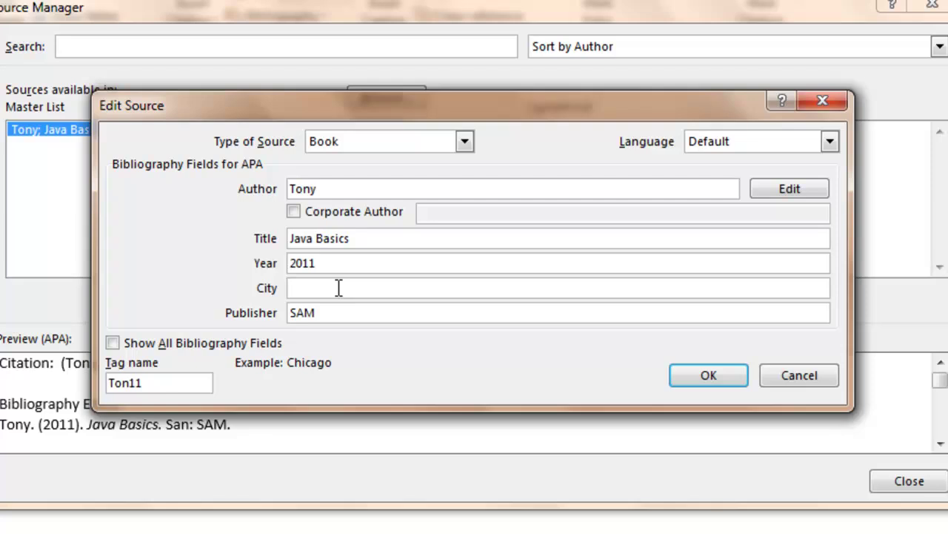
type("Johnson City")
left_click(694, 373)
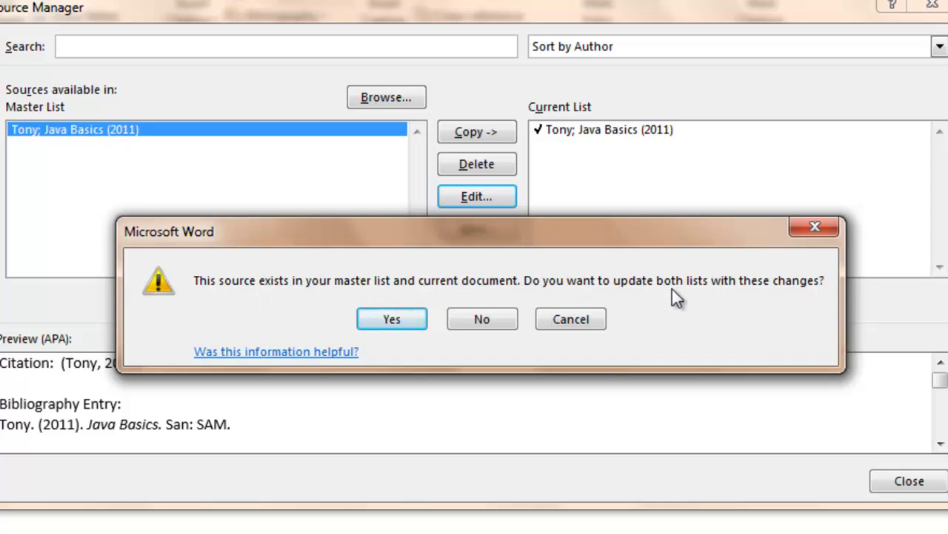
left_click(410, 323)
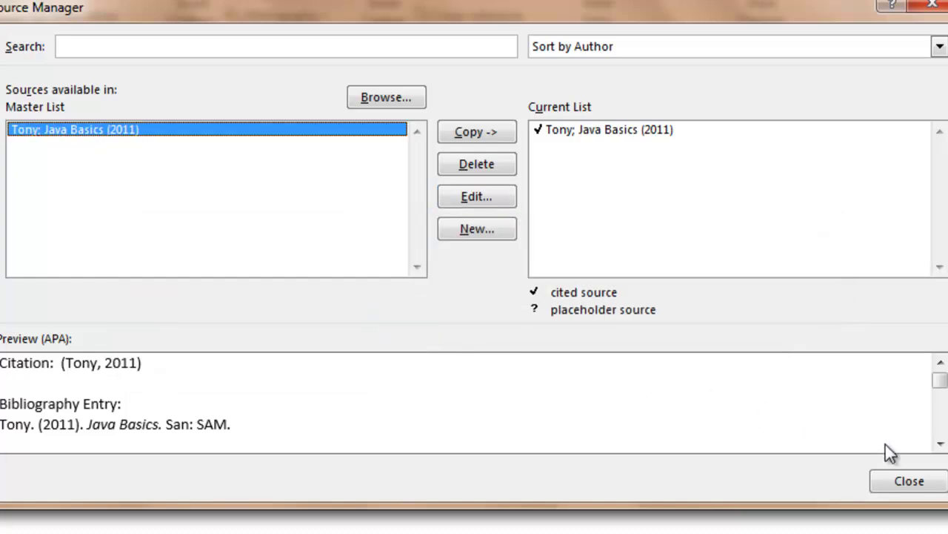
Step: Update the bibliography so it reads 'Tony. (2011). Java Basics. Johnson City: SAM.'
left_click(916, 486)
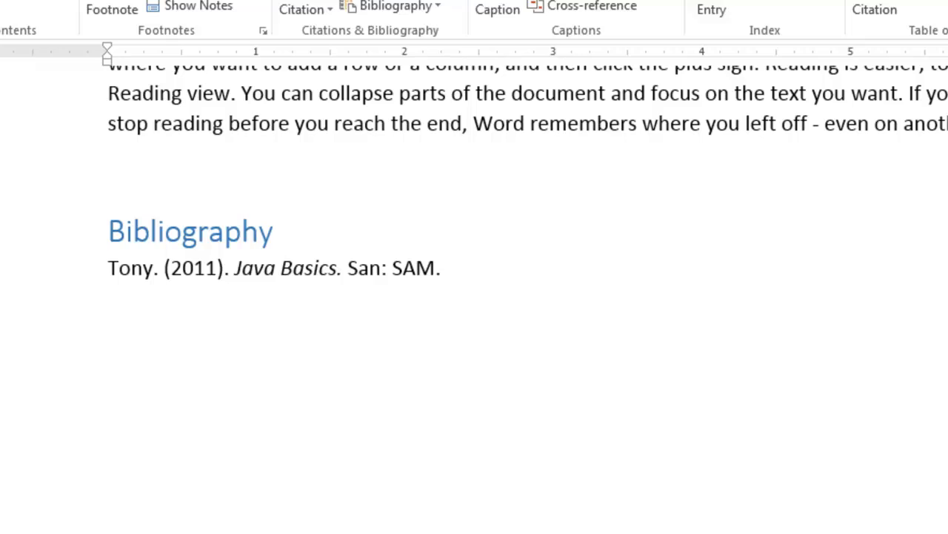
left_click(352, 267)
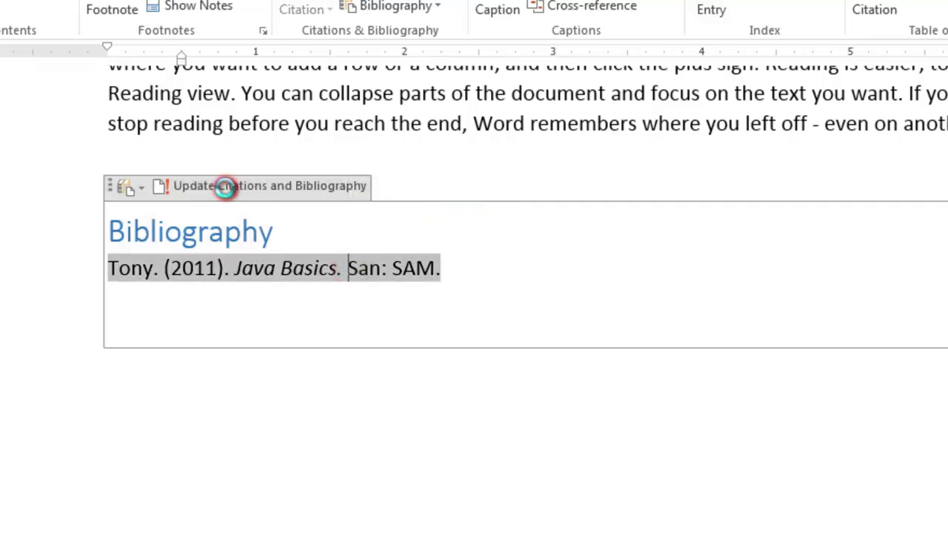
left_click(225, 187)
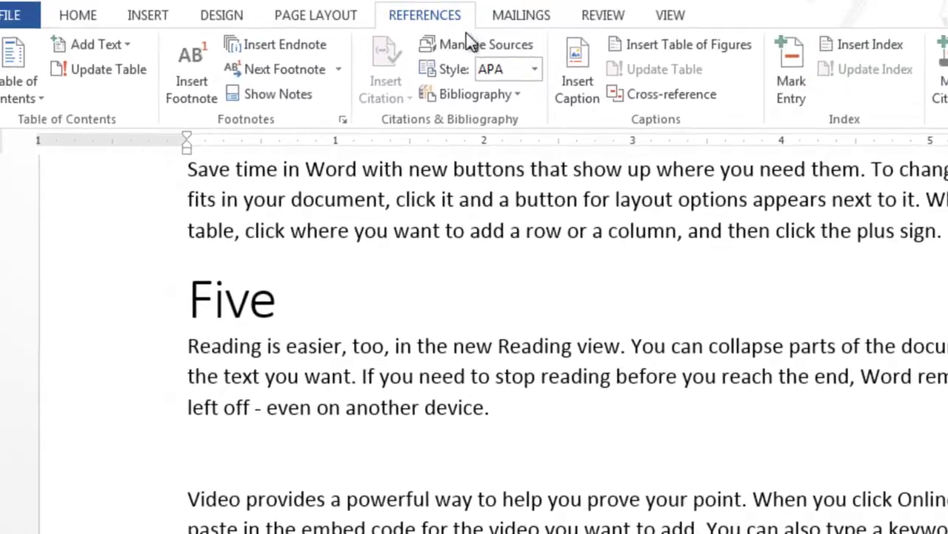
Step: Start a new source and try the Web site and Sound Recording source types
left_click(480, 45)
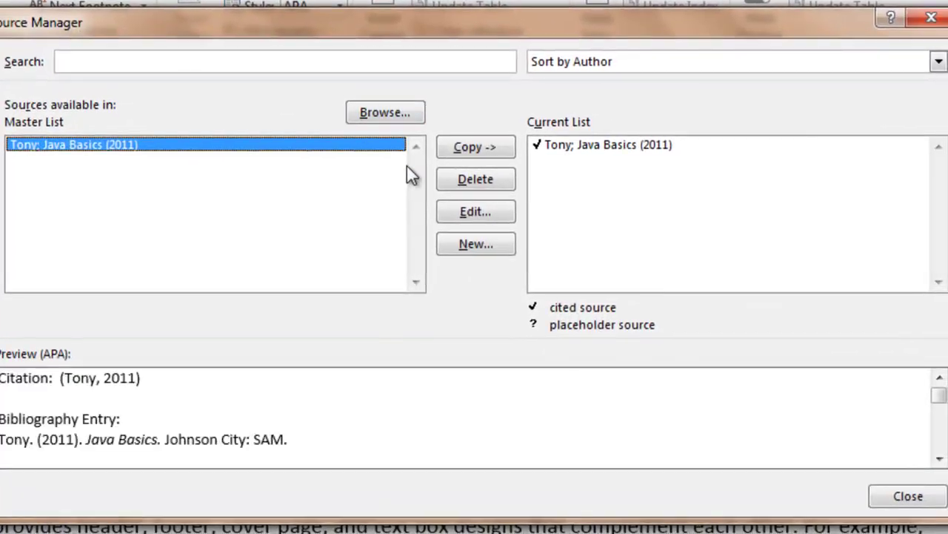
left_click(474, 238)
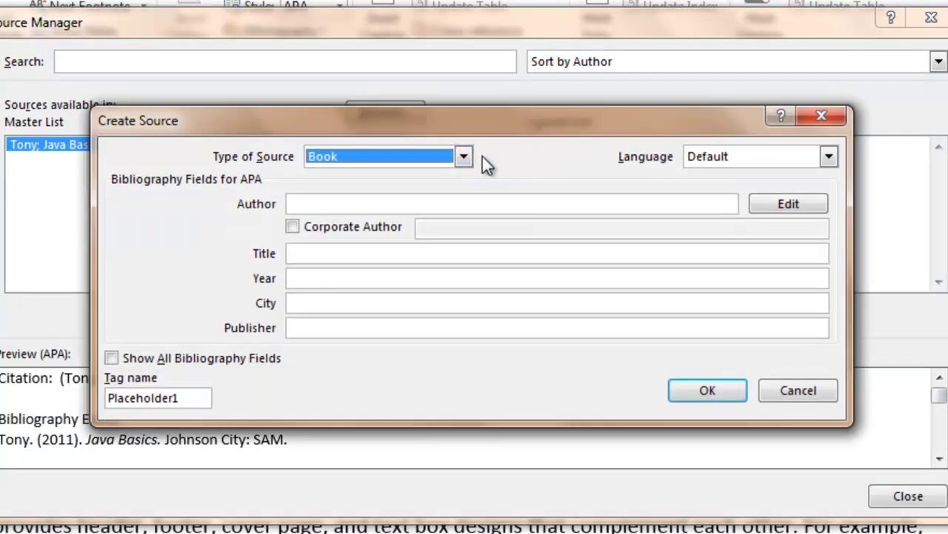
left_click(462, 157)
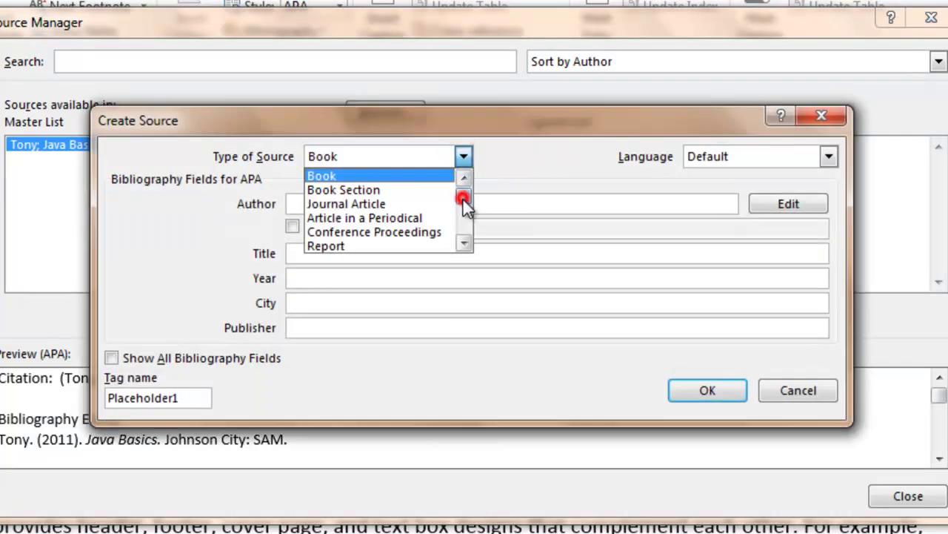
left_click_drag(463, 197, 465, 219)
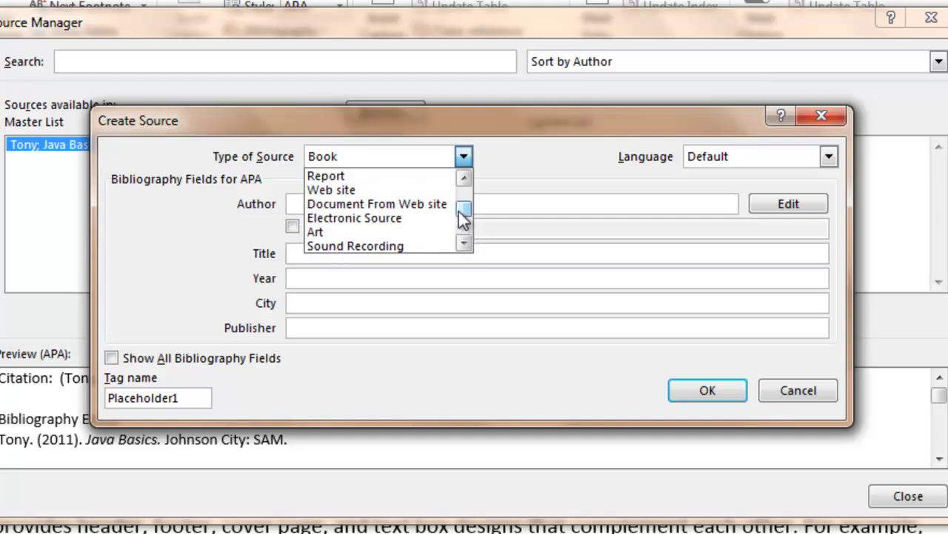
left_click(362, 194)
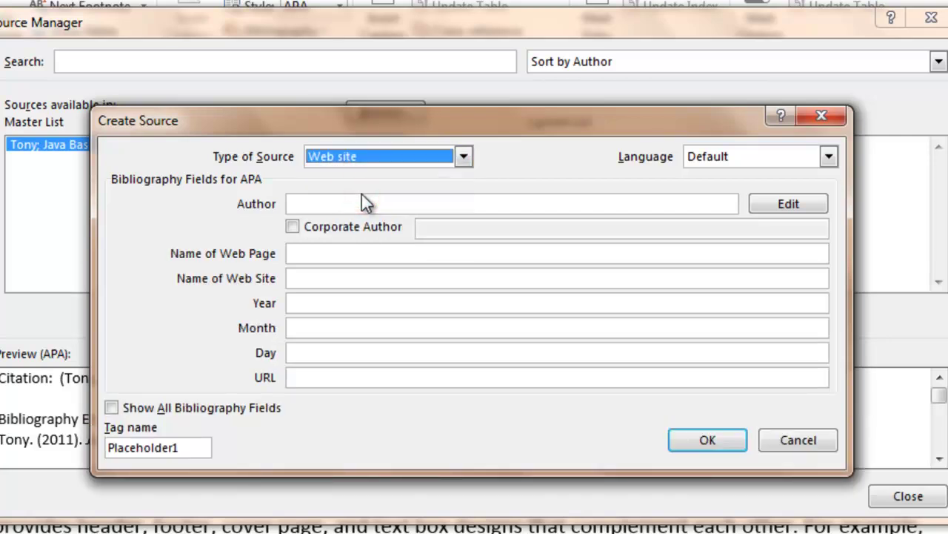
left_click(463, 155)
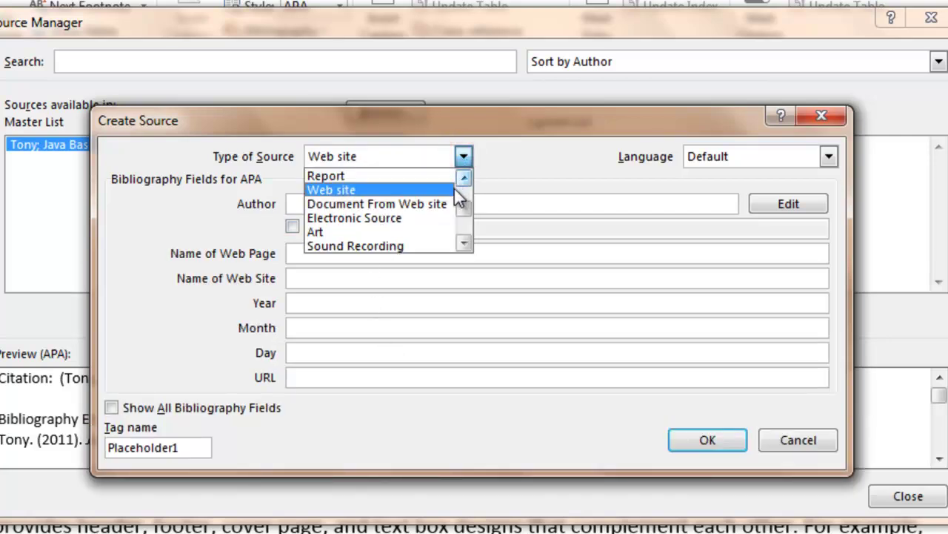
left_click(423, 246)
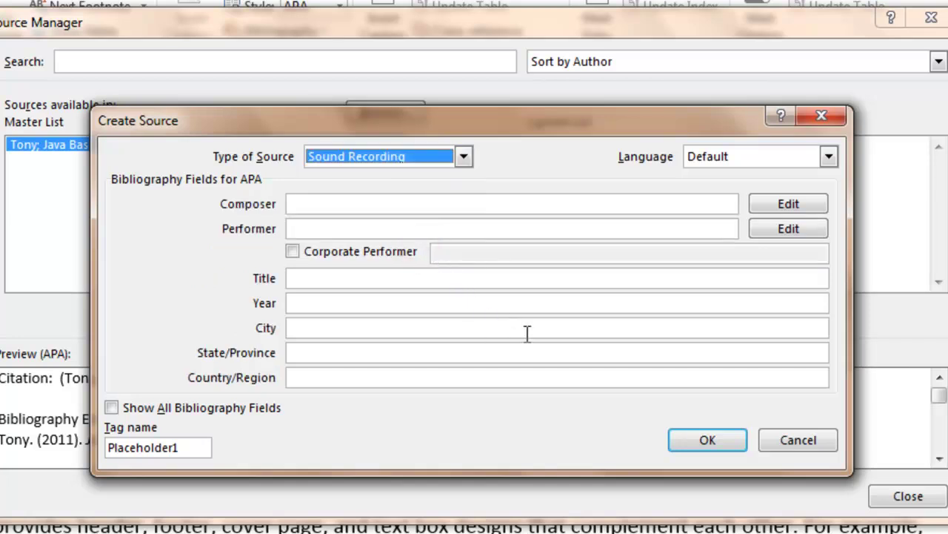
Step: Keep the Default language, toggle Show All Bibliography Fields, and cancel the new source
left_click(828, 157)
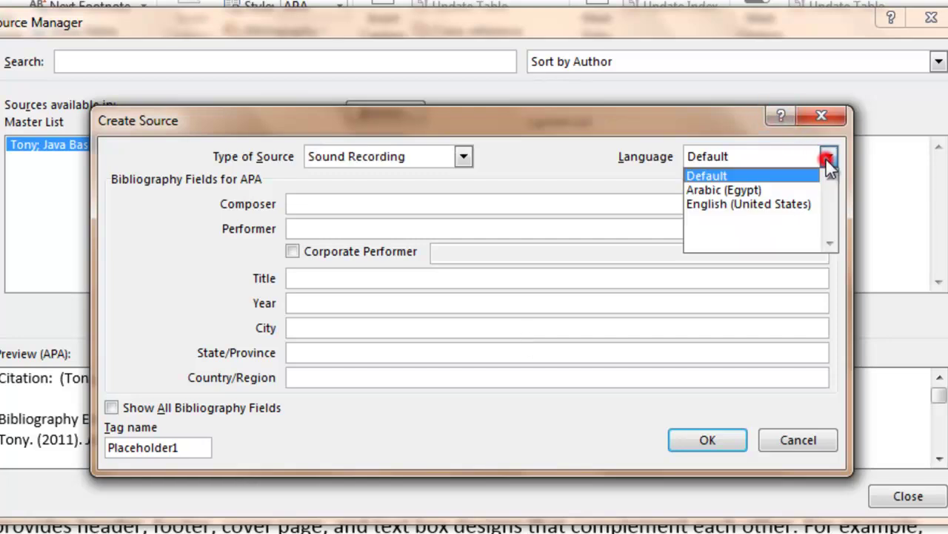
left_click(828, 158)
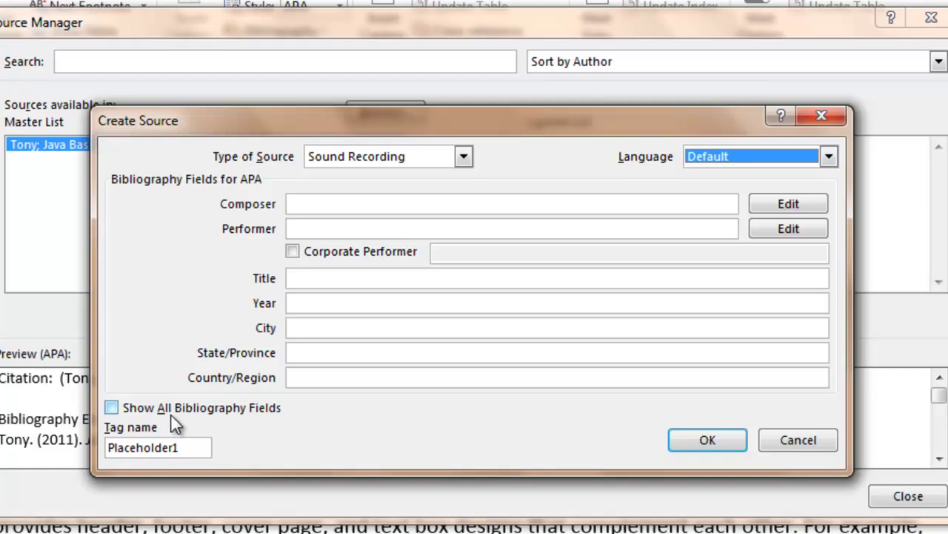
left_click(110, 408)
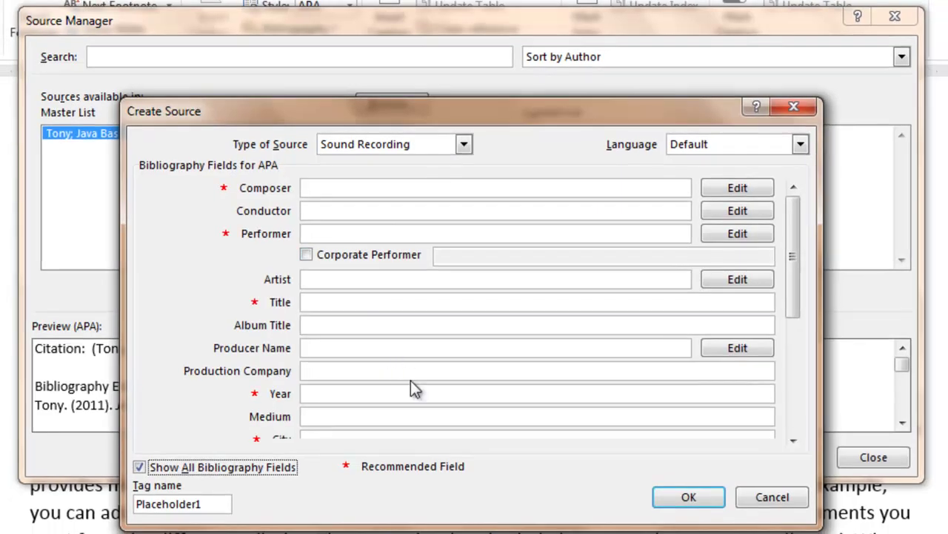
left_click(139, 466)
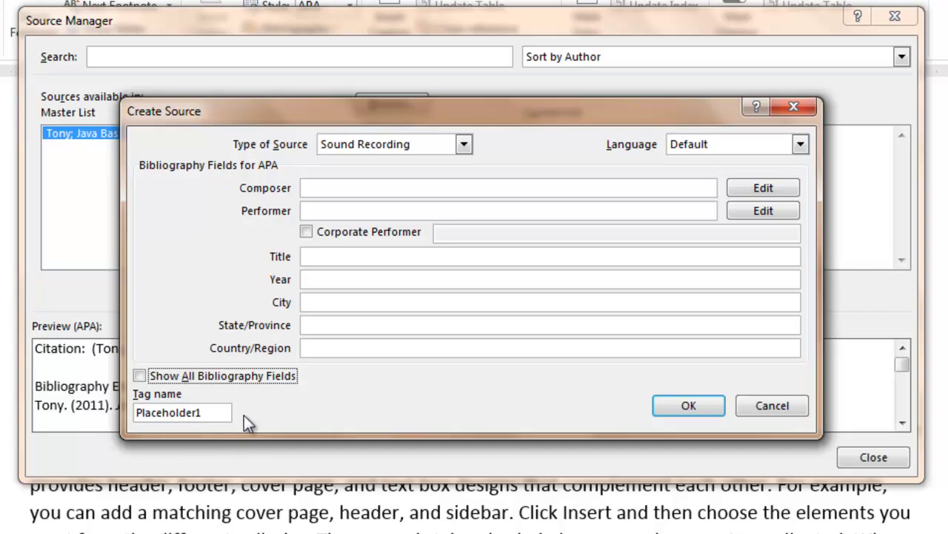
left_click(763, 404)
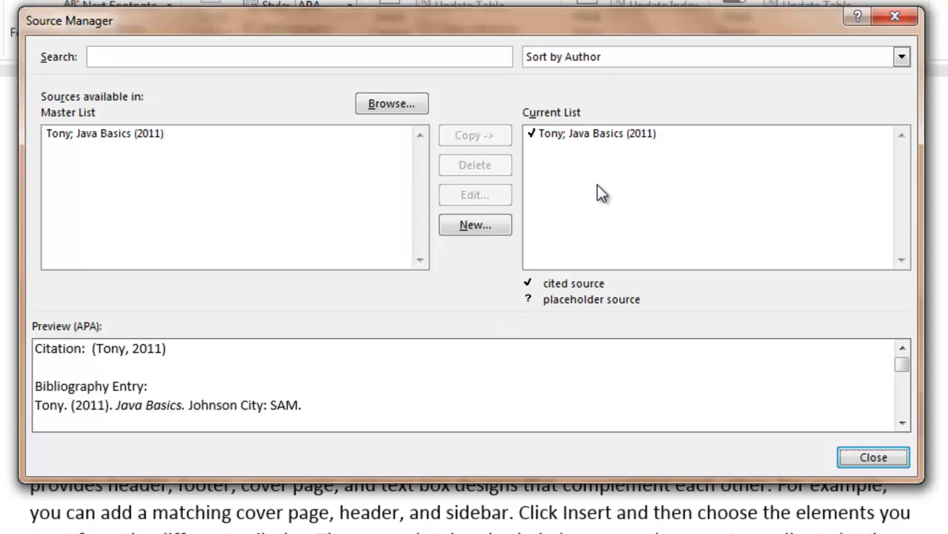
Step: Sort the Source Manager lists by year, select Java Basics, and close the manager
left_click(486, 55)
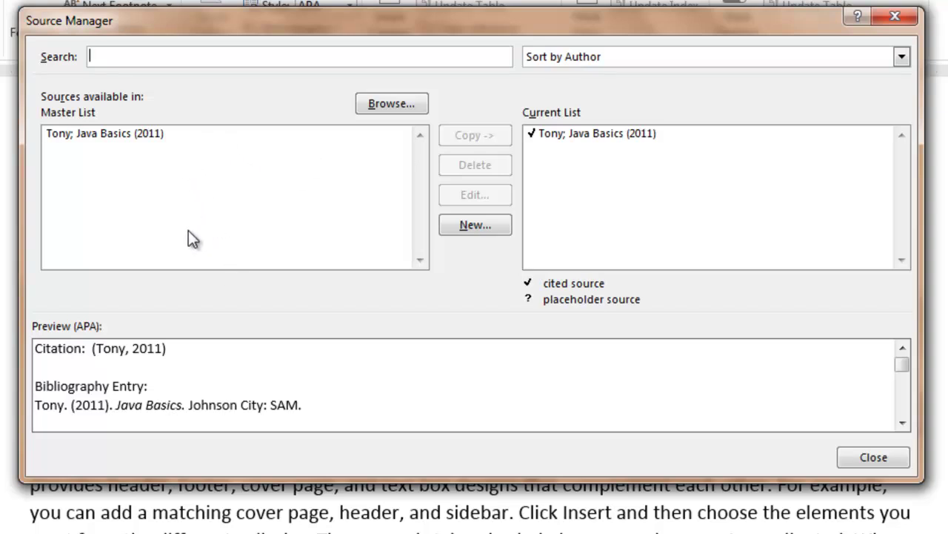
left_click(709, 61)
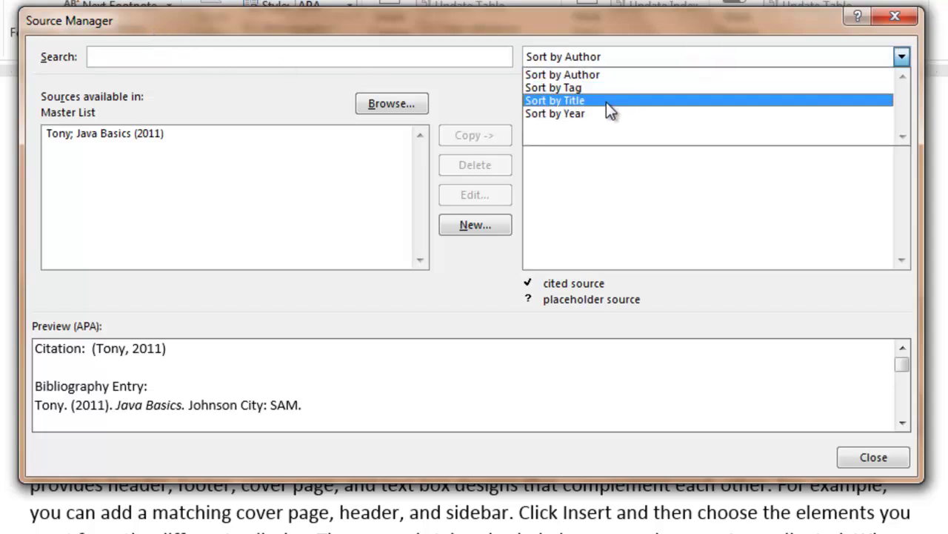
left_click(564, 113)
left_click(606, 201)
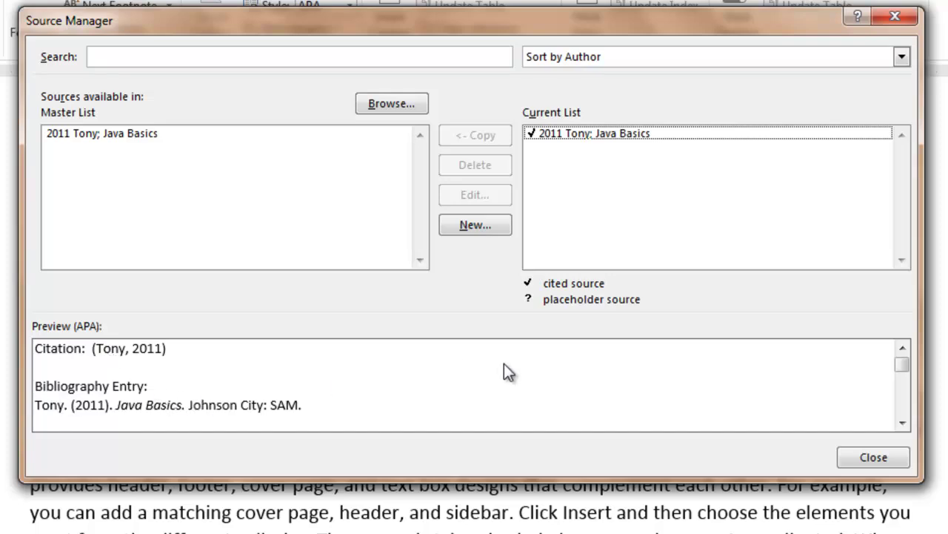
left_click(877, 459)
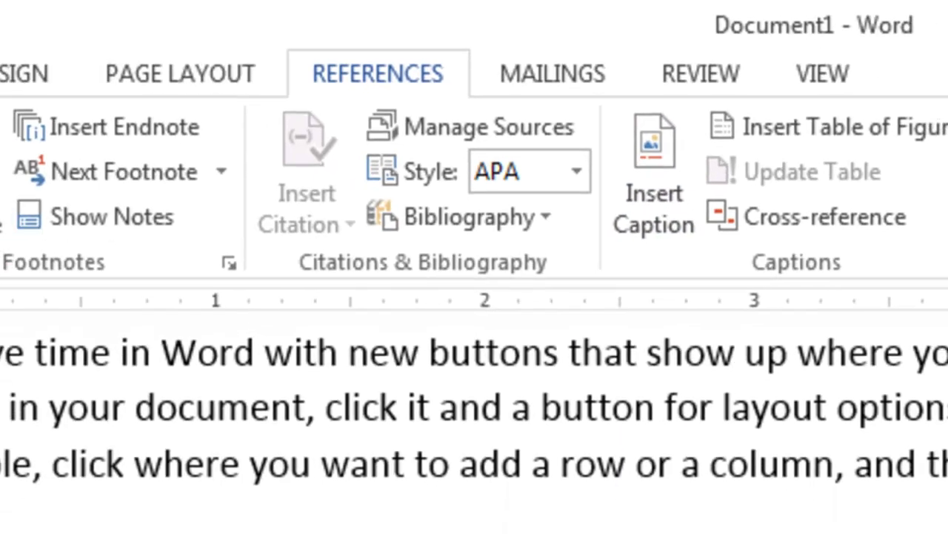
Step: Add two empty paragraphs after 'device.' under the Five heading
left_click(531, 449)
key("Return")
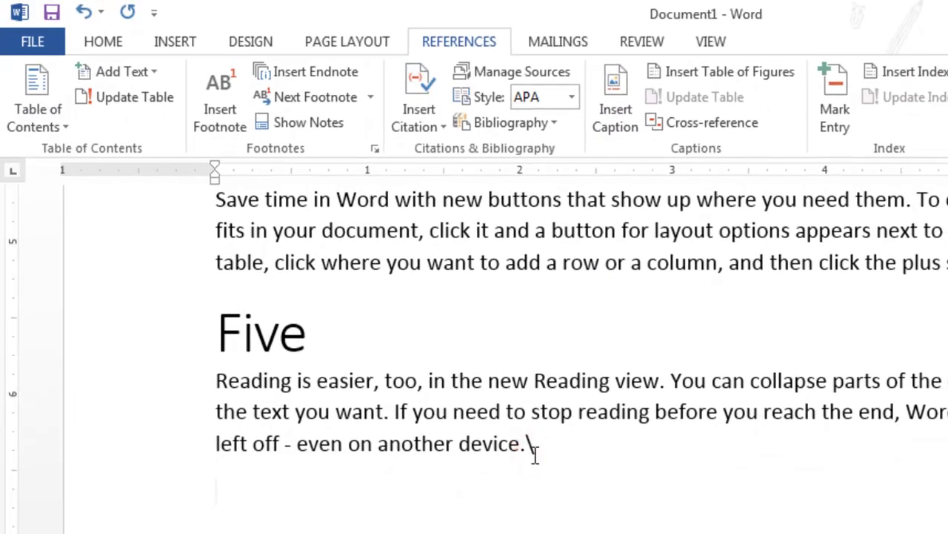
key("Return")
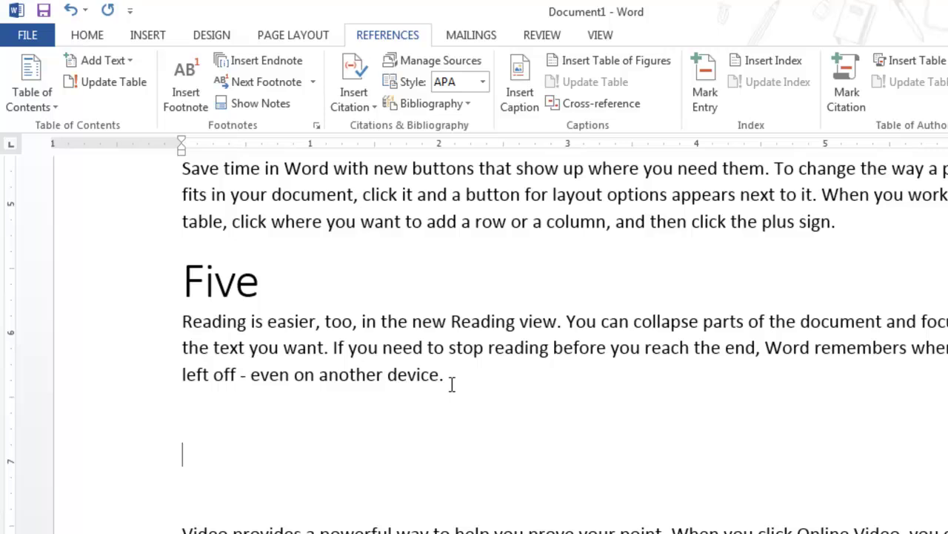
Step: Insert an empty 2x2 table on the new line
left_click(146, 37)
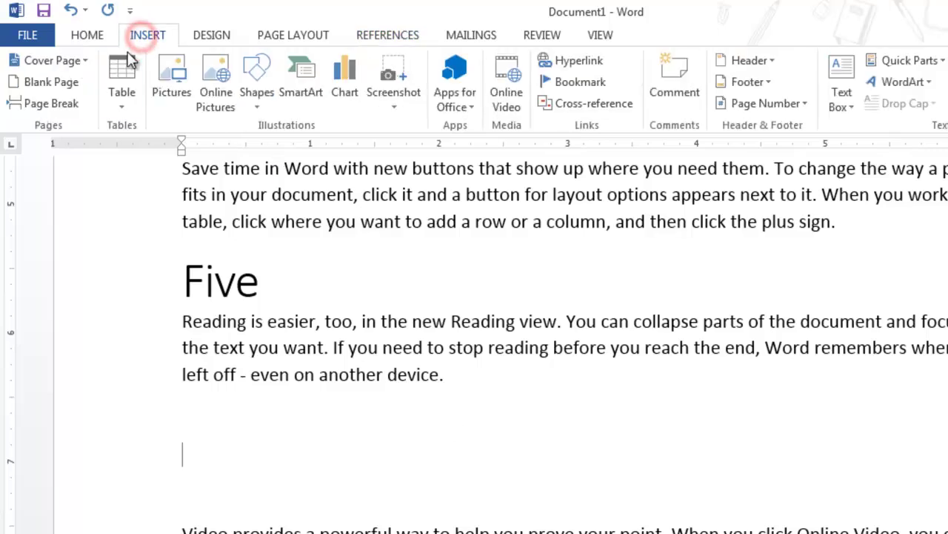
left_click(124, 69)
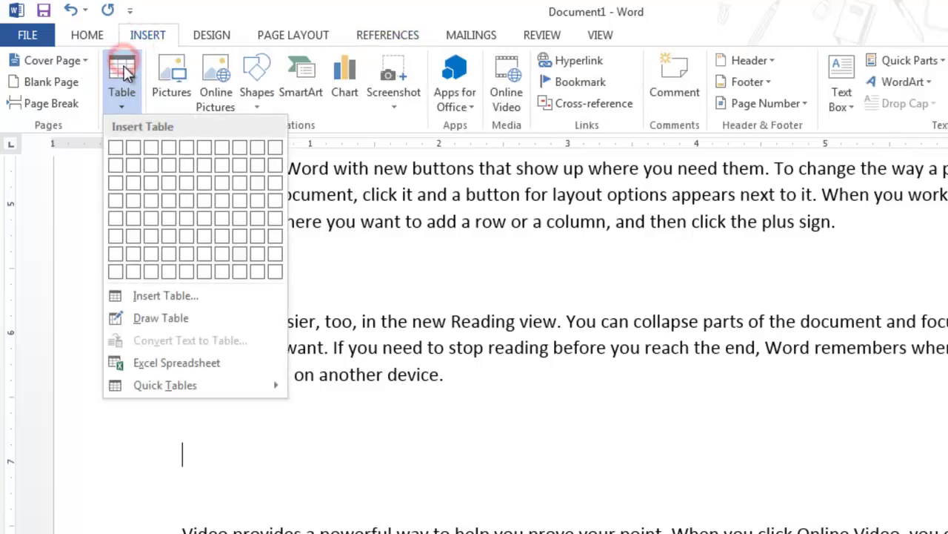
left_click(136, 167)
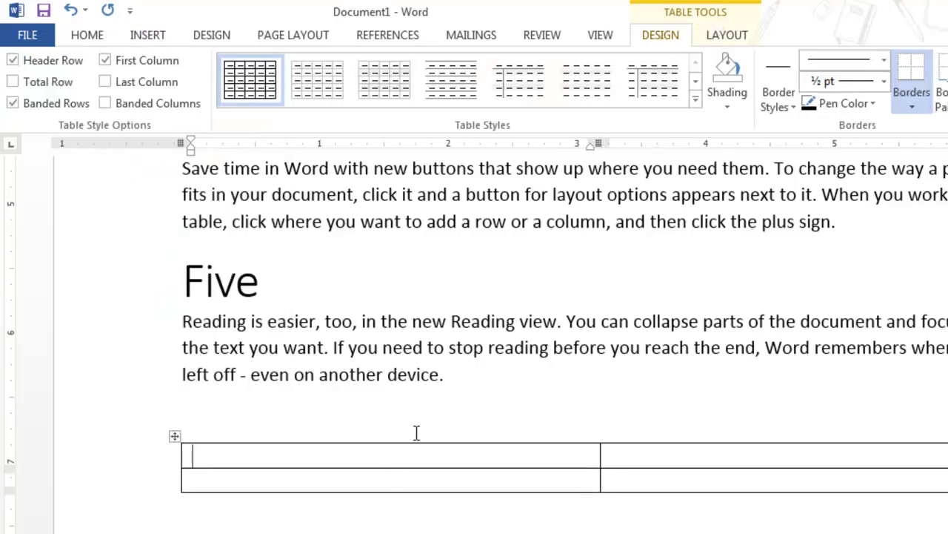
left_click(408, 41)
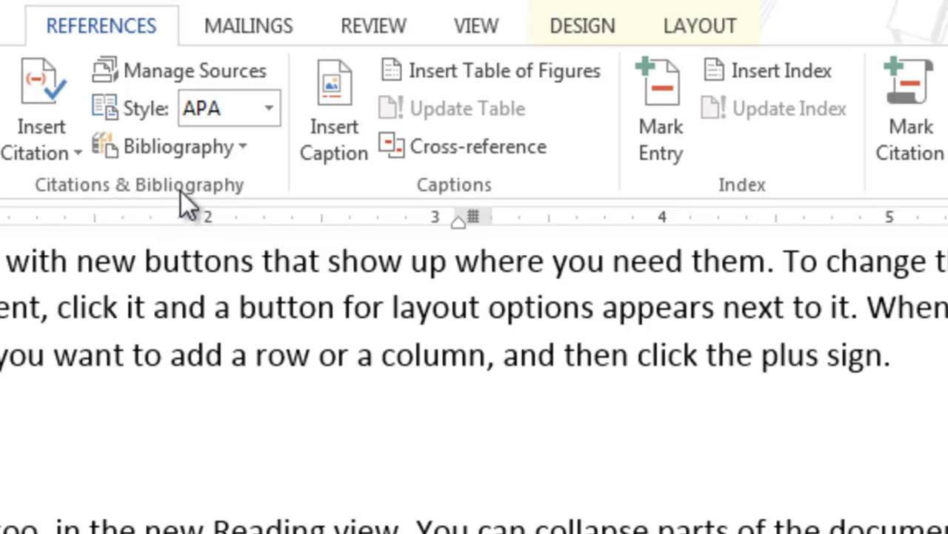
left_click(449, 191)
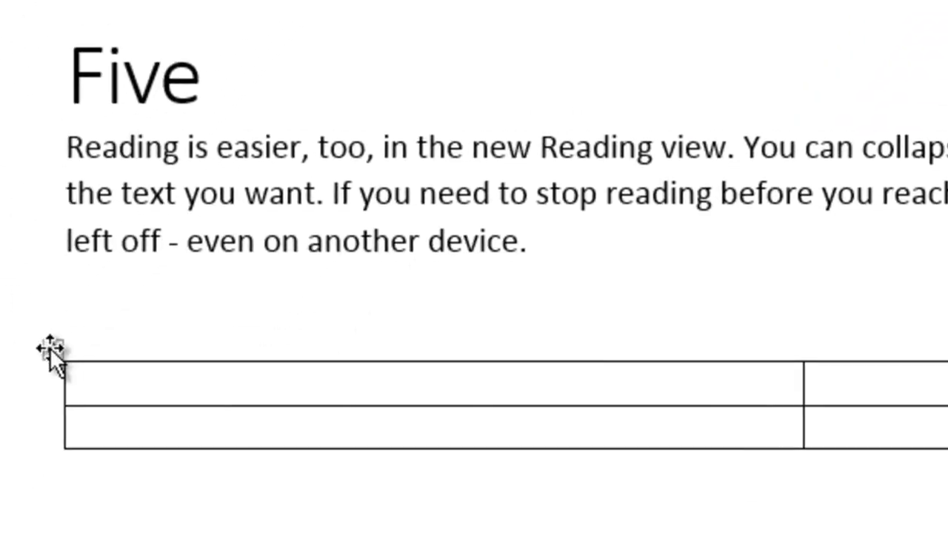
Step: Caption the table 'Table 1', positioned below the selected item
left_click(57, 343)
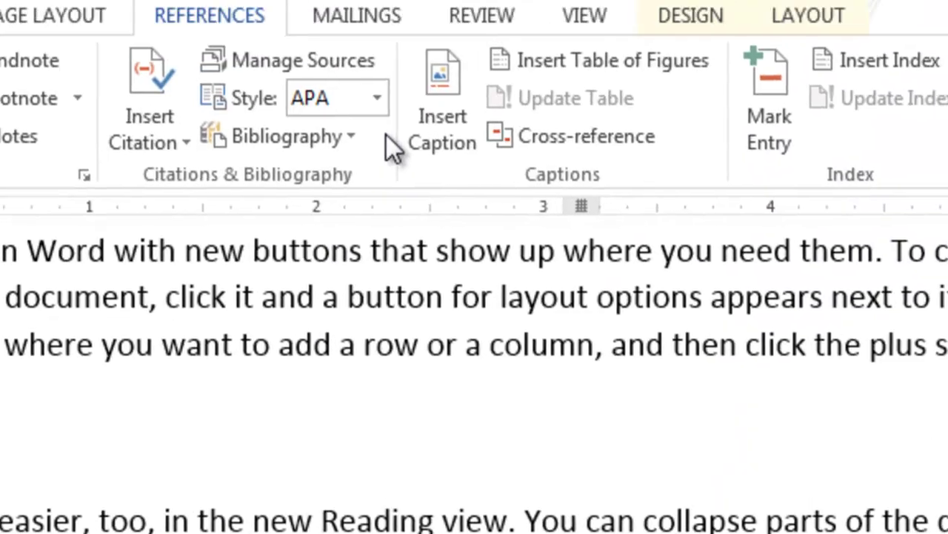
left_click(412, 138)
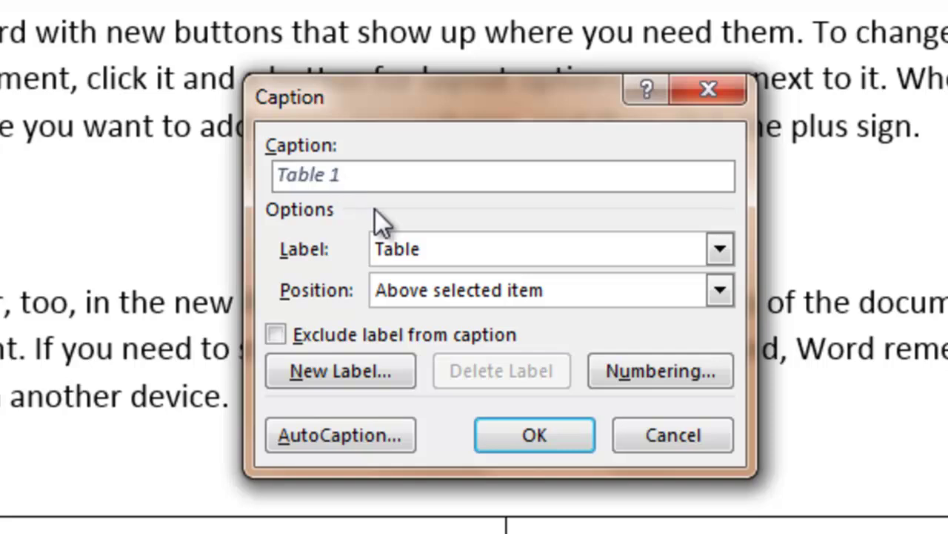
left_click(622, 302)
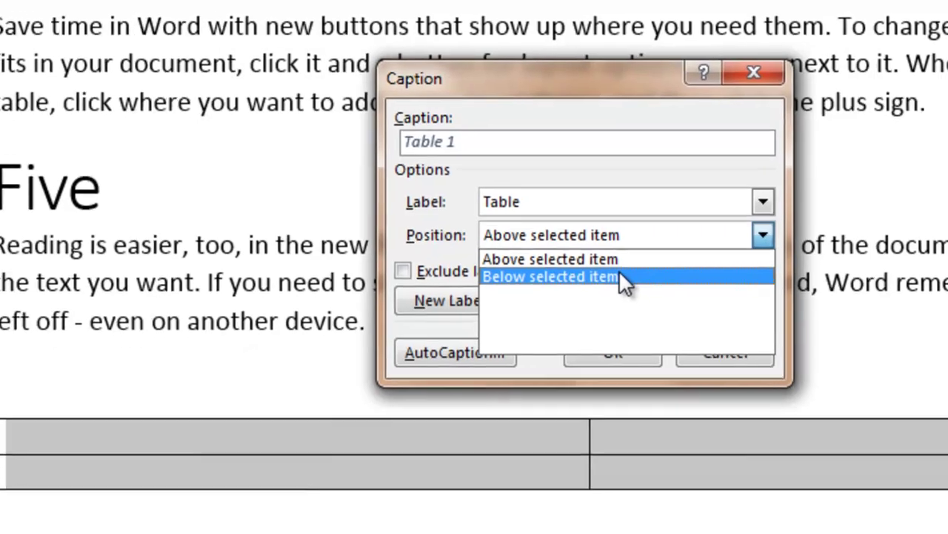
left_click(621, 276)
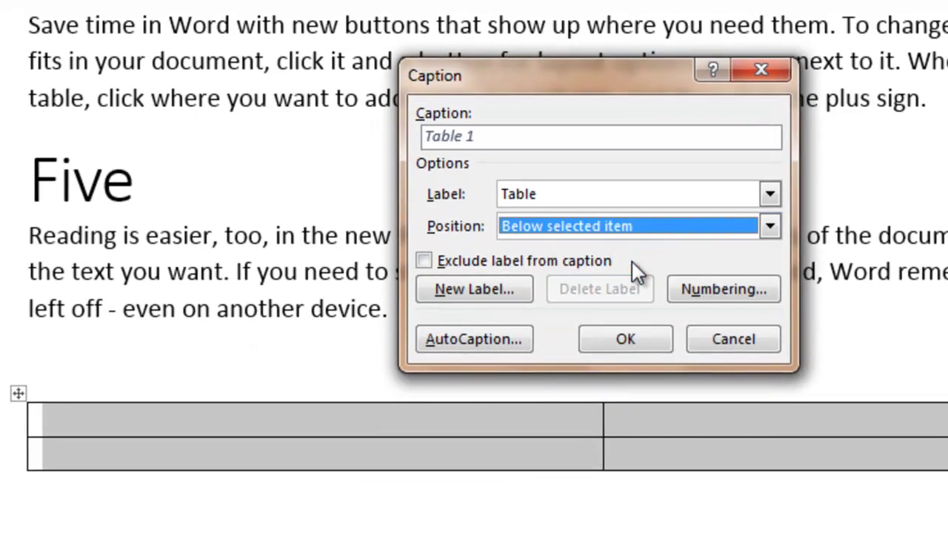
left_click(626, 341)
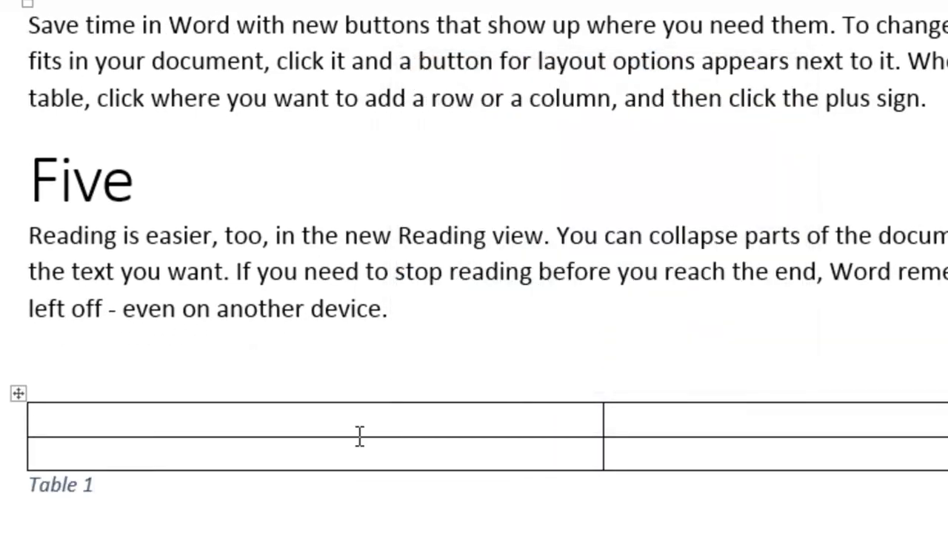
triple_click(131, 493)
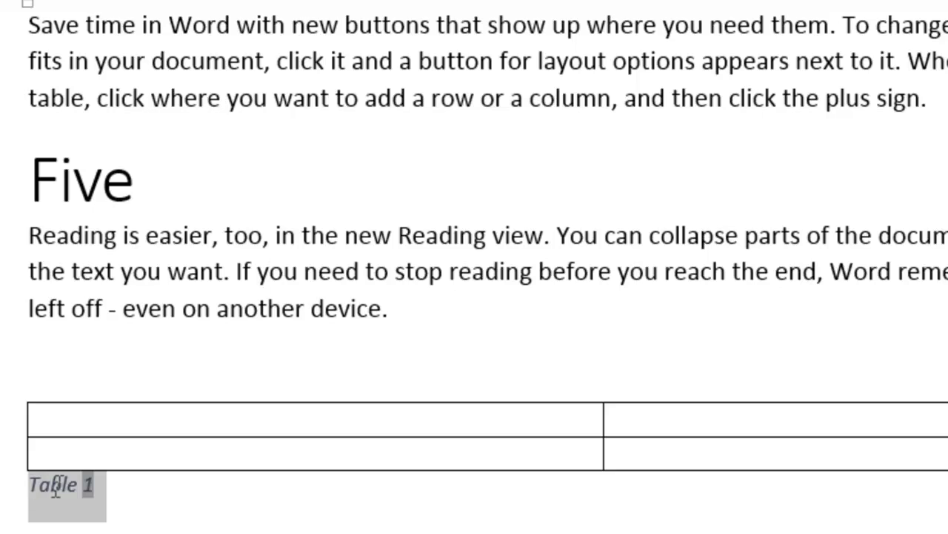
left_click(149, 494)
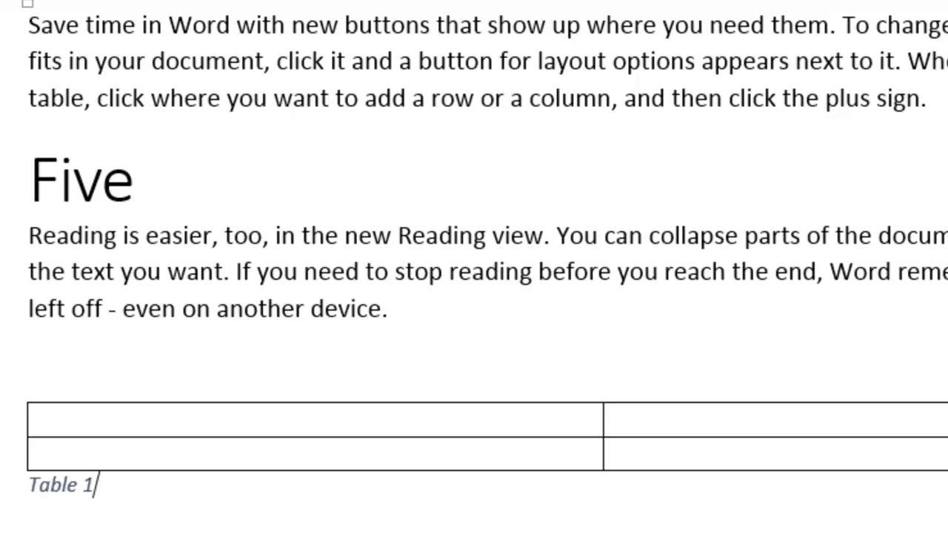
Step: Insert a table of figures on the empty line below Contents, listing Table 1
key("ctrl+Home")
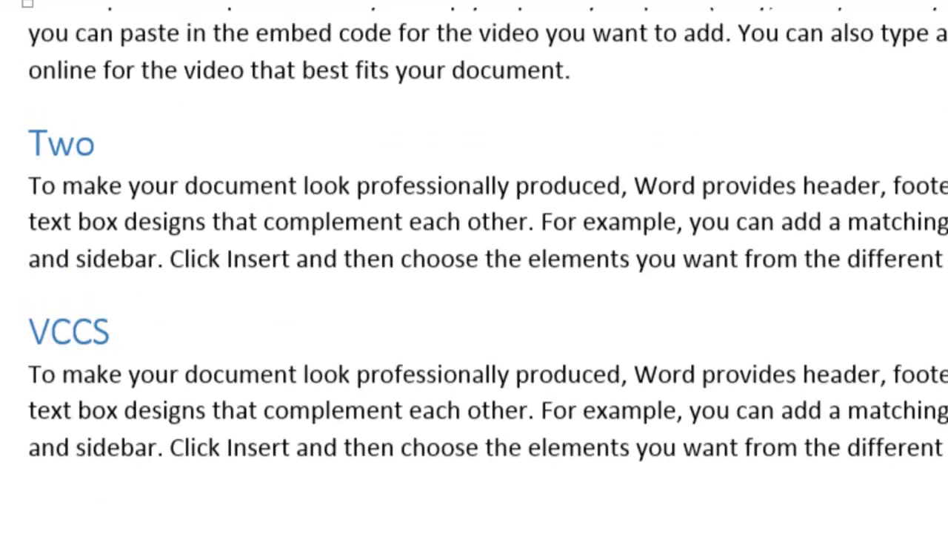
scroll(714, 413, "down", 3)
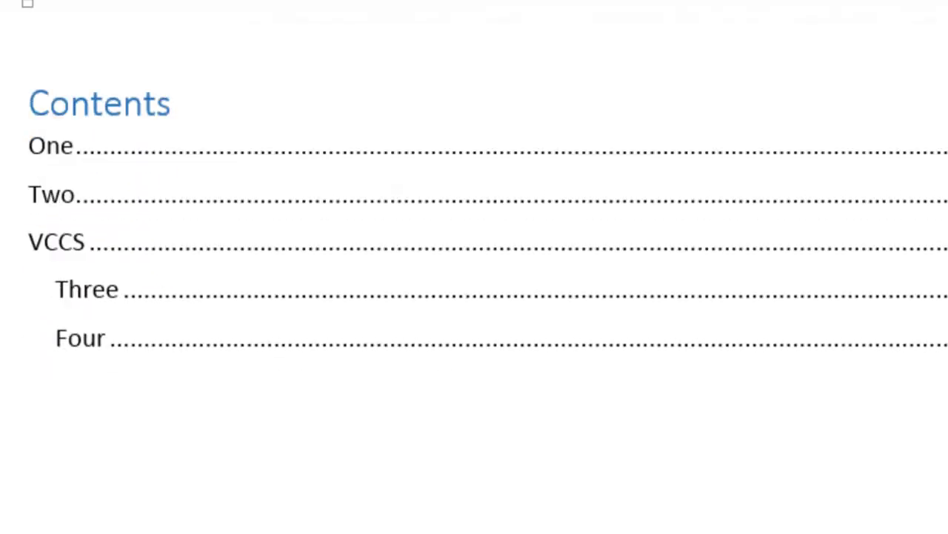
left_click(713, 413)
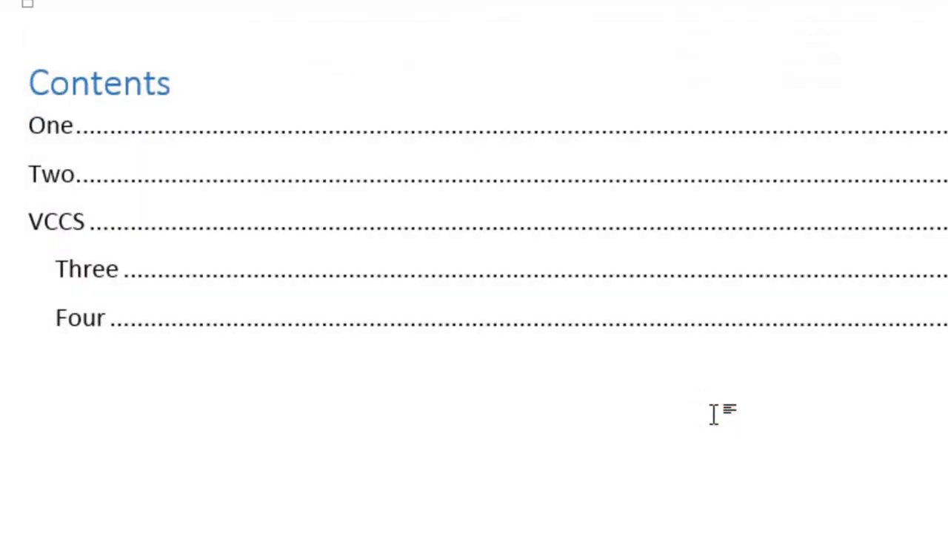
left_click(43, 456)
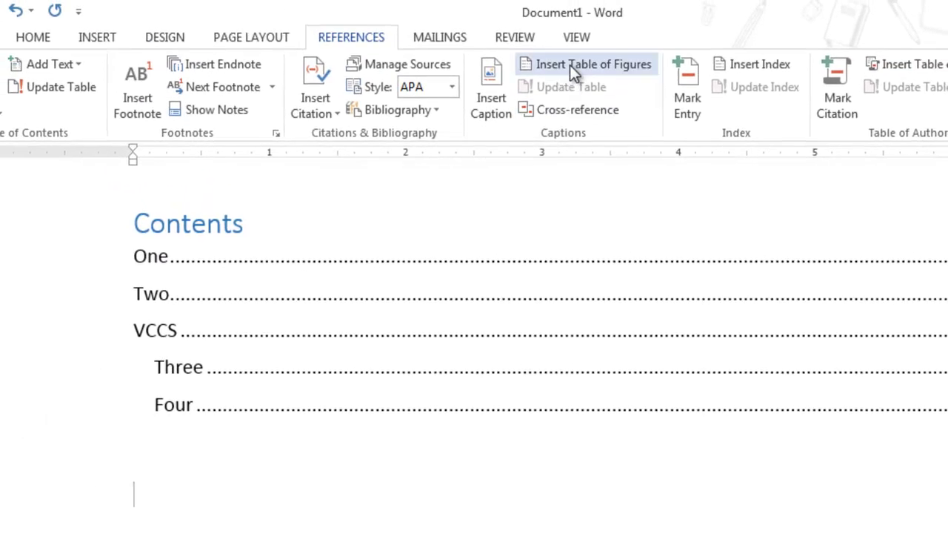
left_click(570, 64)
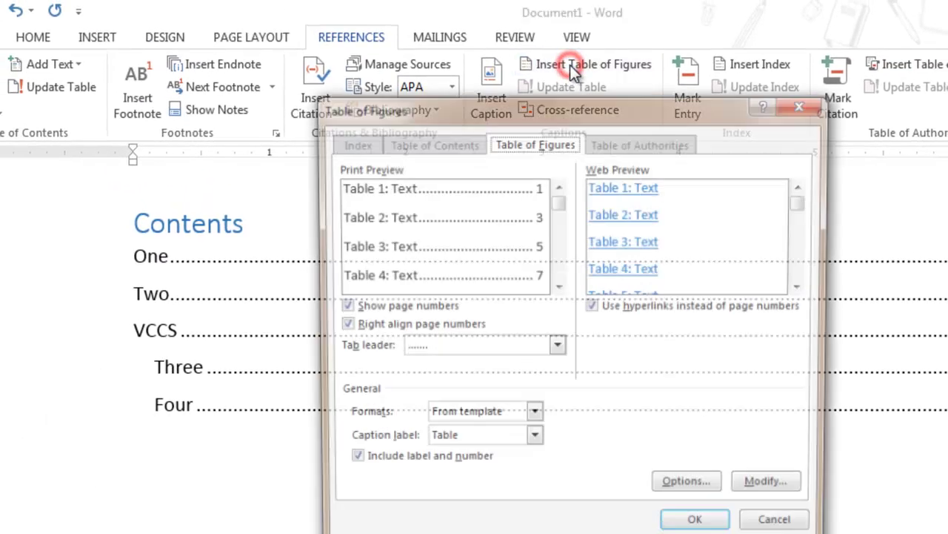
left_click(701, 529)
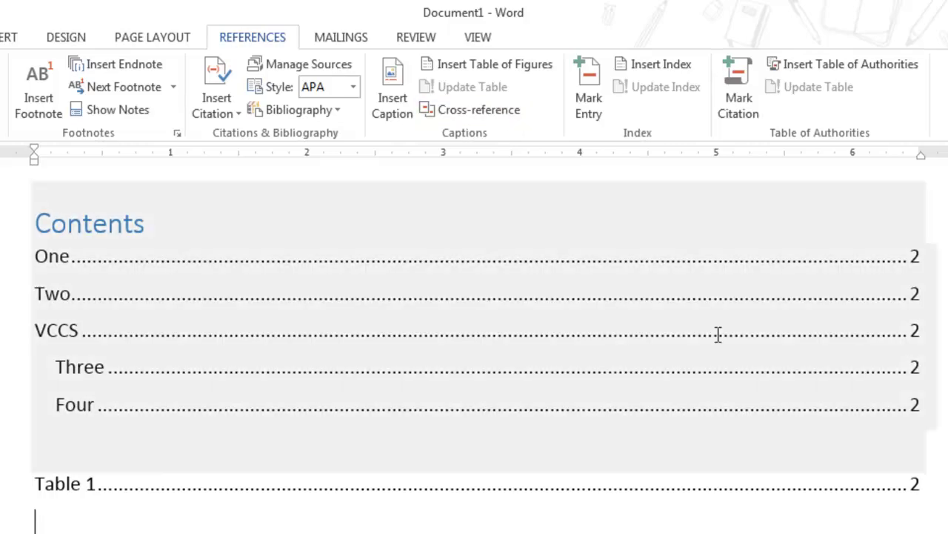
Step: Scroll to the paragraph and place the cursor before 'text box designs'
scroll(474, 334, "down", 20)
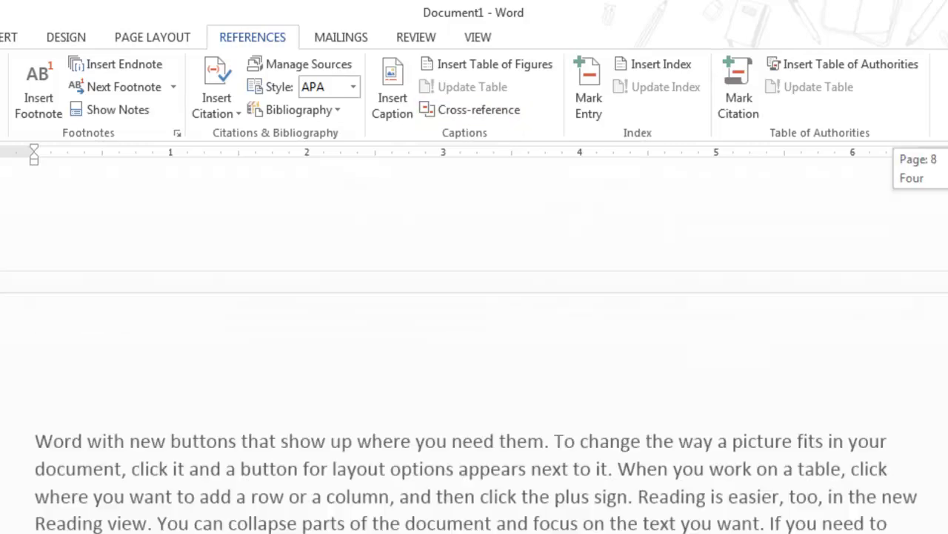
scroll(475, 348, "down", 10)
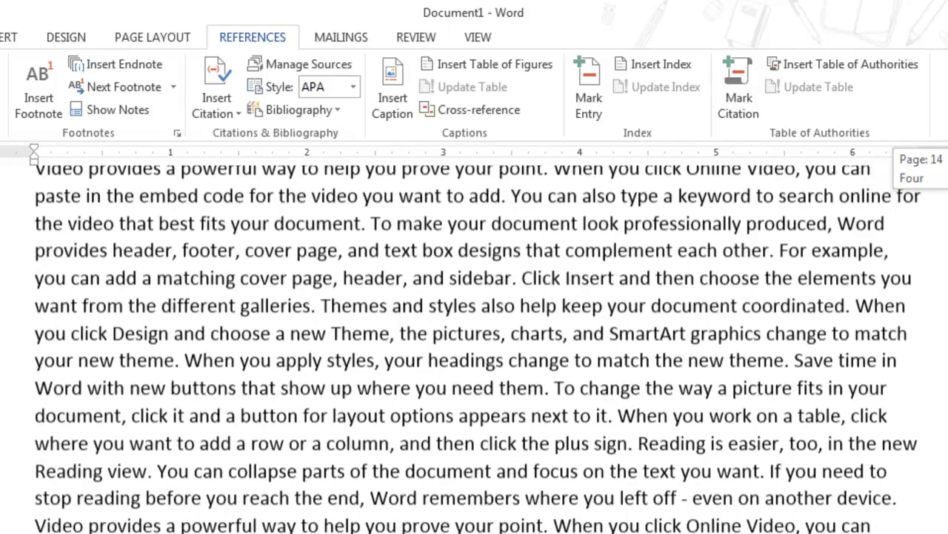
left_click_drag(941, 169, 941, 166)
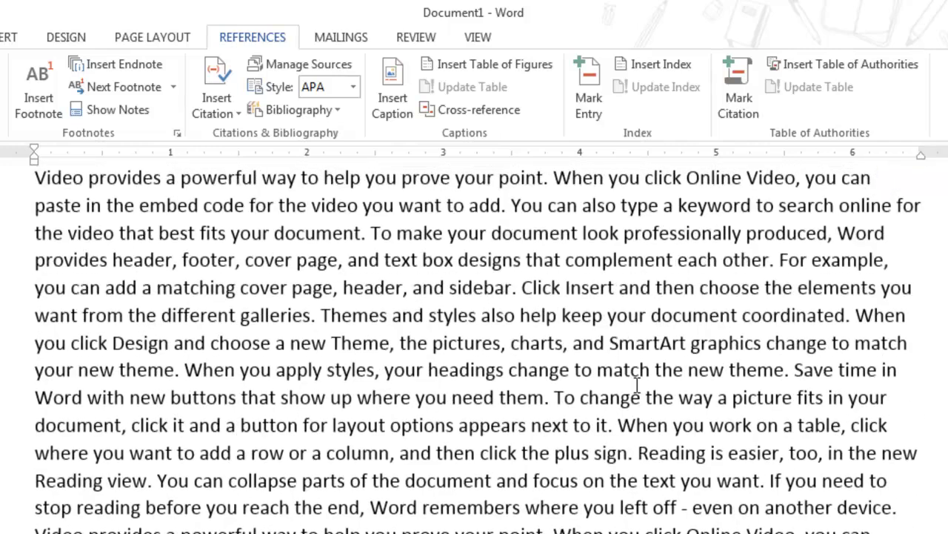
left_click_drag(387, 259, 418, 266)
left_click(397, 264)
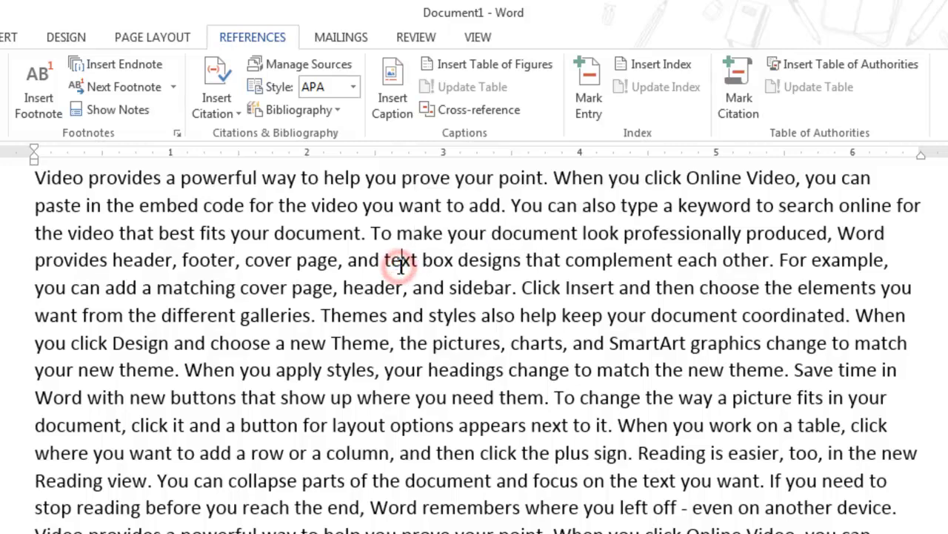
mouse_move(406, 261)
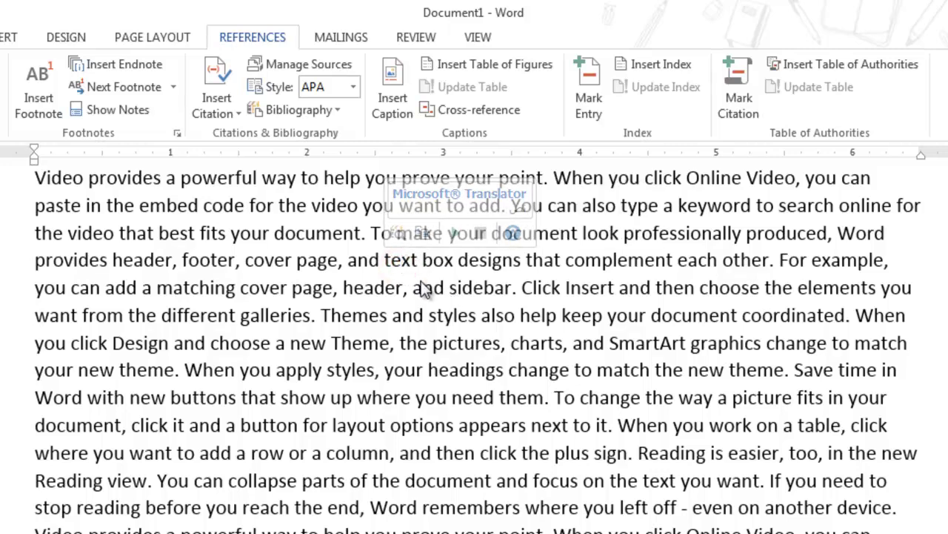
left_click(391, 259)
Step: Replace 'text box designs' with a cross-reference to the entire Table 1 caption
left_click_drag(383, 260, 520, 261)
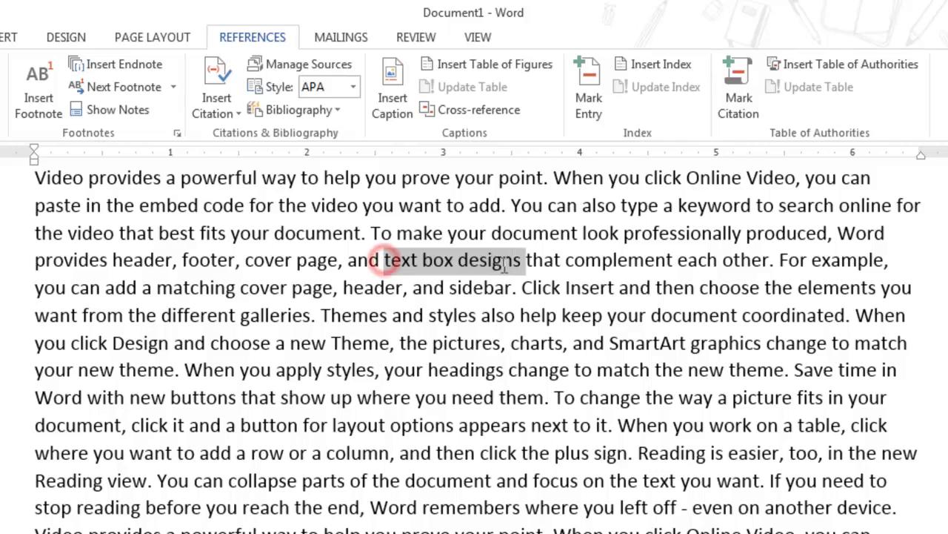
left_click(460, 109)
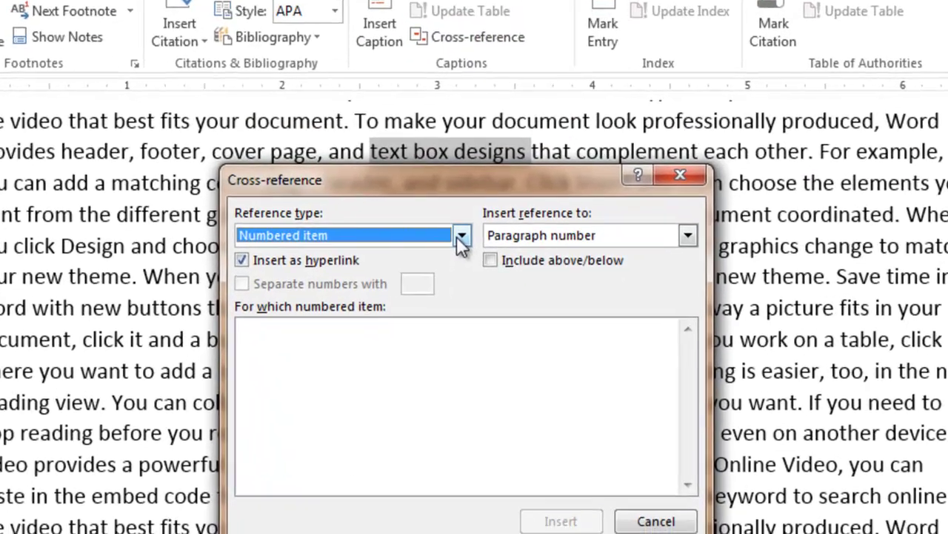
left_click(463, 285)
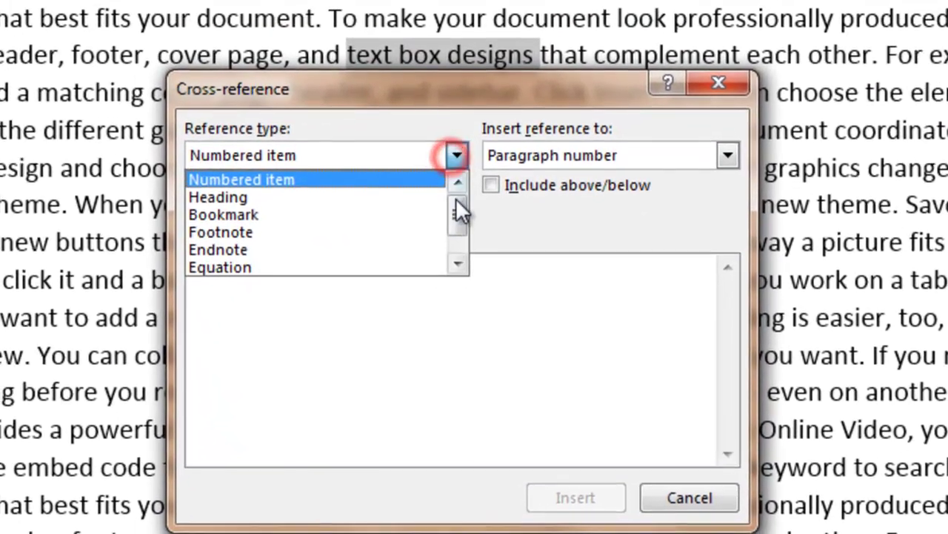
left_click_drag(464, 317, 466, 340)
left_click(341, 265)
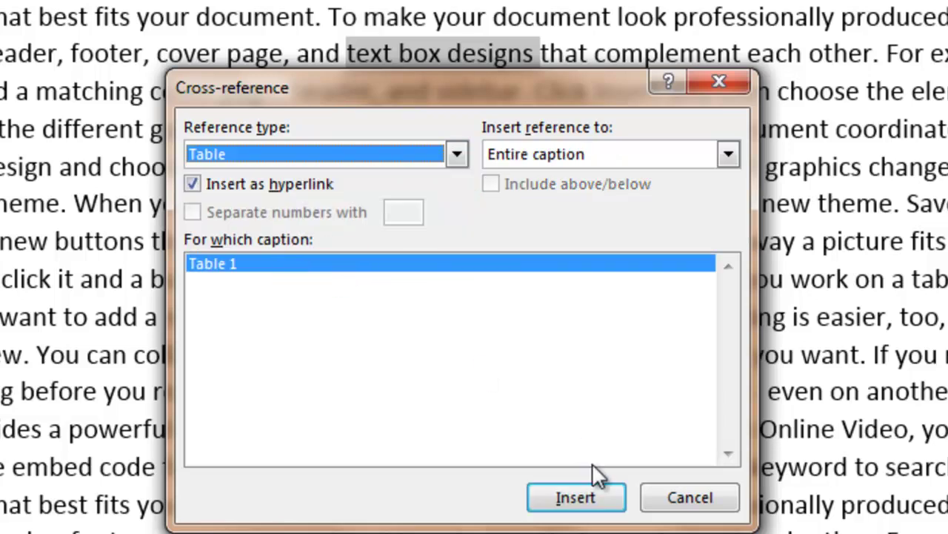
left_click(580, 499)
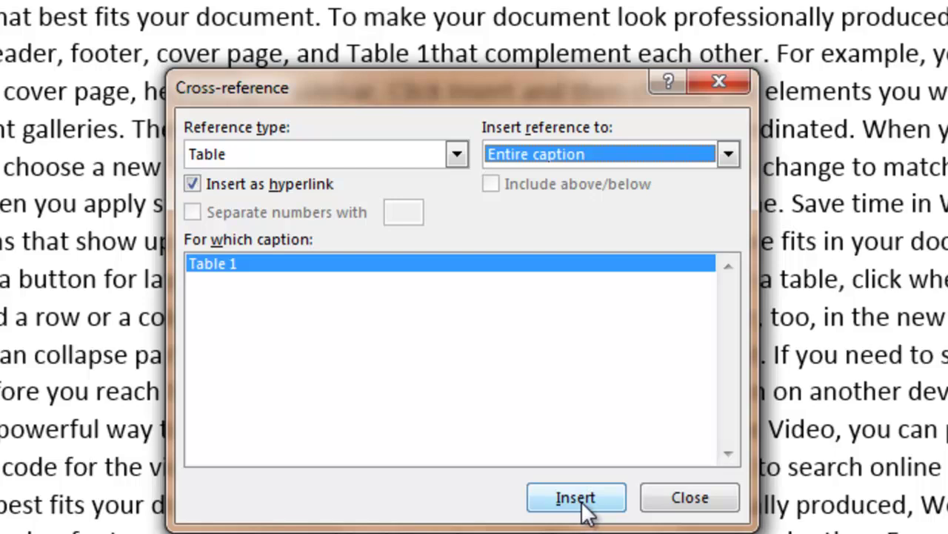
left_click(671, 501)
Step: Wrap the Table 1 reference in parentheses so the sentence shows '(Table 1)'
left_click(513, 175)
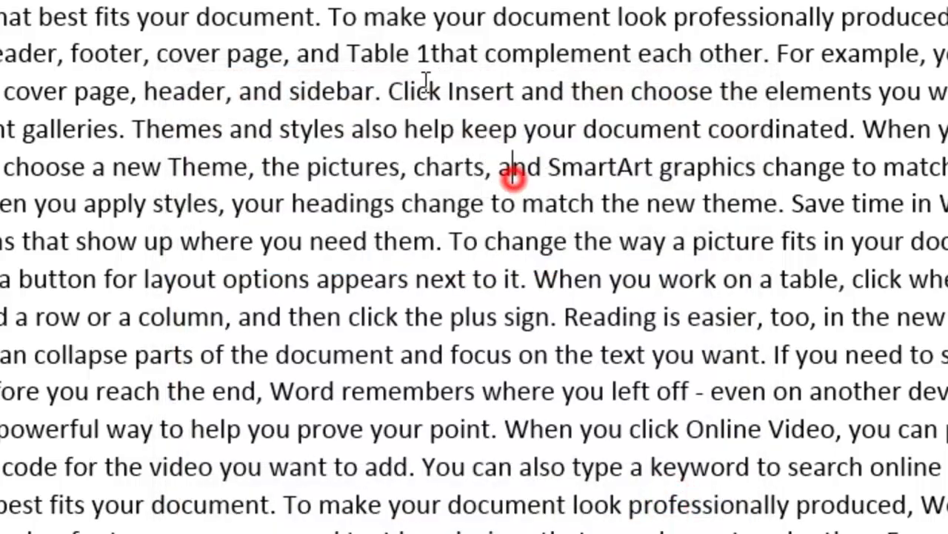
left_click(393, 55)
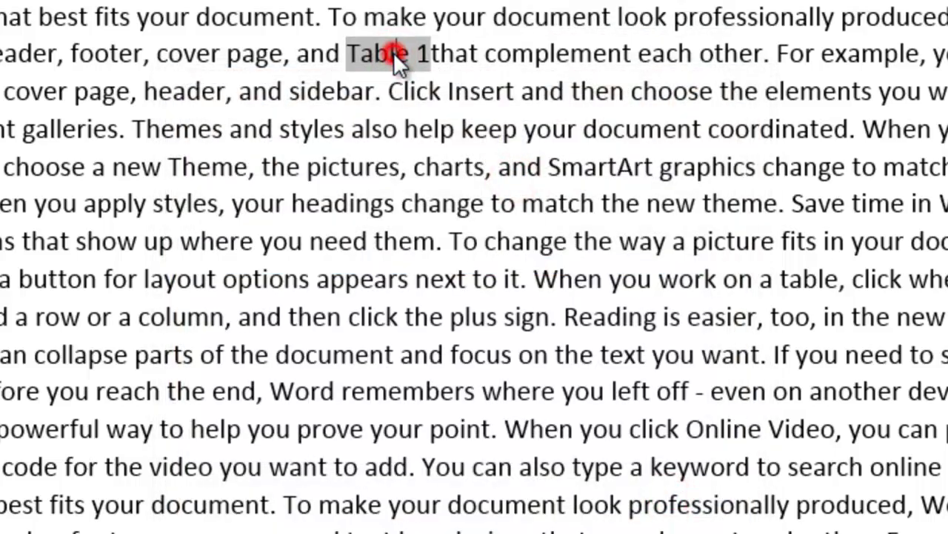
double_click(393, 51)
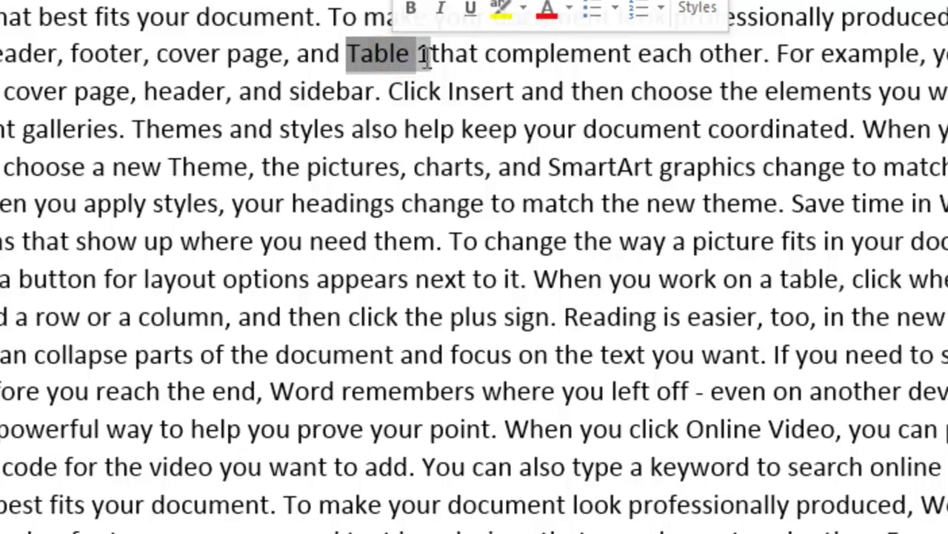
double_click(429, 52)
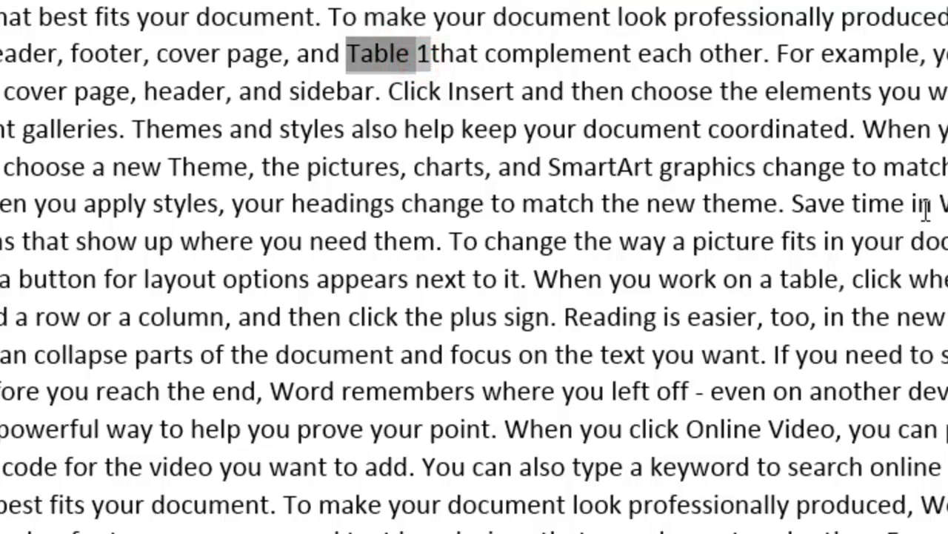
left_click(757, 181)
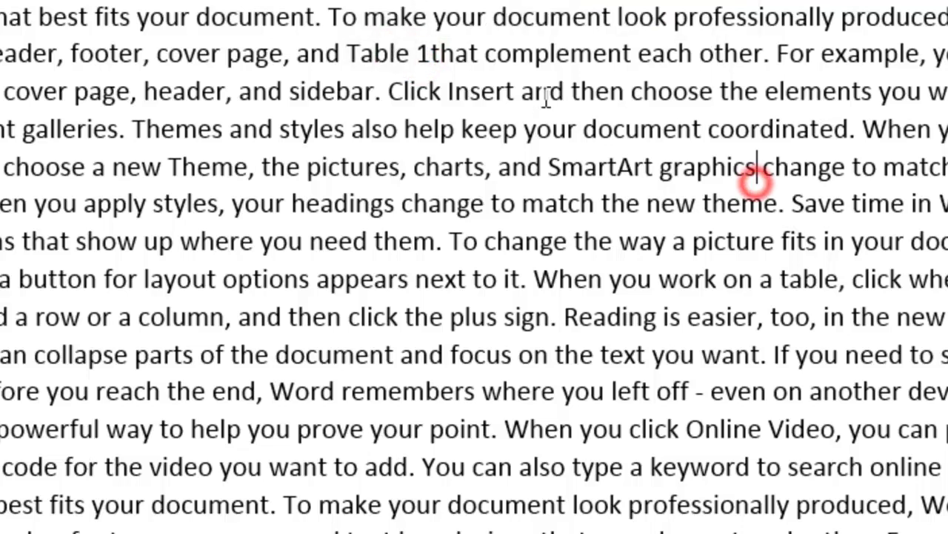
double_click(356, 52)
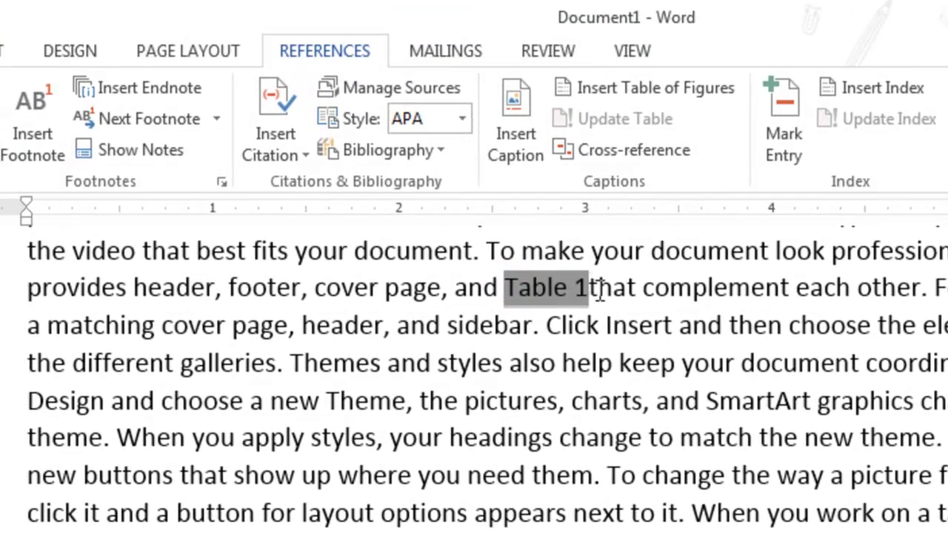
left_click(505, 277)
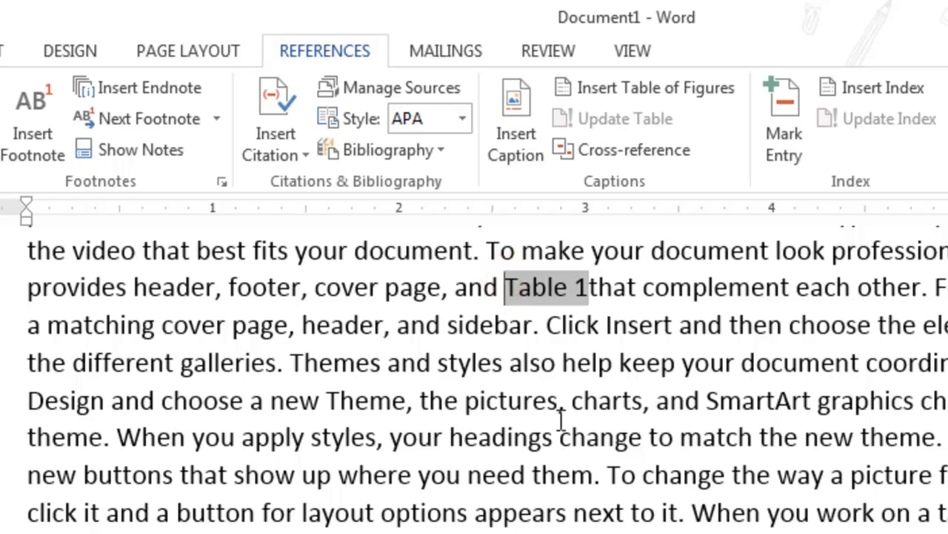
type("(")
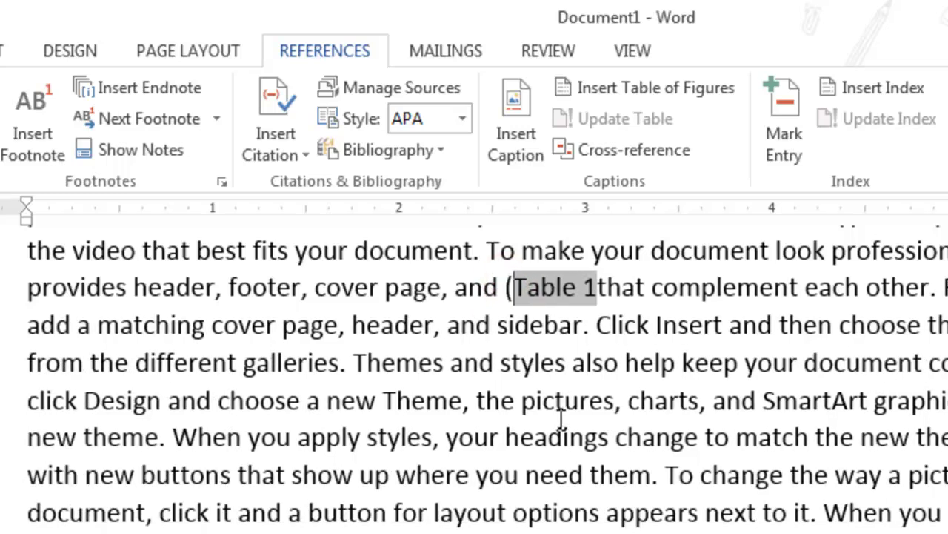
key("Right")
key("Right")
key("Right")
key("Right")
key("Right")
key("Right")
key("Right")
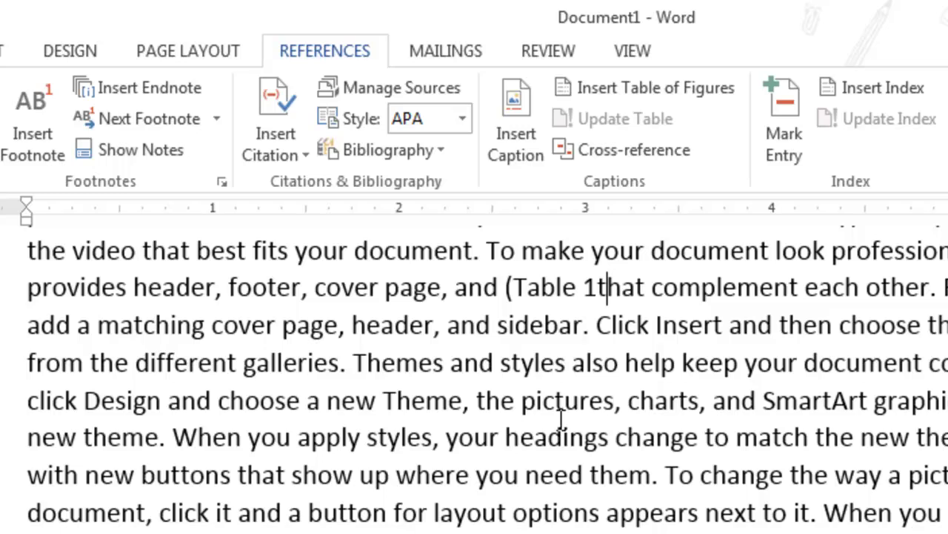
type(")")
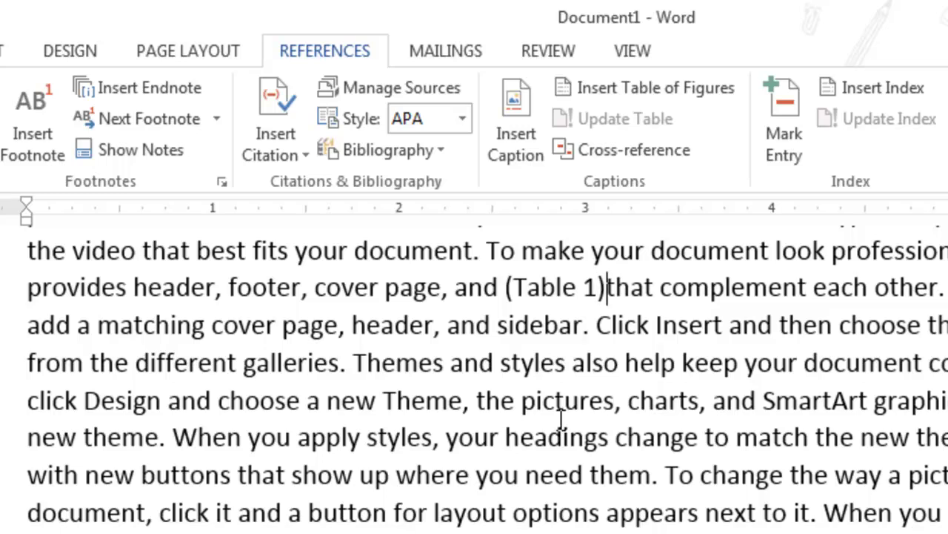
left_click(556, 286)
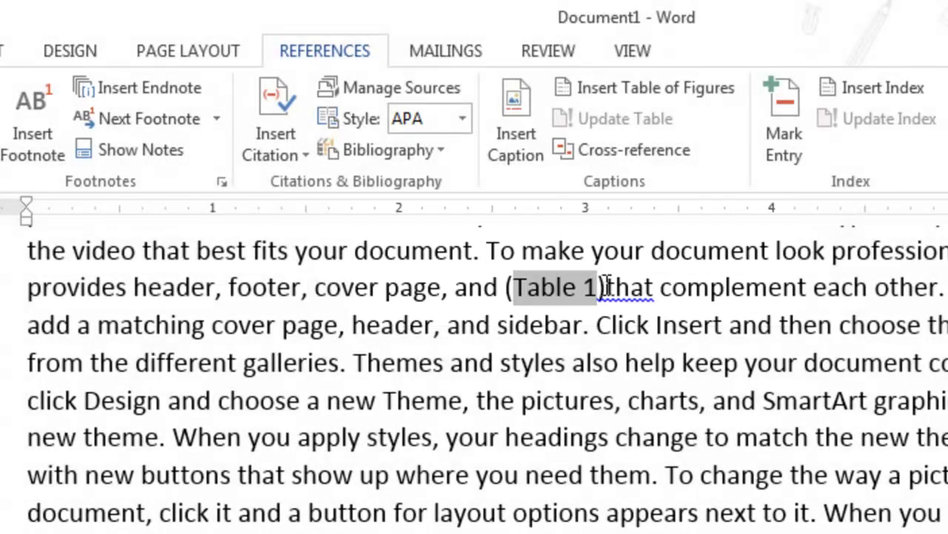
left_click(603, 286)
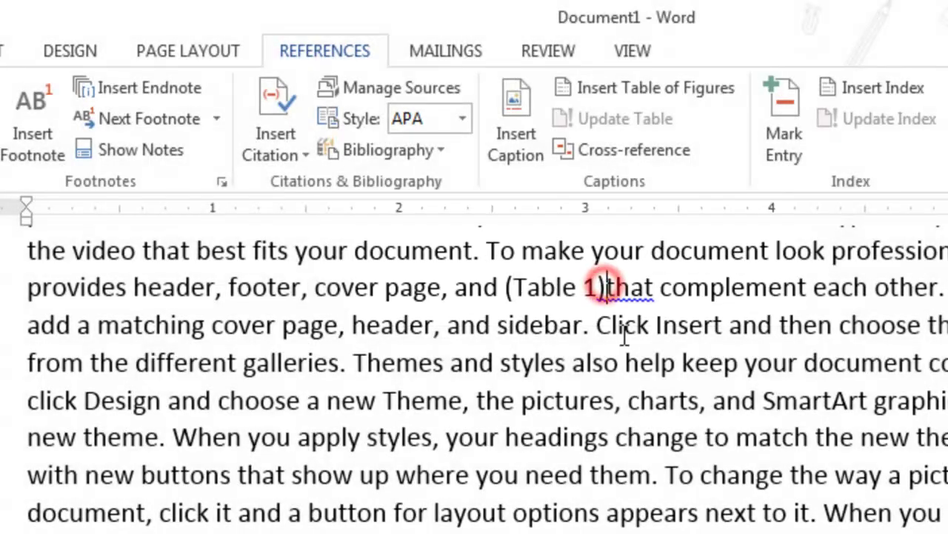
left_click(555, 288)
Step: Follow the Table 1 cross-reference to its caption, then look over the References and Mailings tabs
left_click(555, 287, "ctrl")
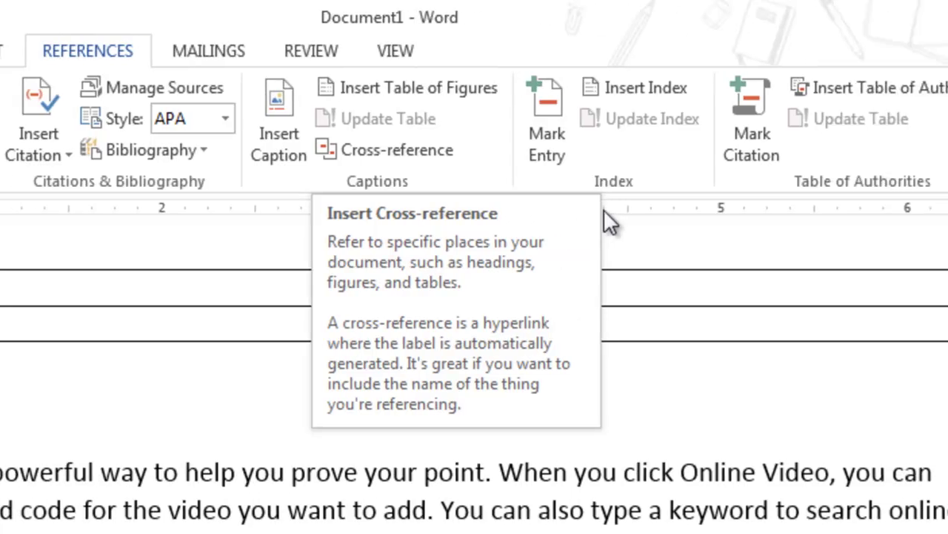
left_click(864, 183)
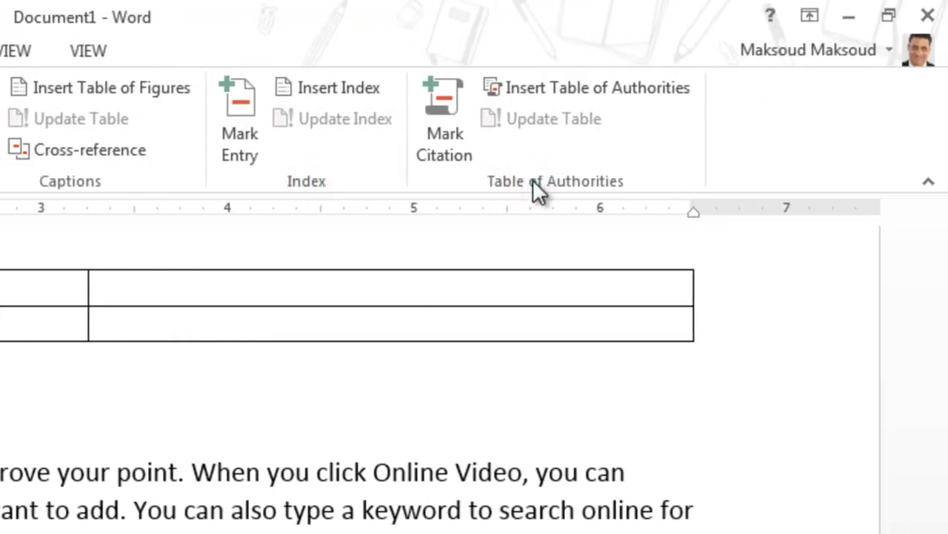
left_click(691, 56)
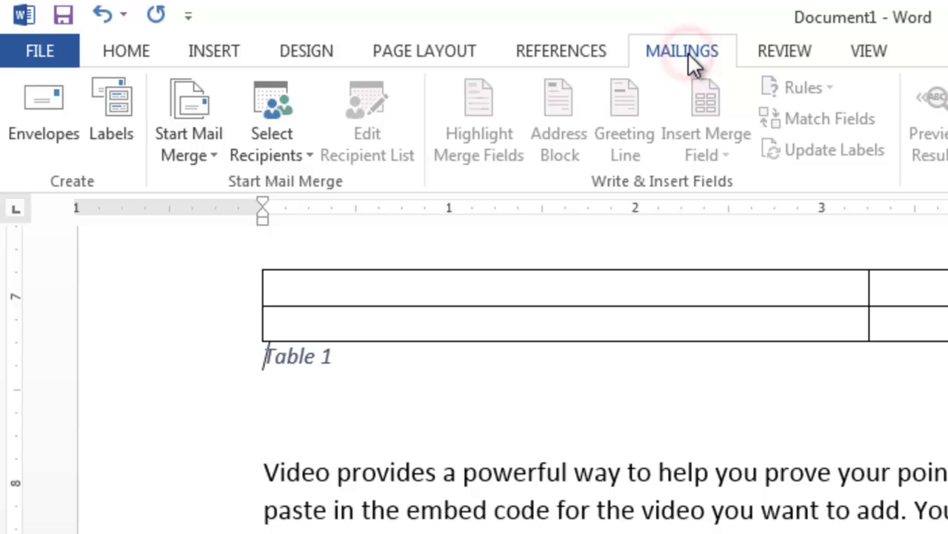
left_click(566, 40)
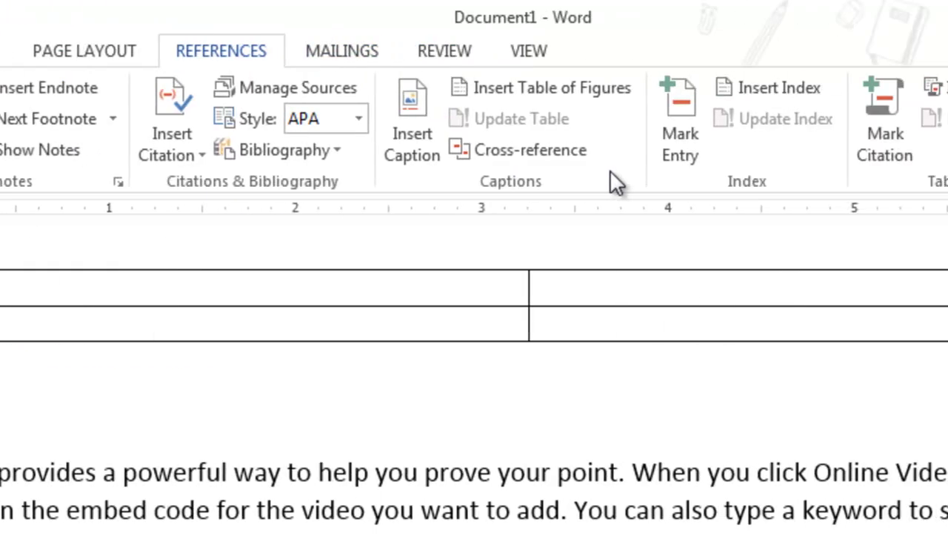
left_click(342, 51)
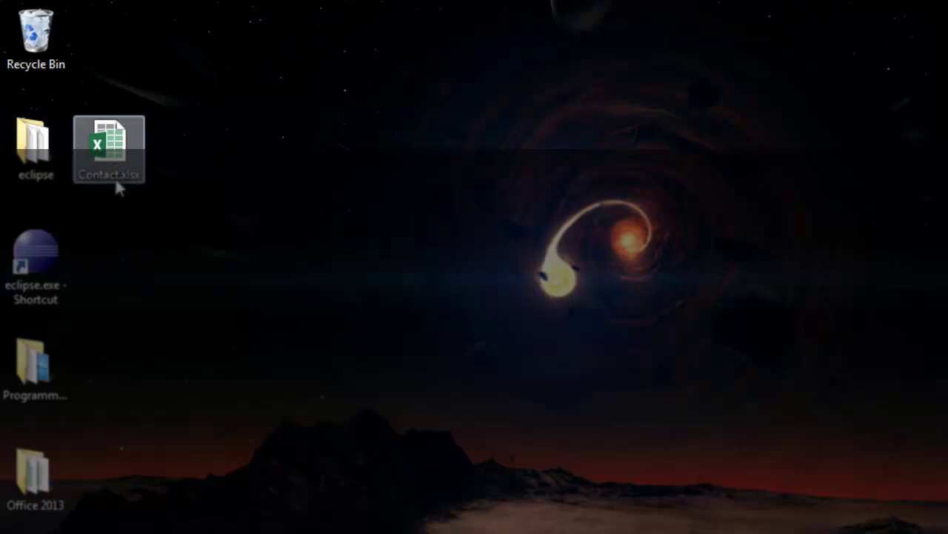
Step: Open Contact.xlsx and review its Firstname, Lastname, City, State and Zip headers
left_click(115, 157)
double_click(115, 157)
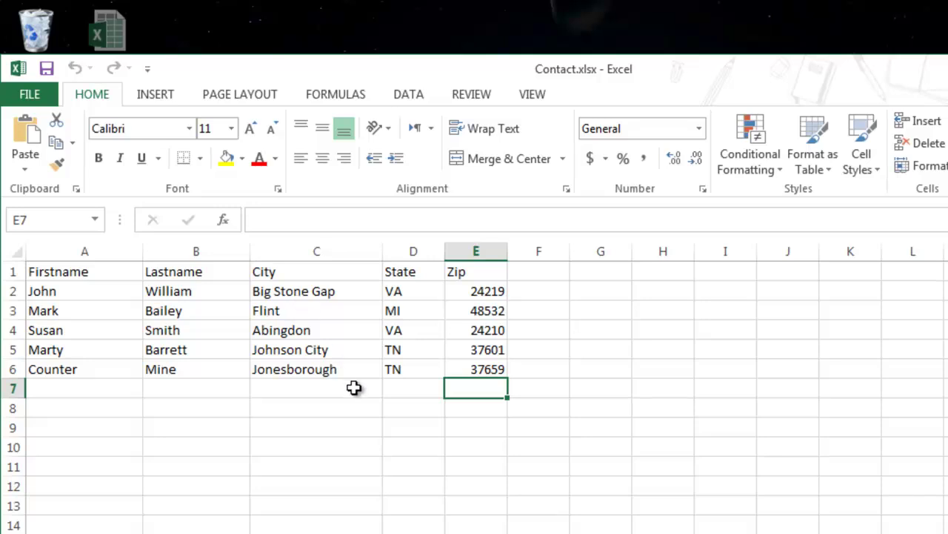
left_click(354, 388)
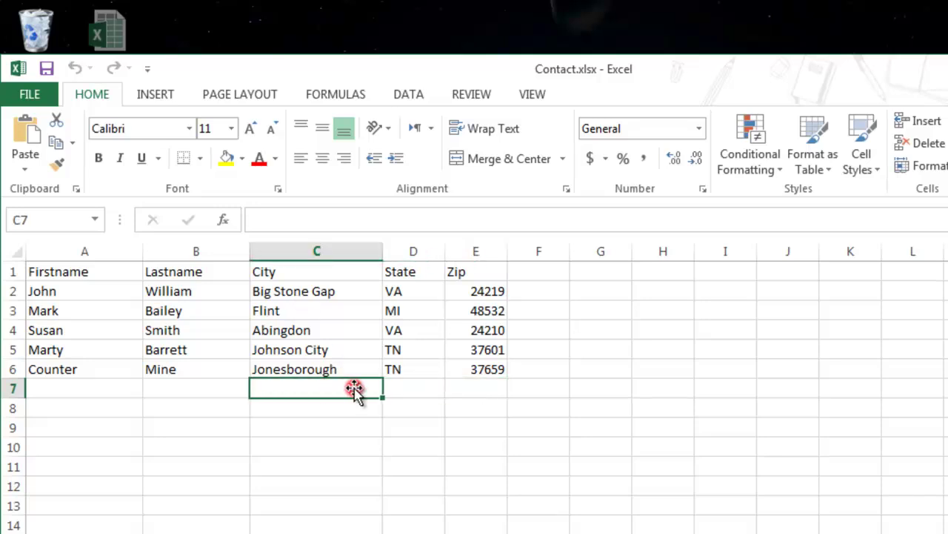
left_click(85, 274)
left_click(159, 274)
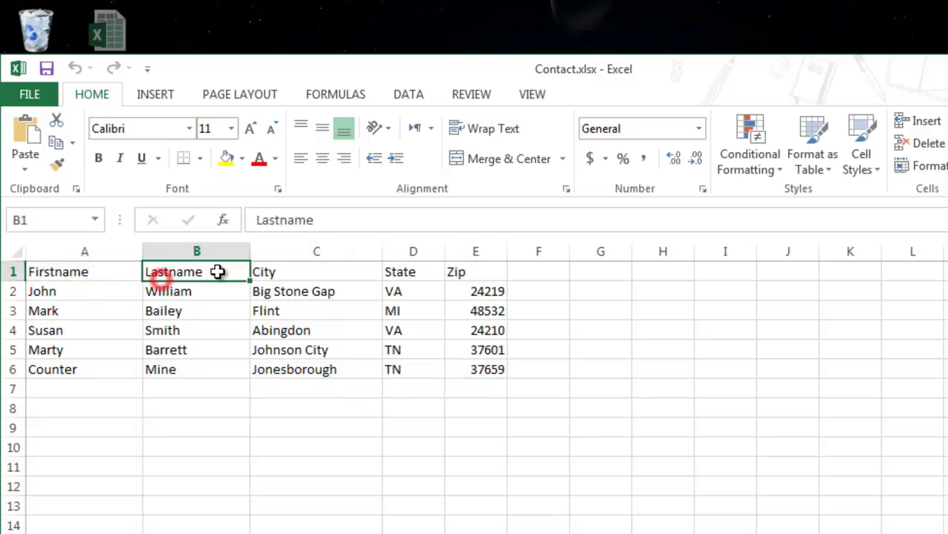
left_click(264, 273)
left_click(400, 272)
left_click(453, 274)
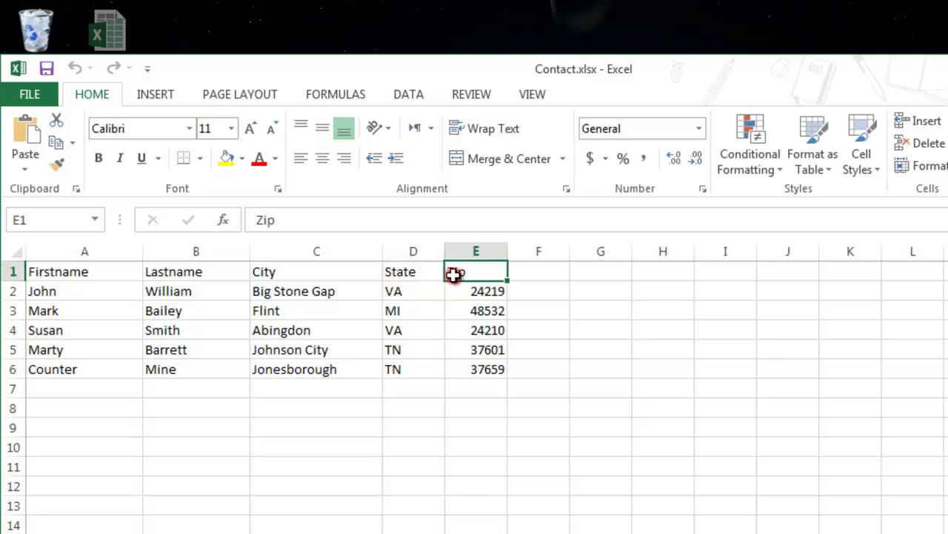
Step: Look over the five contact records in A2:E6, then close the workbook with Alt+F4
left_click(43, 290)
left_click_drag(129, 300, 482, 370)
left_click(388, 328)
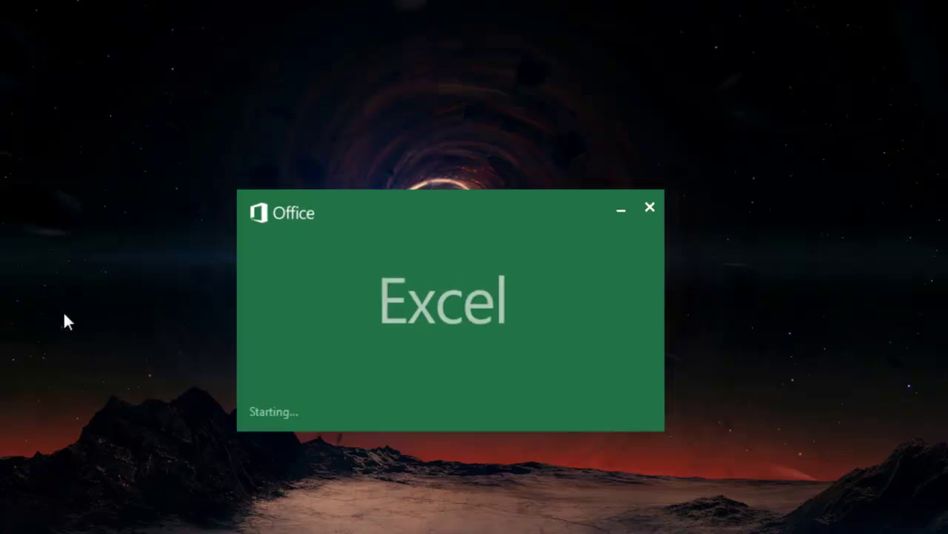
key("ctrl+Home")
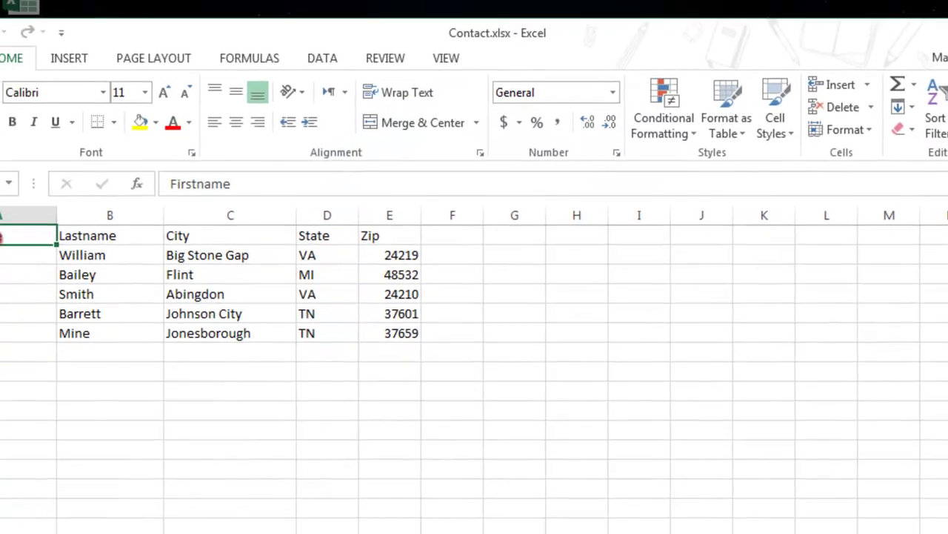
left_click(155, 219)
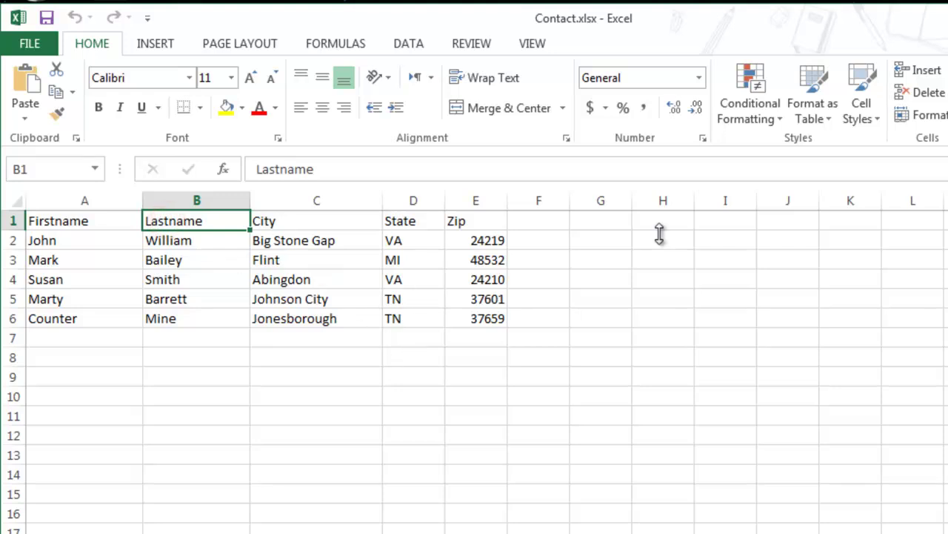
key("alt+F4")
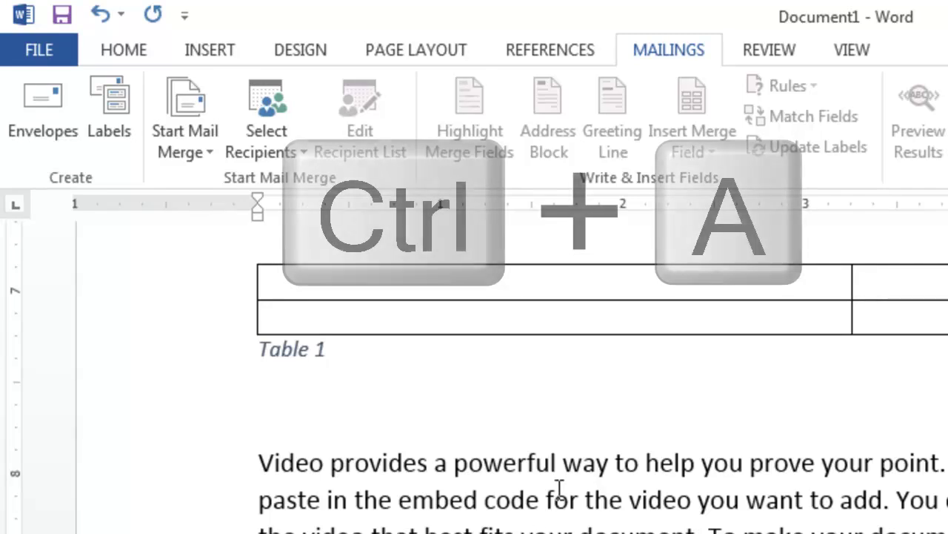
Step: Select the whole document, including the table, its Table 1 caption and body text, and delete it
key("ctrl+a")
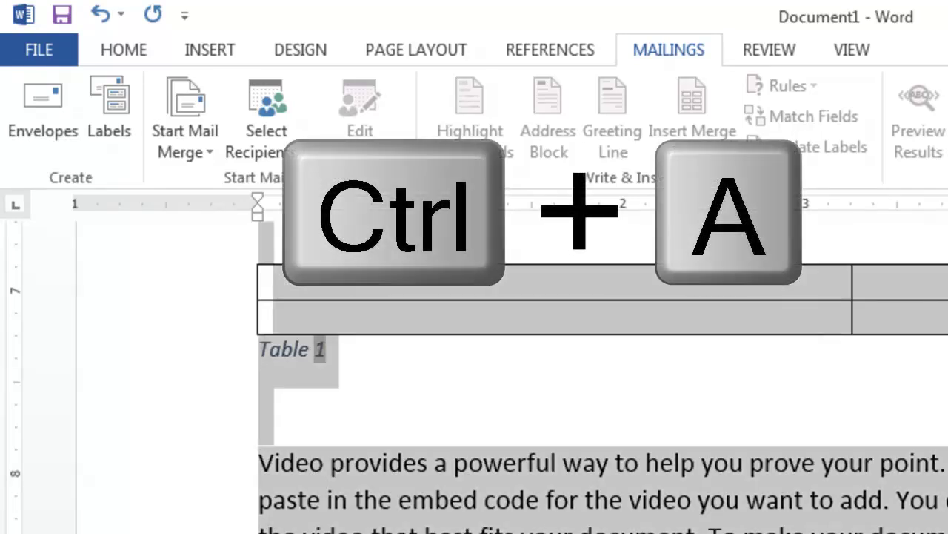
key("Delete")
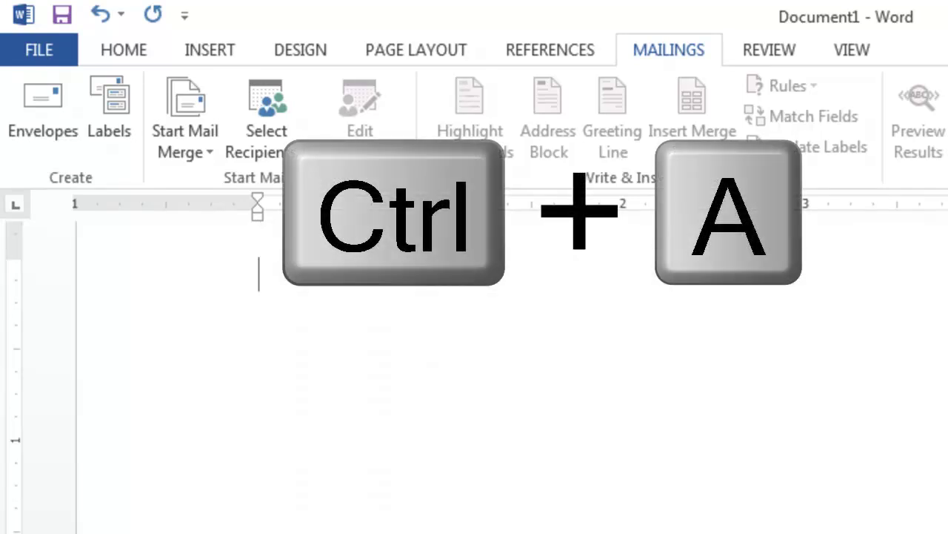
scroll(810, 436, "up", 2)
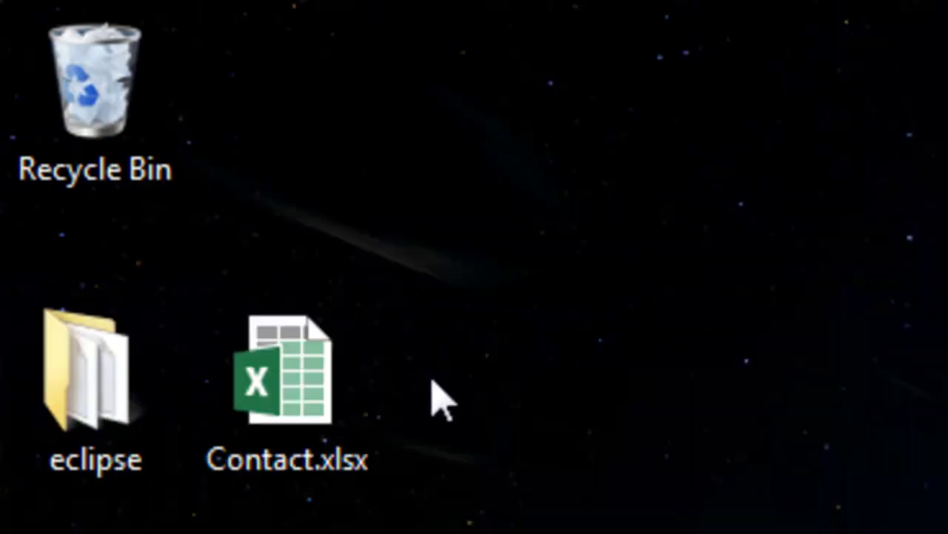
Step: Move the Contact.xlsx icon on the desktop and then put it back
left_click(304, 363)
left_click_drag(282, 374, 716, 289)
left_click_drag(656, 426, 335, 398)
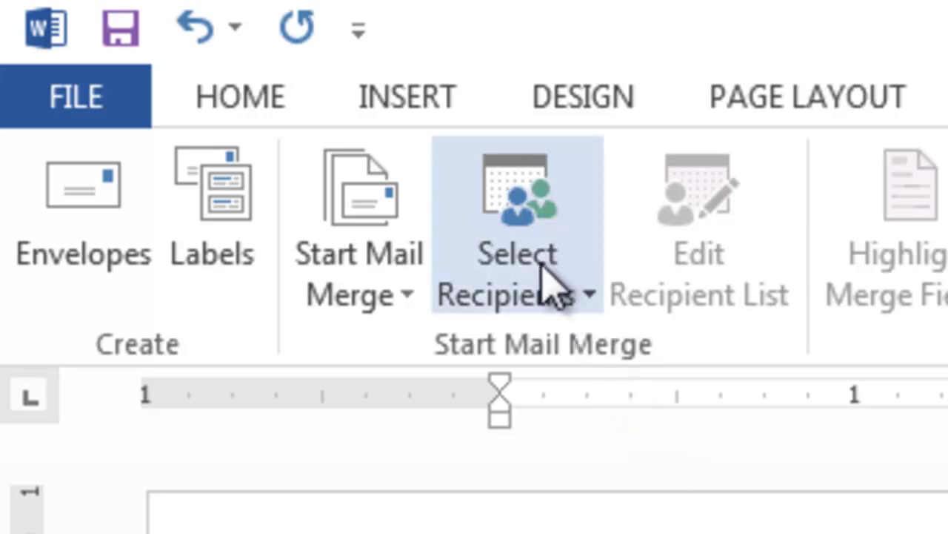
Step: Use the existing Contact.xlsx on the Desktop as the recipient list, confirming the Sheet1$ table
left_click(541, 295)
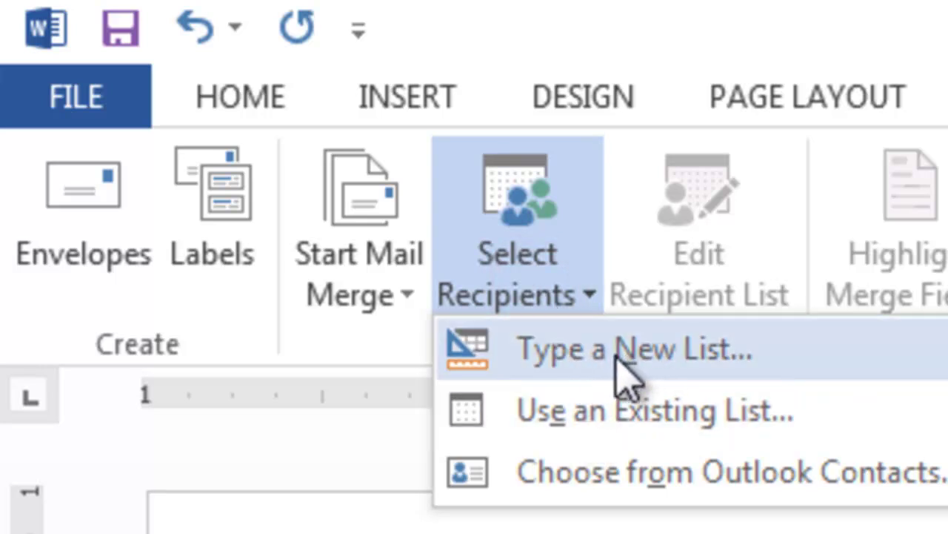
left_click(628, 426)
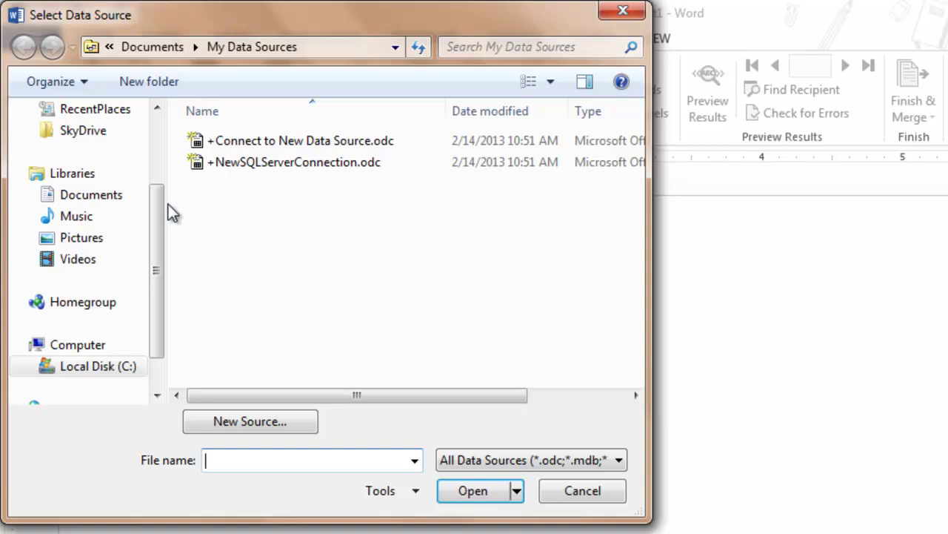
left_click_drag(156, 201, 130, 146)
left_click(67, 184)
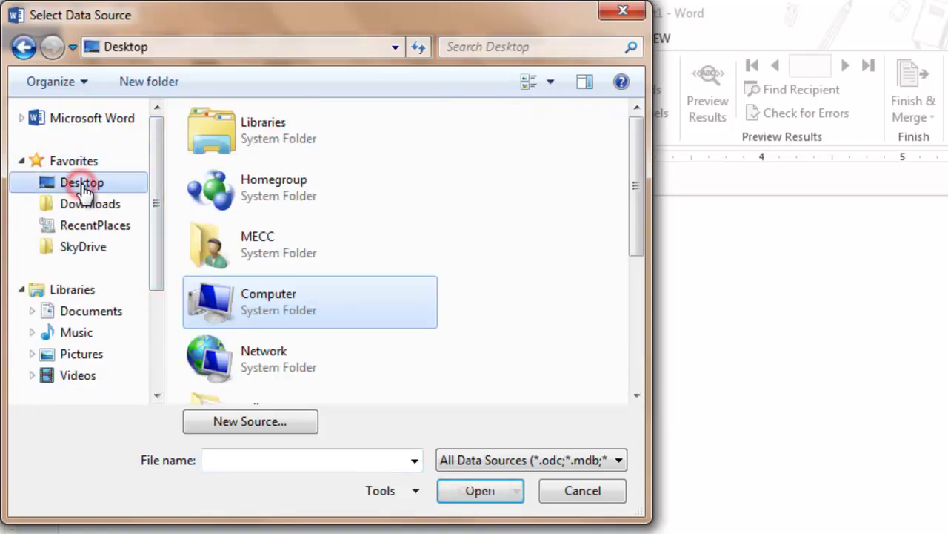
left_click_drag(636, 163, 635, 309)
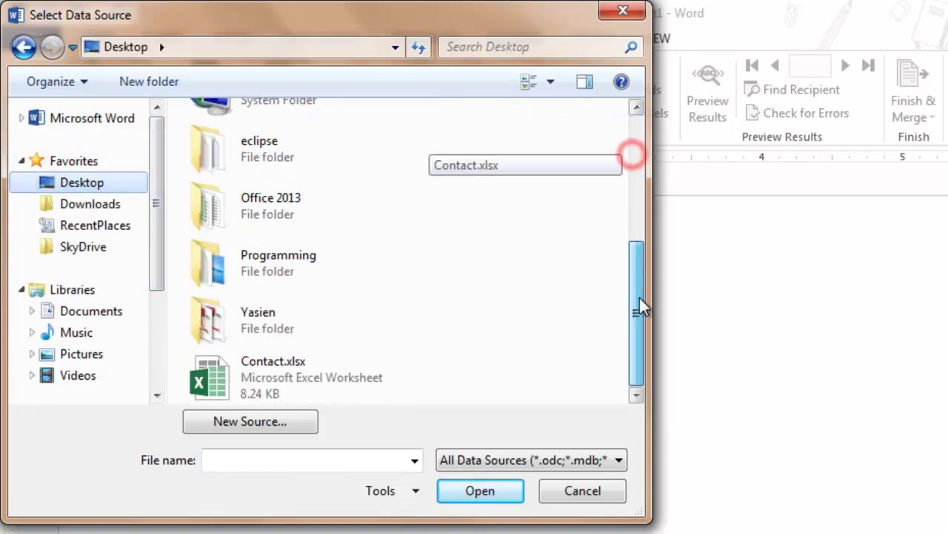
left_click(270, 384)
left_click(480, 491)
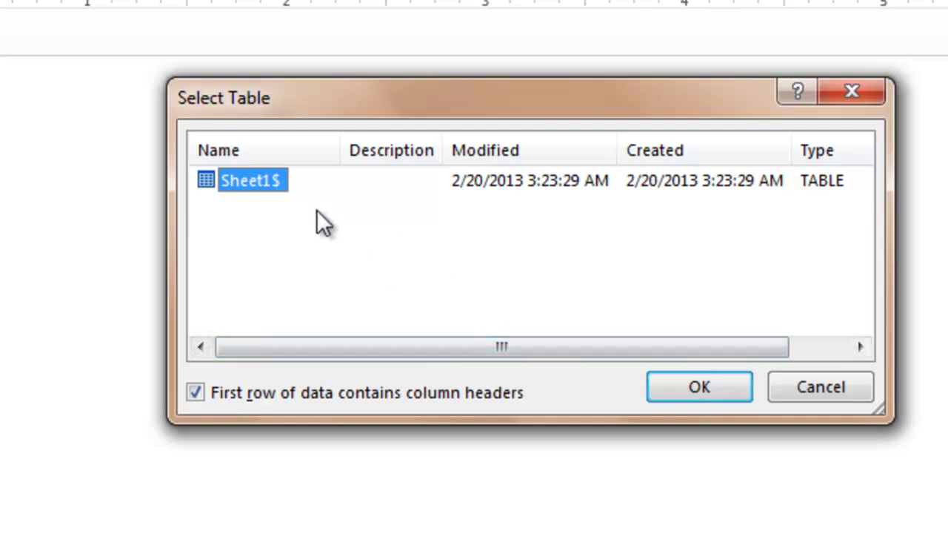
left_click(685, 382)
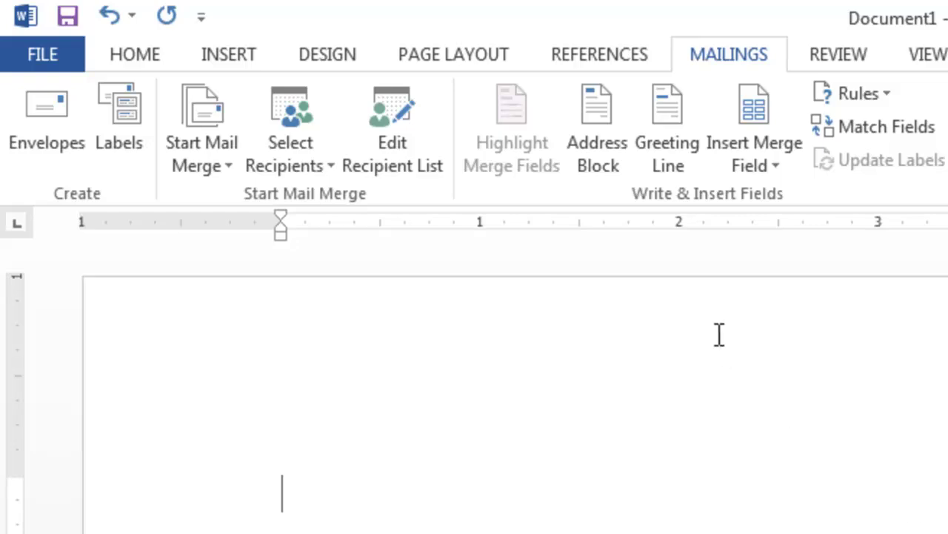
left_click(405, 146)
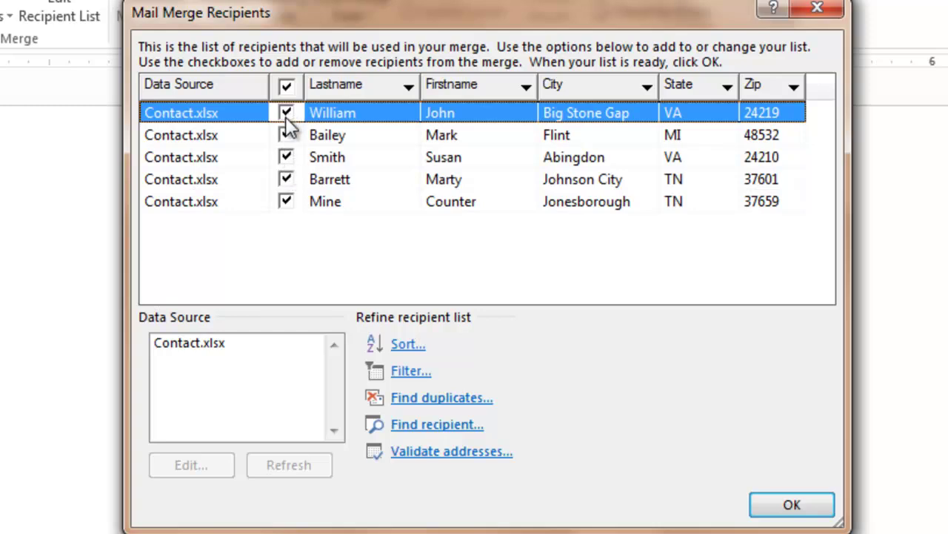
left_click(790, 507)
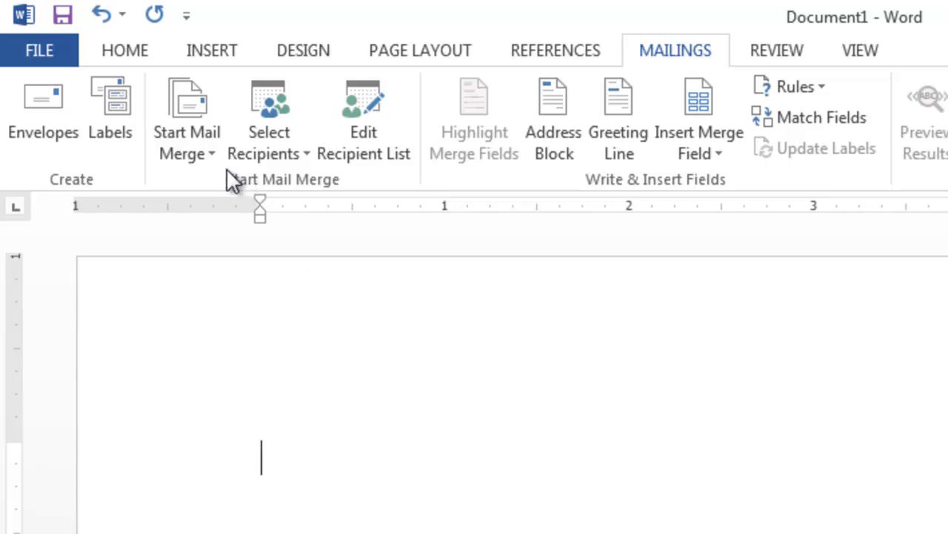
Step: Start an Envelopes mail merge, keeping the Size 10 (4 1/8 x 9 1/2 in) envelope size
left_click(211, 152)
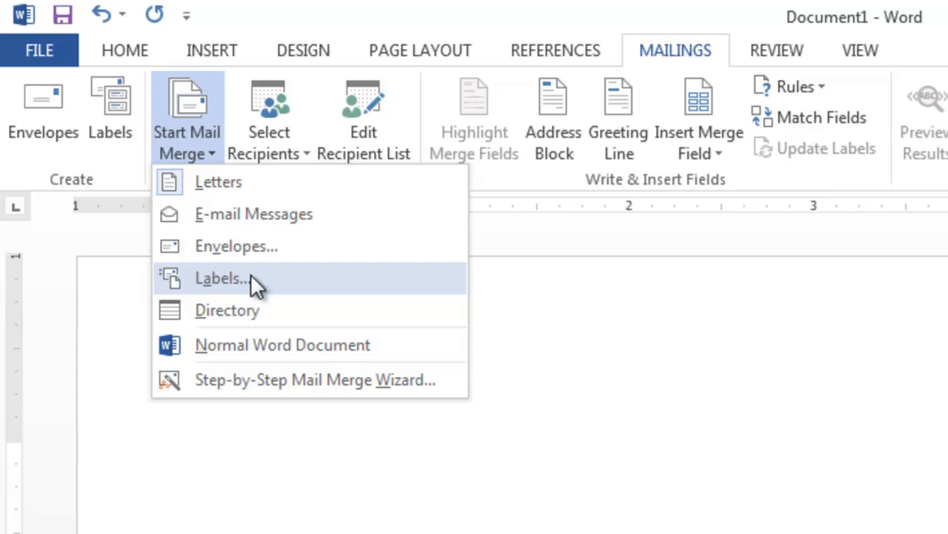
left_click(251, 248)
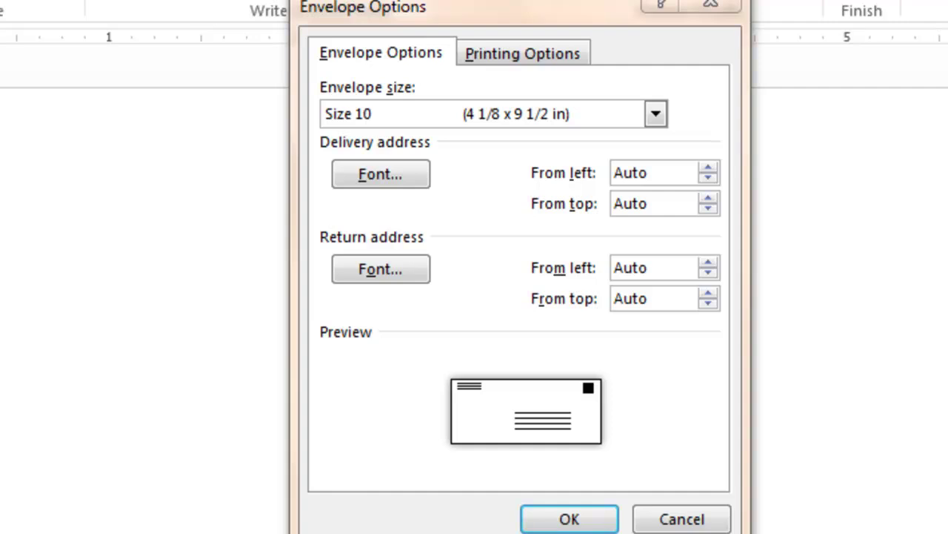
left_click(655, 115)
left_click(655, 115)
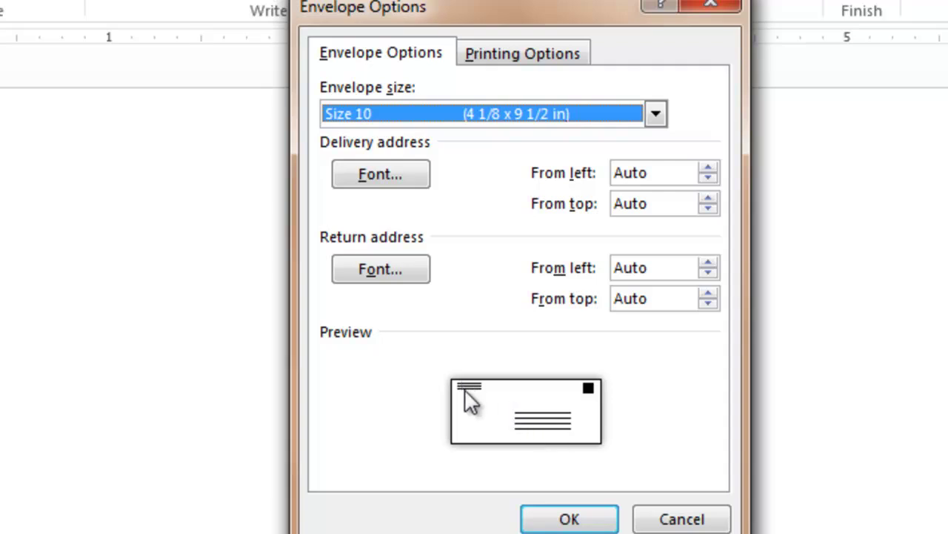
left_click(545, 418)
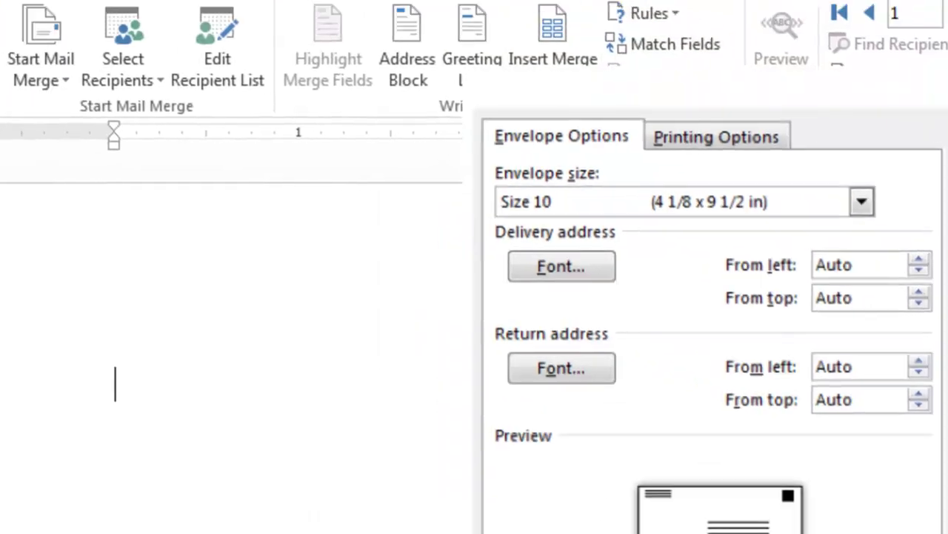
left_click(561, 518)
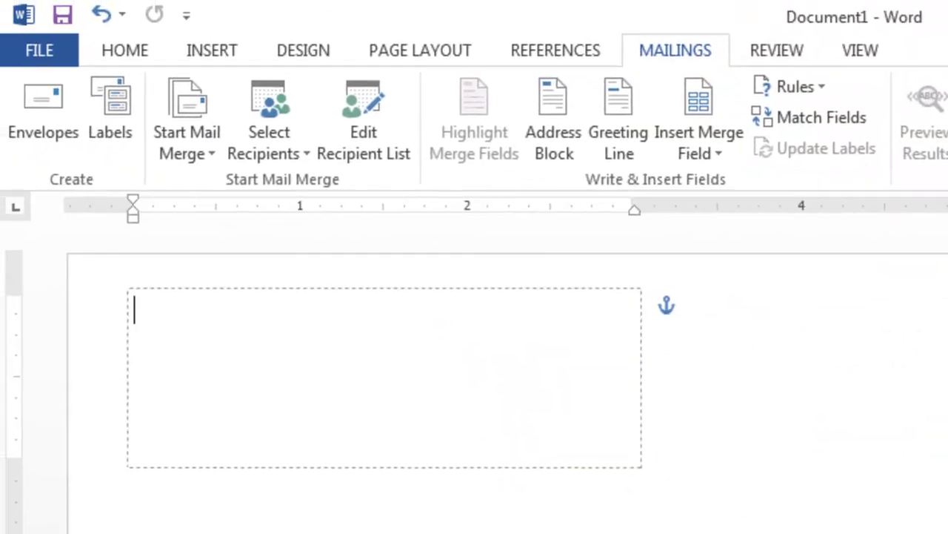
Step: Place the insertion point in the envelope's top-left return address box
left_click(265, 362)
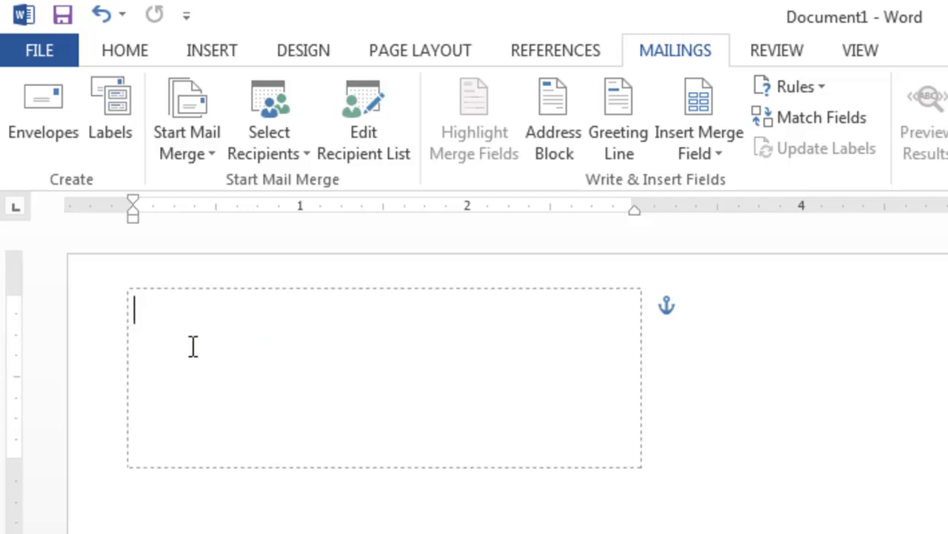
left_click(429, 374)
key("ctrl+e")
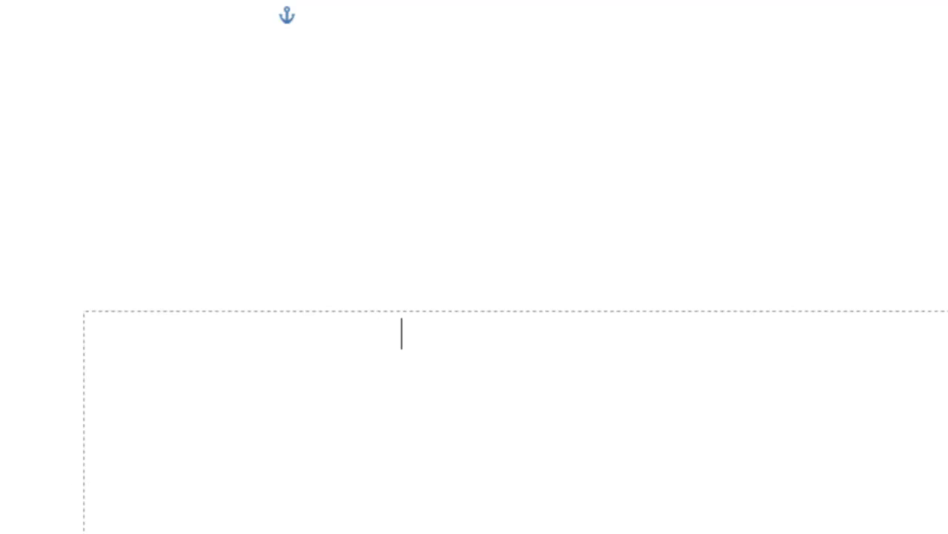
left_click(78, 106)
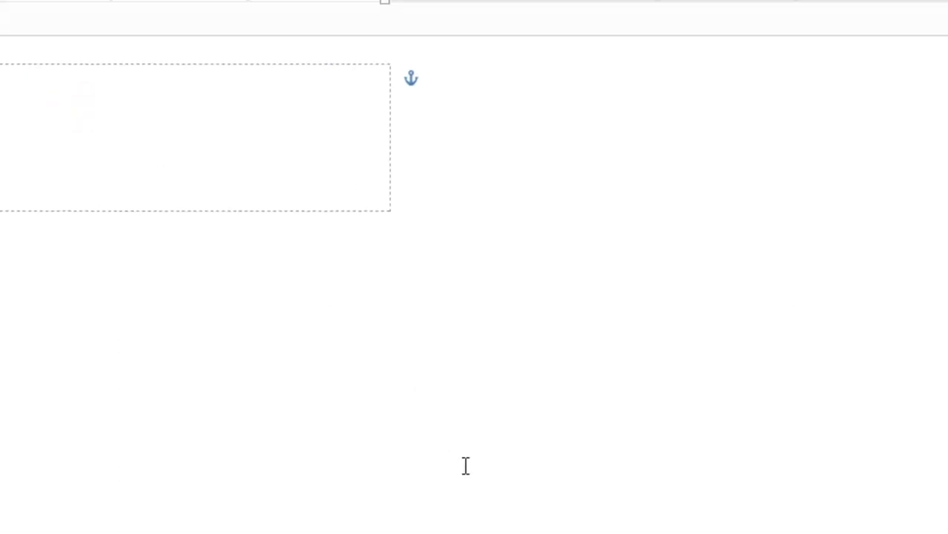
left_click(505, 467)
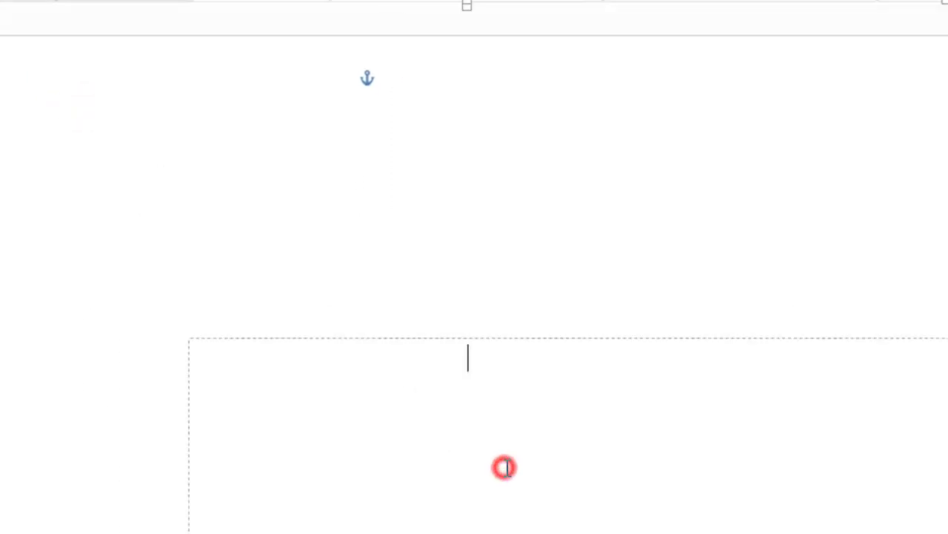
left_click(229, 168)
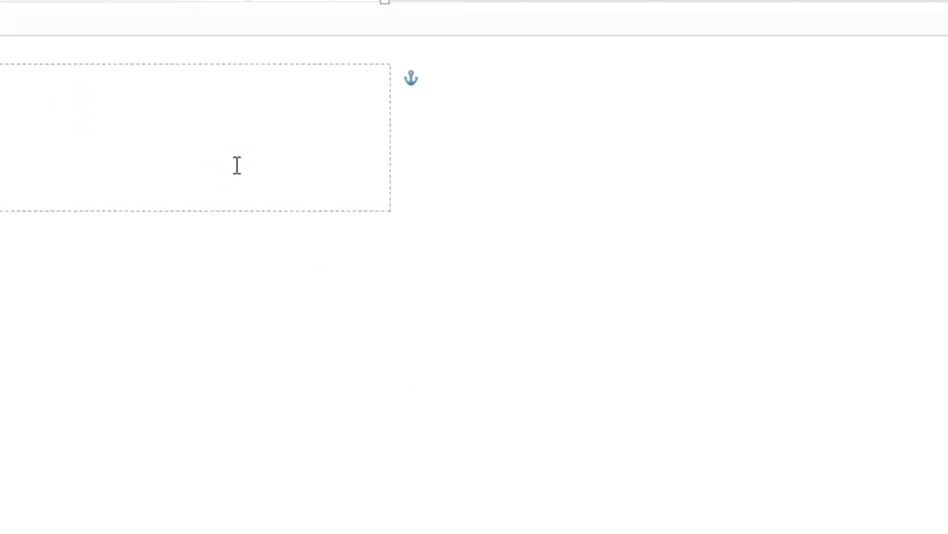
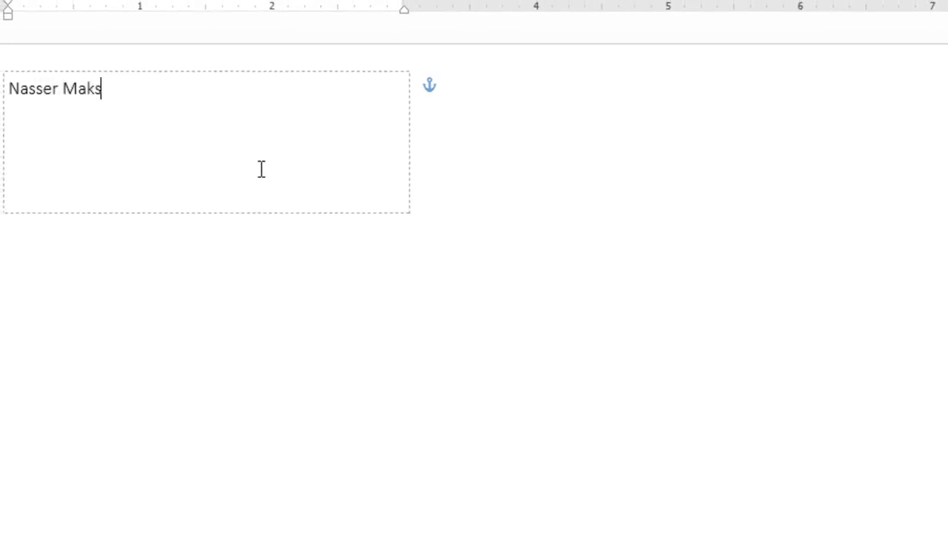
Step: Type the sender's name, street, and city with state and zip as three lines
key("Return")
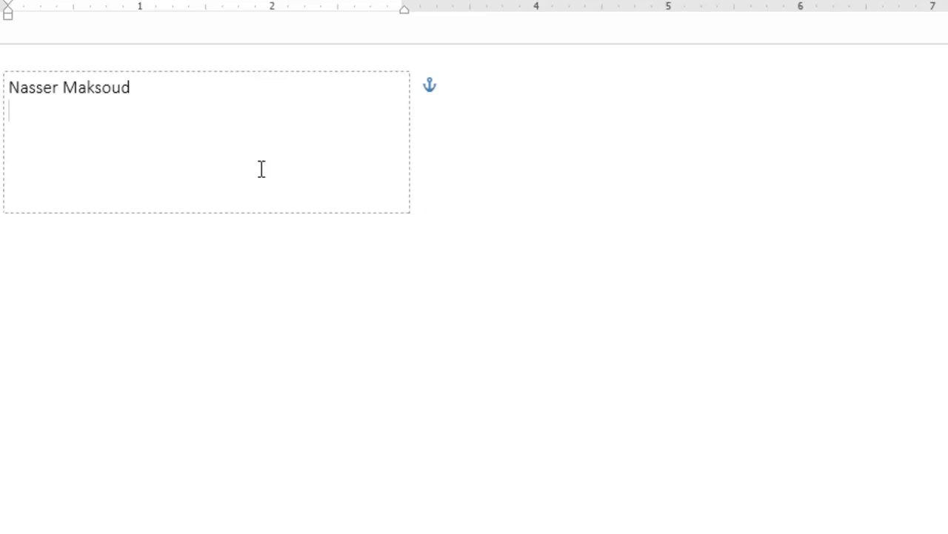
type("123 main st")
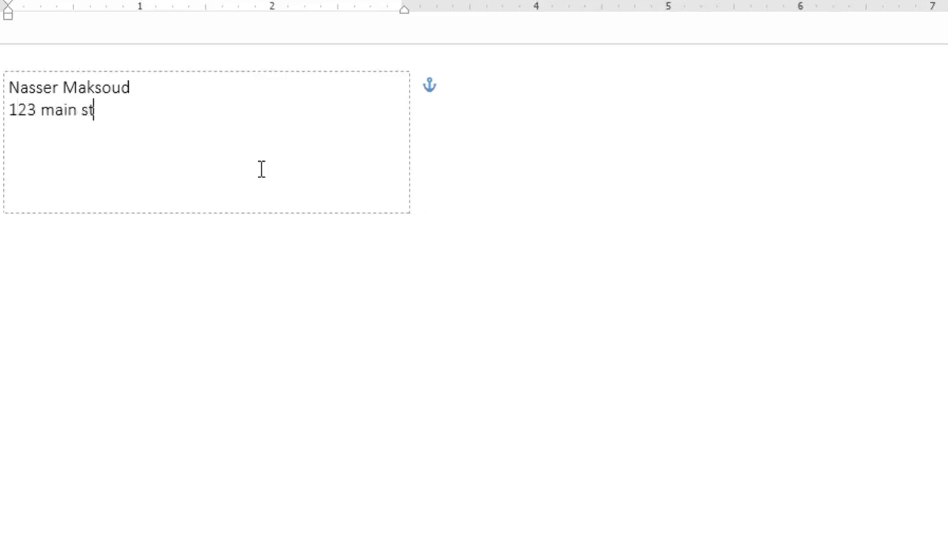
type(".")
key("BackSpace")
key("BackSpace")
key("BackSpace")
type("St.")
key("Return")
type("Abin")
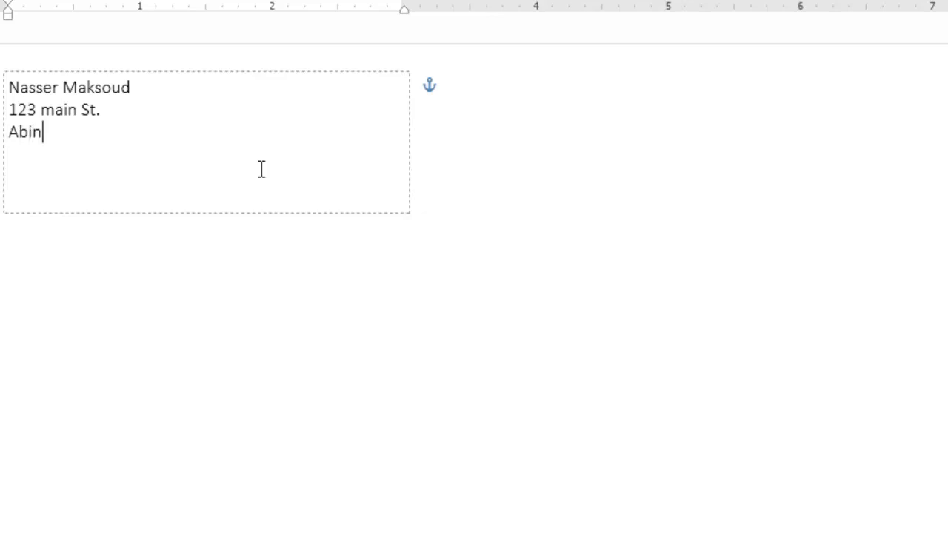
type("gdon, VA. ")
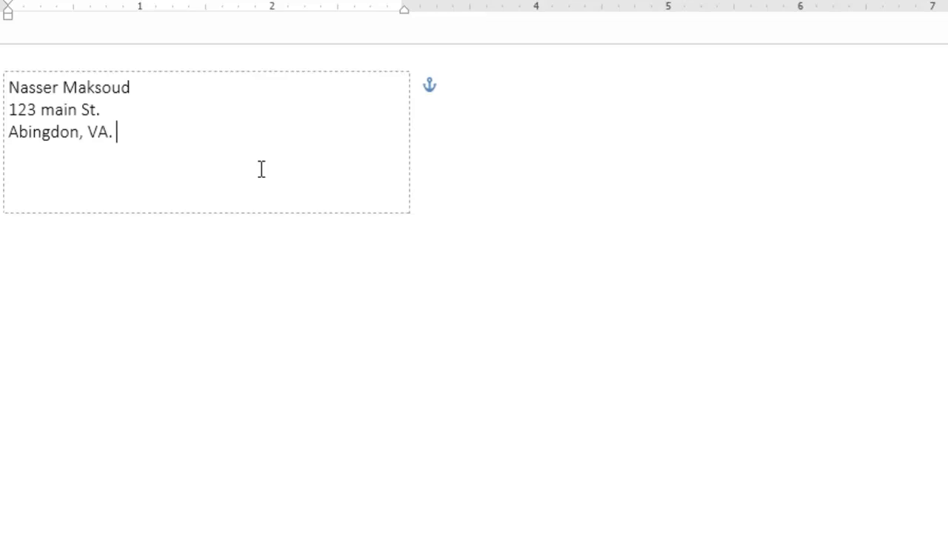
type("24210")
left_click(611, 407)
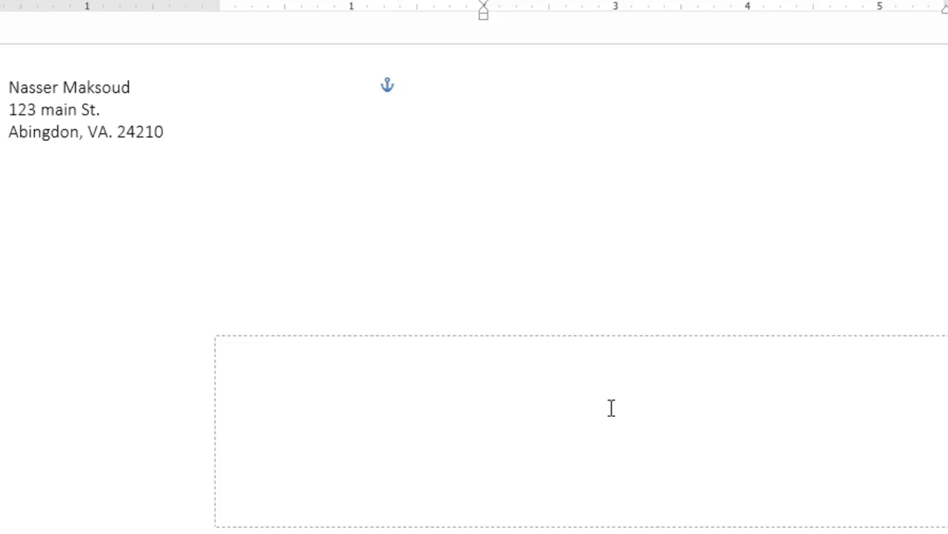
Step: Insert the «Firstname» and «Lastname» merge fields on the delivery address's first line
left_click(545, 377)
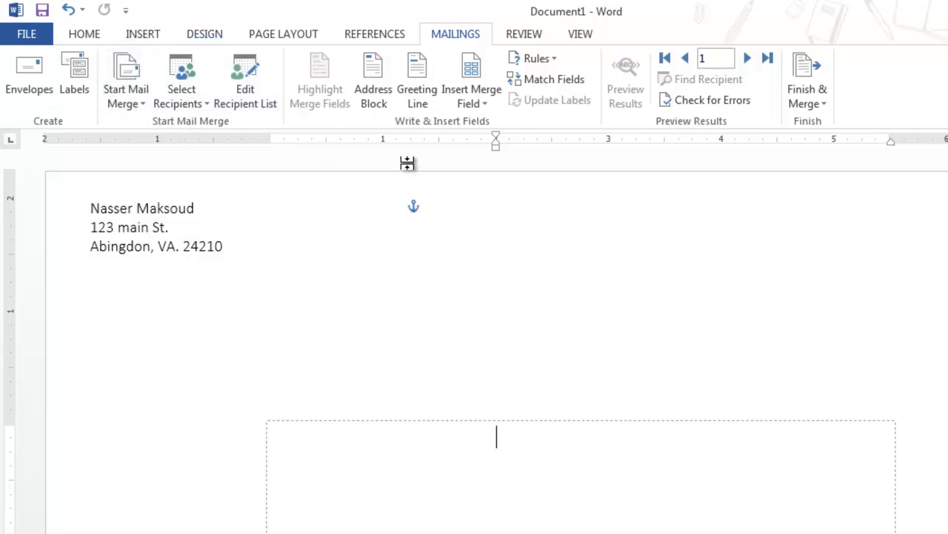
left_click(469, 104)
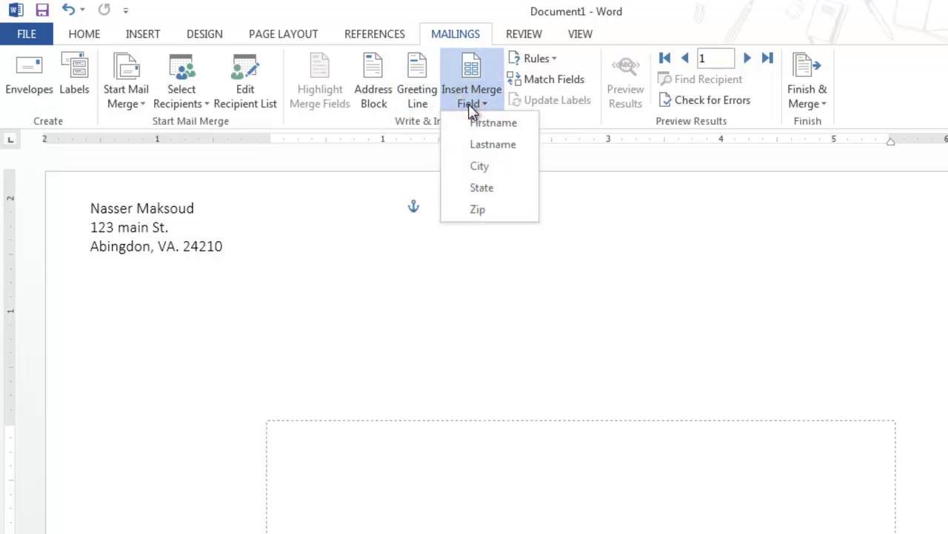
left_click(485, 125)
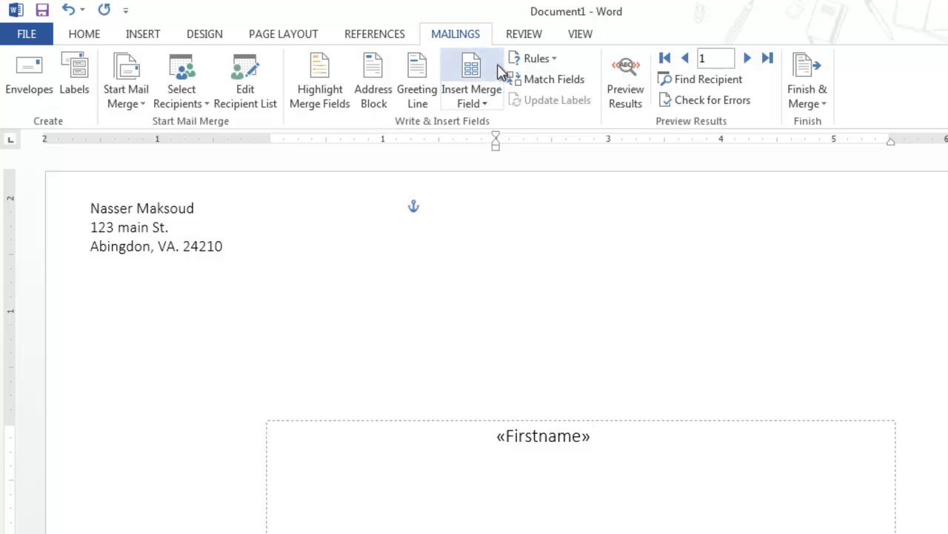
left_click(485, 93)
left_click(482, 145)
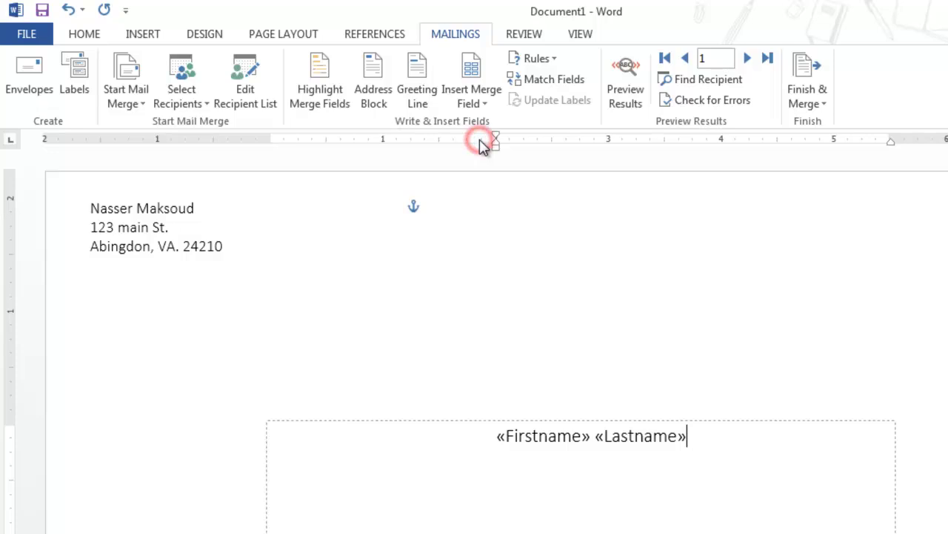
key("Return")
Step: Add the «City» field on the second line and «State» «Zip» on the third
left_click(157, 220)
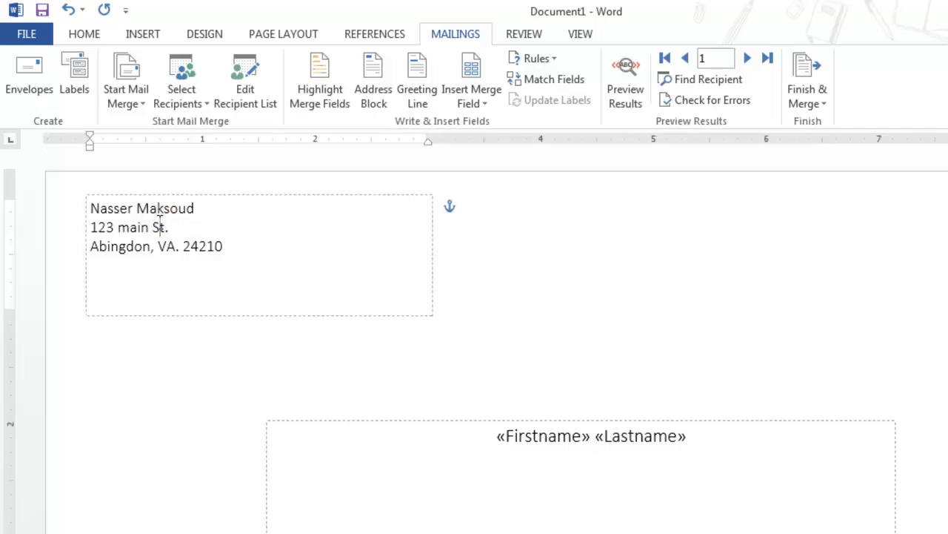
left_click(574, 461)
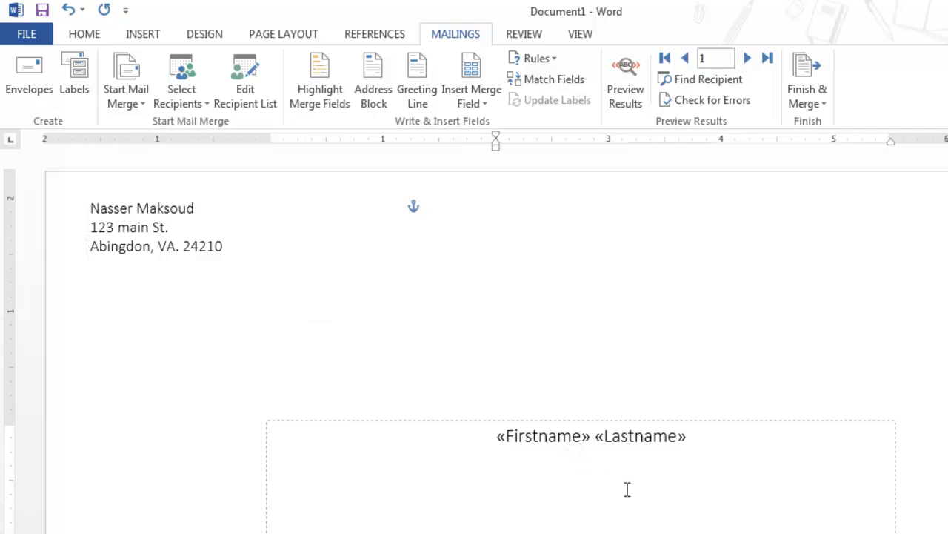
left_click(483, 103)
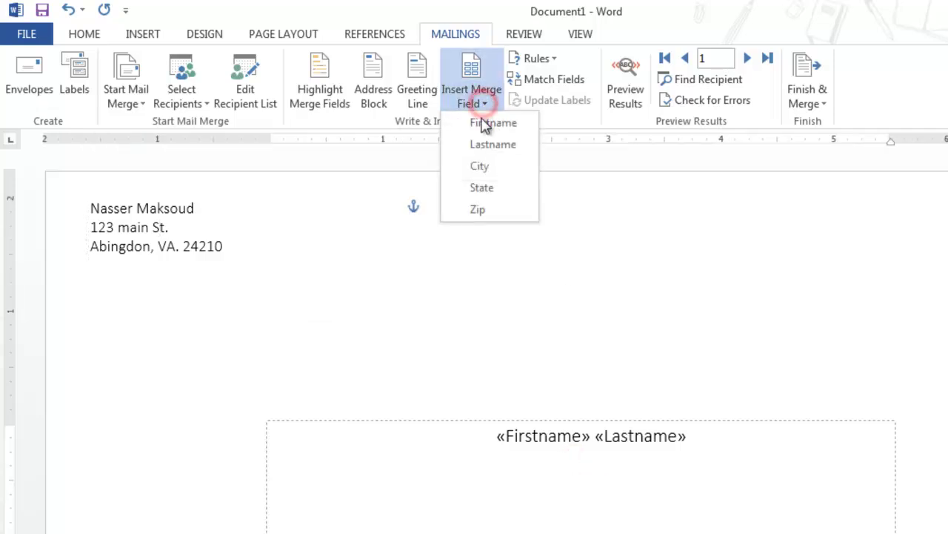
left_click(480, 165)
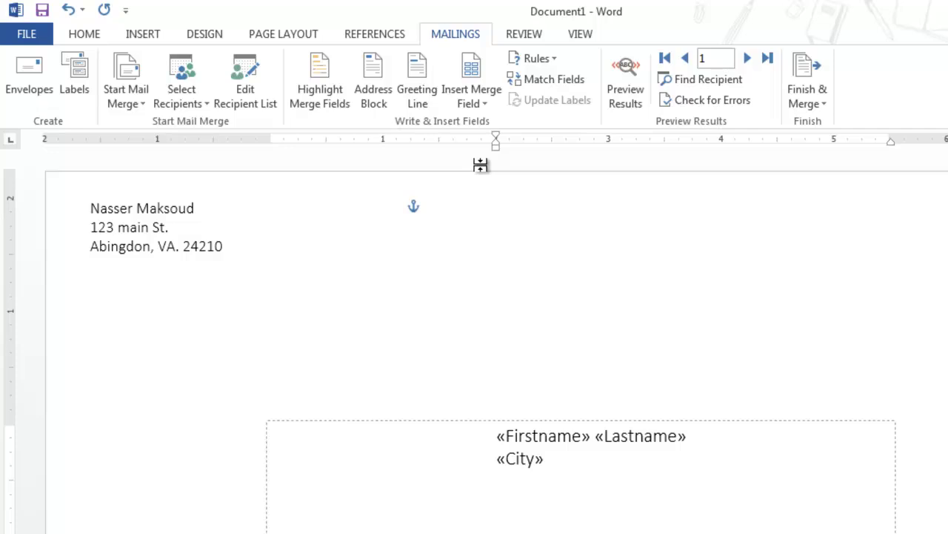
key("Return")
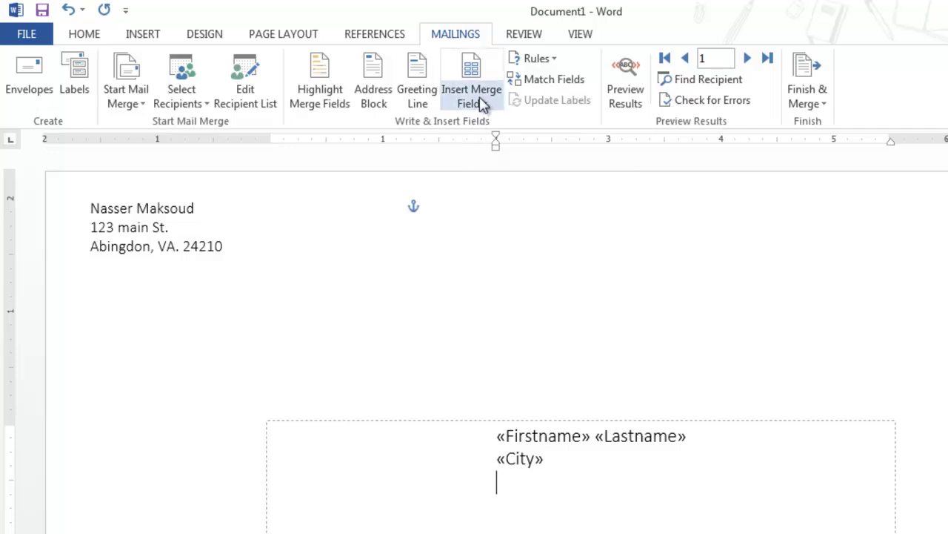
left_click(480, 100)
left_click(493, 187)
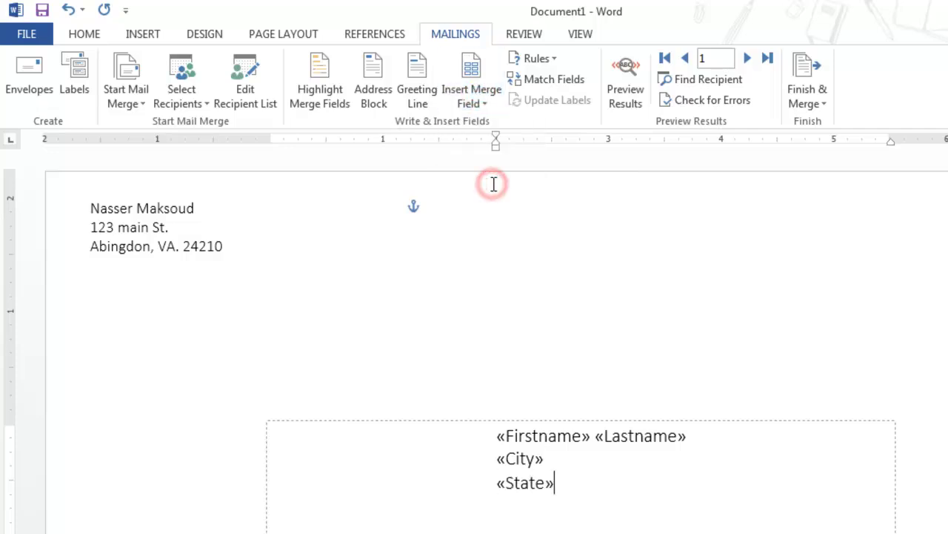
left_click(478, 103)
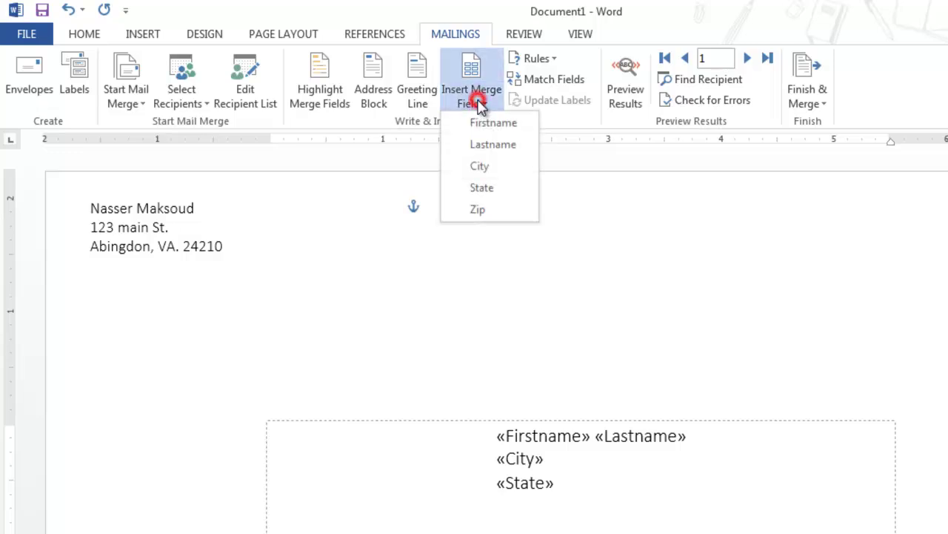
left_click(479, 208)
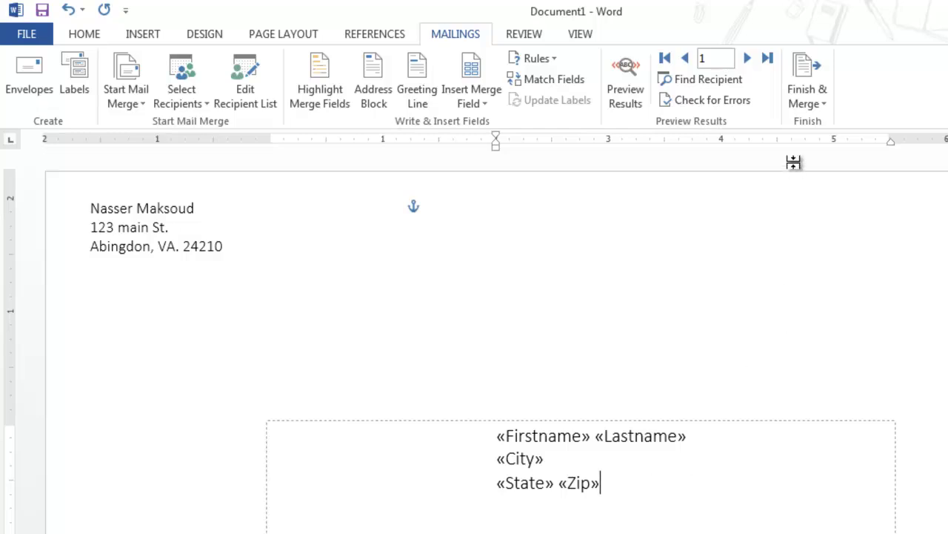
Step: Merge all records into individual editable envelopes in a new Envelopes1 document
left_click(811, 106)
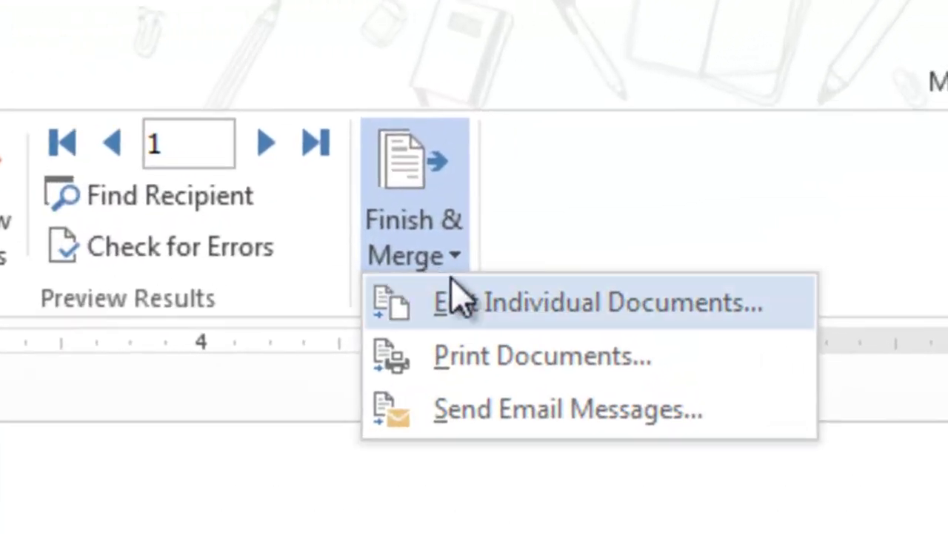
left_click(498, 317)
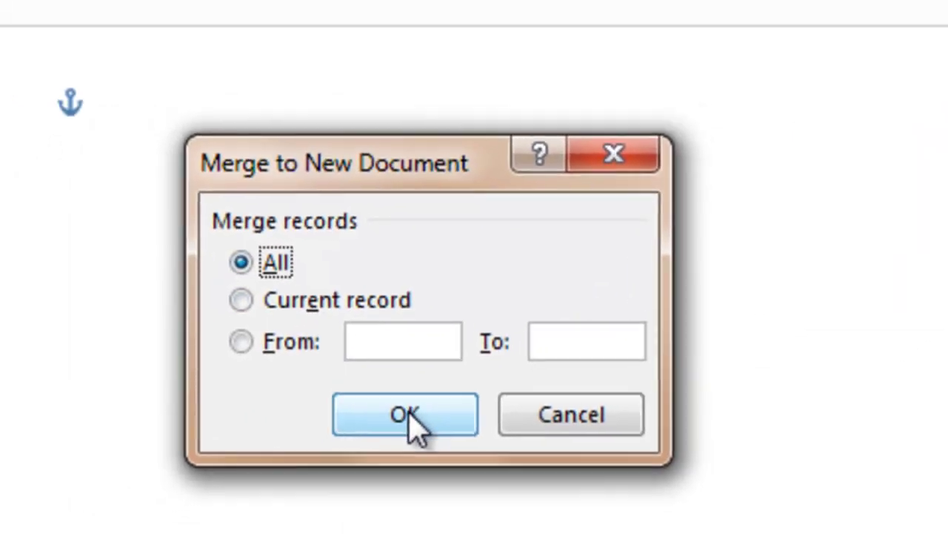
left_click(409, 416)
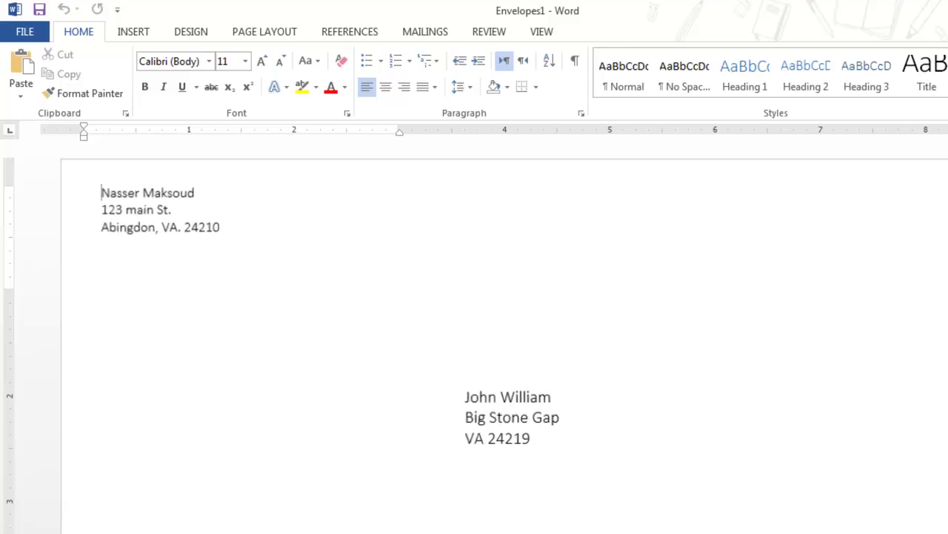
left_click(936, 532)
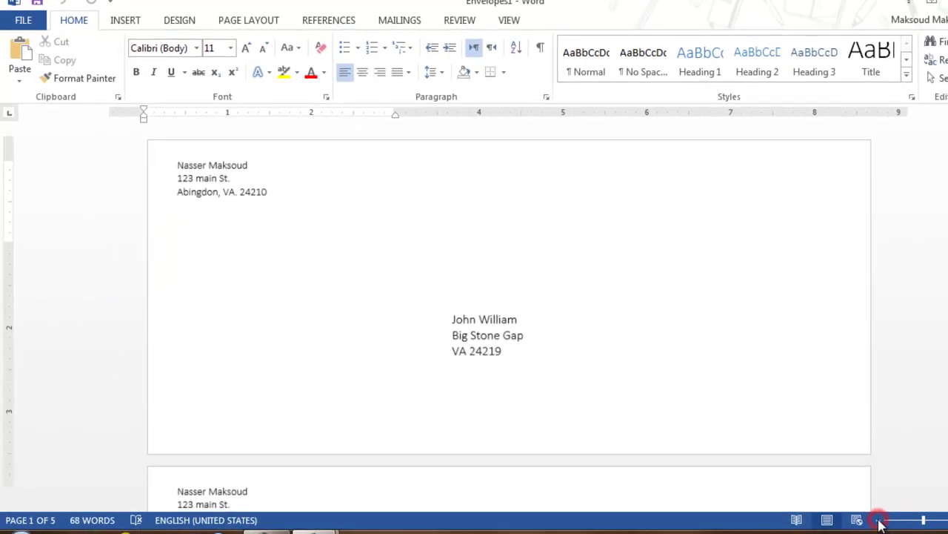
left_click(879, 521)
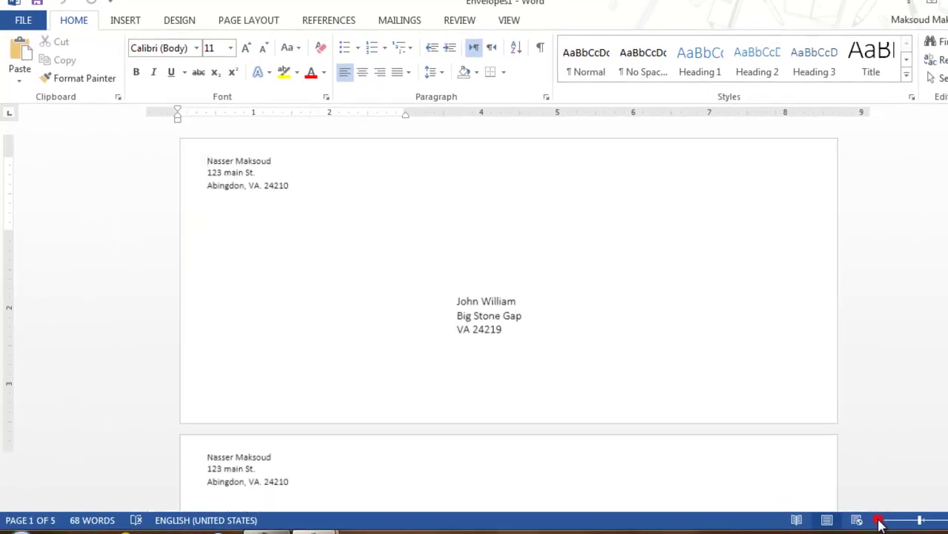
left_click(879, 521)
left_click(879, 521)
left_click(879, 521)
left_click(879, 521)
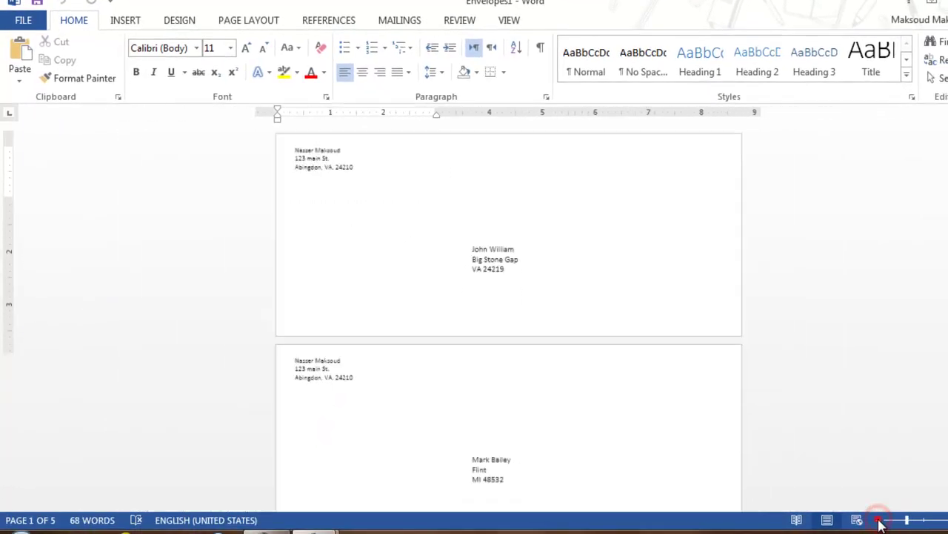
left_click(879, 521)
left_click(879, 521)
left_click(879, 521)
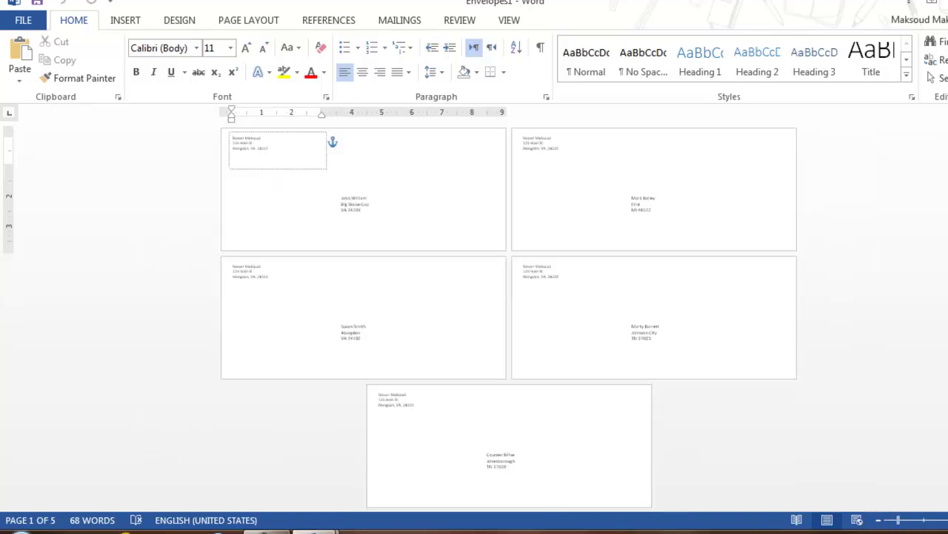
left_click(945, 521)
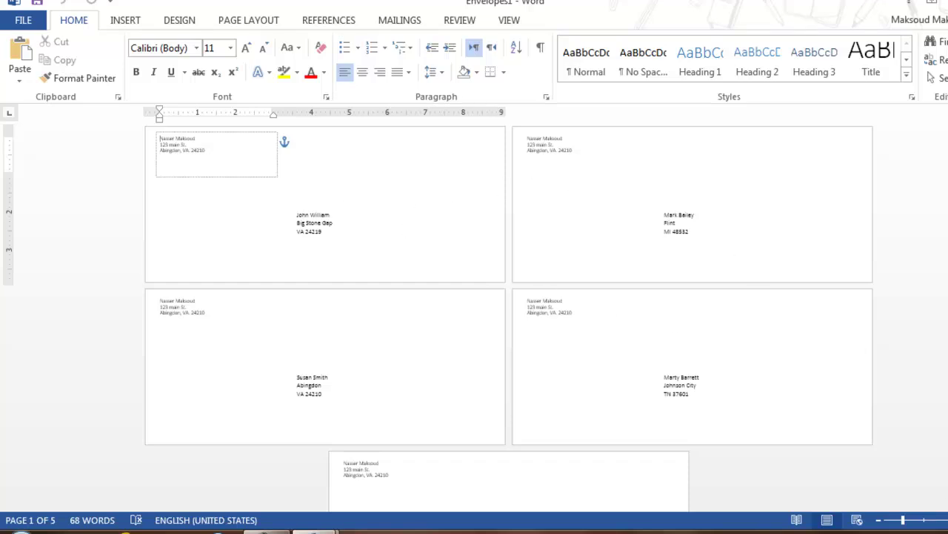
left_click(945, 521)
left_click(944, 521)
left_click(945, 521)
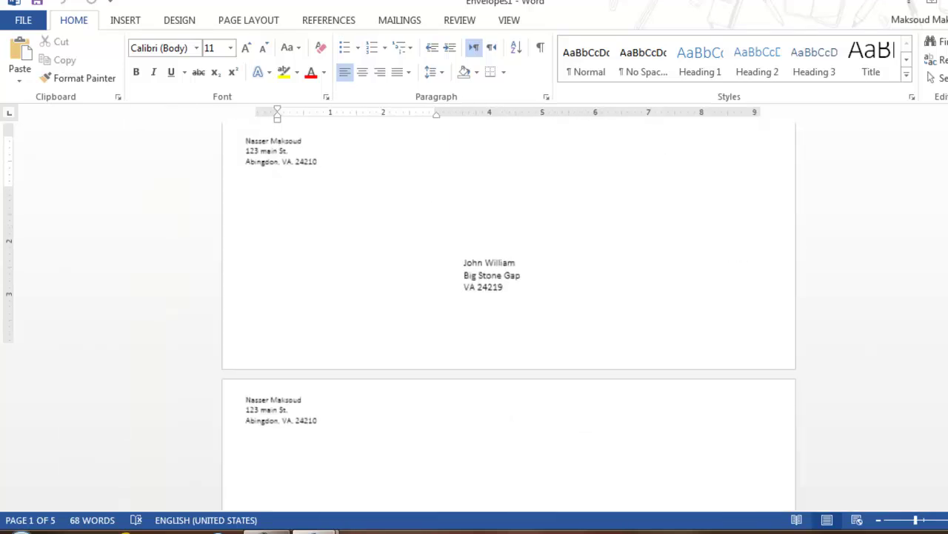
left_click(945, 521)
left_click(945, 521)
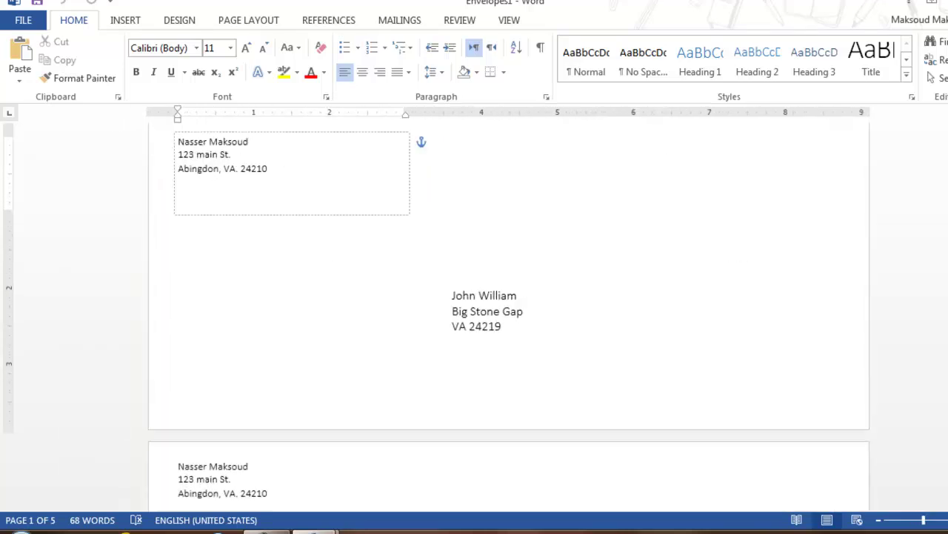
scroll(509, 318, "down", 5)
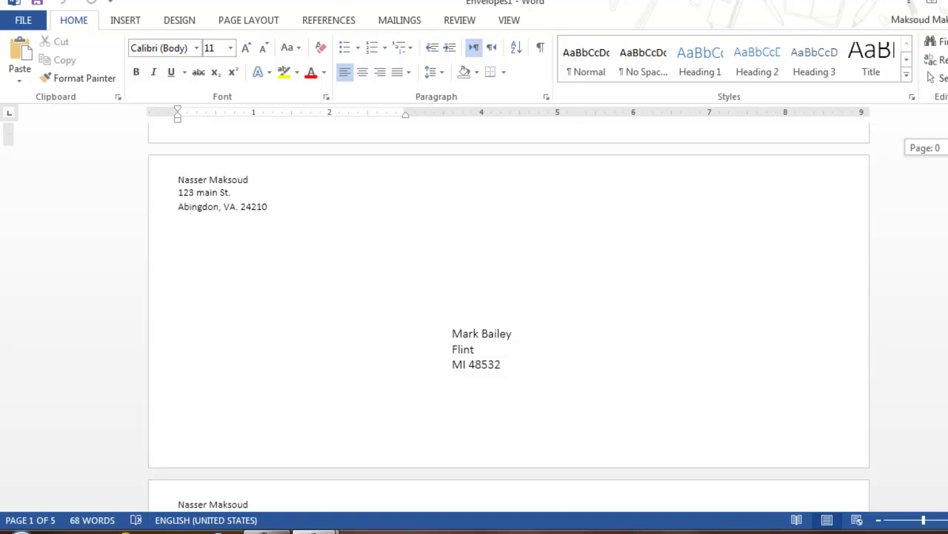
scroll(510, 319, "down", 5)
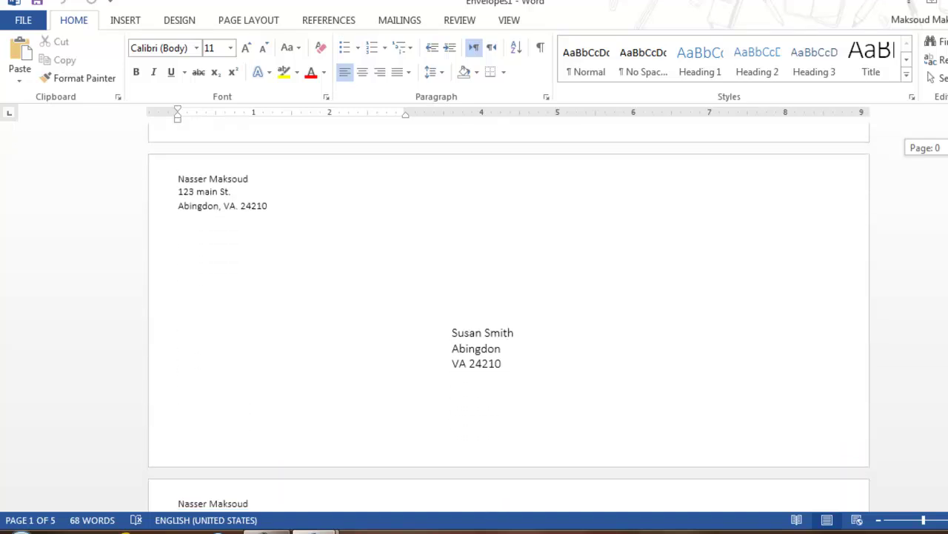
scroll(510, 319, "down", 3)
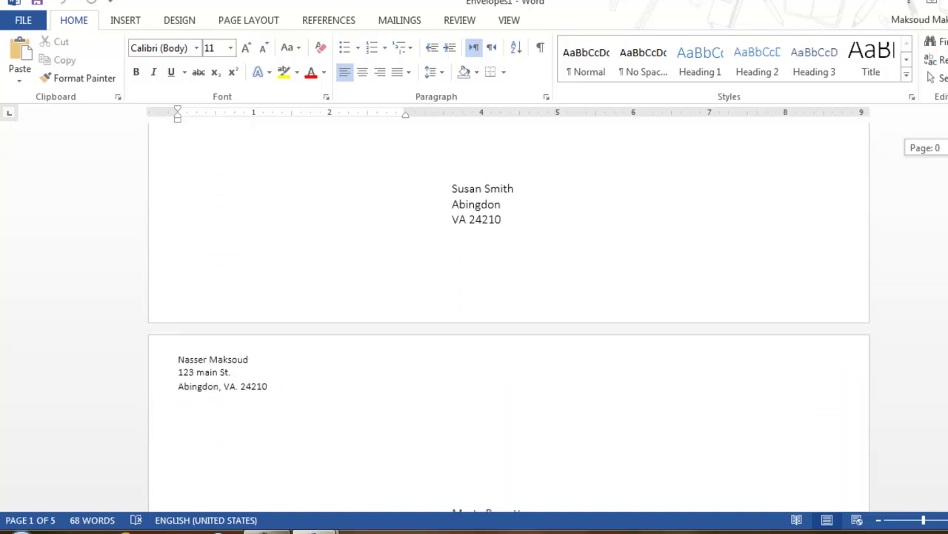
scroll(509, 319, "down", 1)
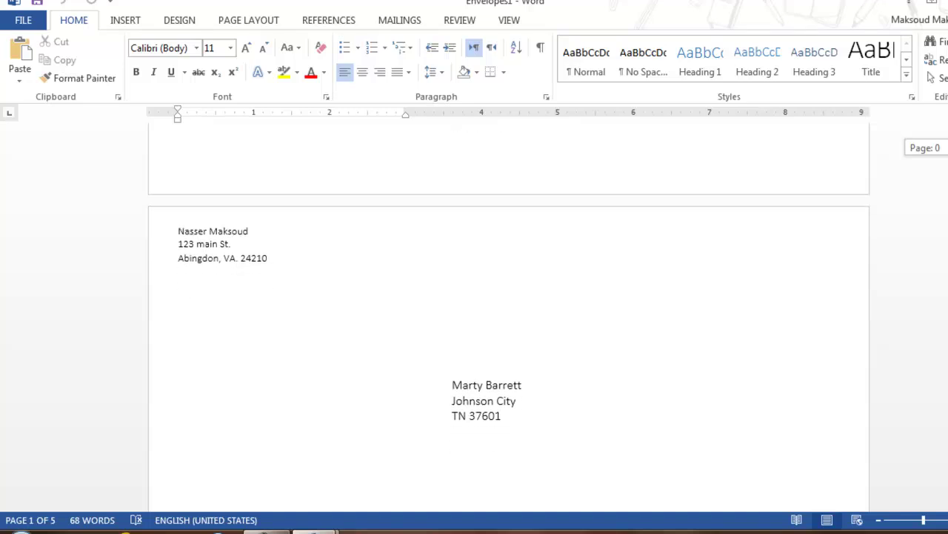
scroll(510, 319, "up", 15)
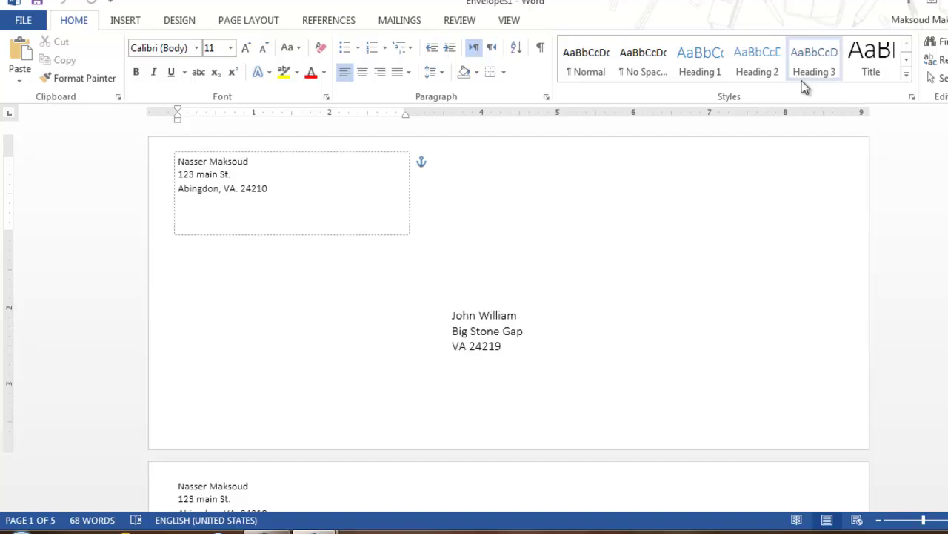
Step: Glance at the References tools, then return to the Mailings tab's mail merge tools
left_click(331, 27)
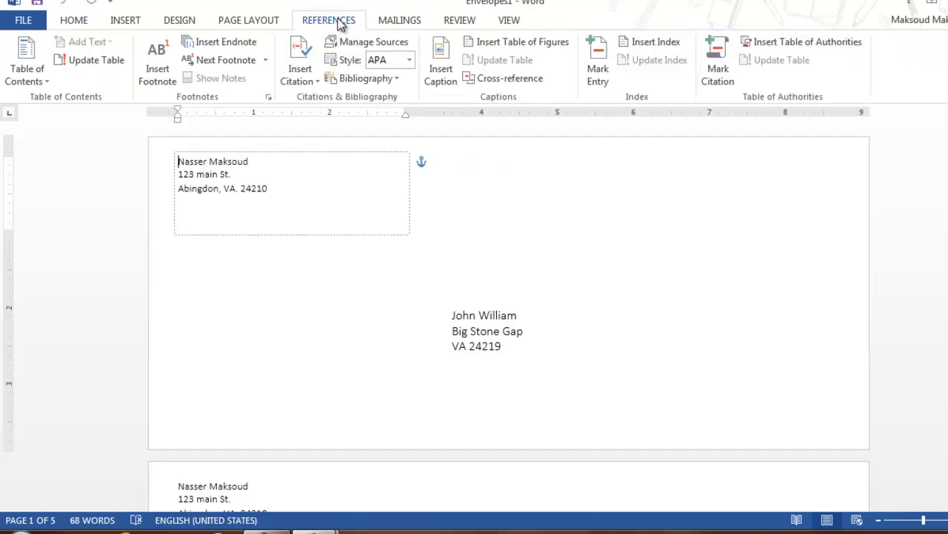
left_click(397, 21)
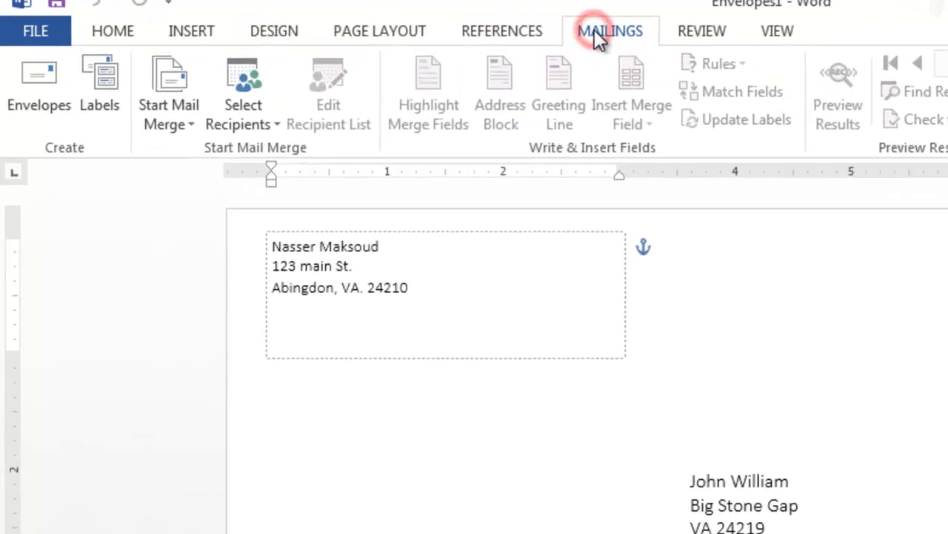
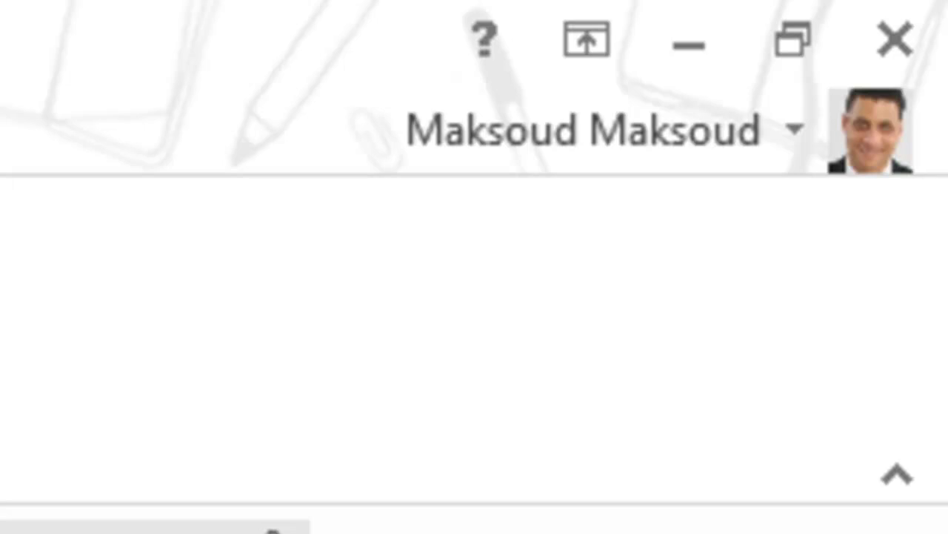
Step: Close Envelopes1 and then Document1, choosing Don't Save for each
left_click(478, 44)
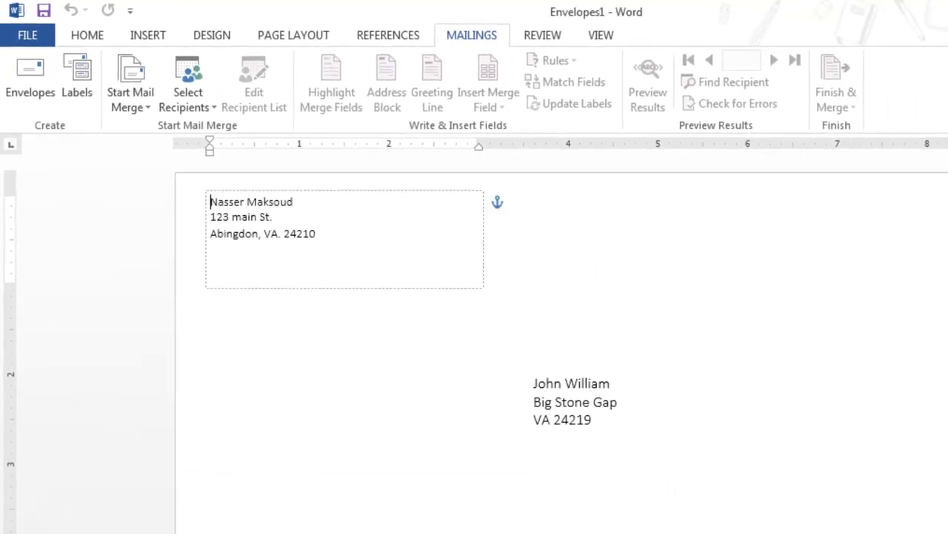
key("alt+F4")
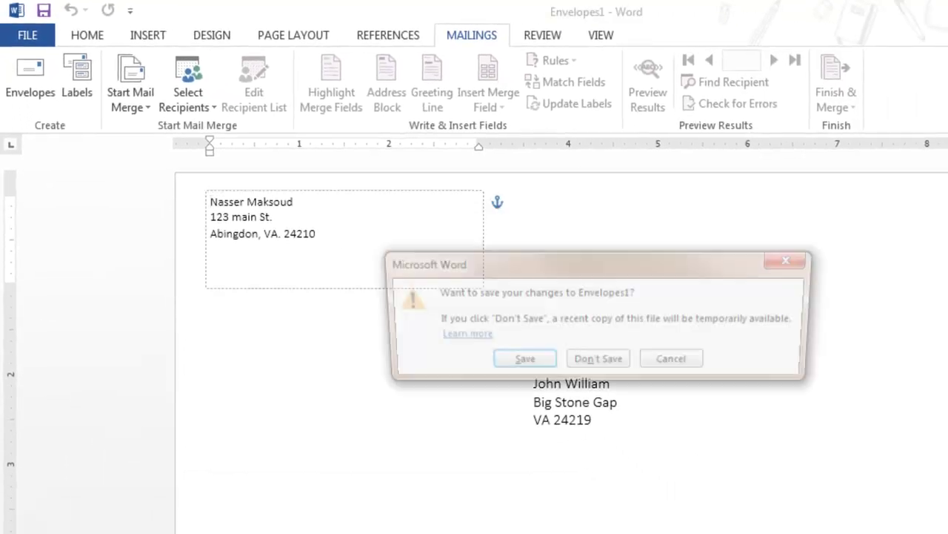
left_click(599, 362)
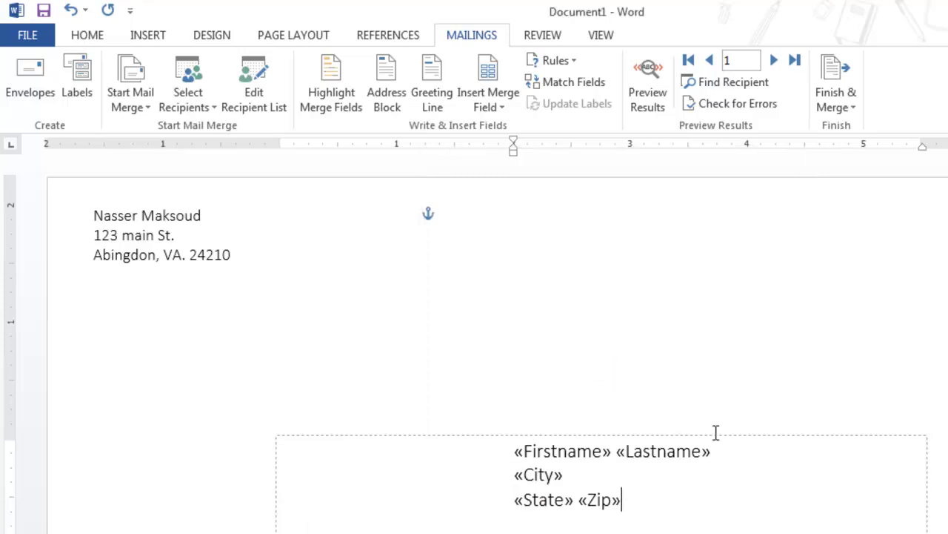
key("ctrl+w")
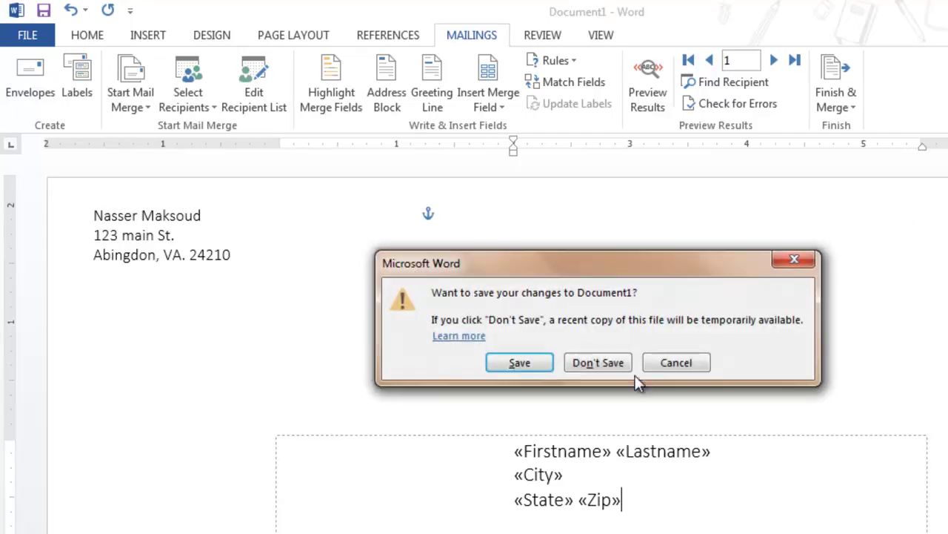
left_click(592, 359)
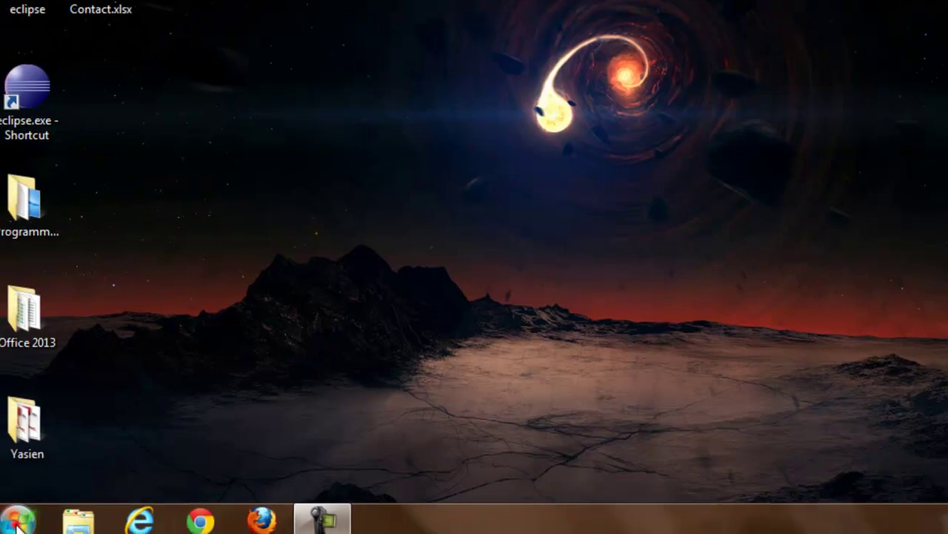
Step: Launch Word 2013 on a blank Document1, viewing the References, Mailings and Review tabs
key("super")
left_click(111, 56)
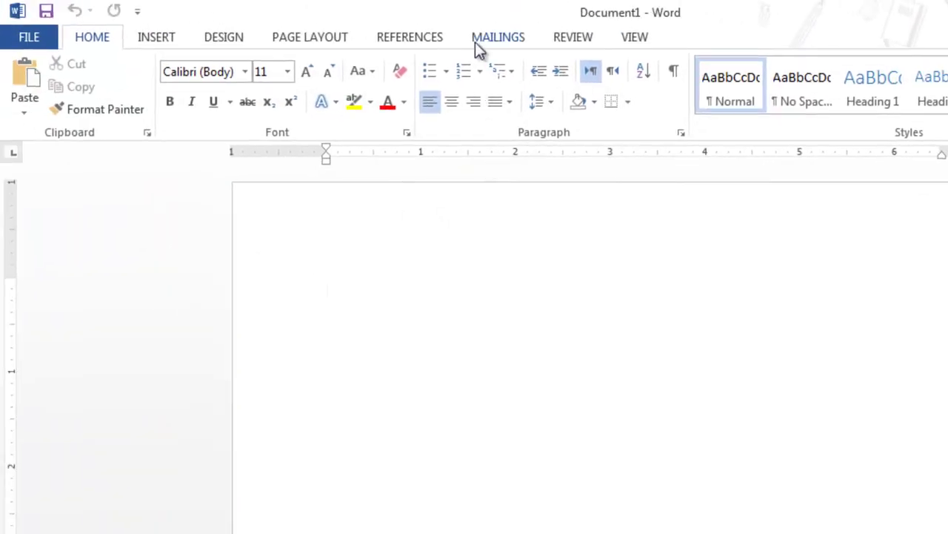
left_click(420, 37)
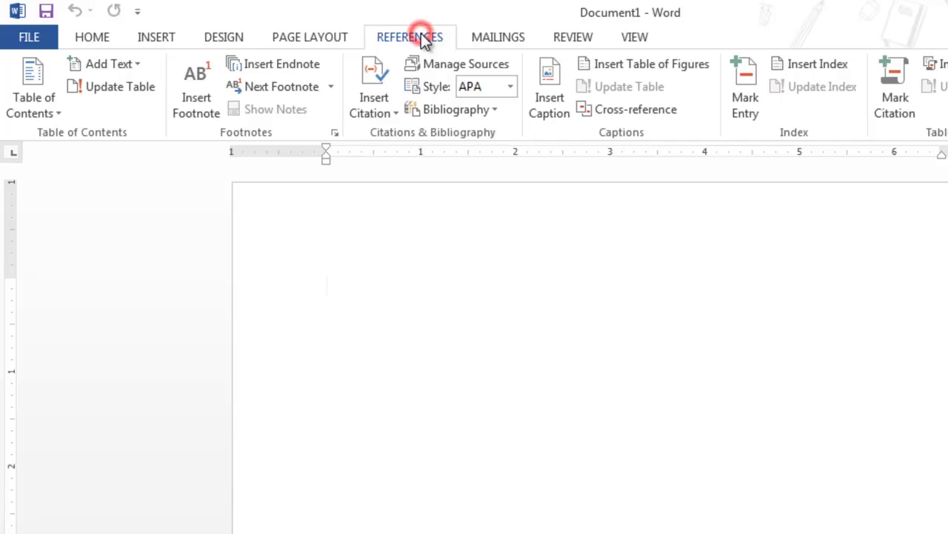
left_click(492, 37)
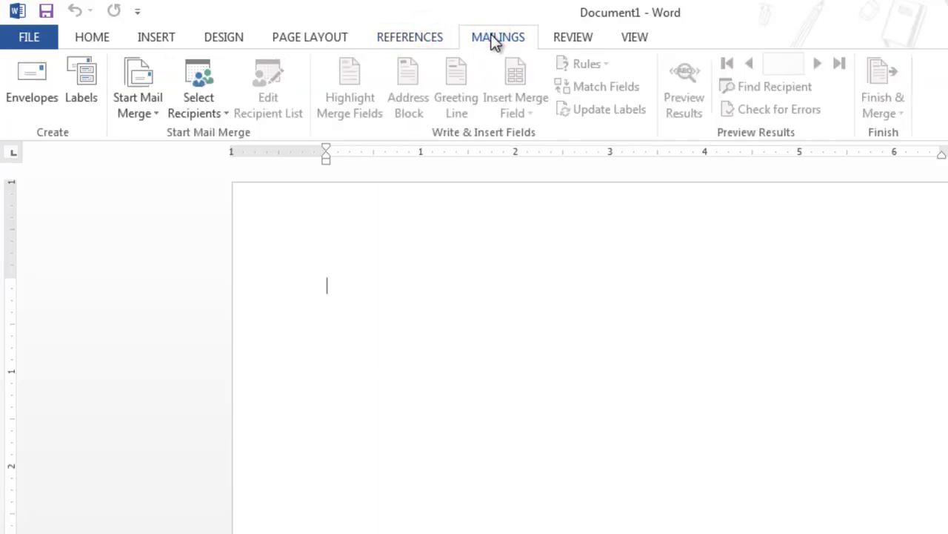
left_click(577, 41)
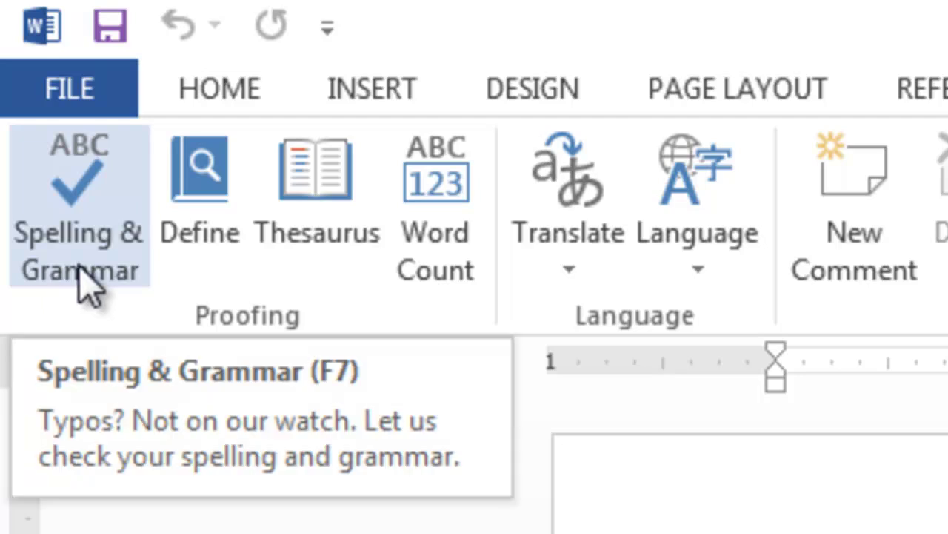
Step: Insert random sample paragraphs with =rand()
left_click(80, 282)
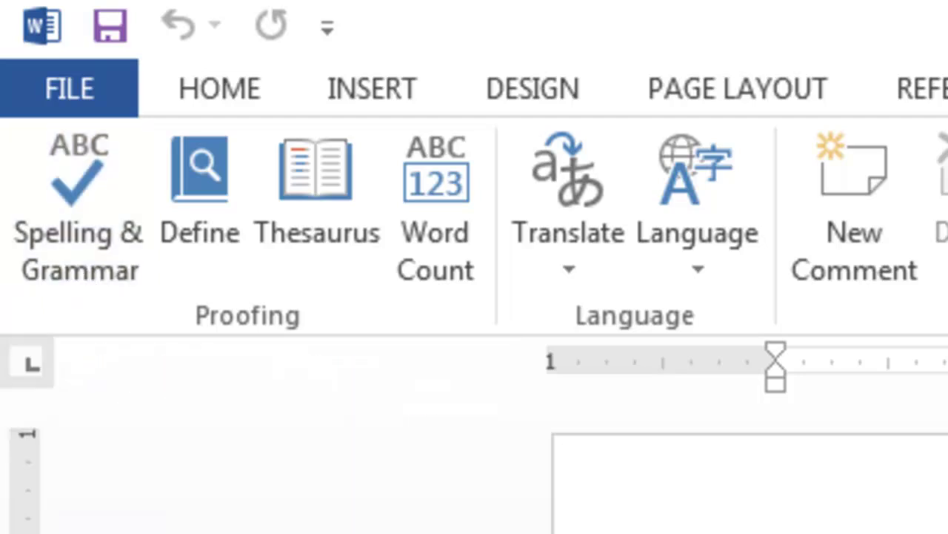
type("=ran")
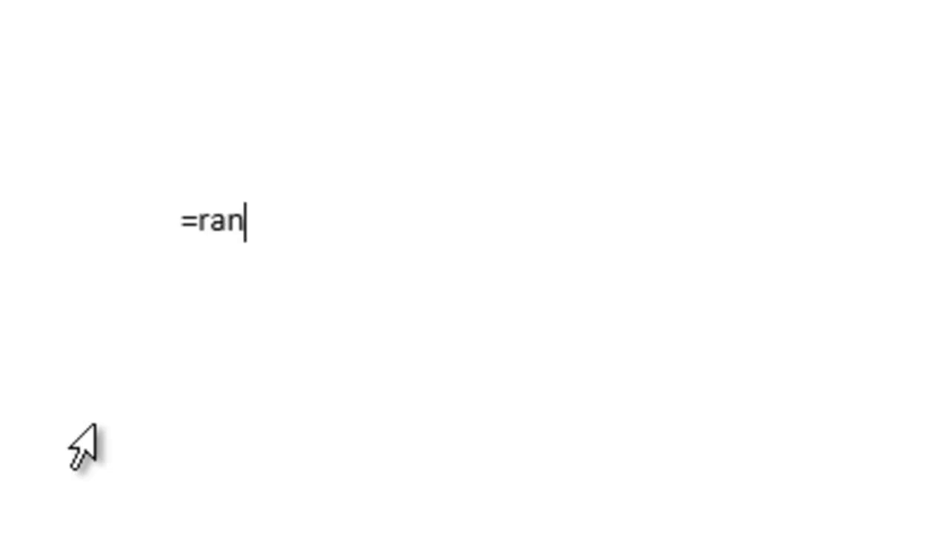
type("d()")
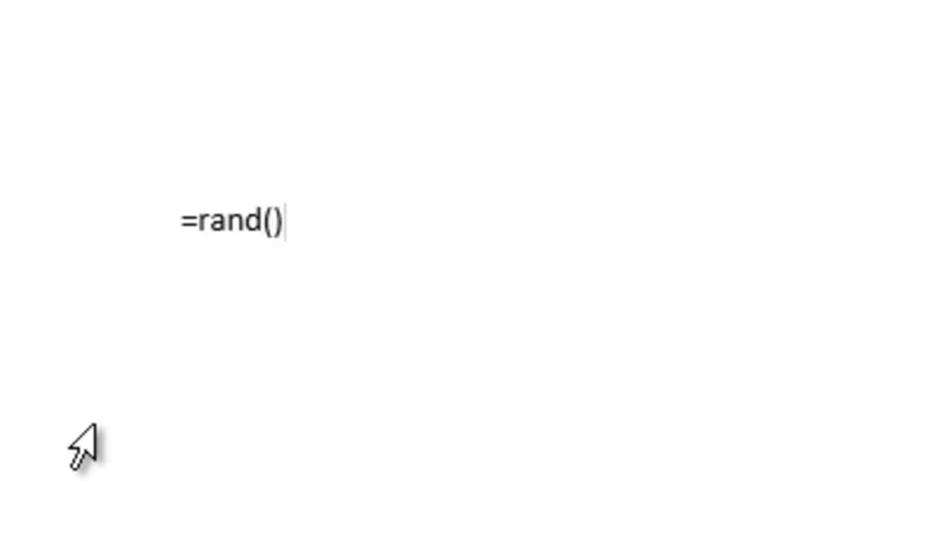
key("Return")
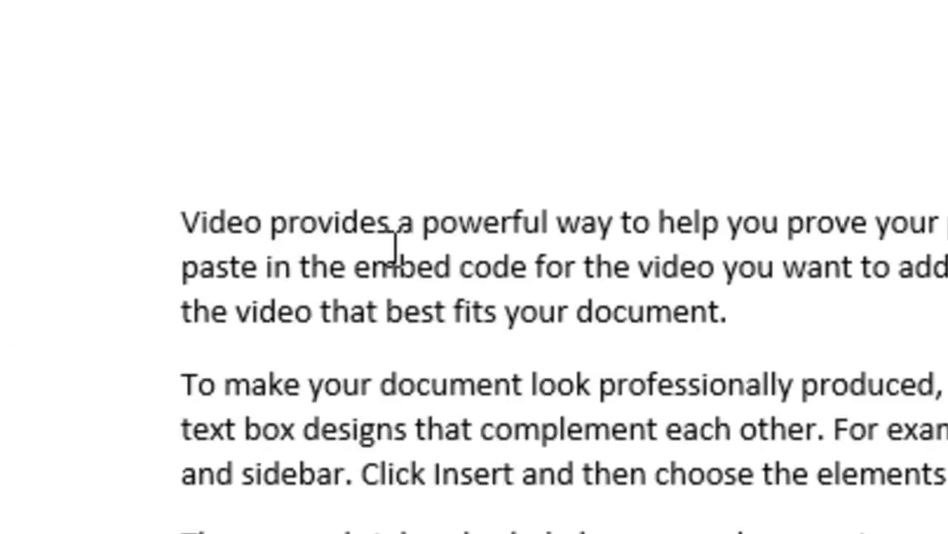
Step: Misspell 'provides' as 'provids' and view its spelling suggestions without correcting
left_click(380, 215)
key("BackSpace")
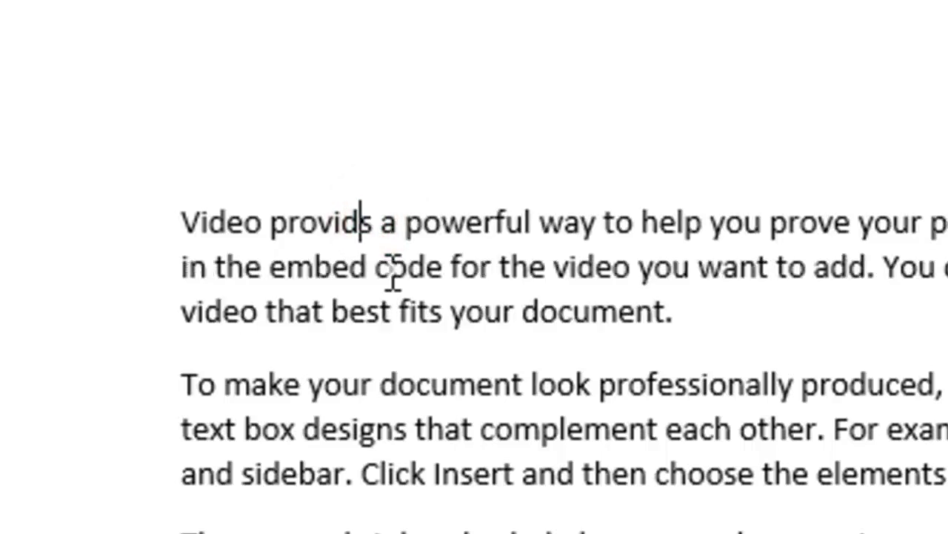
left_click(465, 333)
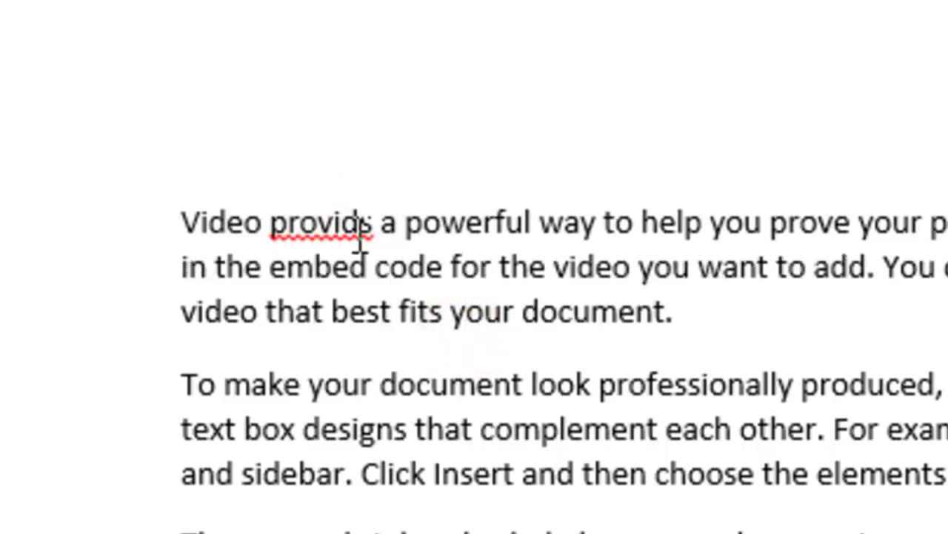
mouse_move(376, 241)
mouse_move(343, 235)
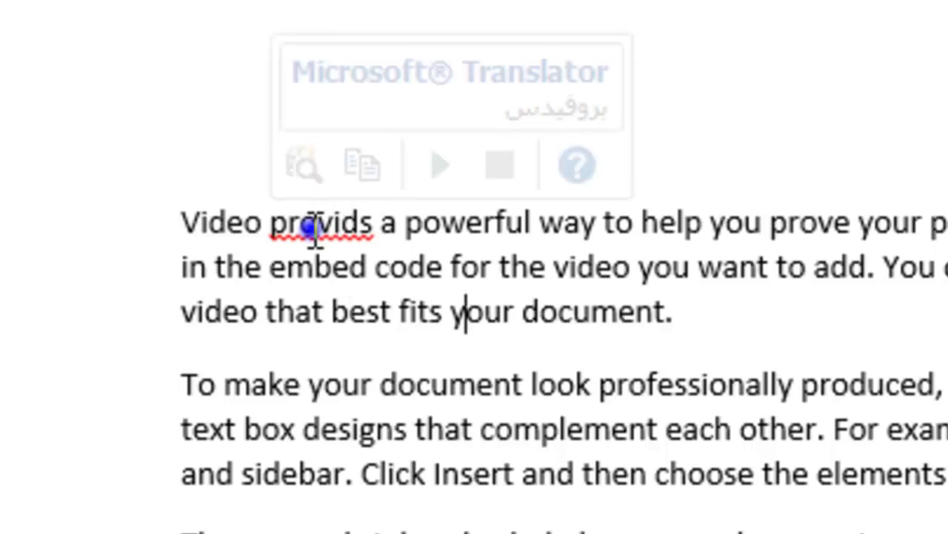
right_click(316, 234)
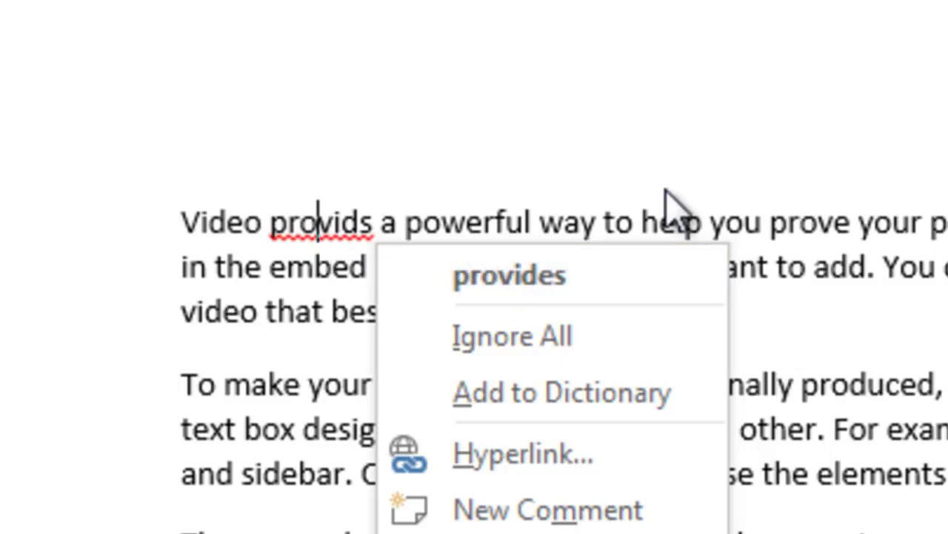
left_click(737, 184)
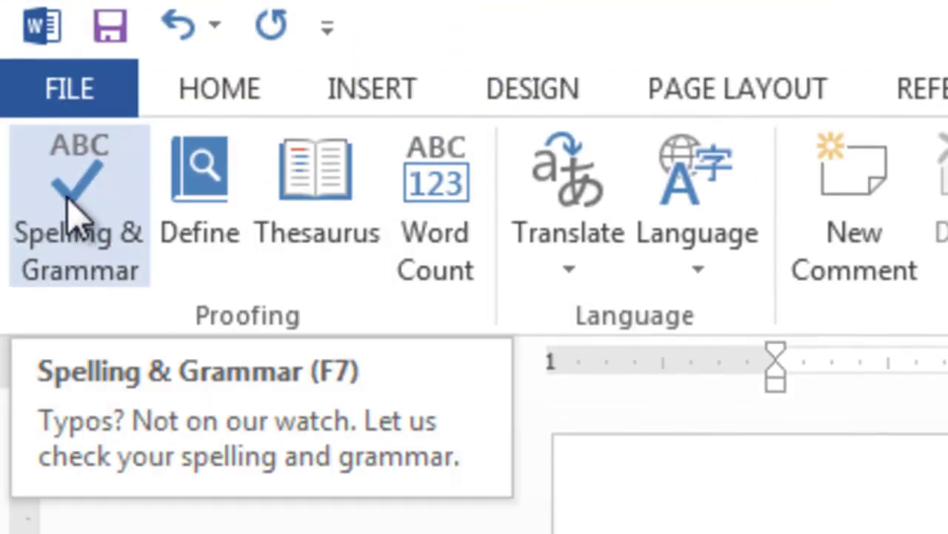
Step: Start Spelling & Grammar, play the pronunciation of 'provides', and open the Merriam-Webster source
left_click(72, 215)
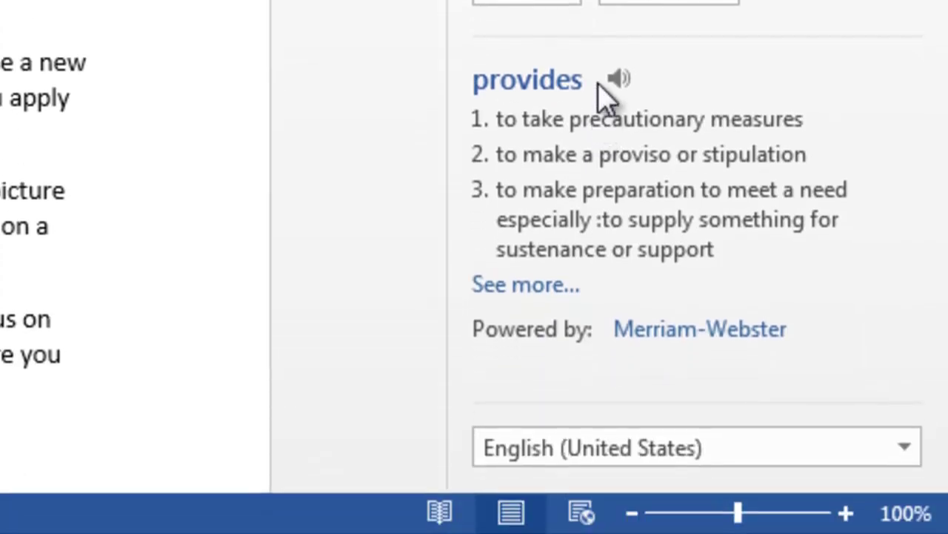
left_click(617, 80)
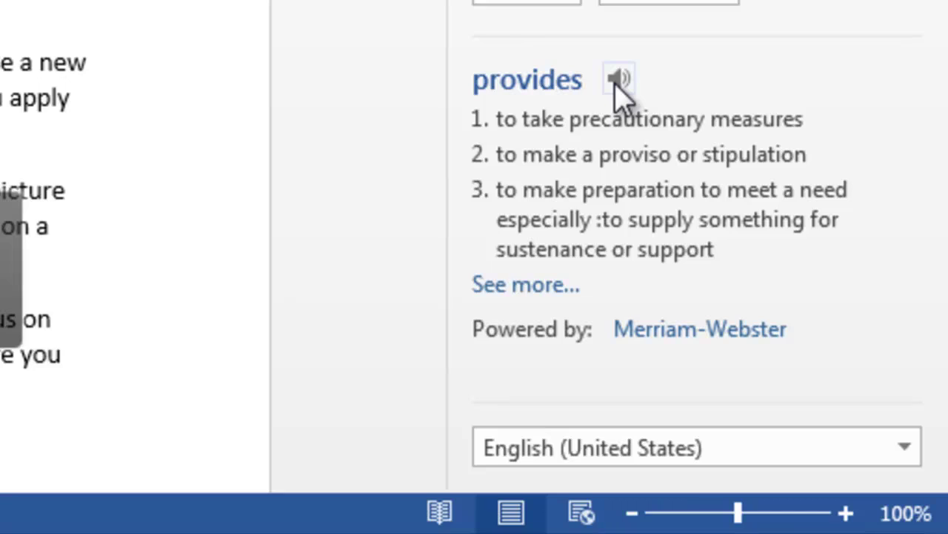
left_click(617, 80)
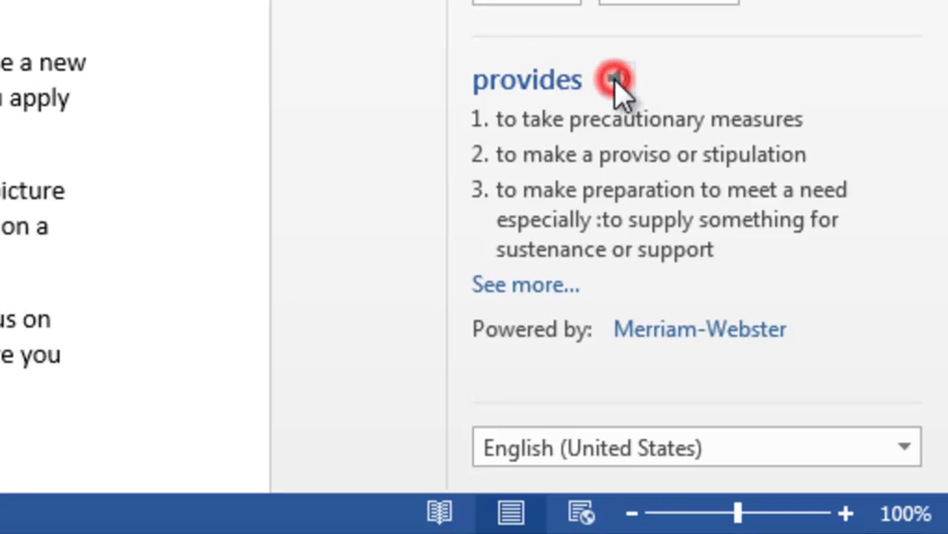
left_click(617, 80)
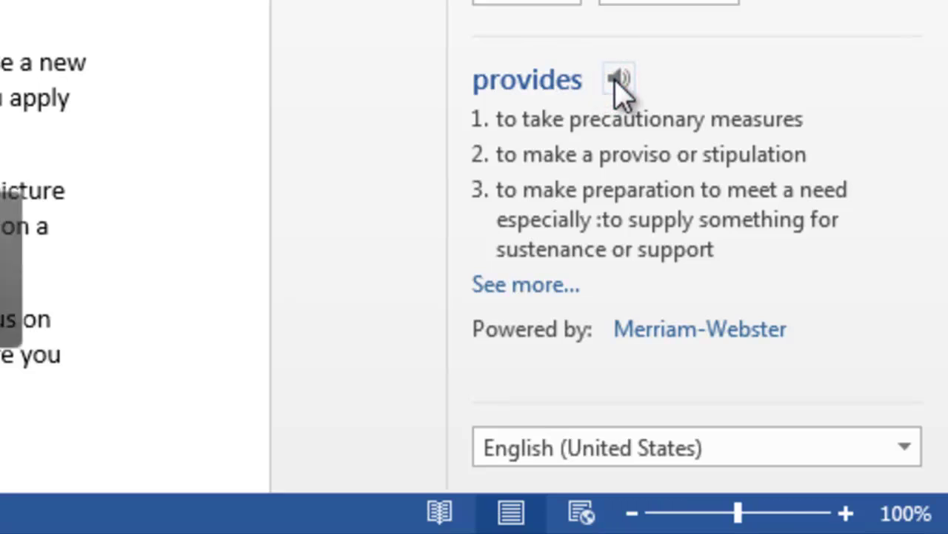
left_click(617, 80)
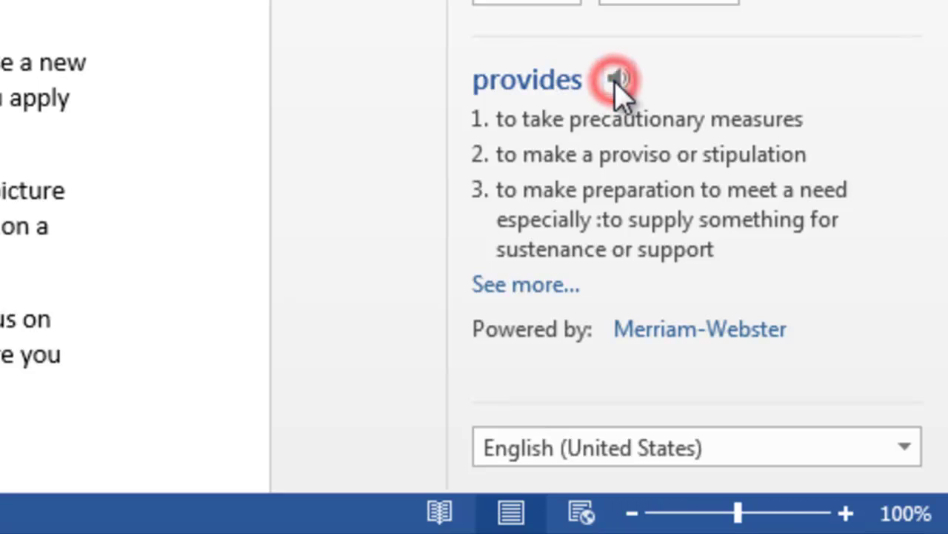
left_click(674, 328)
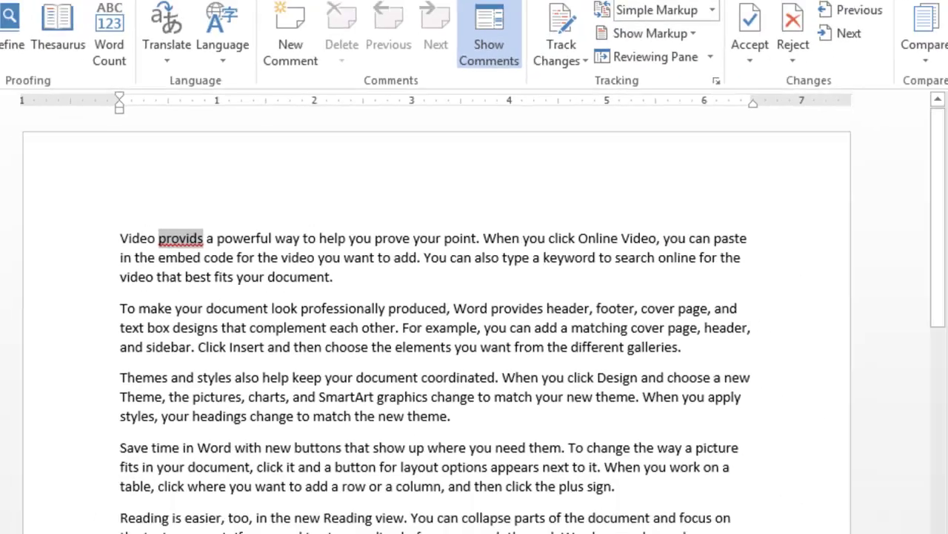
Step: Rerun the spelling check, keep English (United States), and change 'provids' to 'provides'
key("F7")
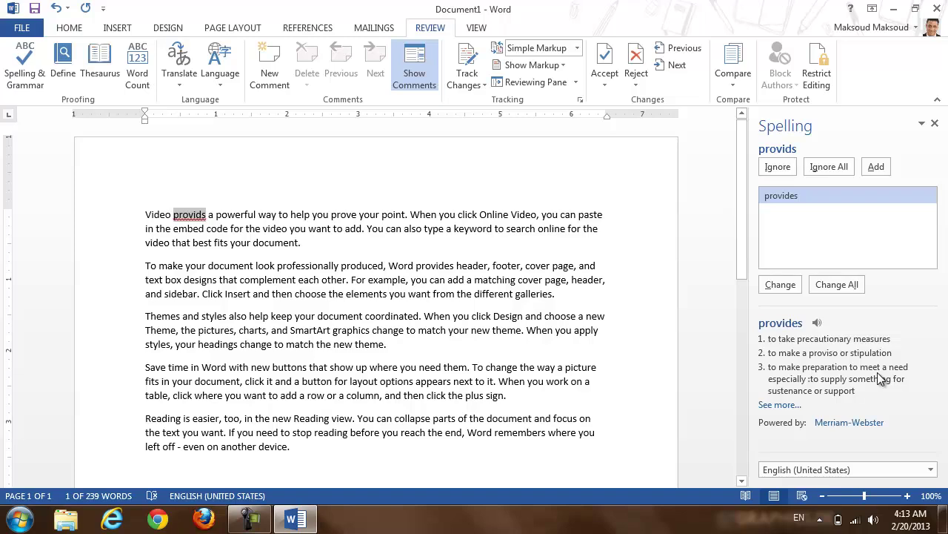
left_click(931, 470)
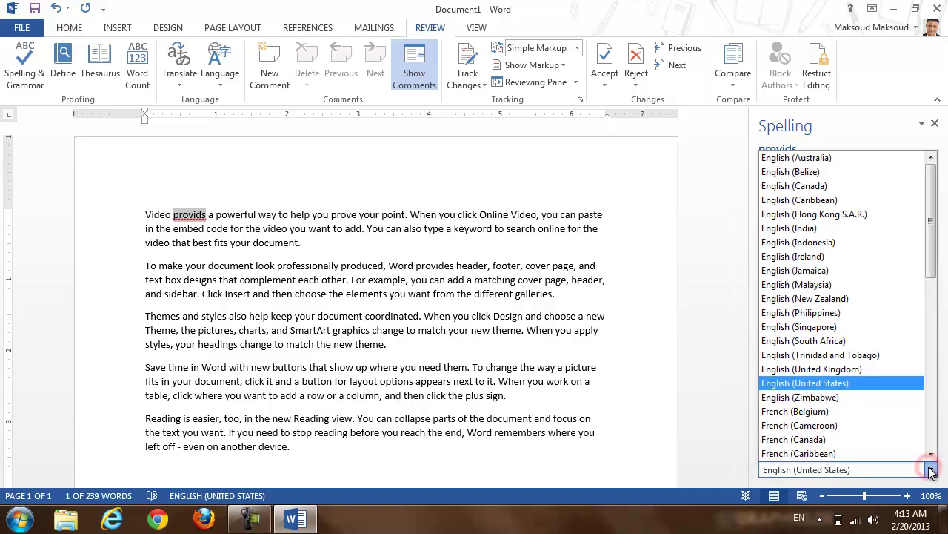
left_click(666, 366)
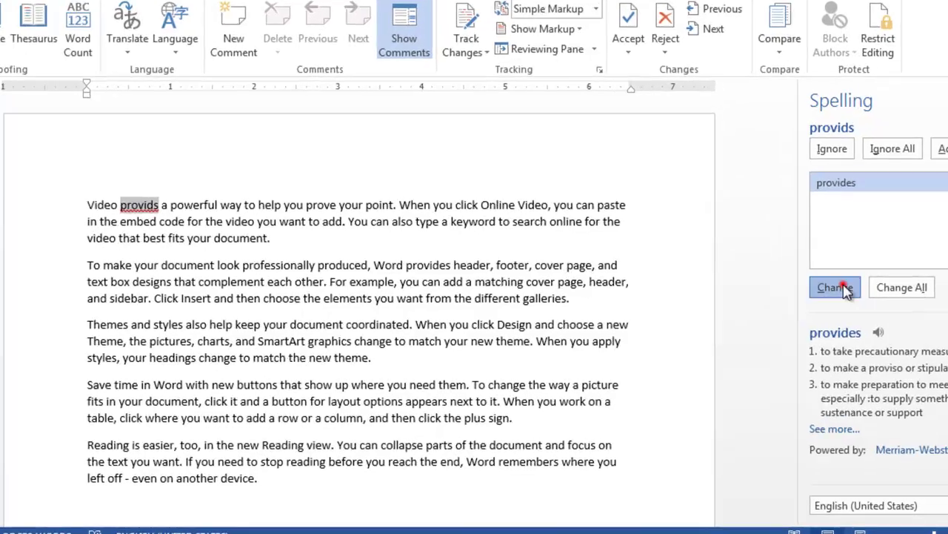
left_click(785, 286)
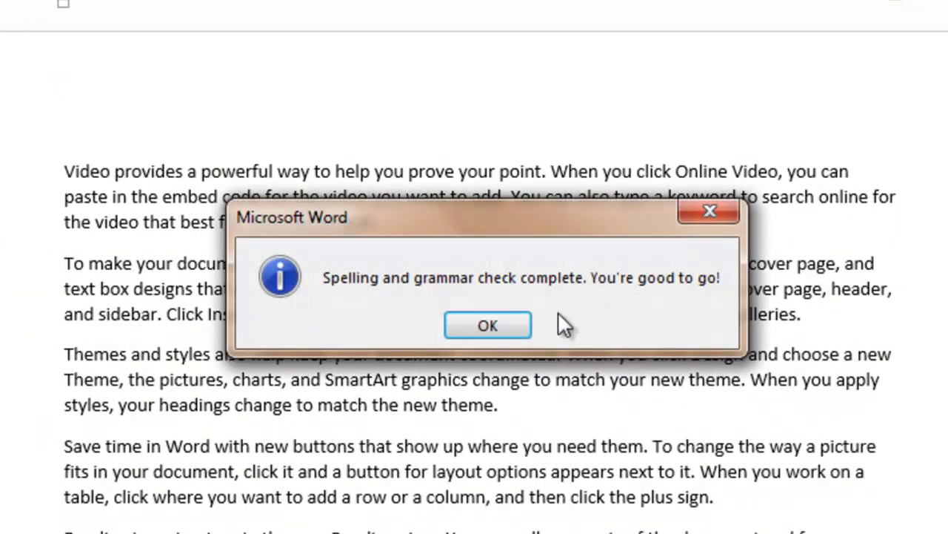
Step: Dismiss the check-complete message and show the Arabic translation pop-up and context menu for 'provides'
left_click(506, 324)
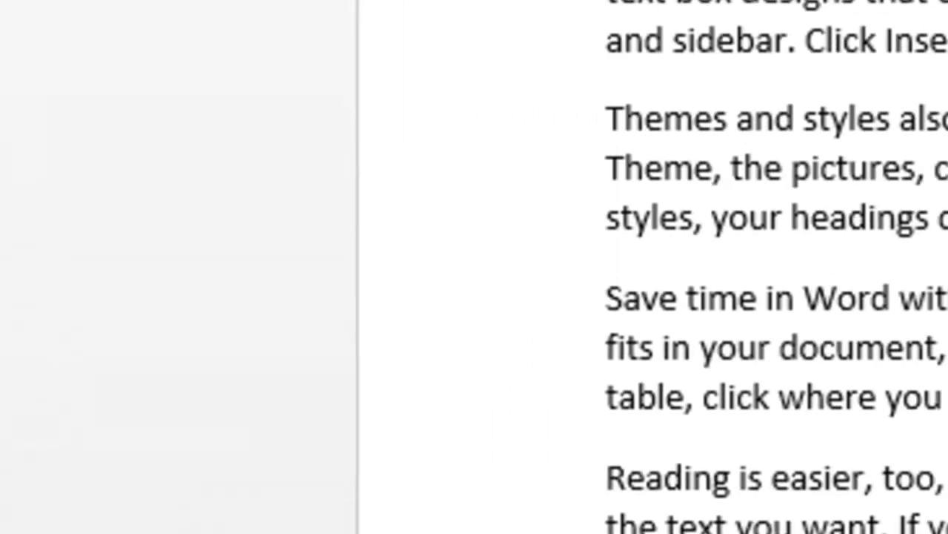
double_click(237, 260)
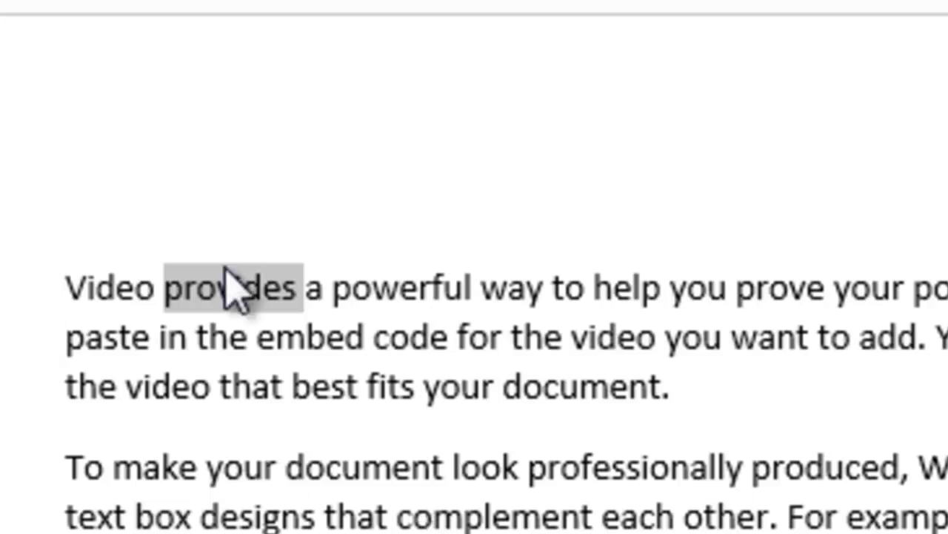
mouse_move(223, 293)
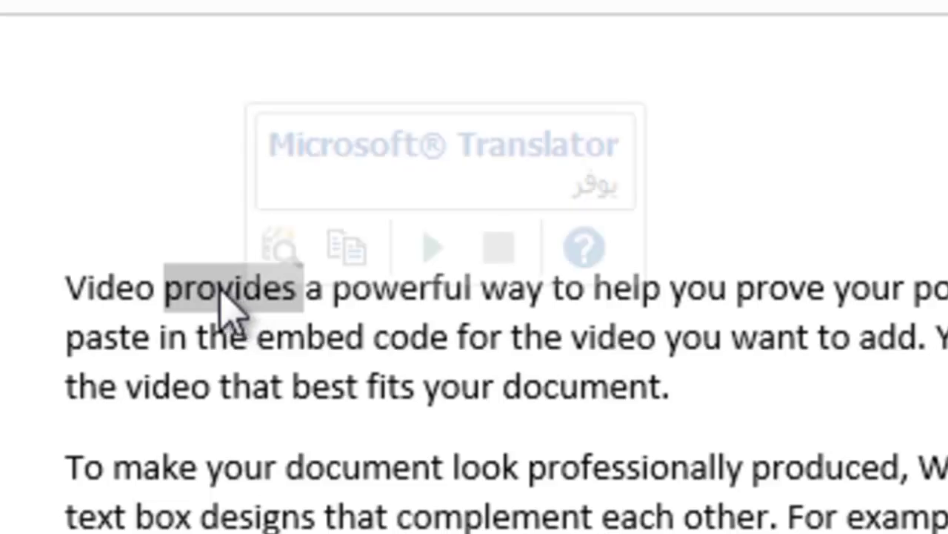
right_click(223, 289)
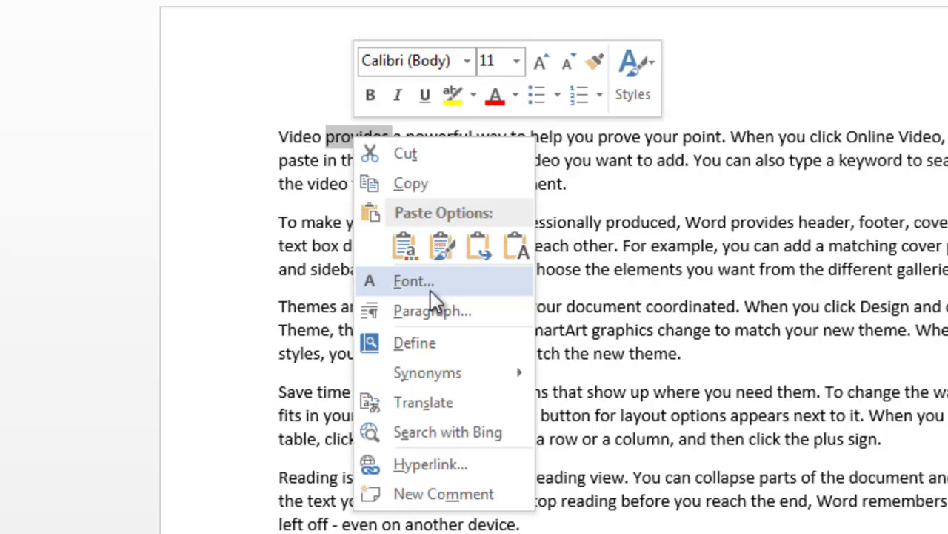
mouse_move(452, 376)
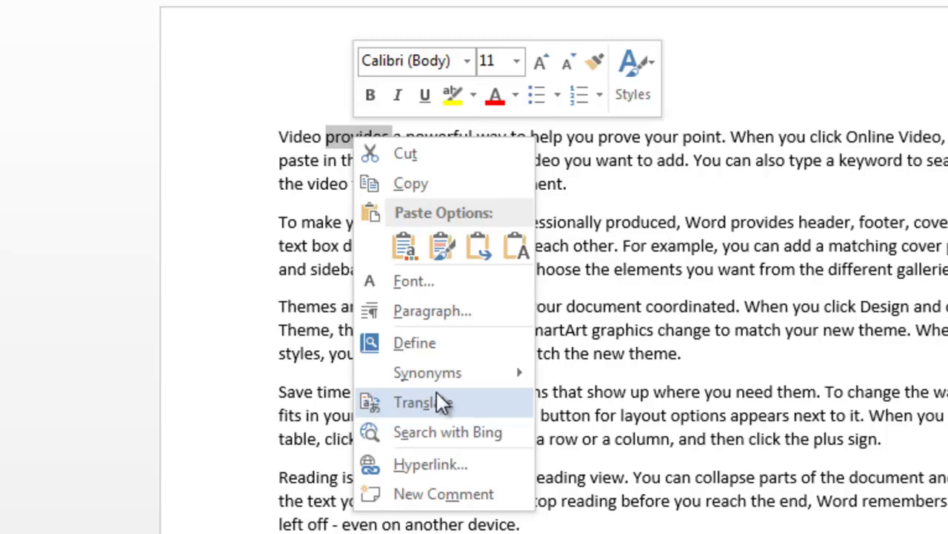
Step: Look up the Merriam-Webster definition of 'provide' with Define, then close the dictionary pane
left_click(415, 342)
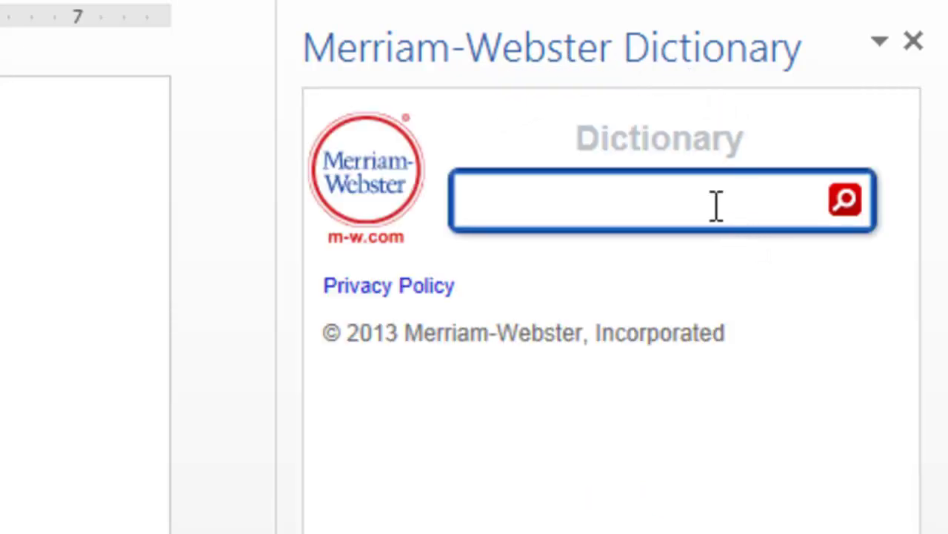
left_click(711, 201)
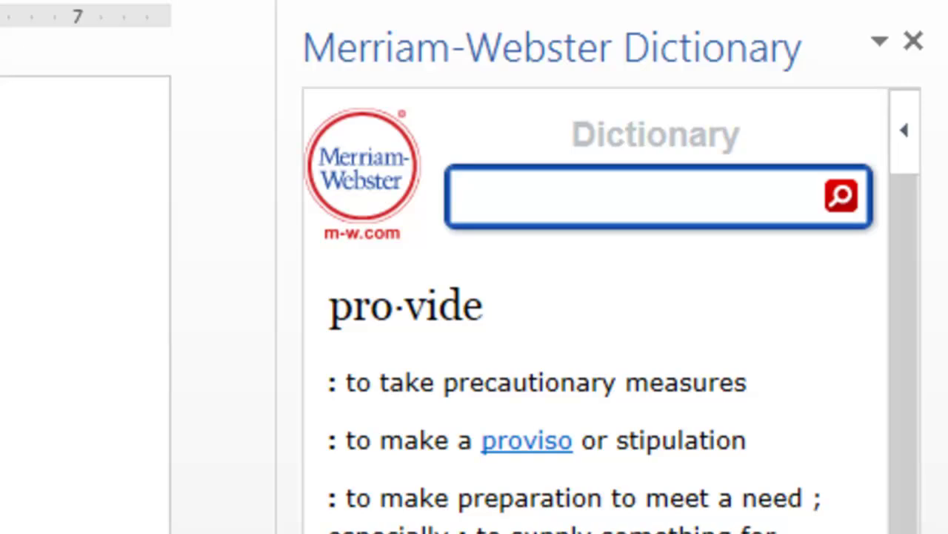
left_click(915, 40)
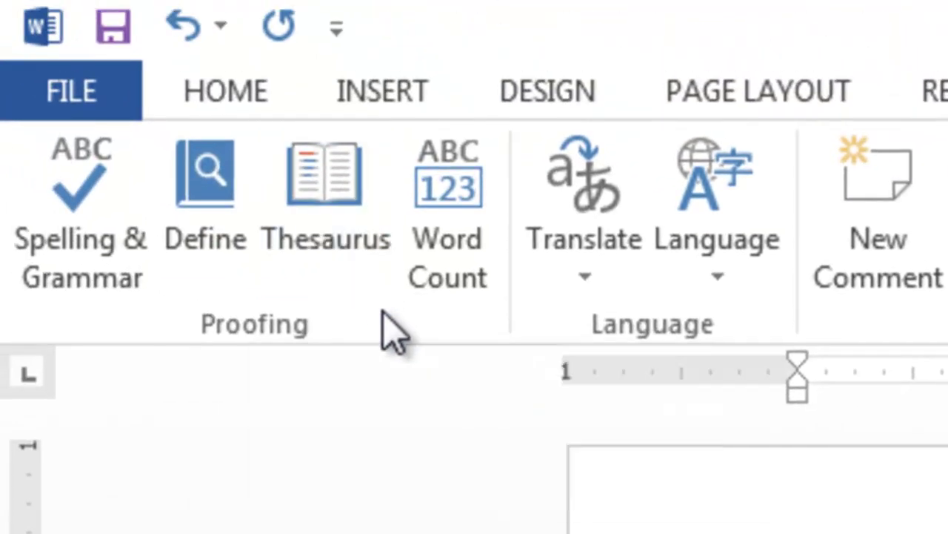
Step: List Thesaurus synonyms for 'provides' like delivers, offers and affords, then select 'powerful'
left_click(326, 206)
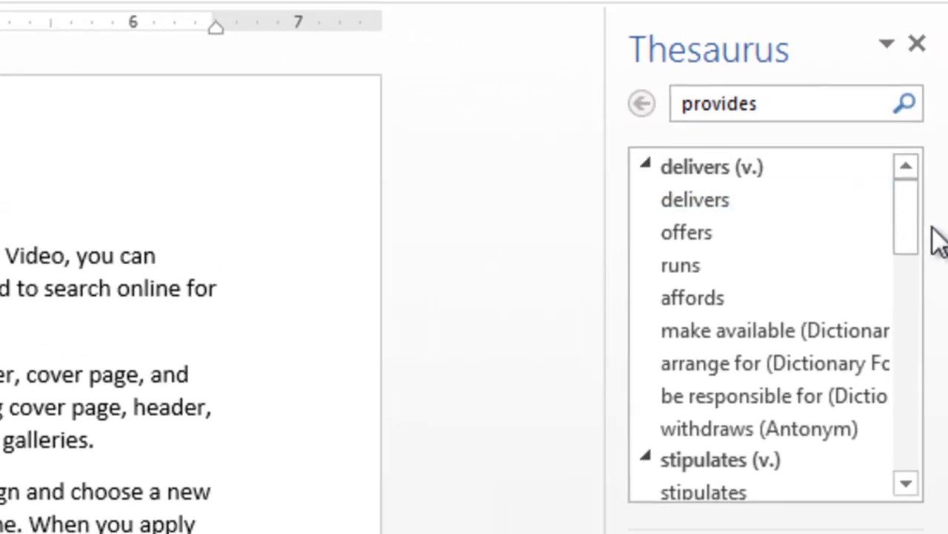
left_click_drag(920, 193, 902, 181)
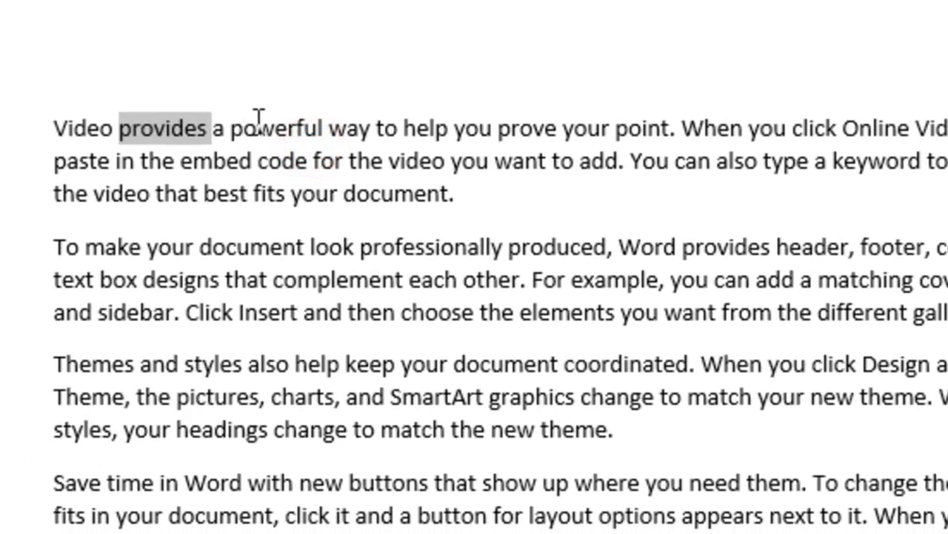
double_click(263, 119)
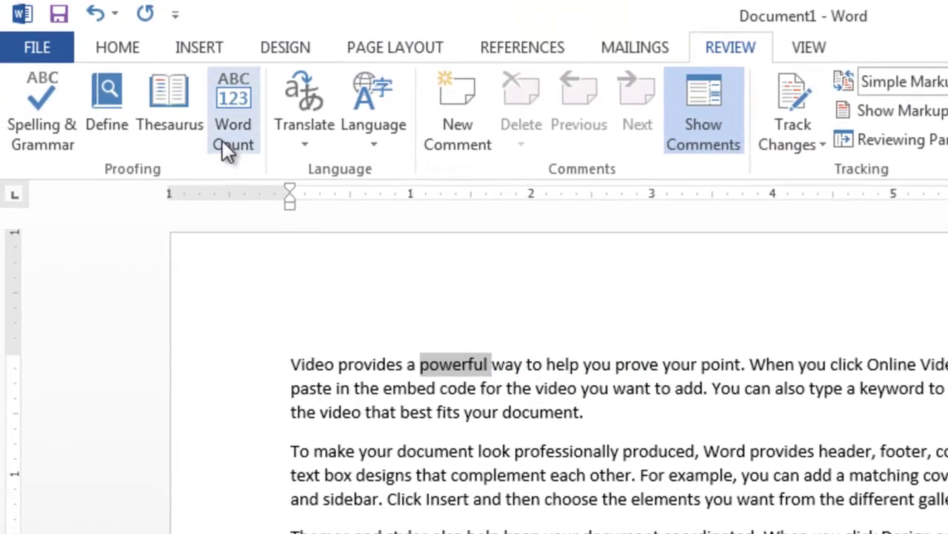
Step: Check the Word Count for 'powerful' (1 word, 8 characters) from the ribbon and status bar
left_click(229, 122)
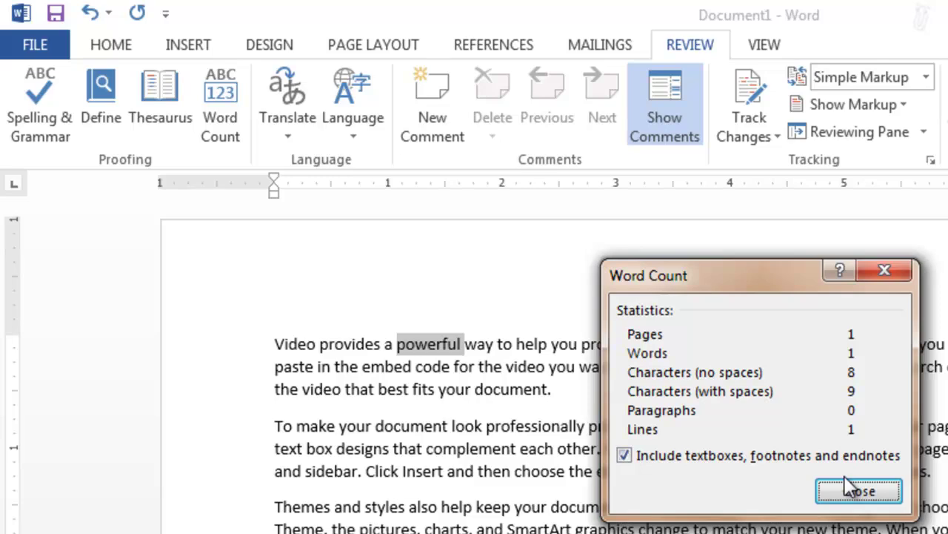
left_click(875, 493)
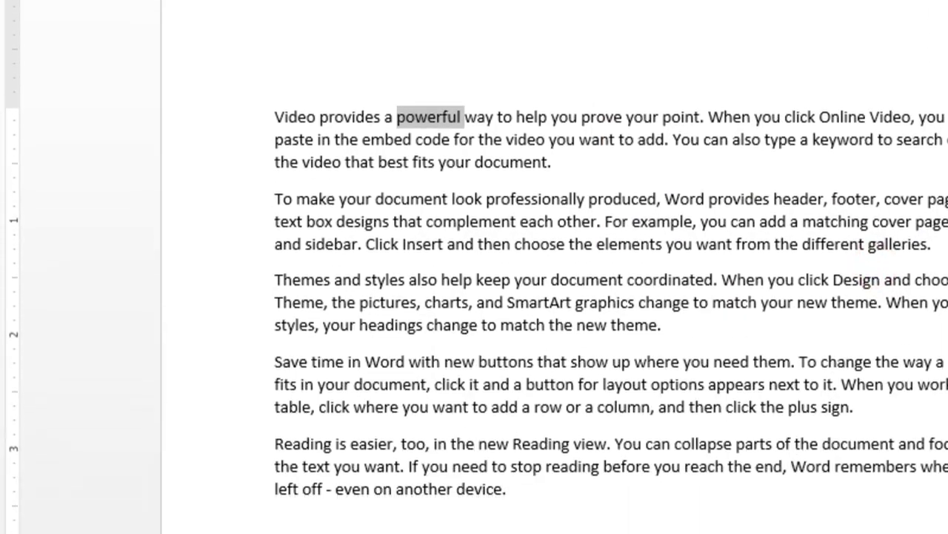
left_click(158, 533)
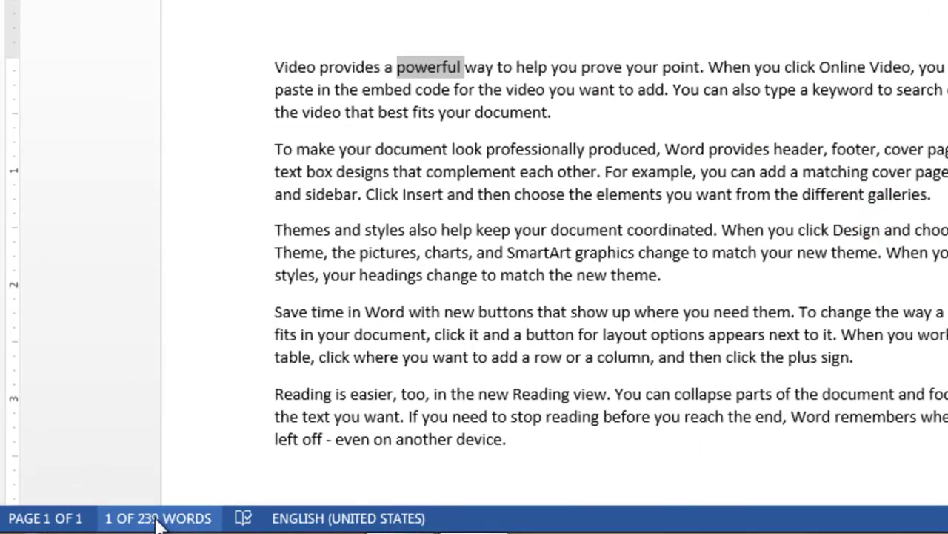
left_click(892, 212)
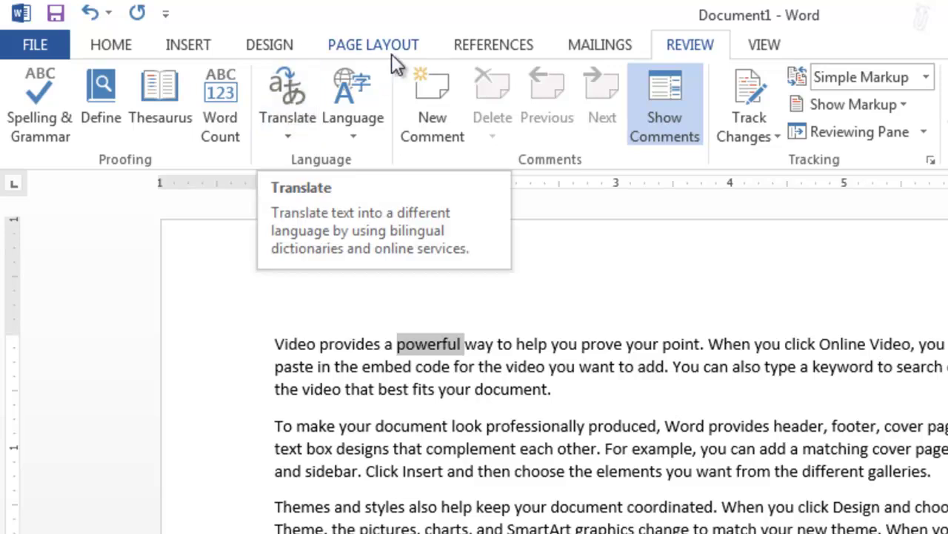
Step: Turn off the Arabic Mini Translator and deselect 'powerful'
left_click(283, 127)
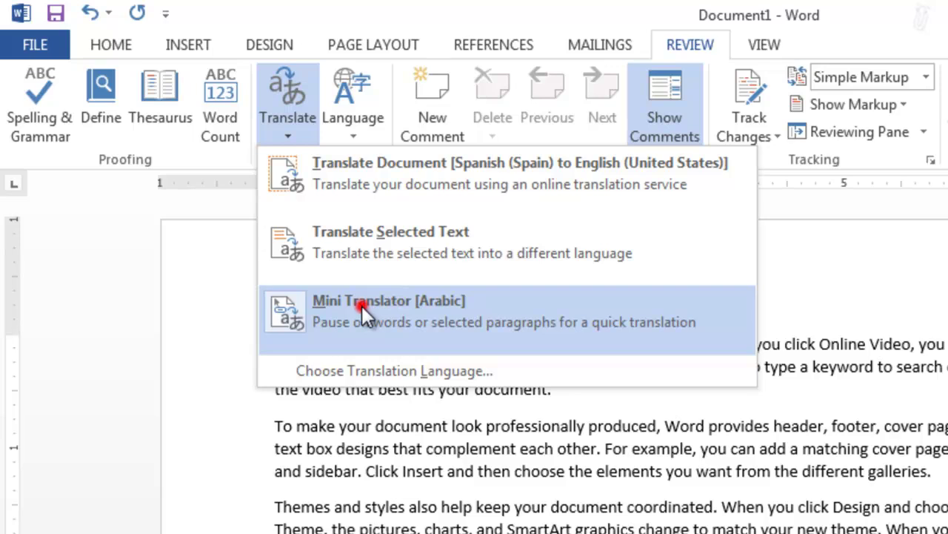
left_click(363, 305)
left_click(483, 426)
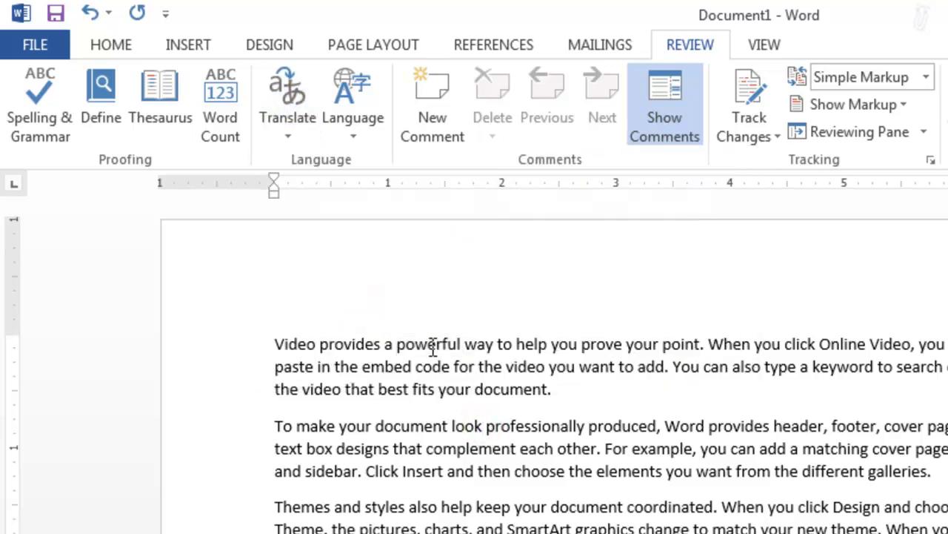
Step: Switch the Mini Translator [Arabic] back on from the Translate options
double_click(436, 343)
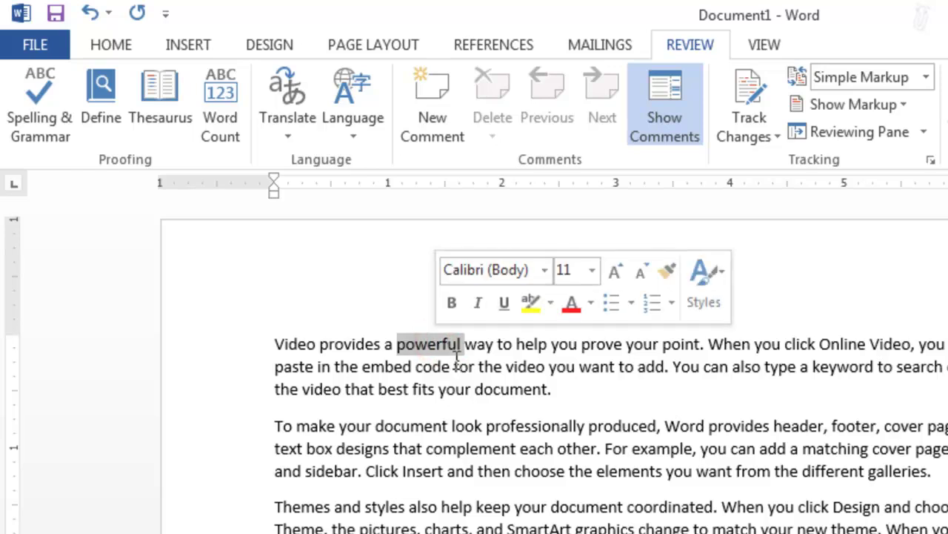
left_click(465, 387)
left_click(692, 45)
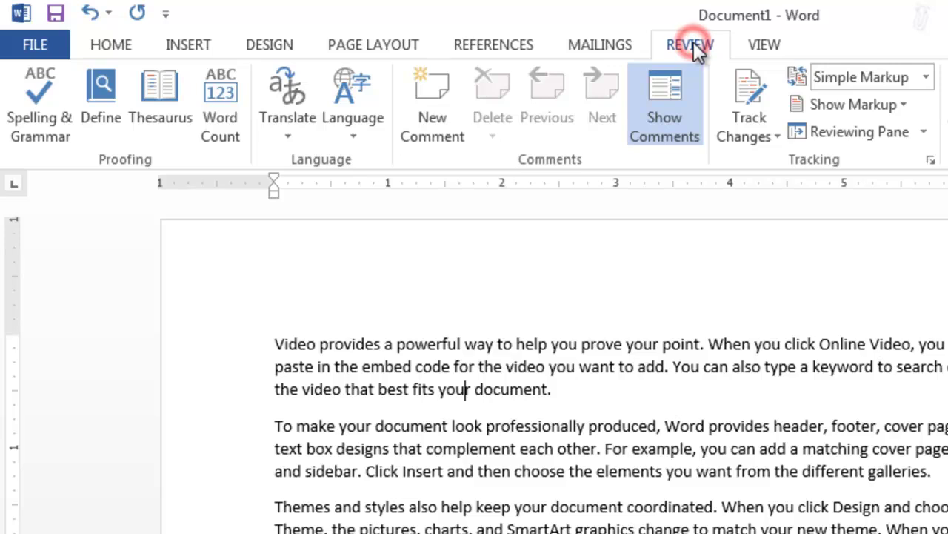
left_click(300, 119)
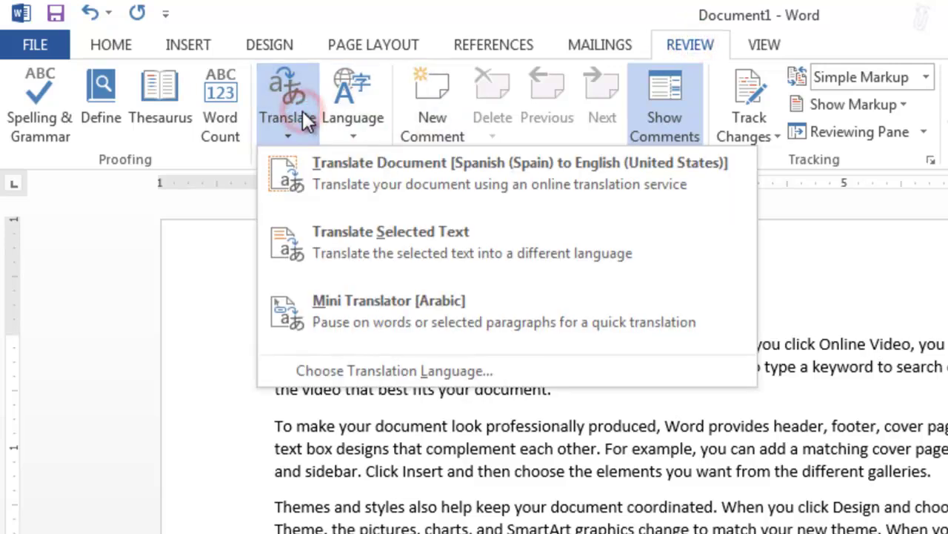
left_click(357, 297)
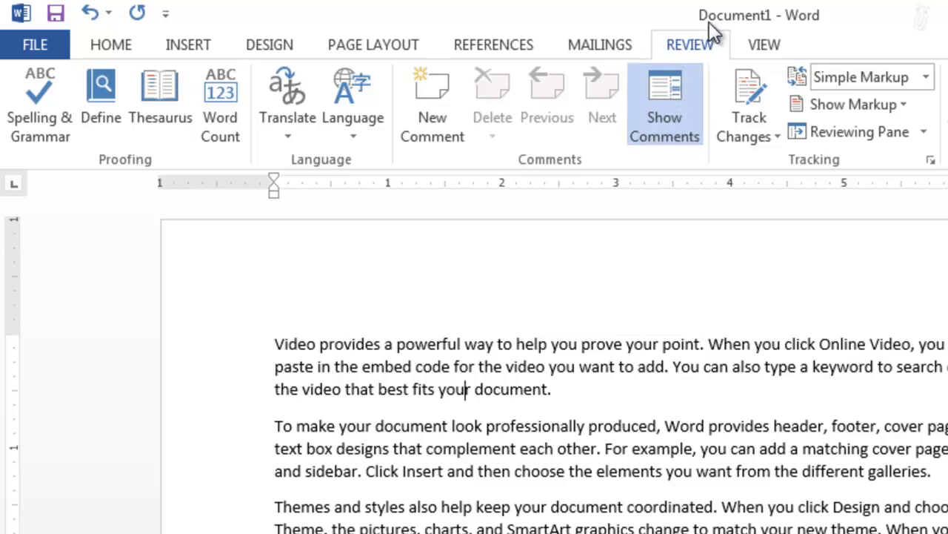
left_click(696, 46)
left_click(282, 136)
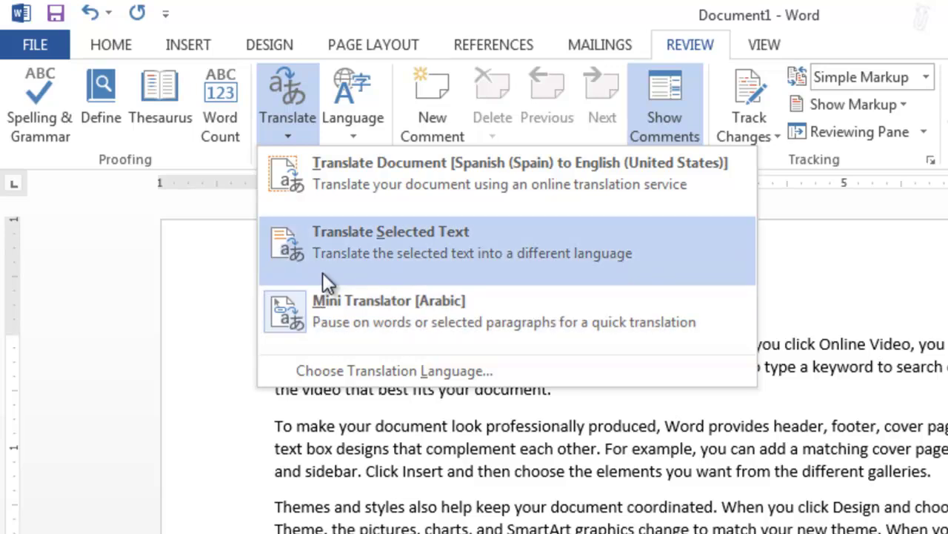
left_click(376, 475)
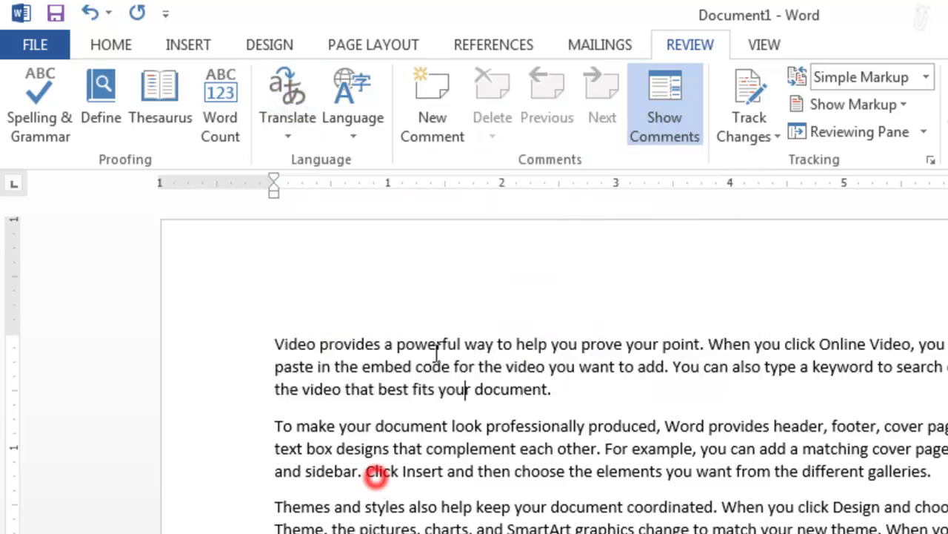
Step: Show the Arabic translation of 'powerful' and play it aloud
double_click(447, 348)
mouse_move(445, 354)
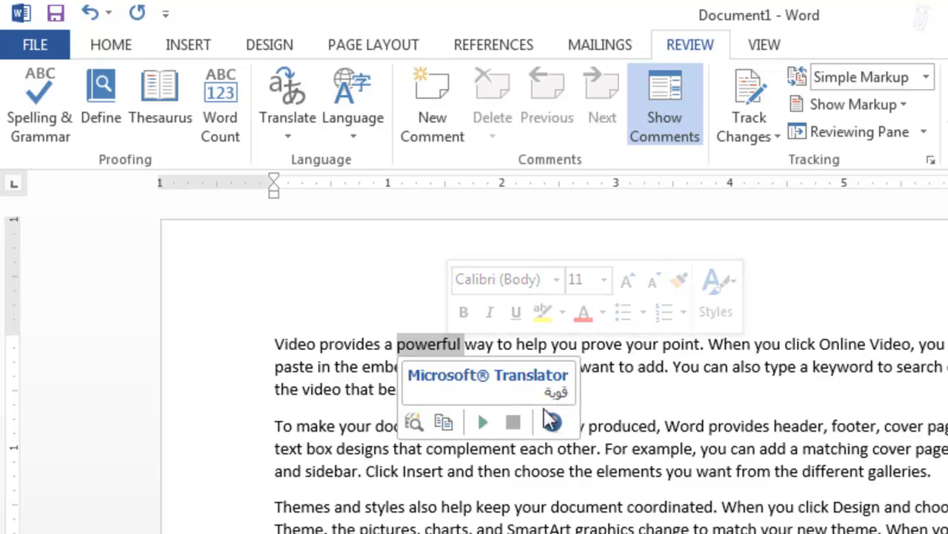
left_click(484, 420)
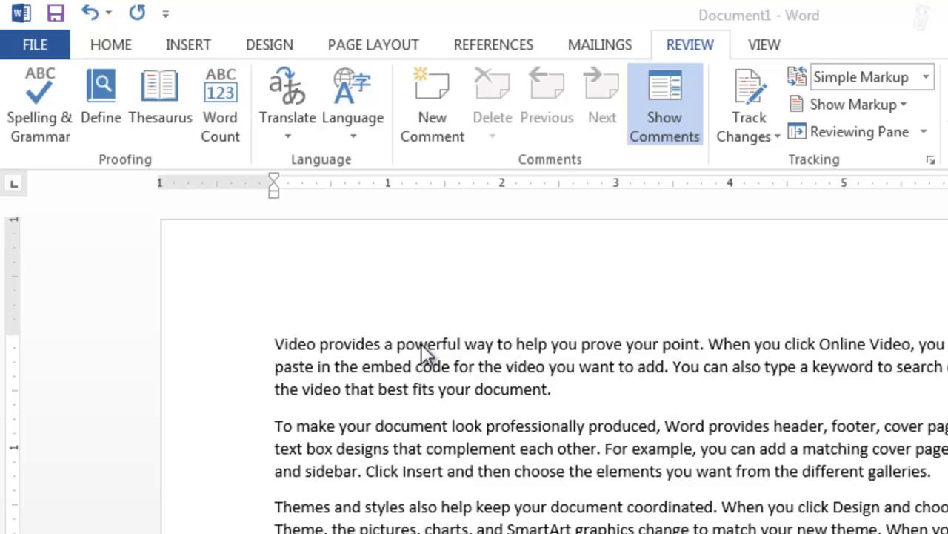
Step: Send the whole document to Microsoft Translator for online translation
left_click(295, 130)
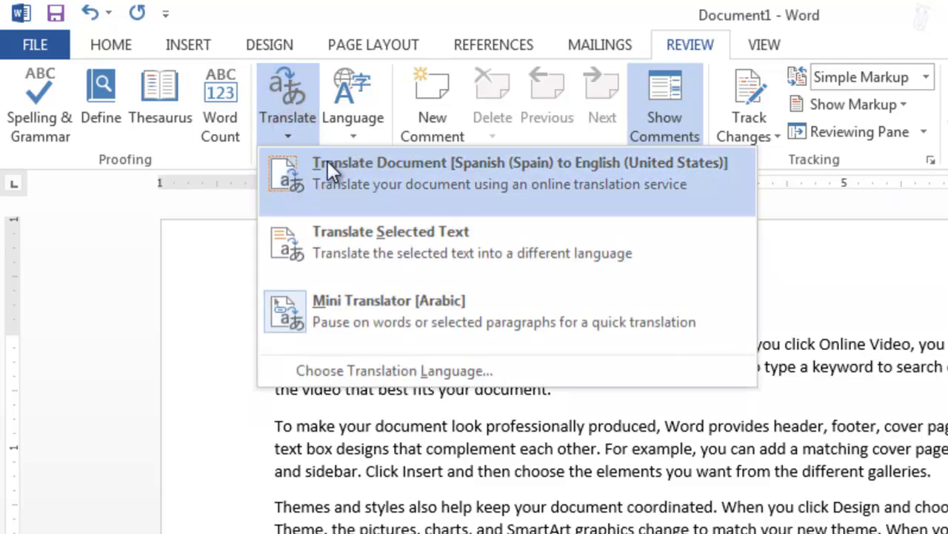
left_click(389, 173)
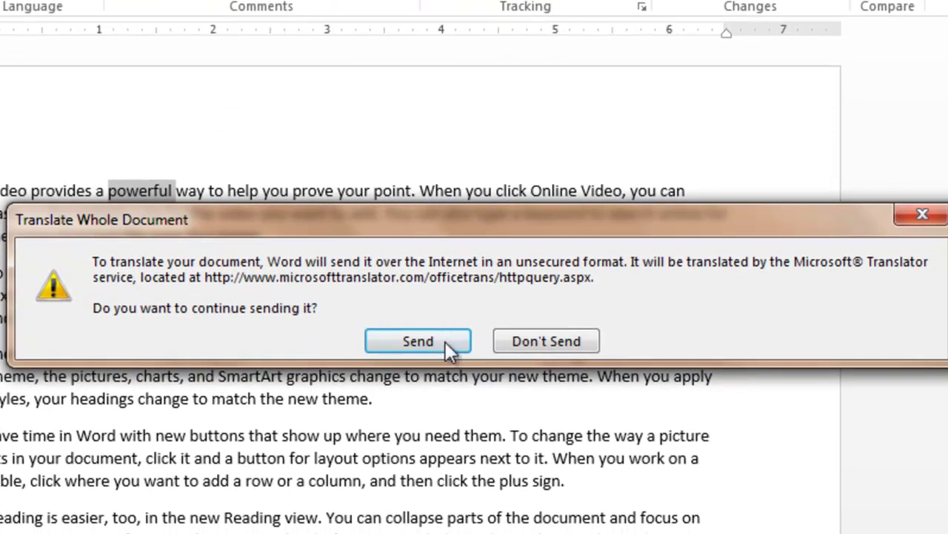
left_click(446, 343)
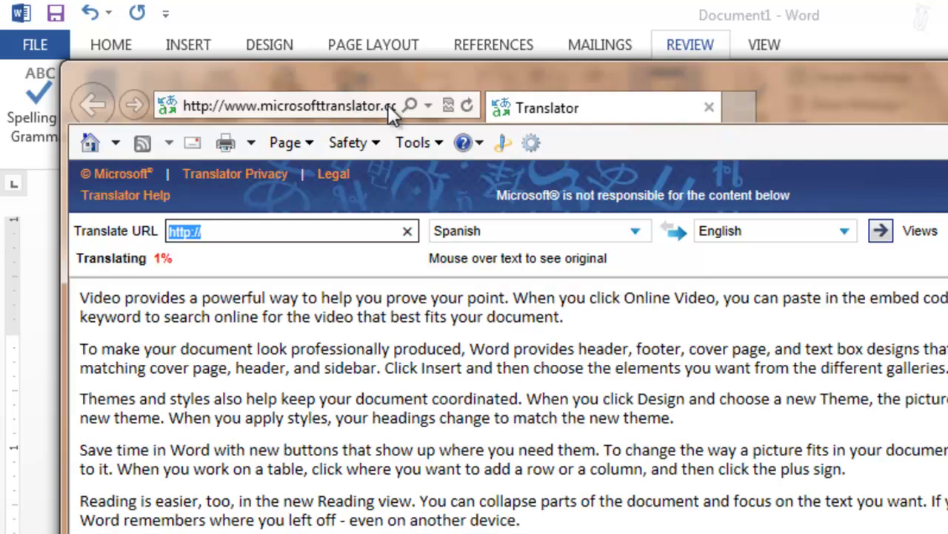
left_click(386, 105)
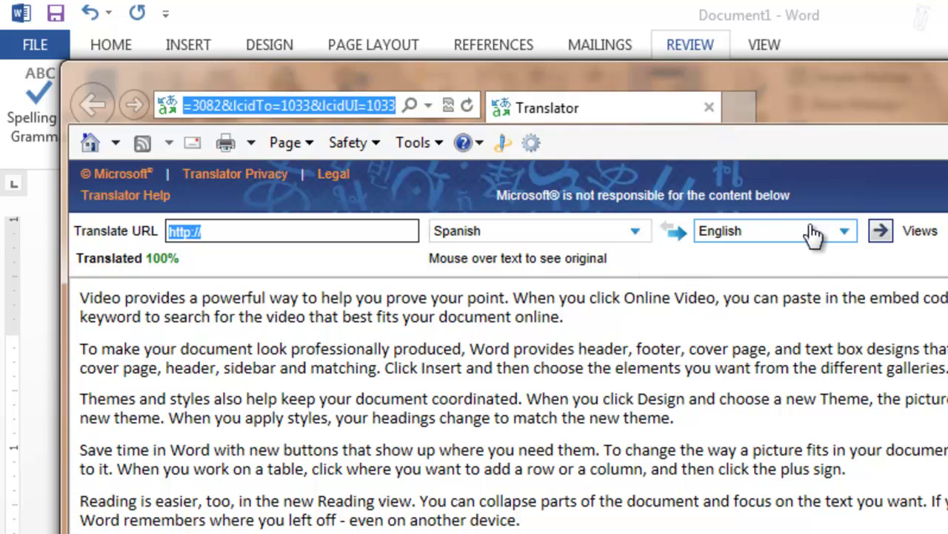
Step: Translate the page from English into Arabic
left_click(639, 236)
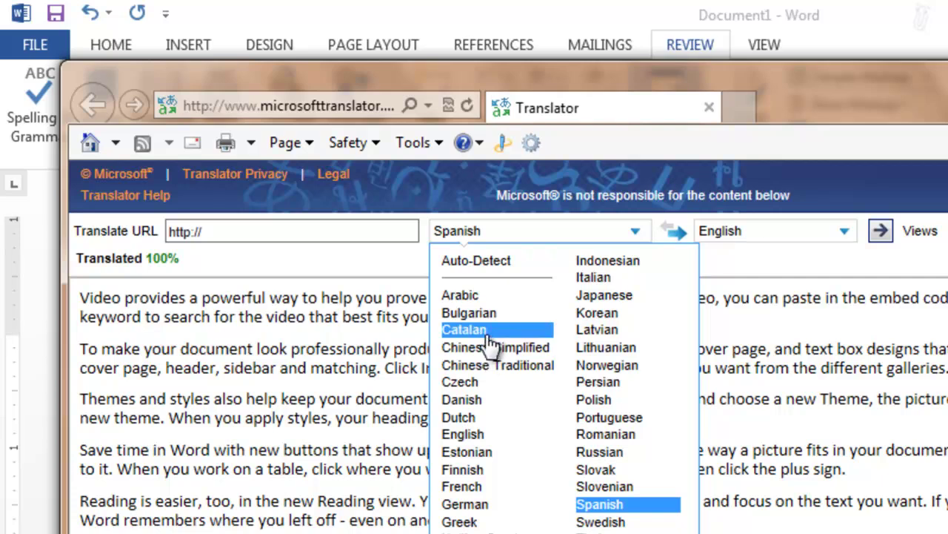
left_click(474, 435)
left_click(845, 234)
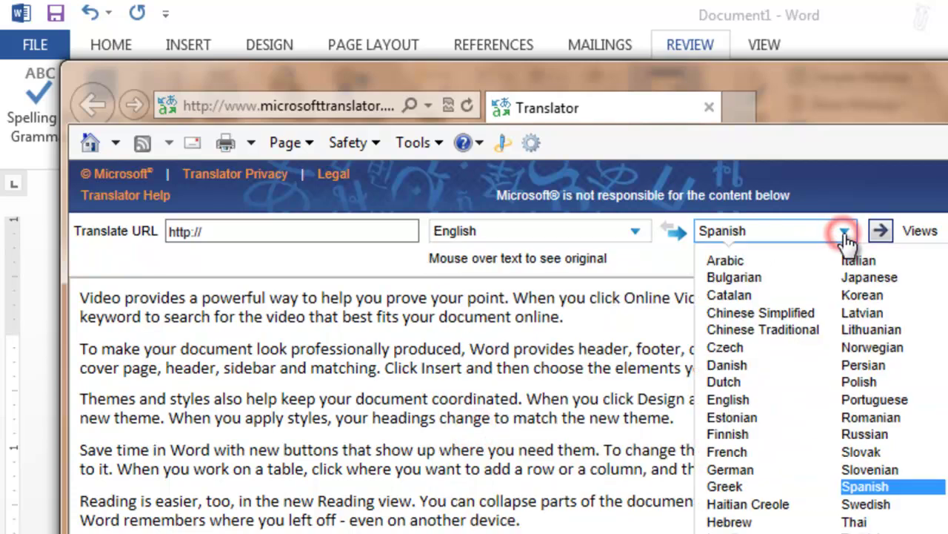
left_click(752, 258)
left_click(880, 232)
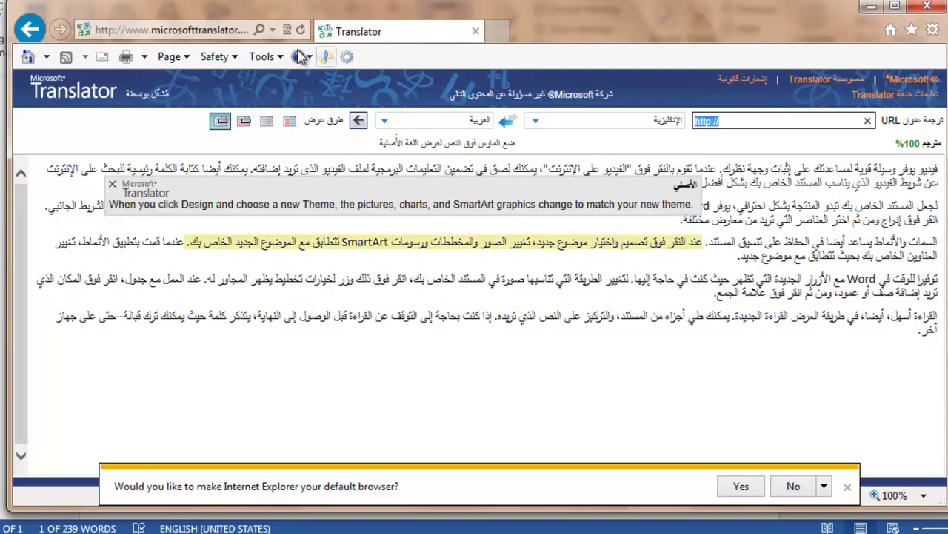
Step: Go to translate.google.com from the address bar and place the cursor in its empty text box
left_click(216, 35)
type("ta")
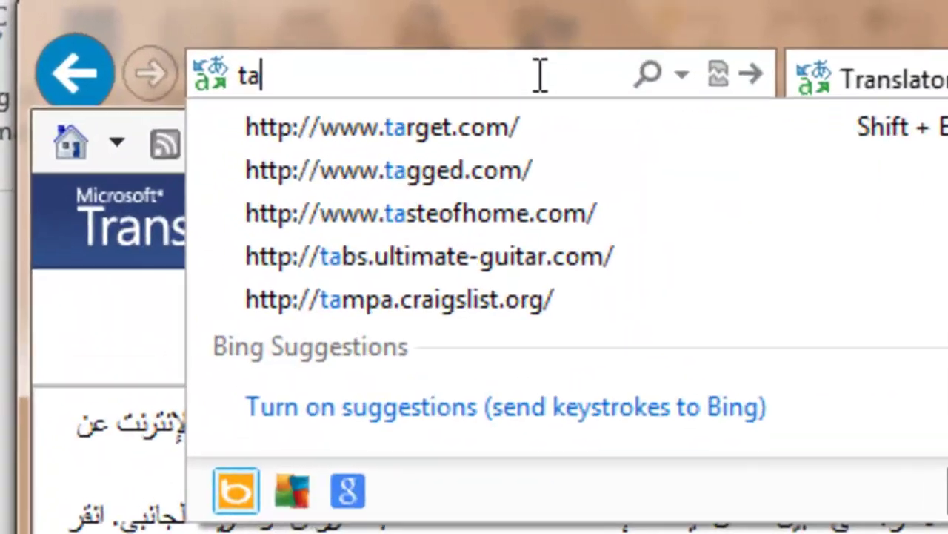
key("BackSpace")
type("rans")
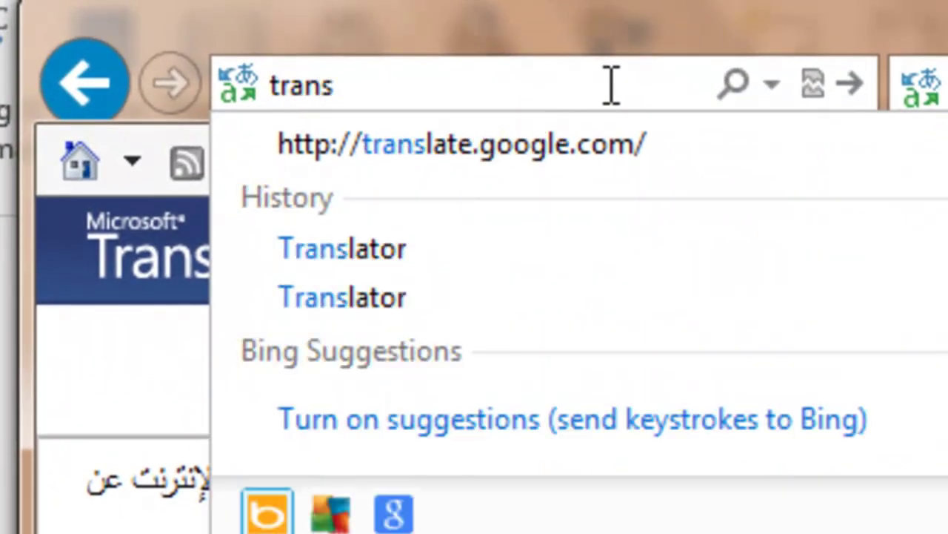
key("Down")
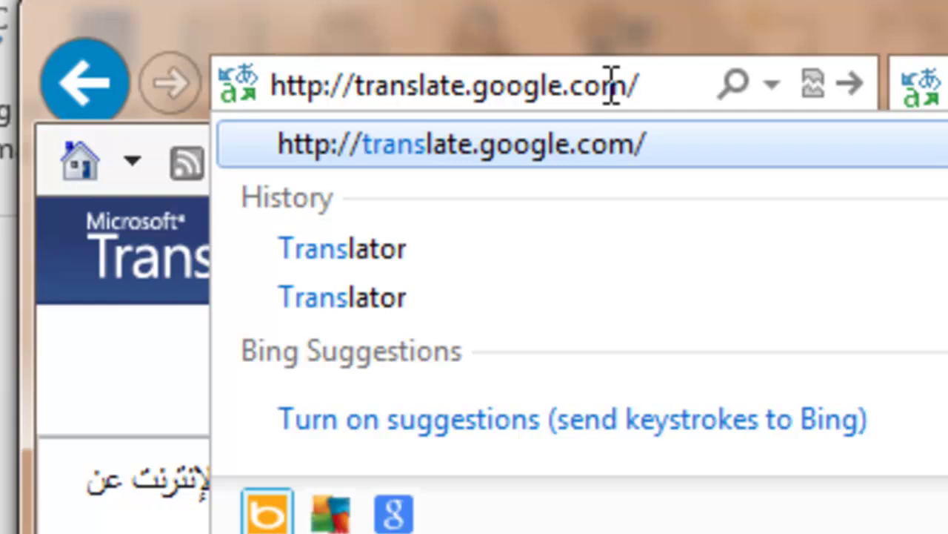
key("Return")
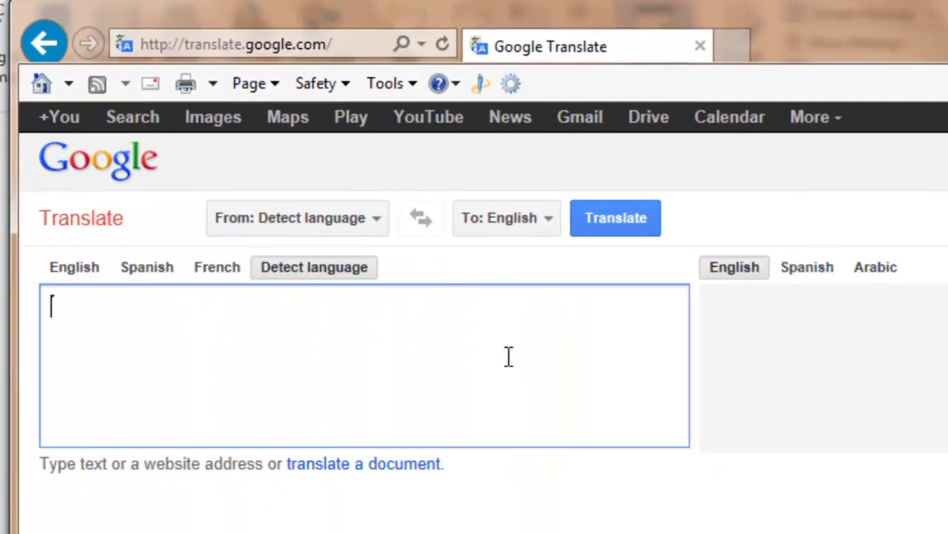
left_click(496, 329)
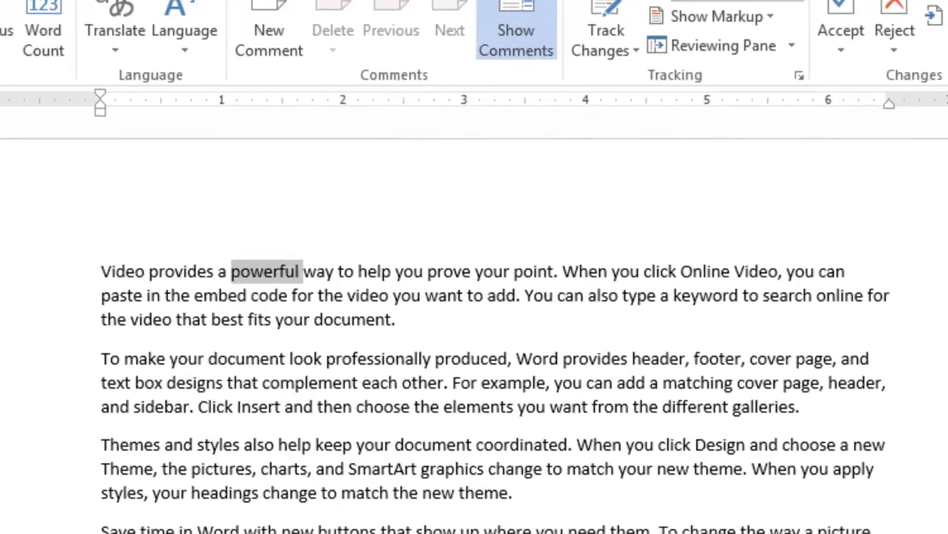
key("shift+F7")
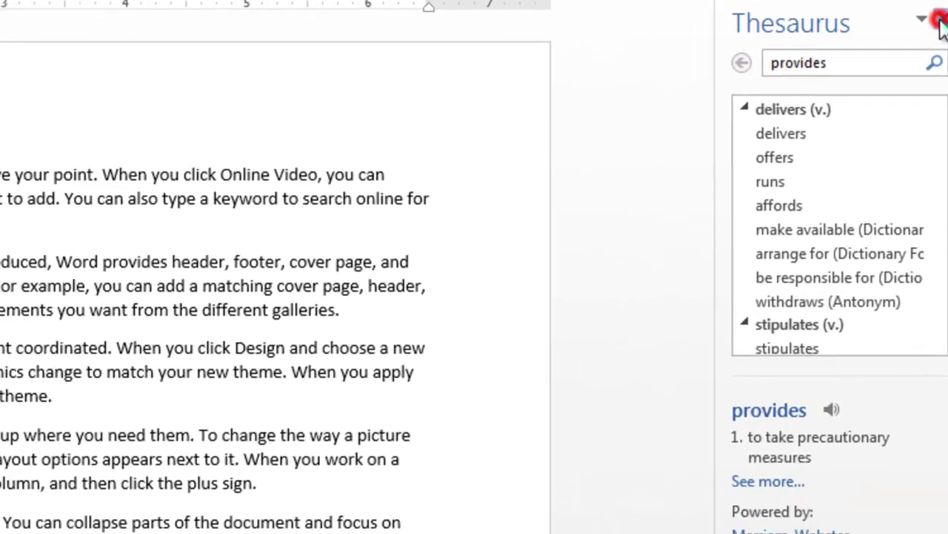
left_click(939, 24)
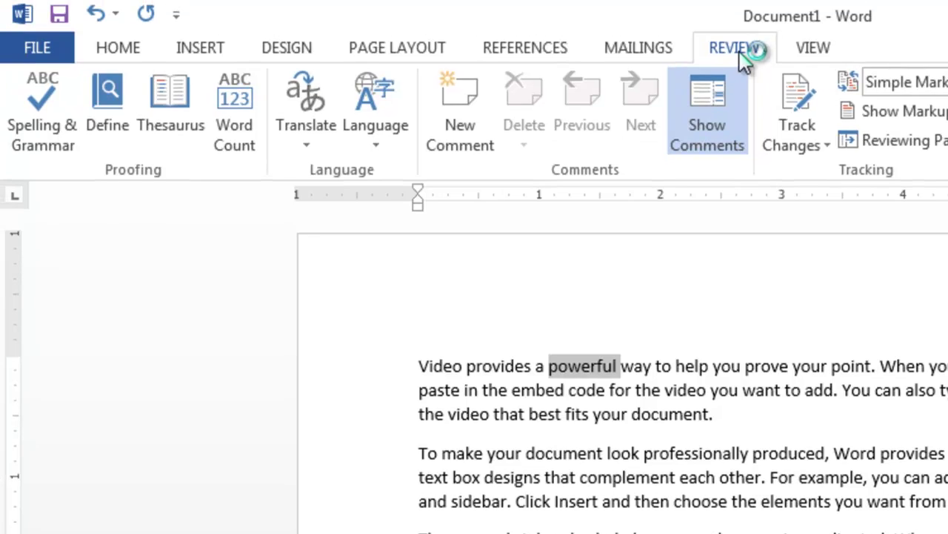
left_click(321, 140)
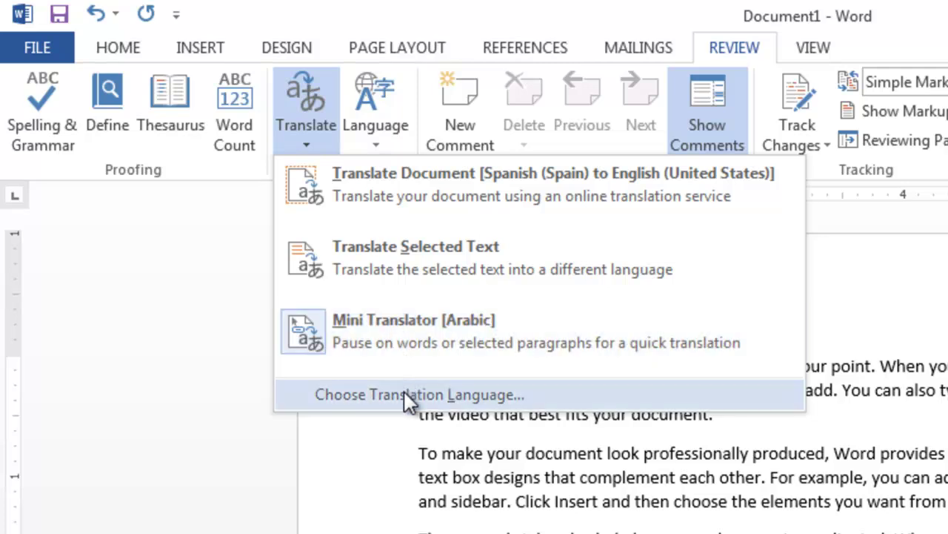
left_click(404, 393)
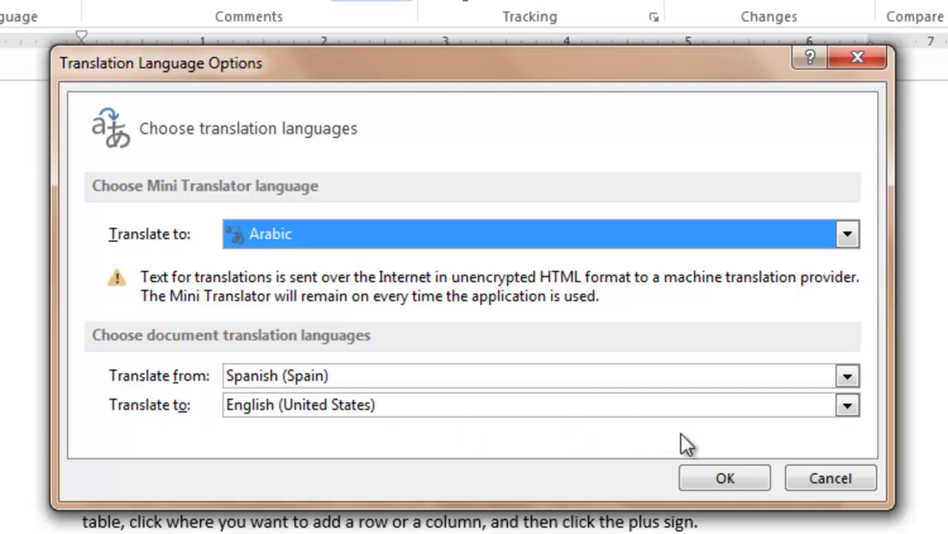
left_click(819, 482)
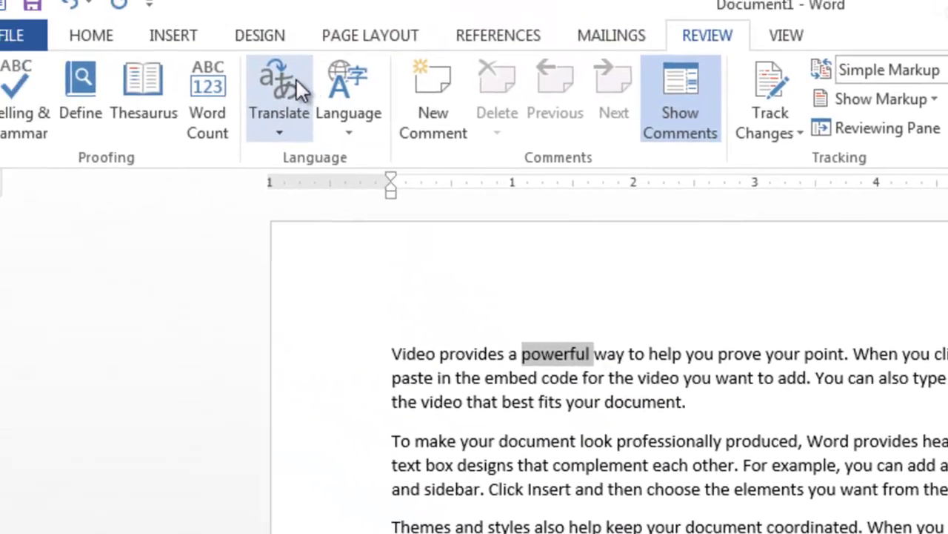
left_click(311, 123)
left_click(372, 134)
left_click(372, 134)
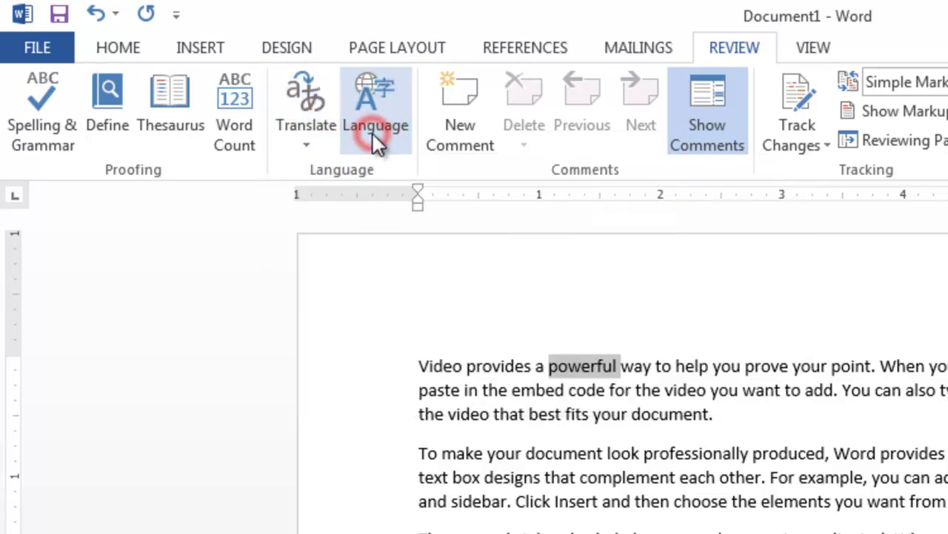
left_click(372, 135)
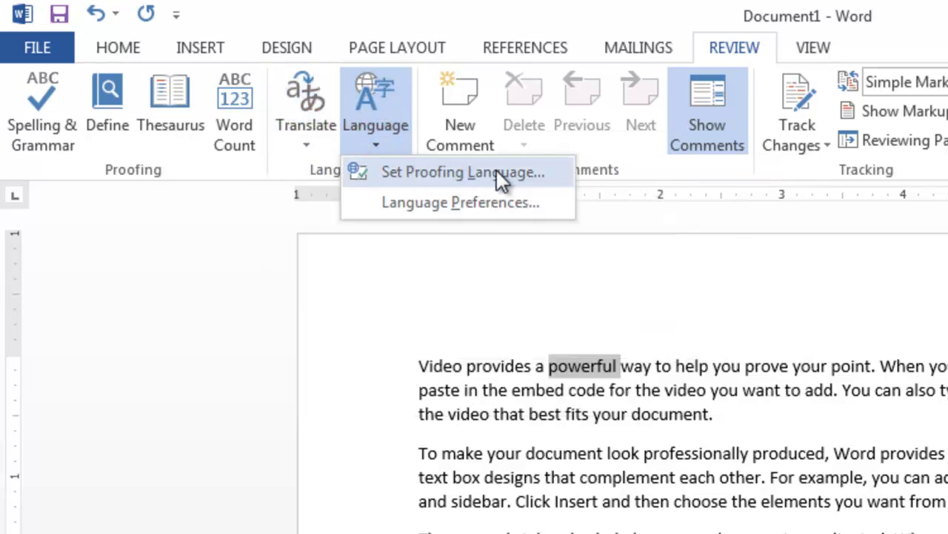
left_click(408, 208)
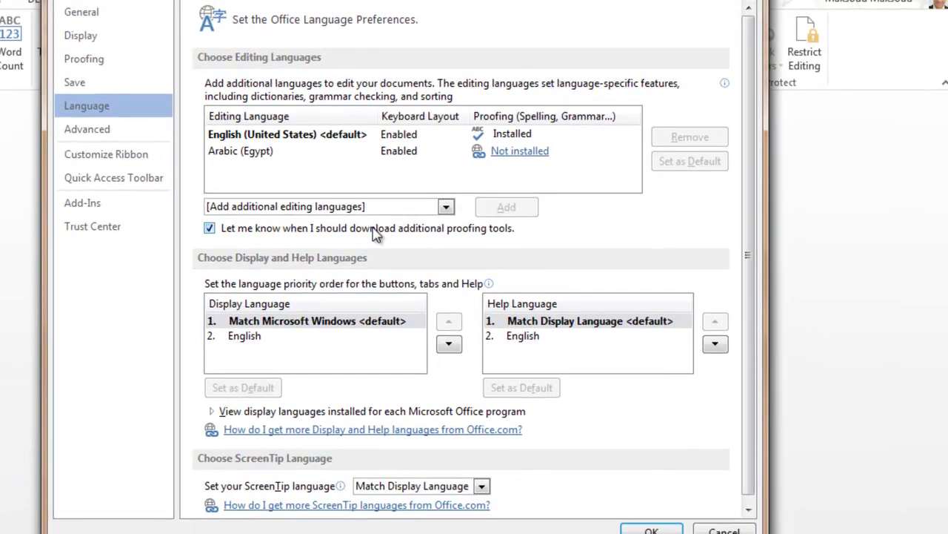
left_click(445, 207)
left_click(445, 208)
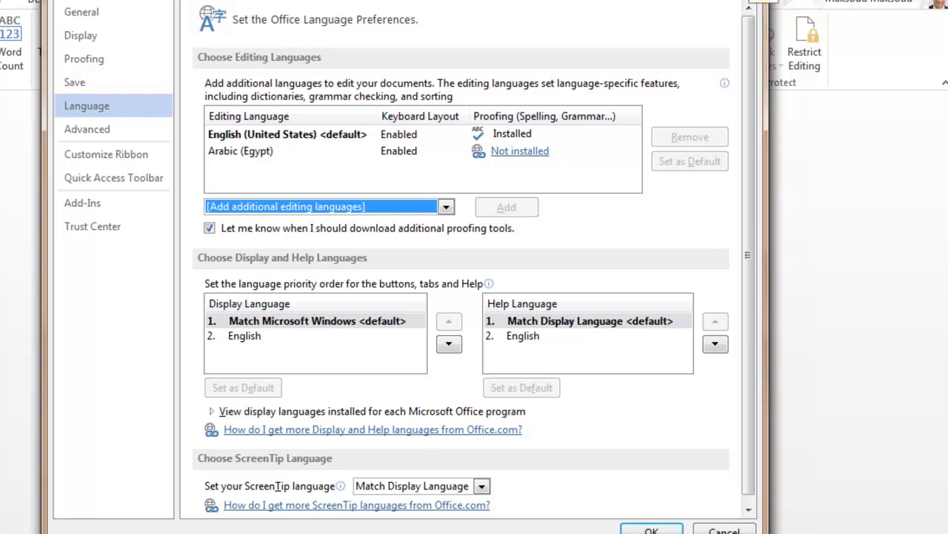
key("Return")
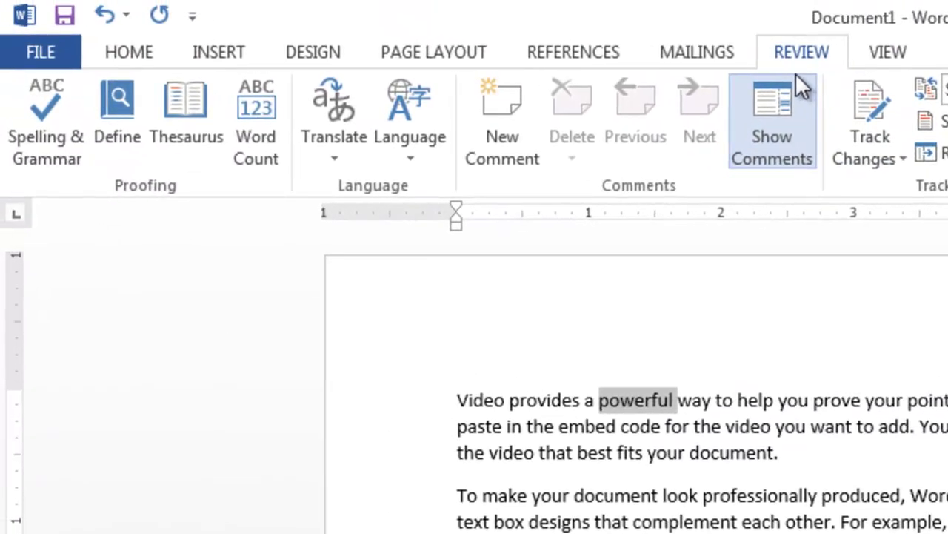
left_click(517, 142)
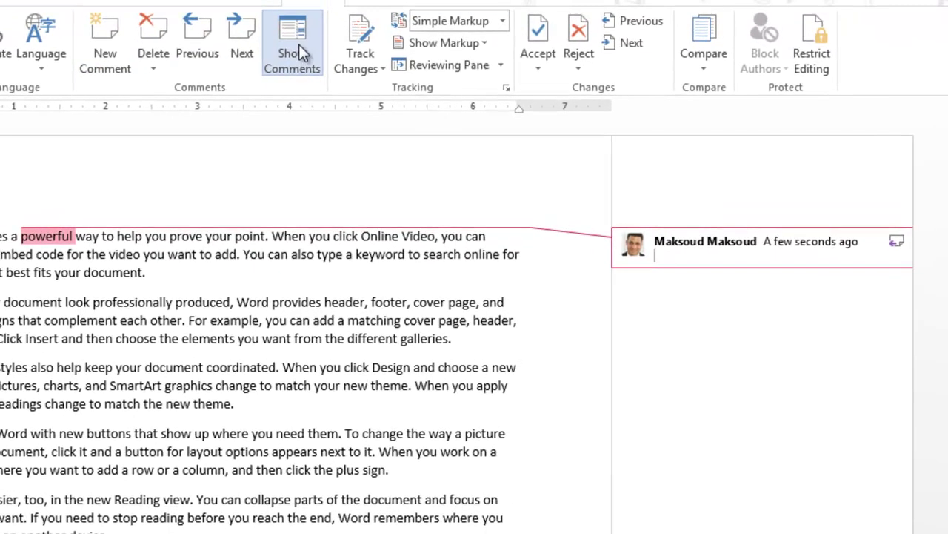
left_click(299, 44)
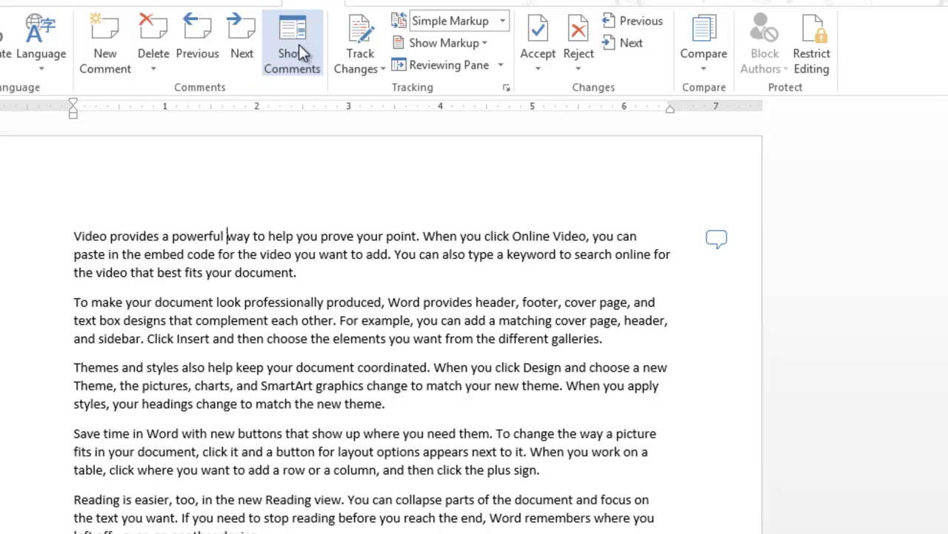
left_click(298, 45)
left_click(299, 45)
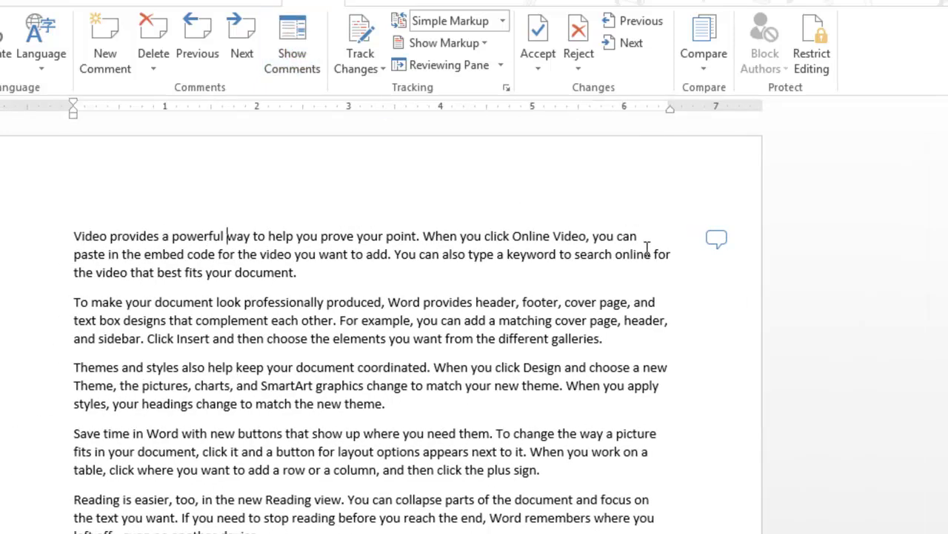
left_click(717, 241)
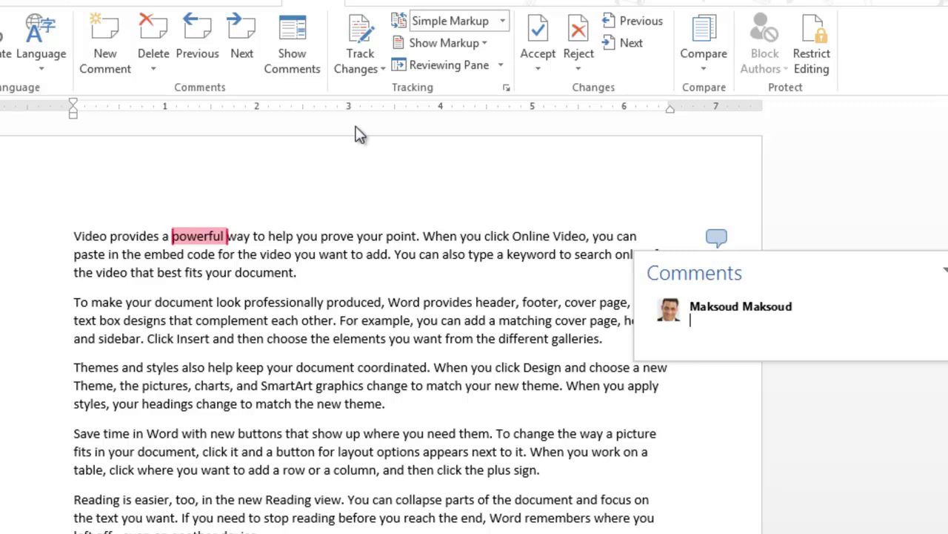
left_click(293, 37)
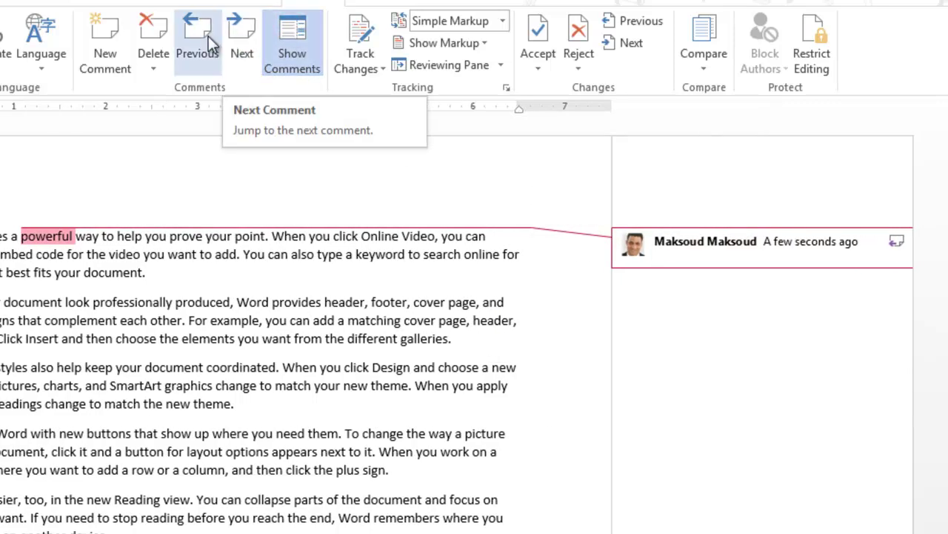
left_click(153, 34)
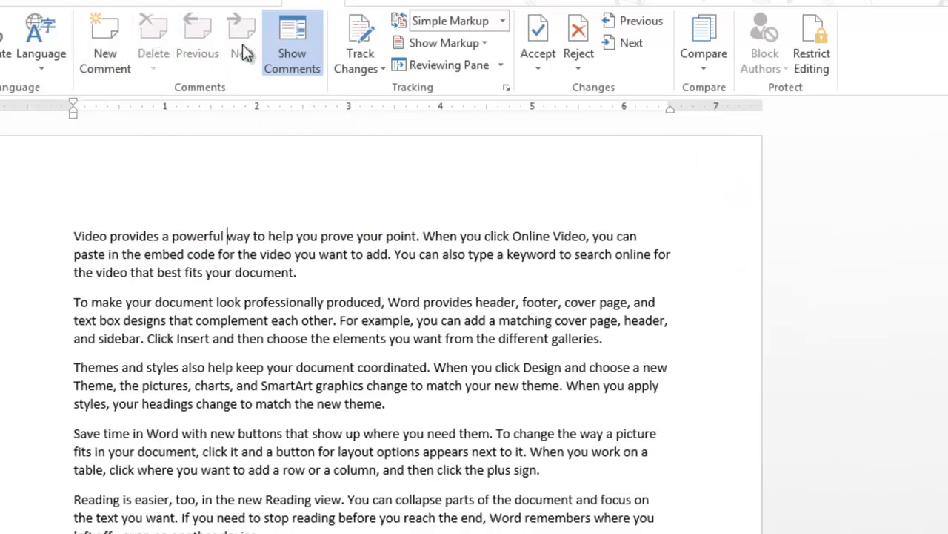
Step: Turn on Track Changes and type 'This is a new section' after the first paragraph, then erase part of it
left_click(370, 69)
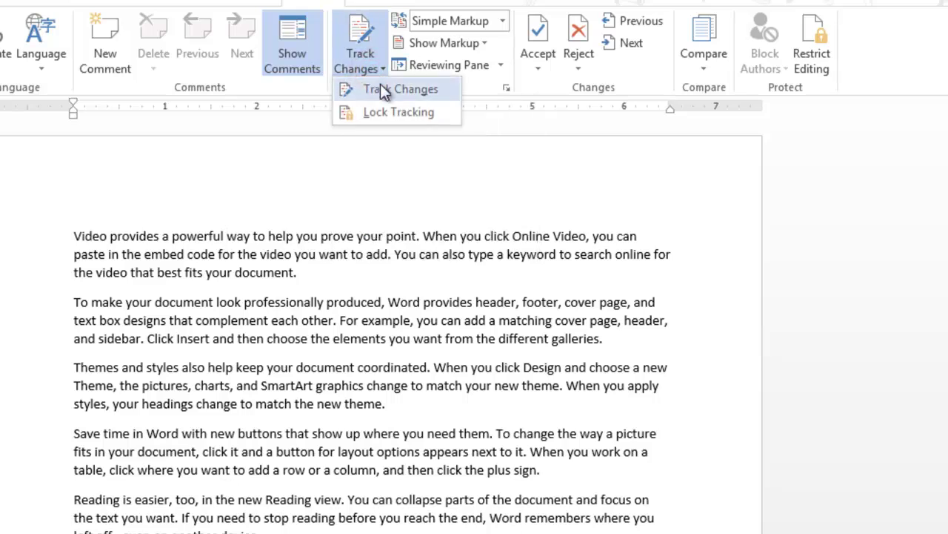
left_click(380, 89)
left_click(297, 282)
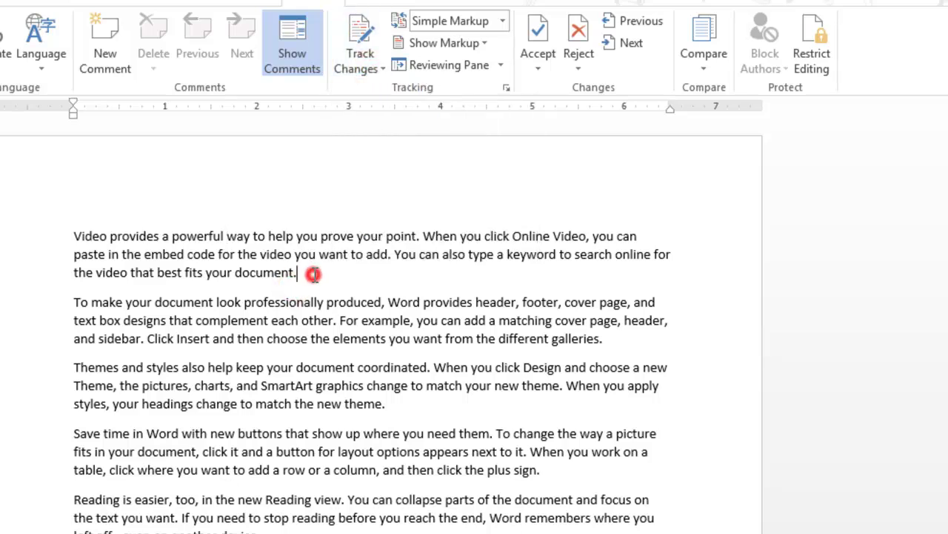
type("This is a")
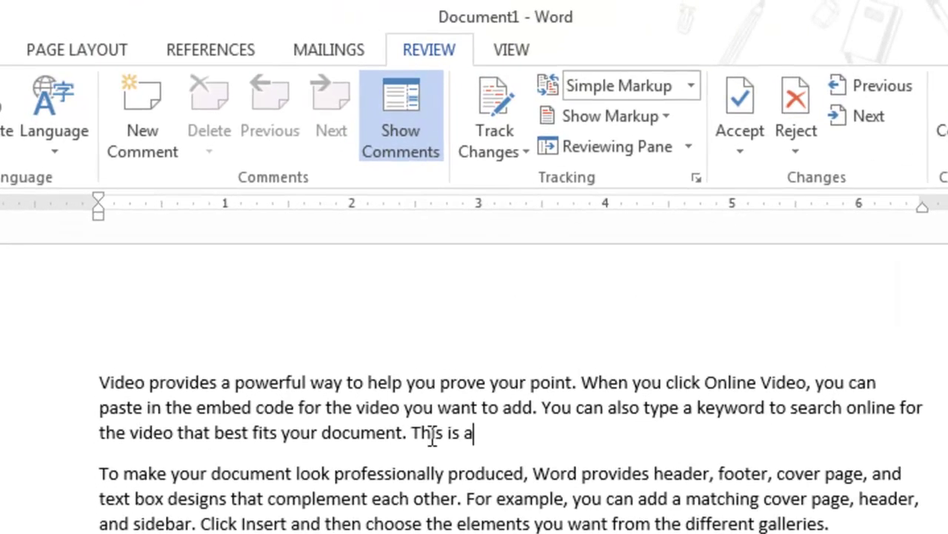
type(" new se")
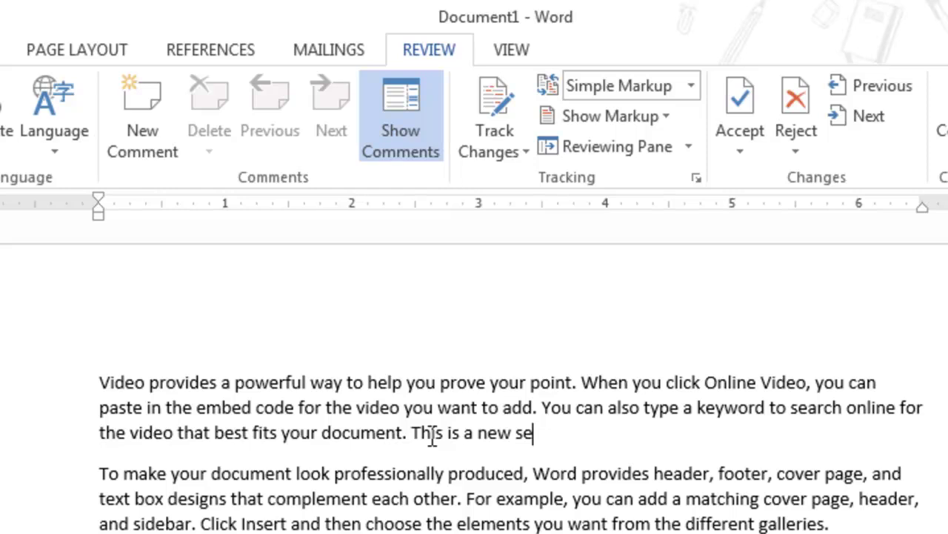
type("ction")
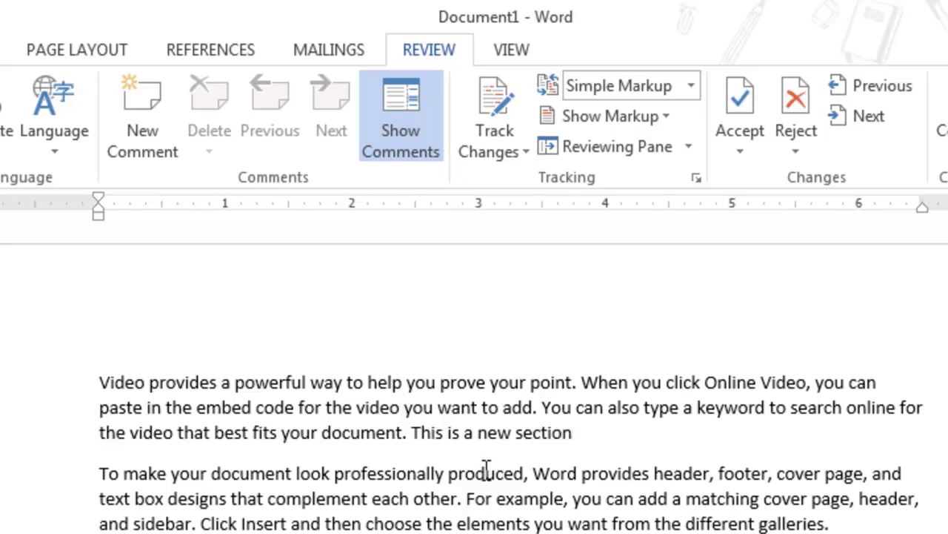
key("BackSpace")
key("BackSpace")
key("BackSpace")
key("BackSpace")
key("BackSpace")
key("BackSpace")
key("BackSpace")
key("BackSpace")
key("BackSpace")
key("BackSpace")
key("BackSpace")
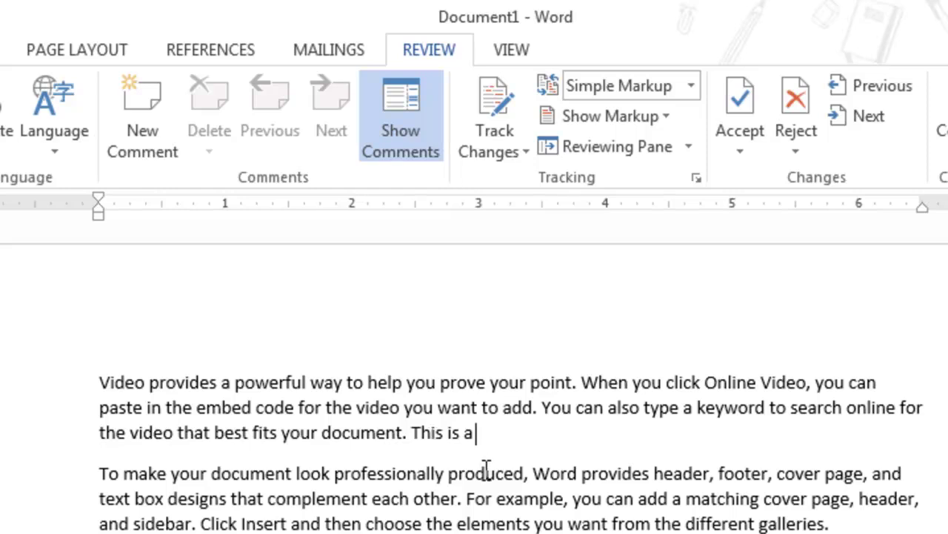
key("BackSpace")
key("BackSpace")
key("BackSpace")
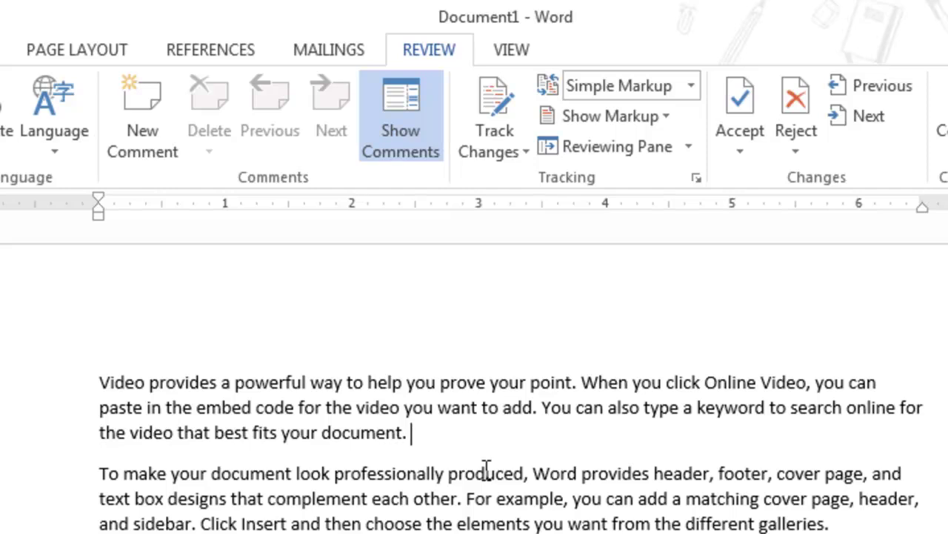
Step: Re-enable change tracking and type 'This is a new sec' after the first paragraph
left_click(405, 134)
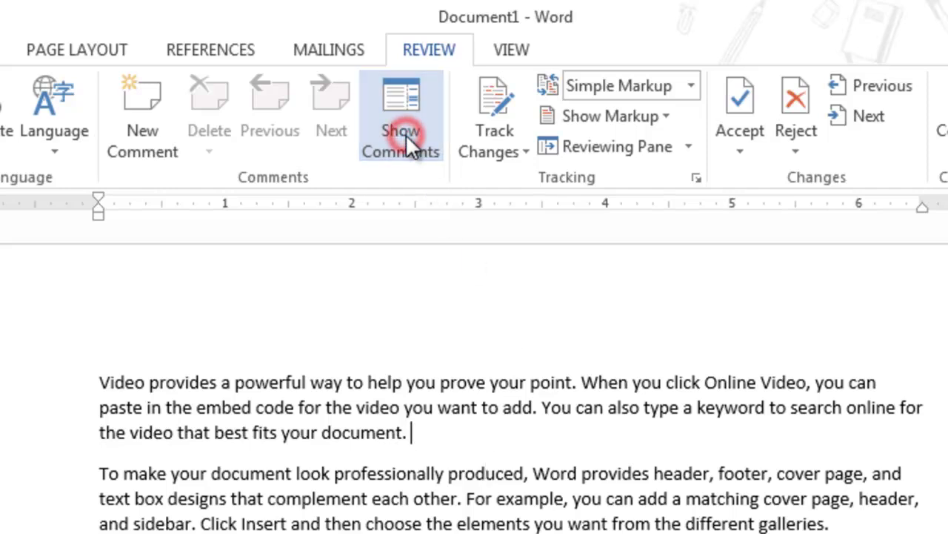
left_click(488, 154)
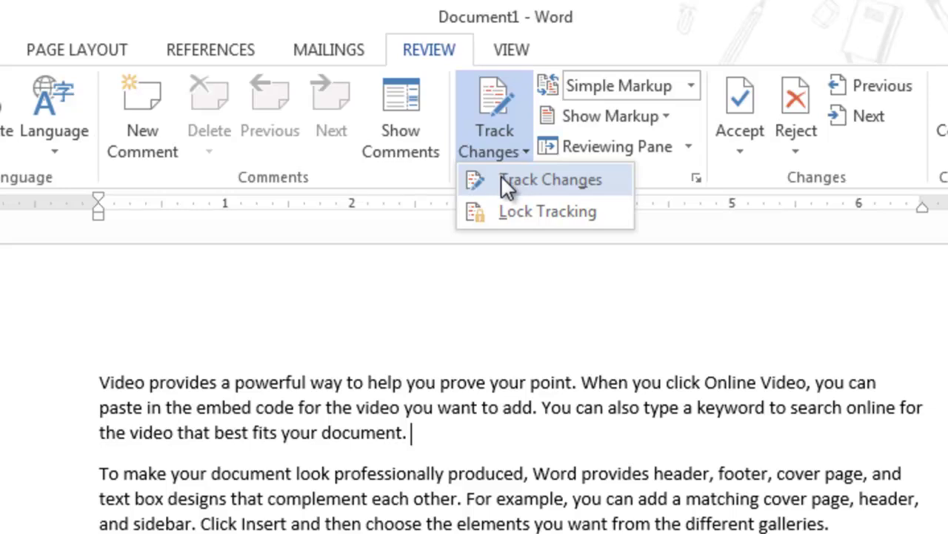
left_click(503, 179)
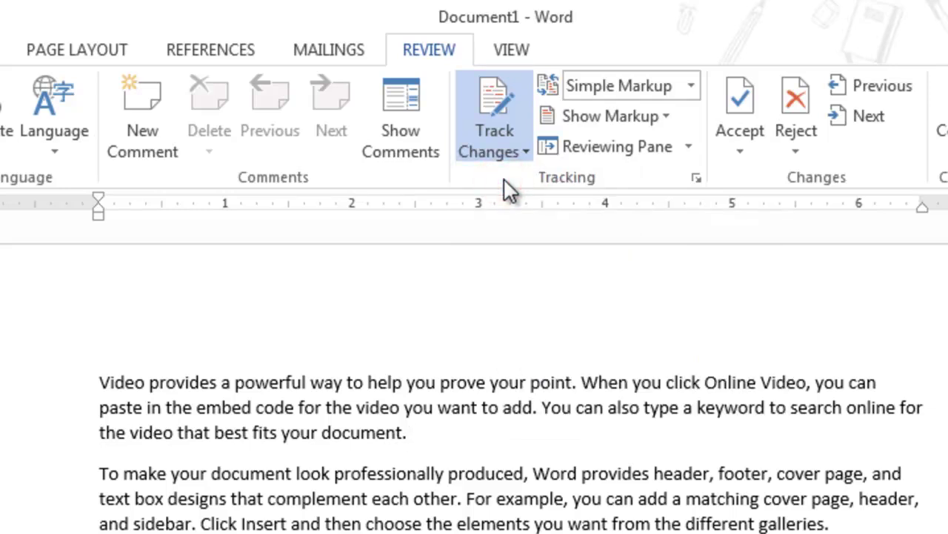
left_click(501, 157)
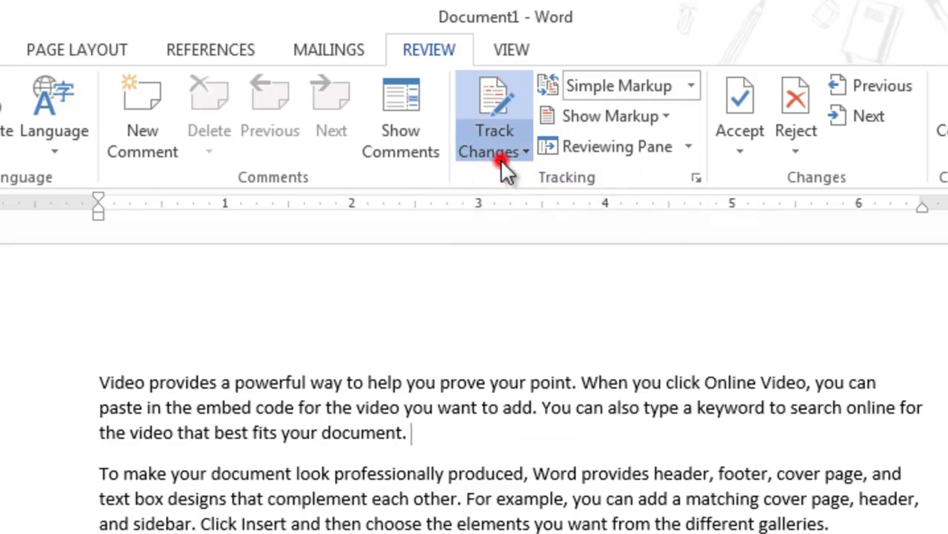
left_click(281, 402)
left_click(443, 423)
type("Th")
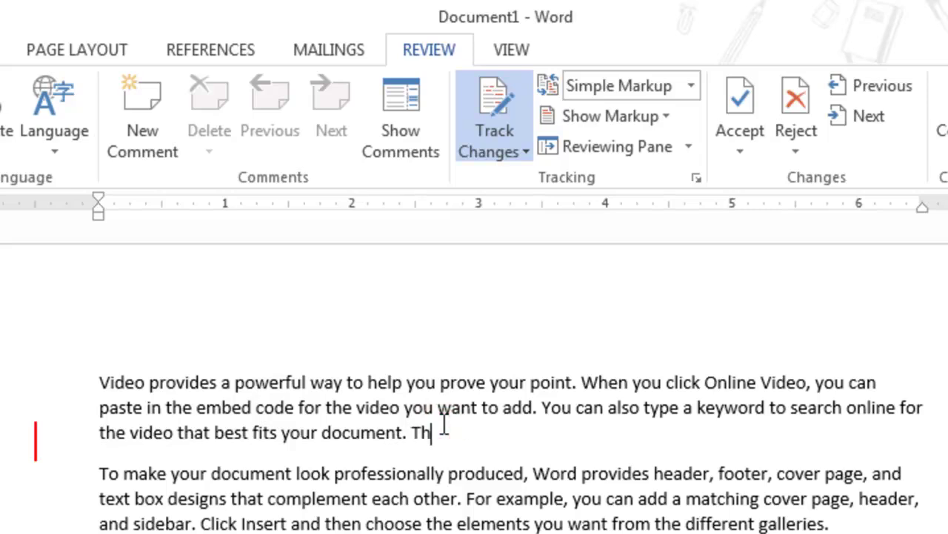
type("is is a new section")
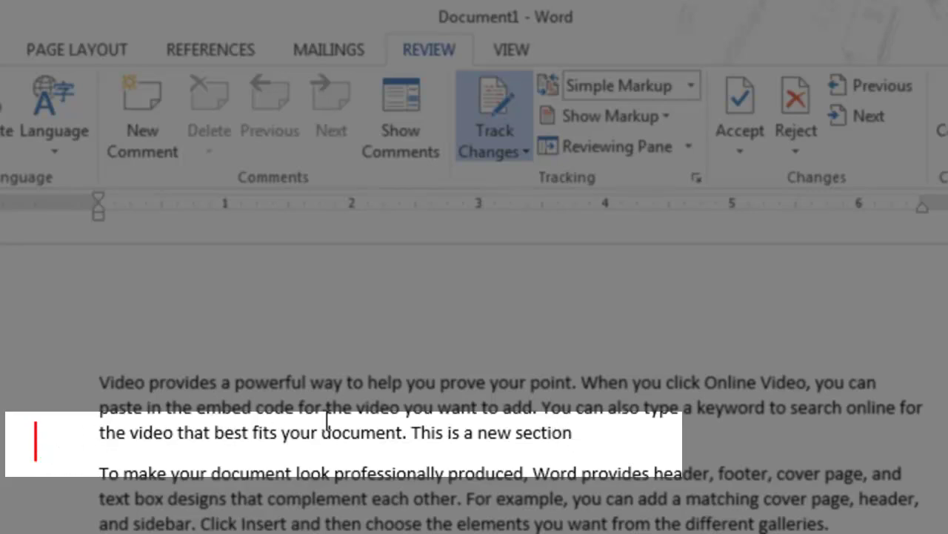
mouse_move(453, 434)
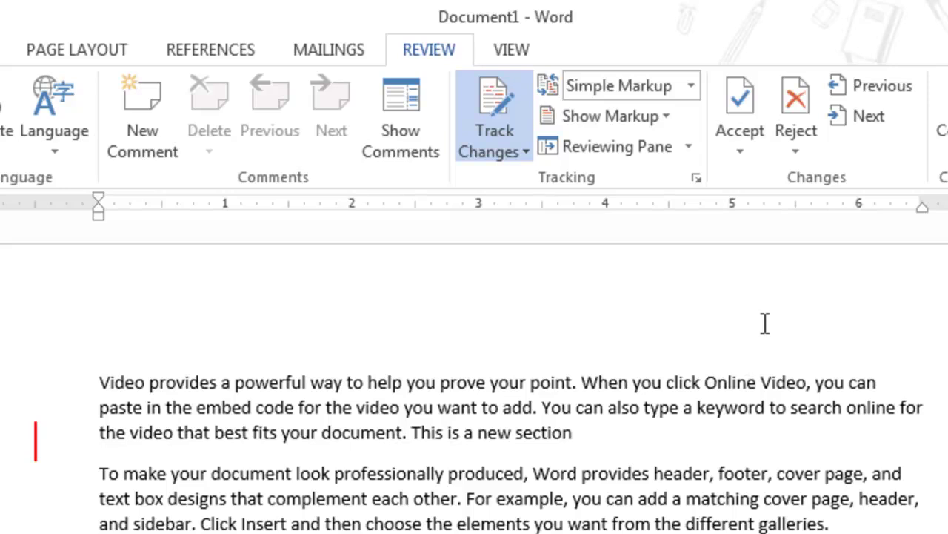
Step: Show all markup, accept the tracked insertion, dismiss the message, and undo the acceptance
left_click(793, 107)
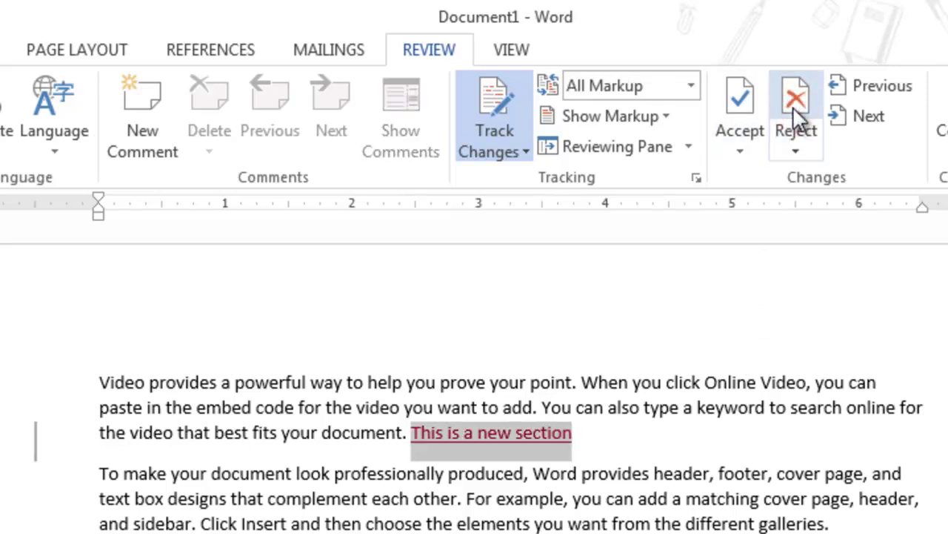
left_click(744, 104)
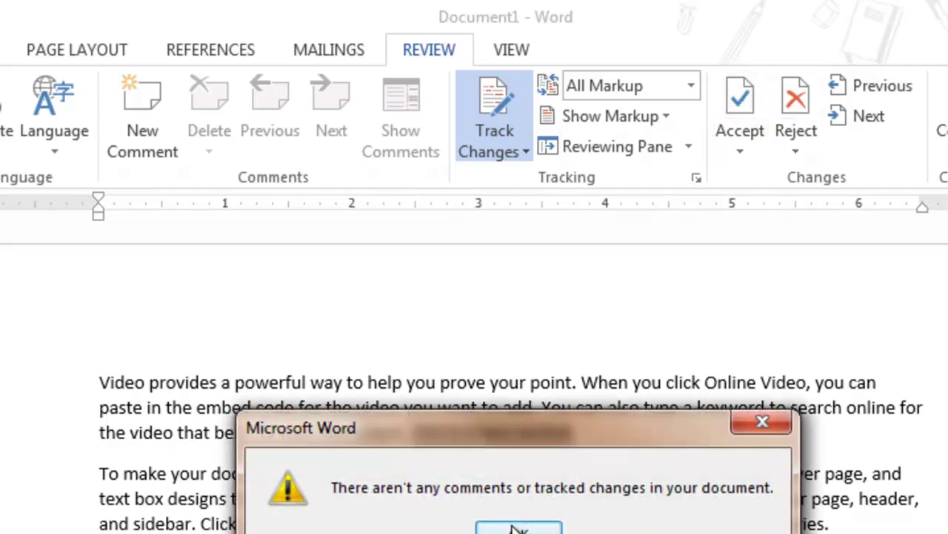
left_click(519, 527)
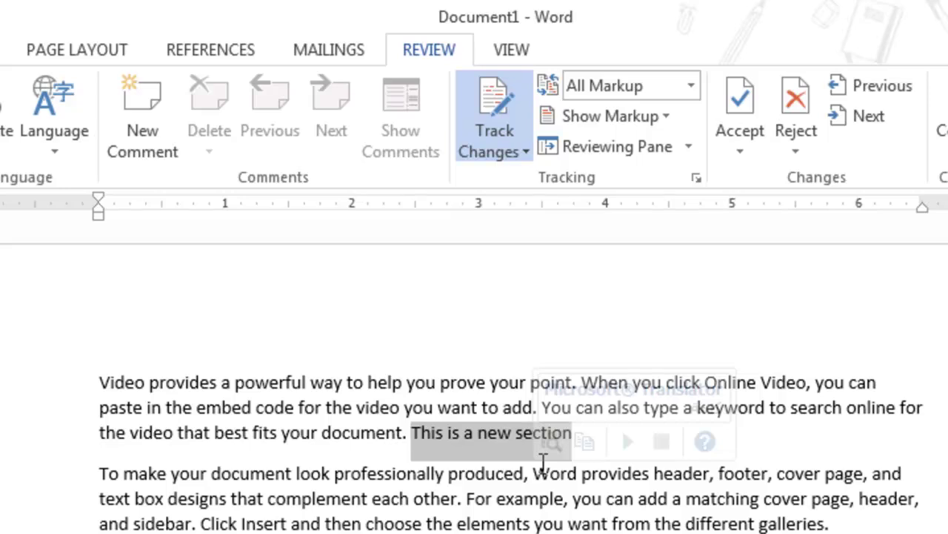
key("ctrl+z")
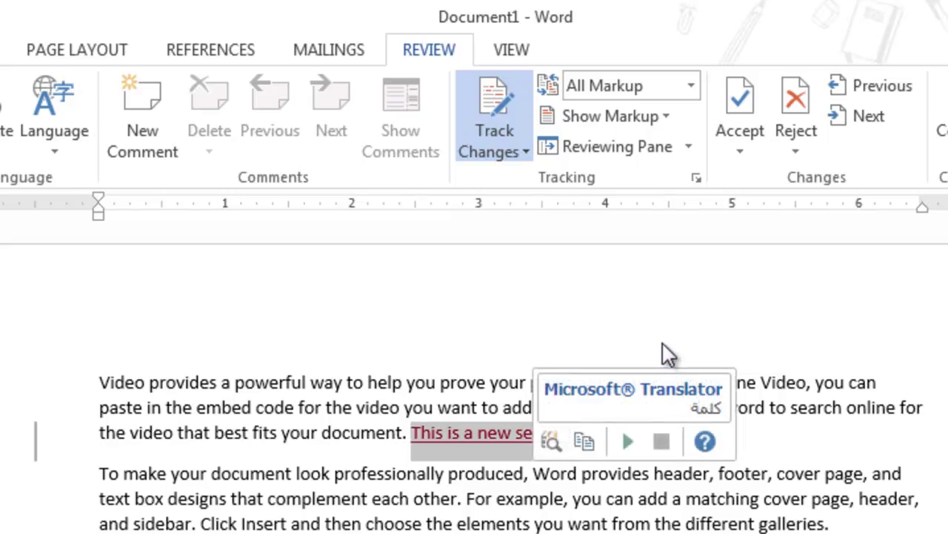
Step: Open and close the Reject options, then open the Compare options
left_click(790, 146)
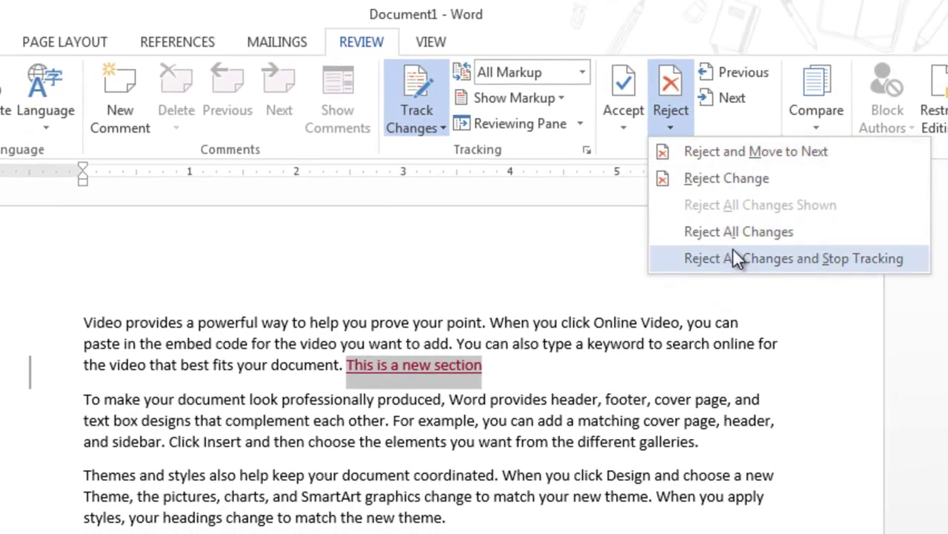
left_click(604, 218)
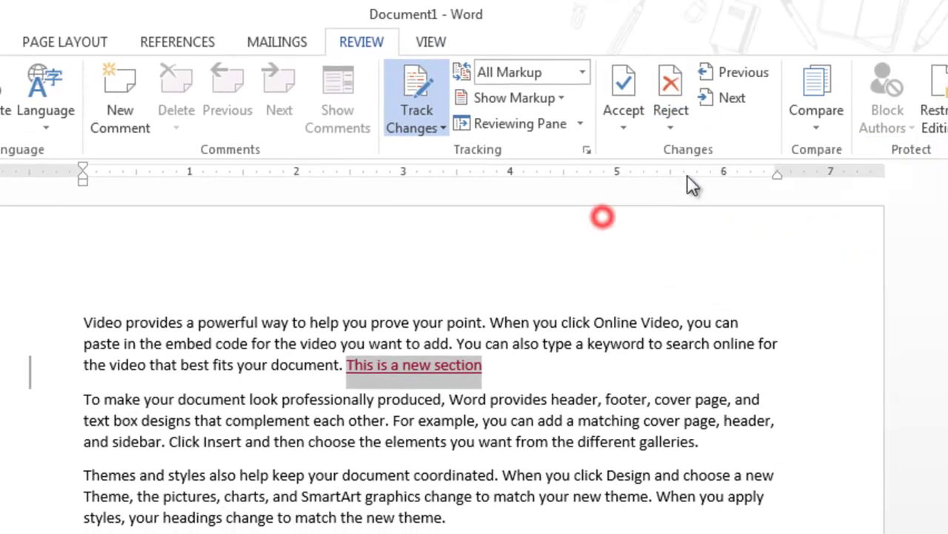
left_click(819, 129)
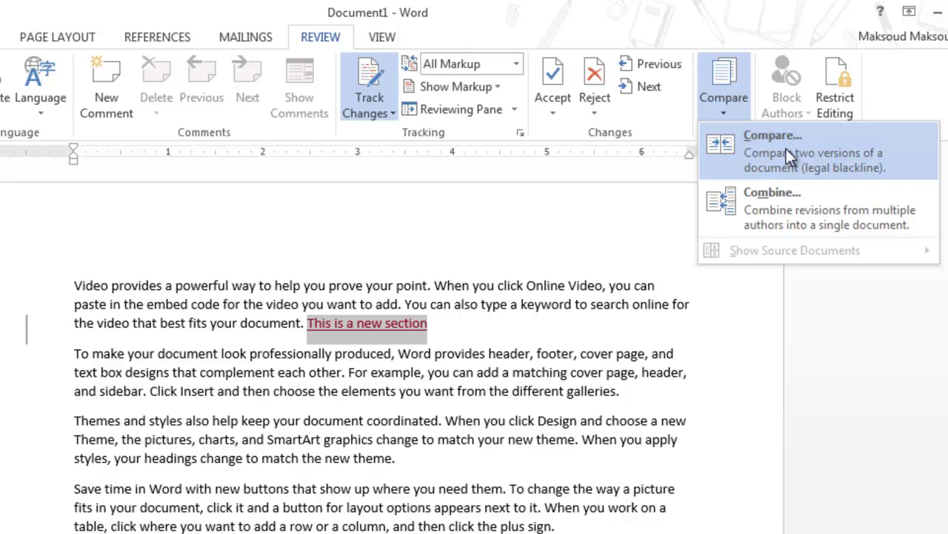
left_click(786, 149)
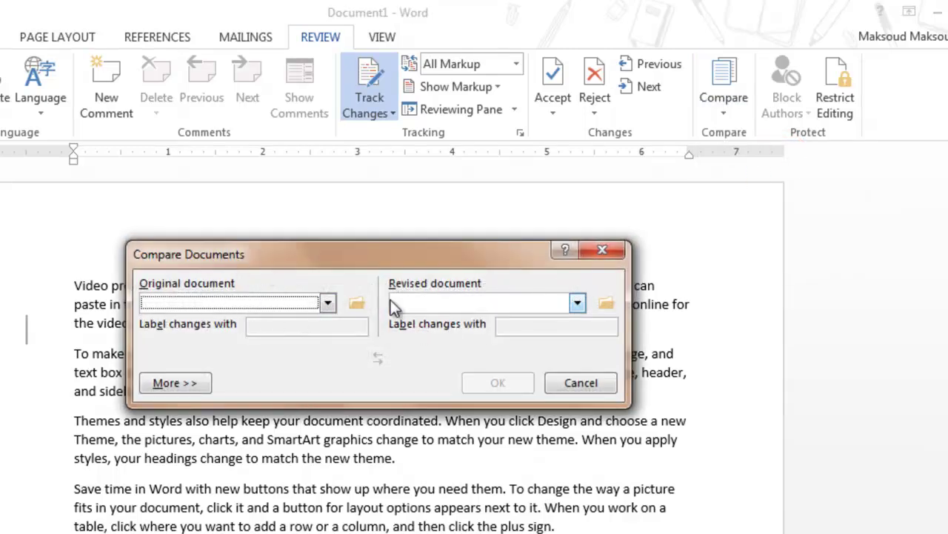
left_click(578, 383)
left_click(726, 113)
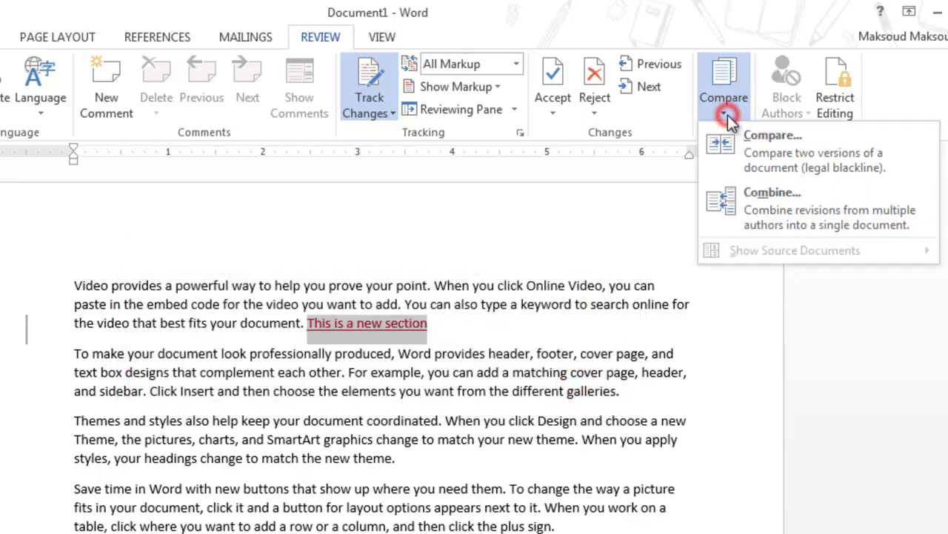
left_click(752, 203)
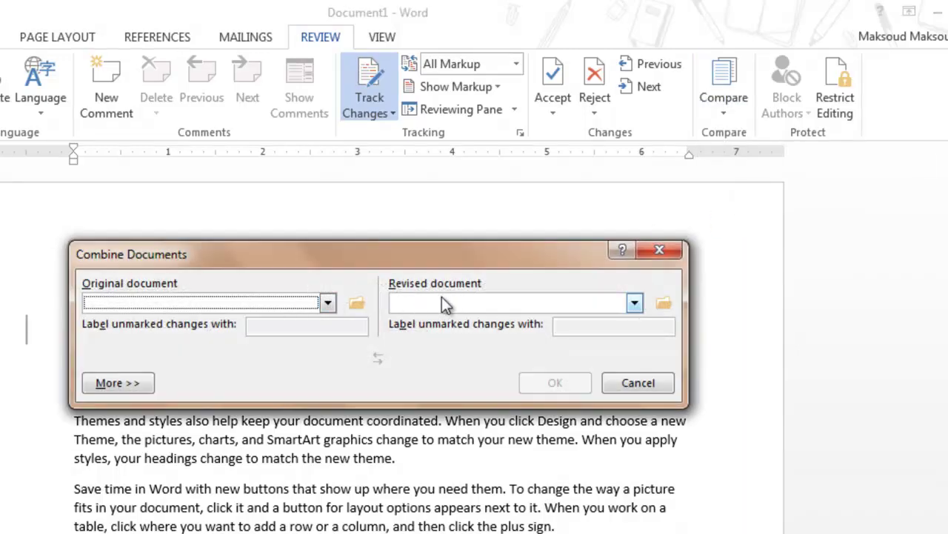
left_click(630, 381)
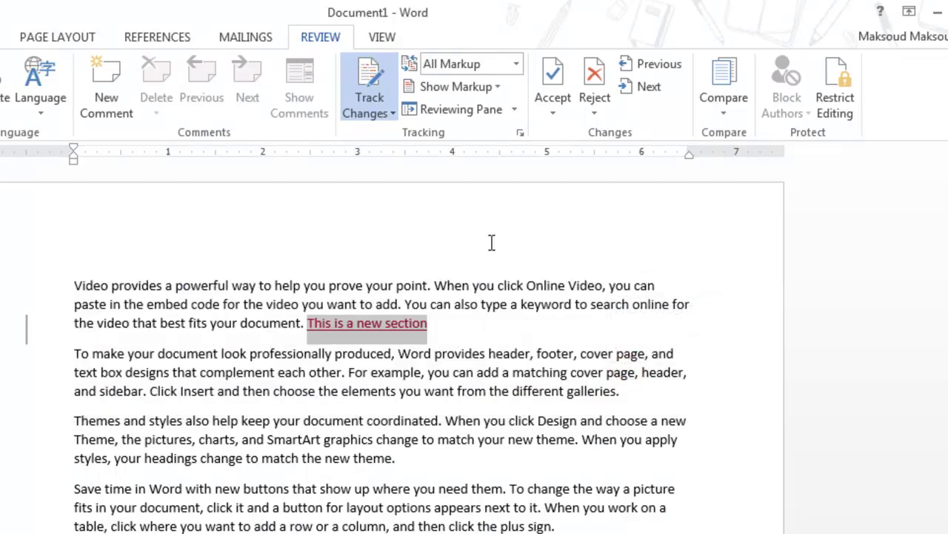
left_click(328, 38)
left_click(521, 134)
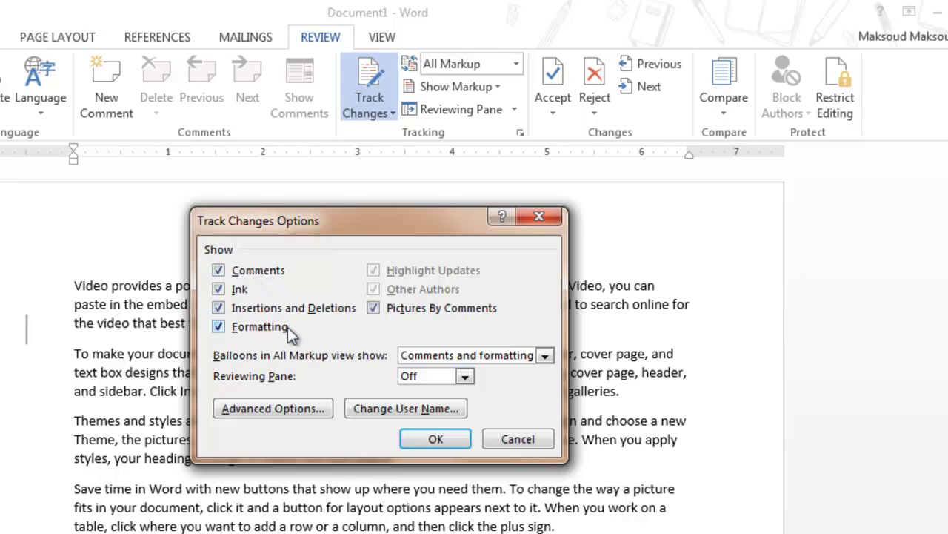
left_click(285, 403)
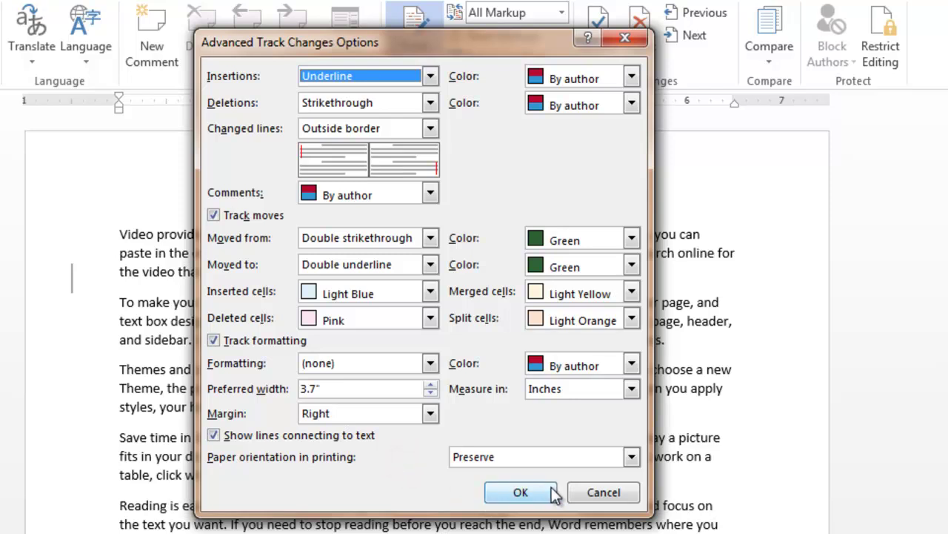
left_click(595, 494)
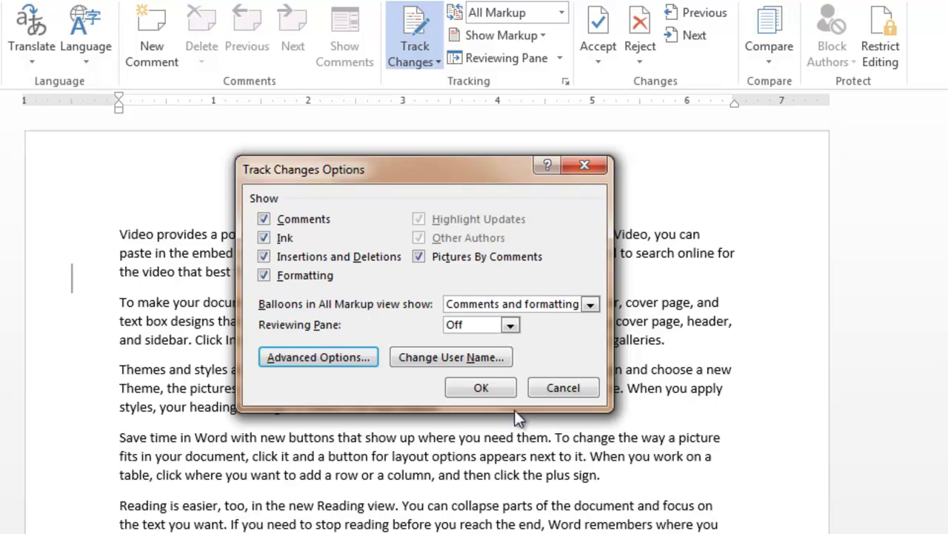
left_click(552, 386)
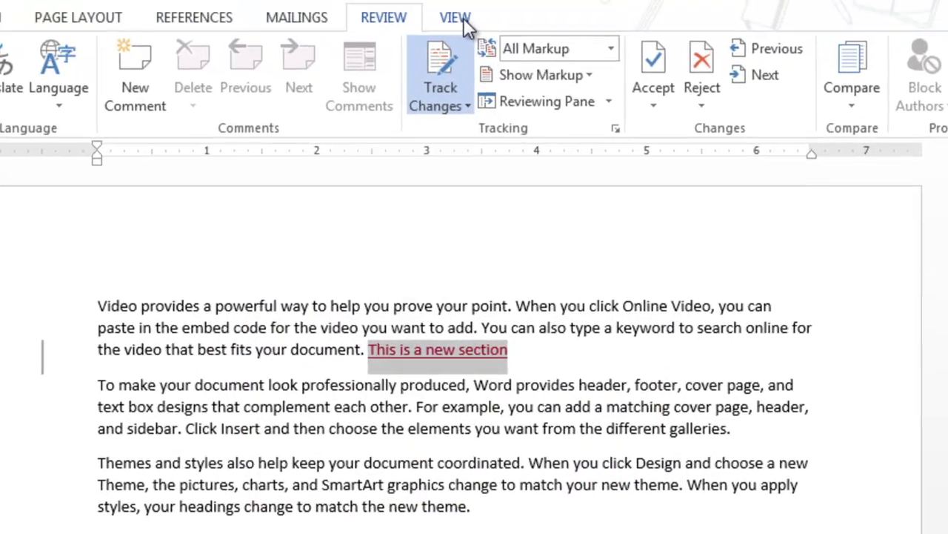
Step: Switch the document to Read Mode, cancelling two attempts to close it
left_click(455, 17)
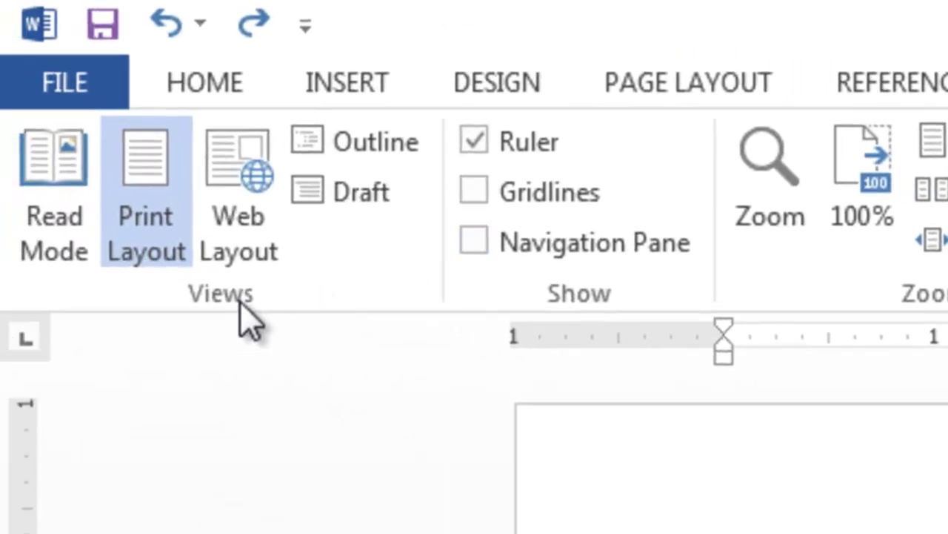
left_click(237, 303)
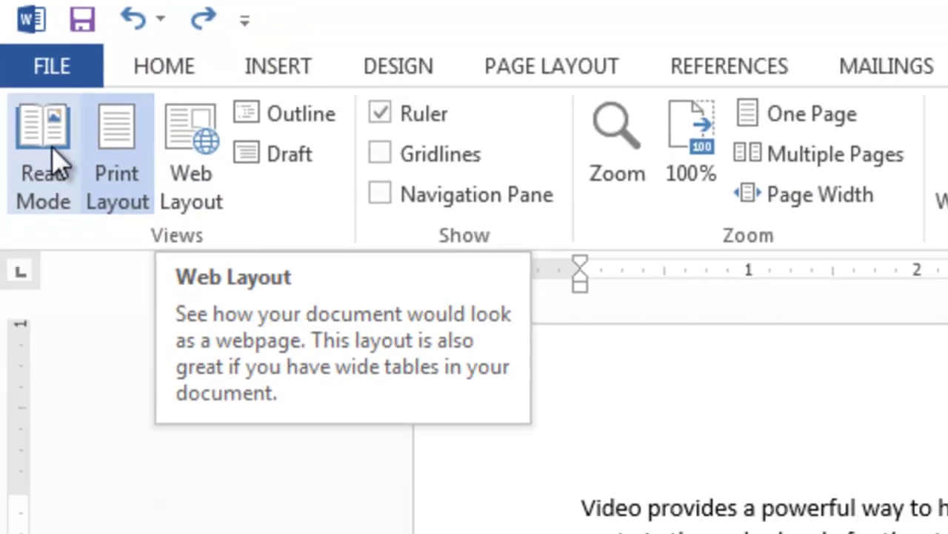
left_click(54, 194)
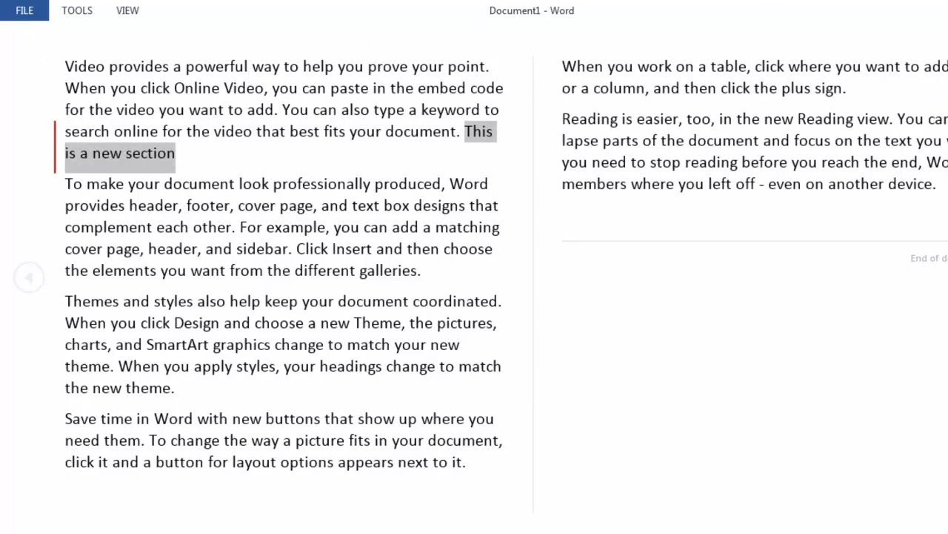
key("alt+F4")
left_click(593, 324)
key("alt+F4")
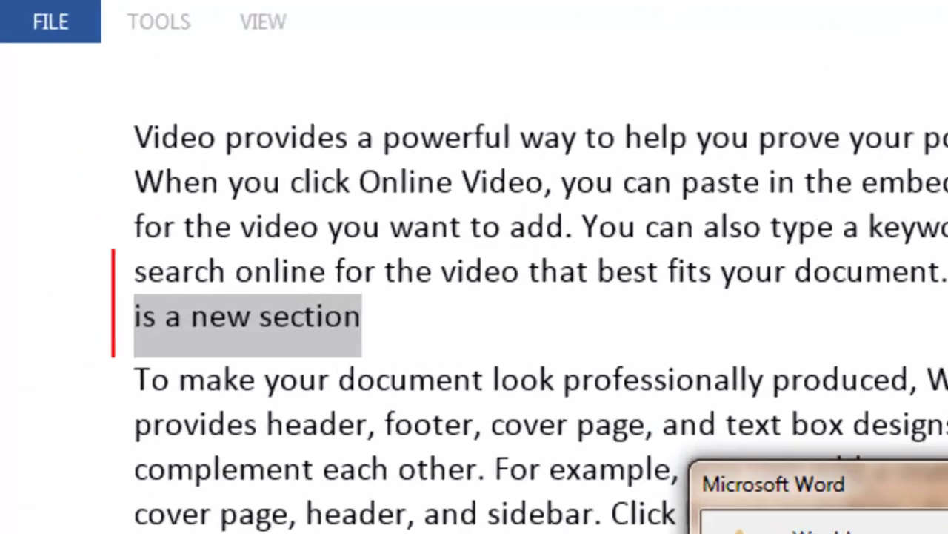
left_click(611, 327)
left_click(45, 10)
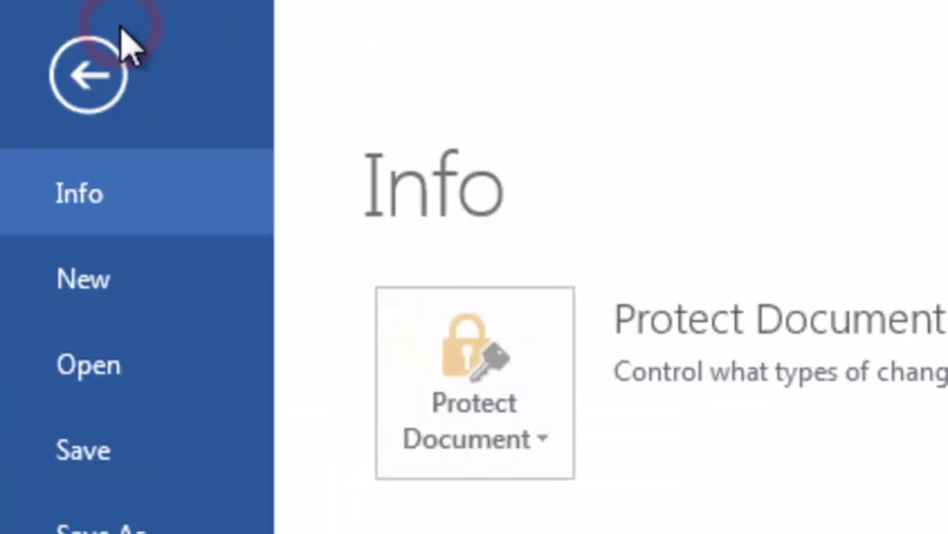
left_click(93, 104)
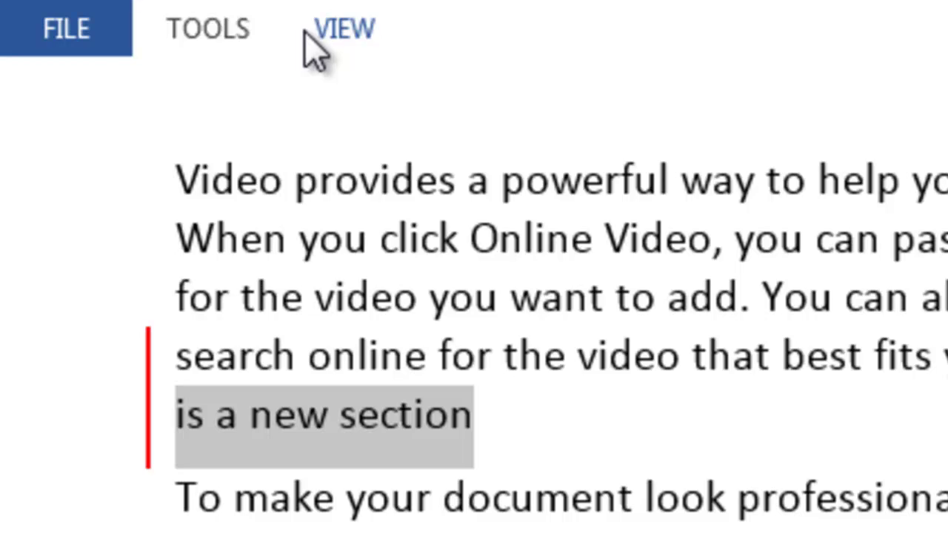
Step: Show the Navigation pane from Read Mode's View menu, then return to Print Layout editing
left_click(326, 34)
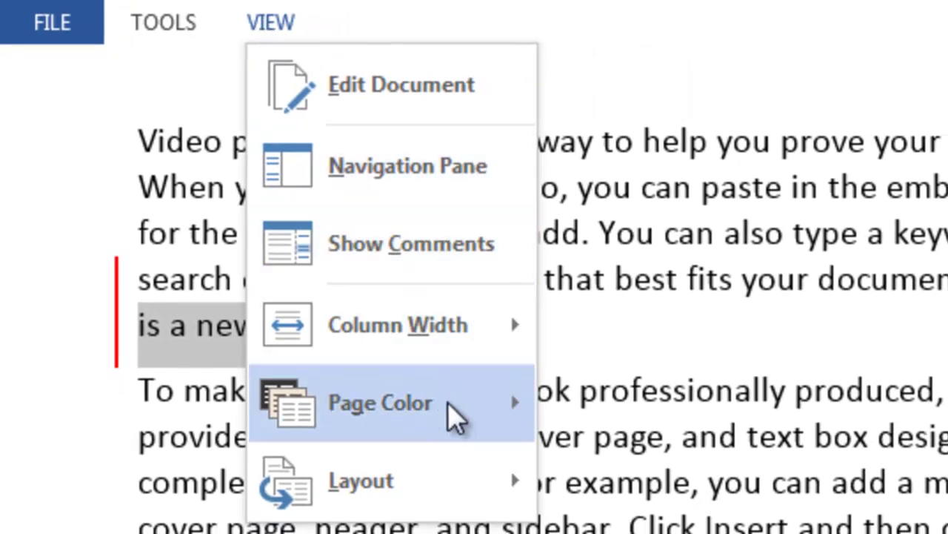
mouse_move(462, 489)
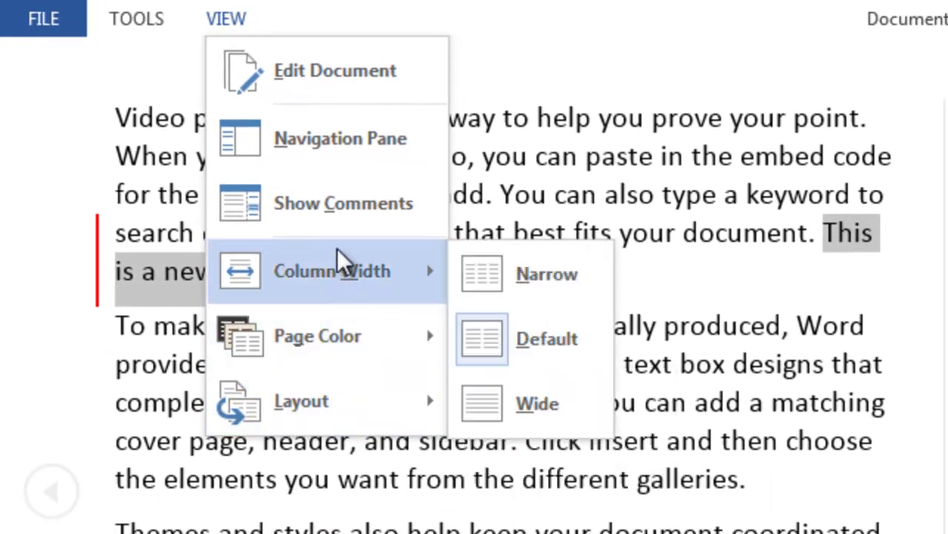
left_click(319, 143)
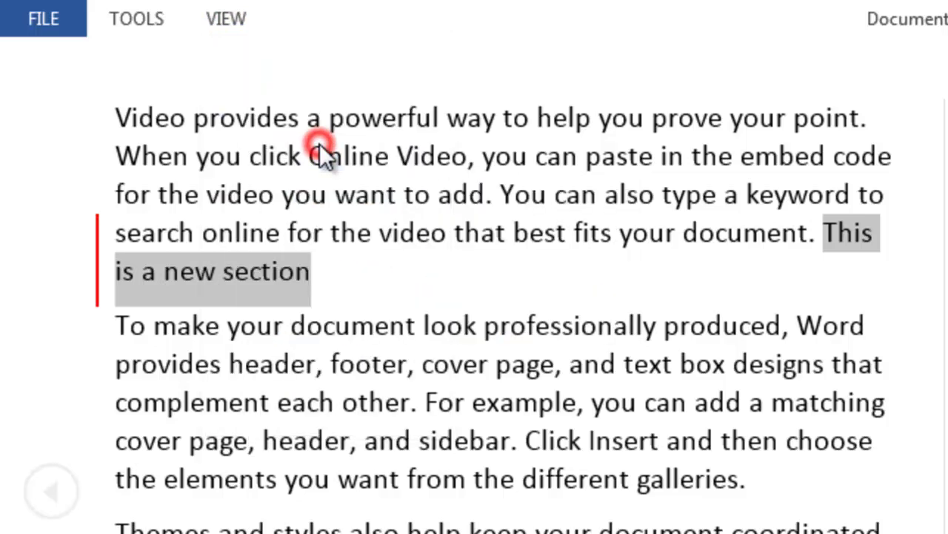
left_click(231, 21)
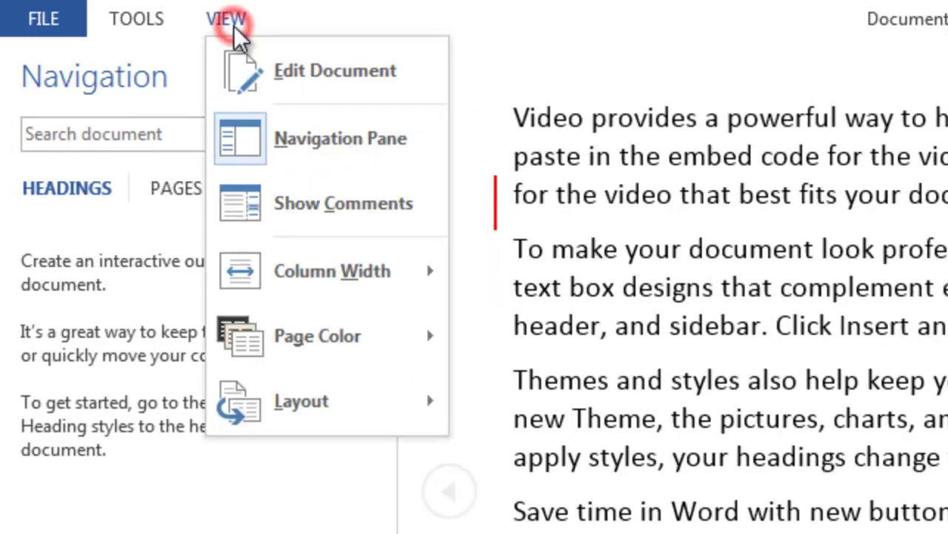
left_click(263, 49)
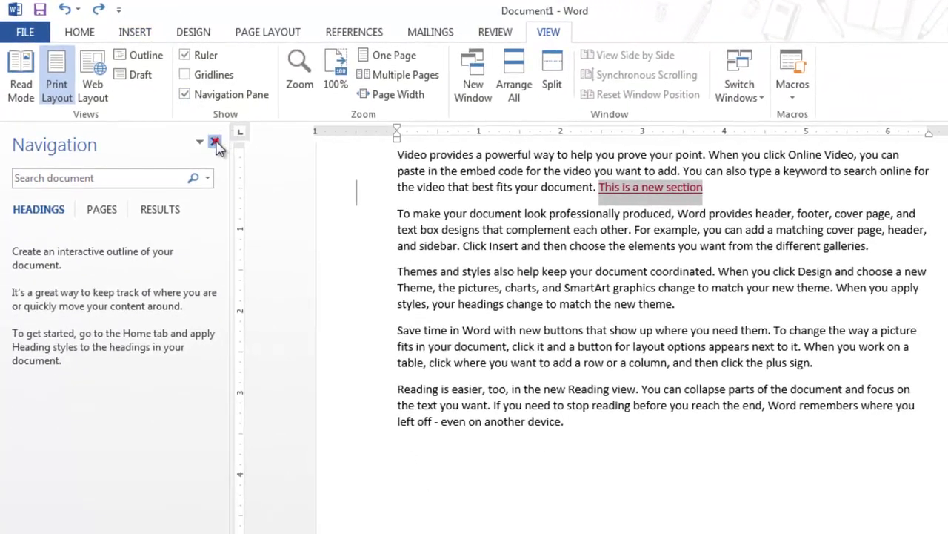
Step: Close the Navigation pane and try Outline and Draft views before returning to Print Layout
left_click(215, 142)
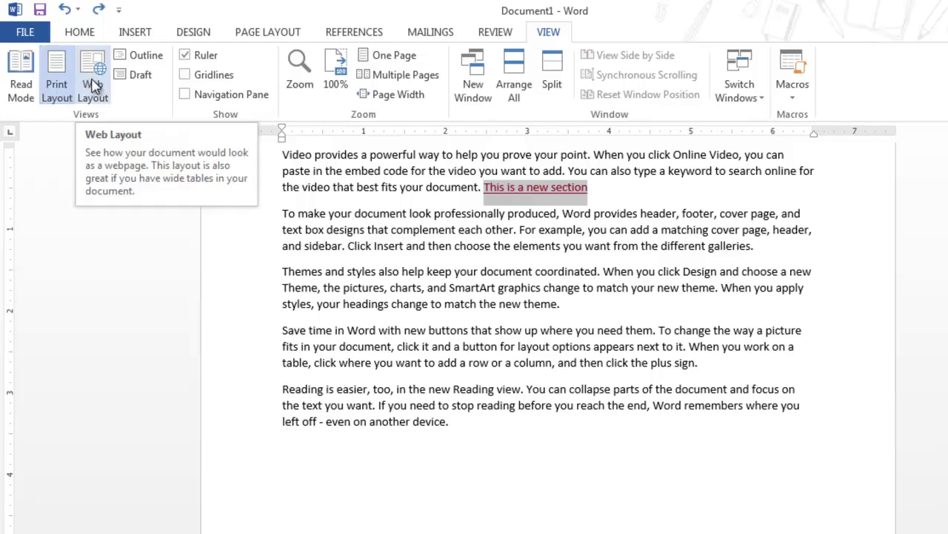
left_click(127, 56)
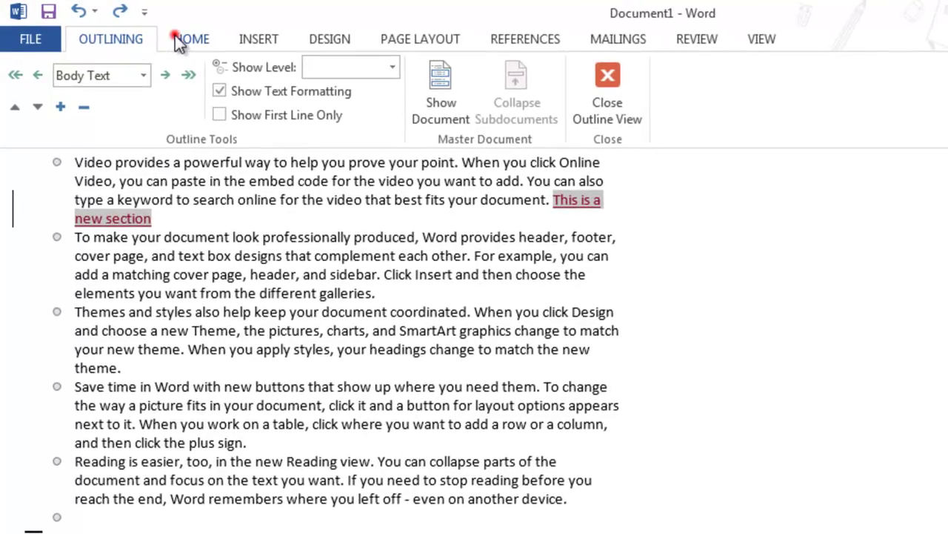
left_click(177, 37)
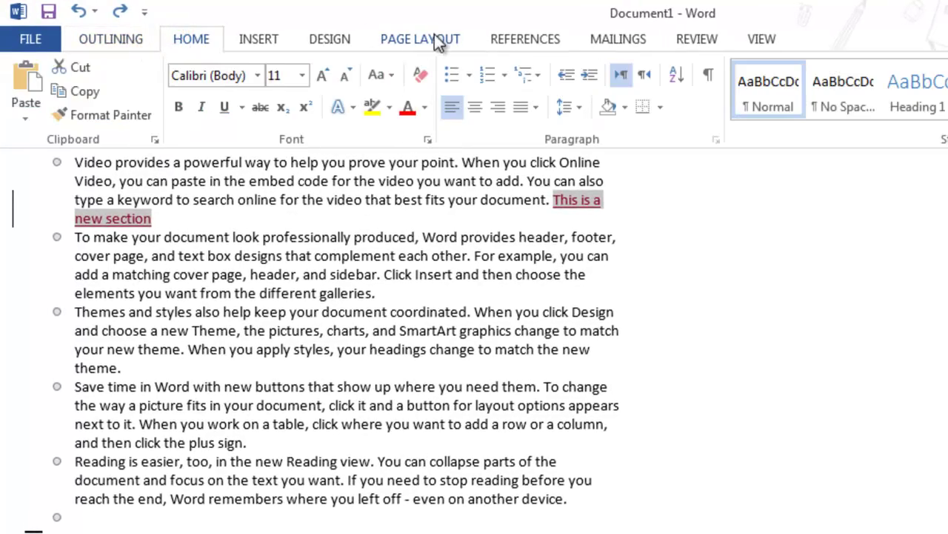
left_click(764, 37)
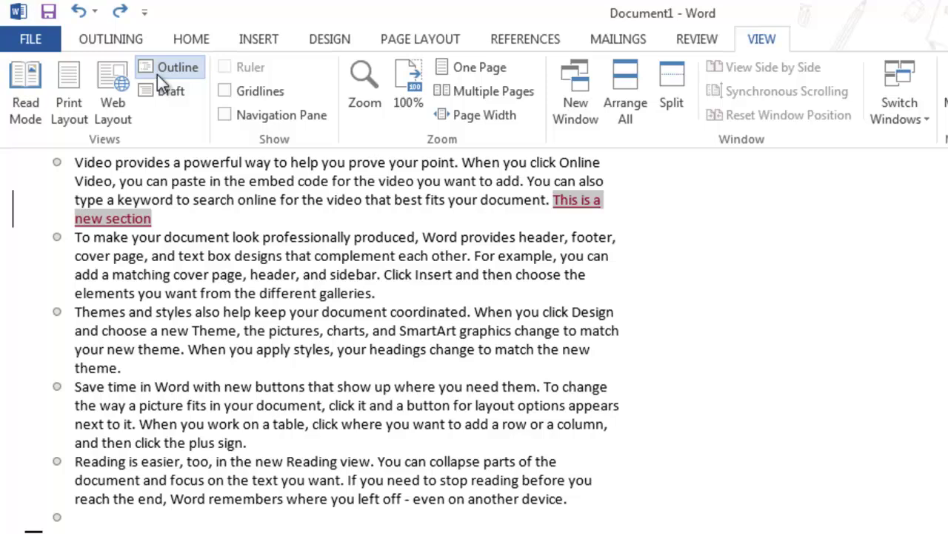
left_click(163, 90)
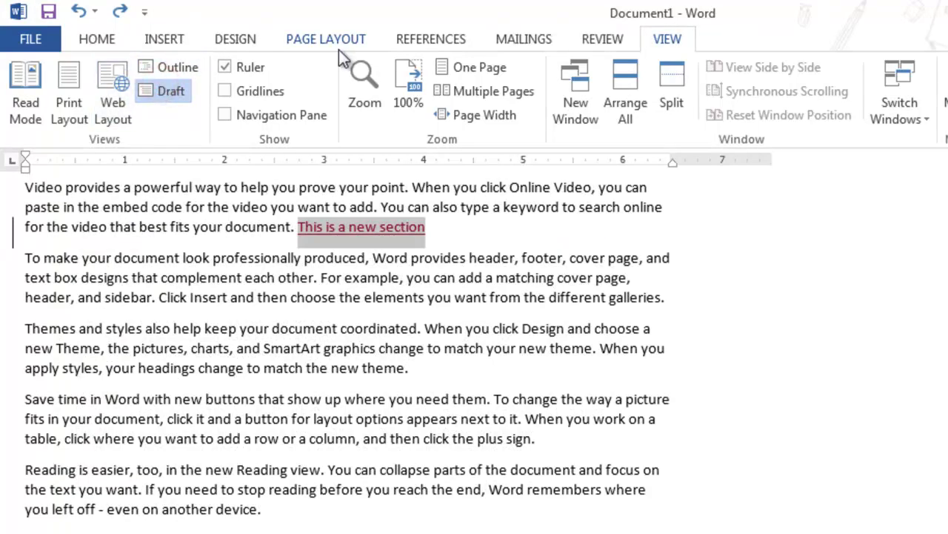
left_click(71, 103)
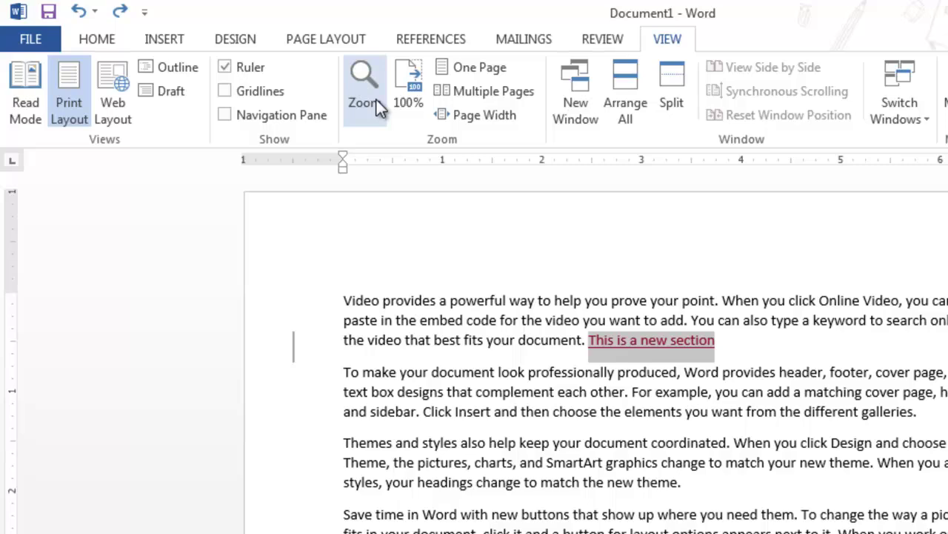
Step: Try the Multiple Pages, One Page and Page Width zoom options, ending on Page Width
left_click(478, 89)
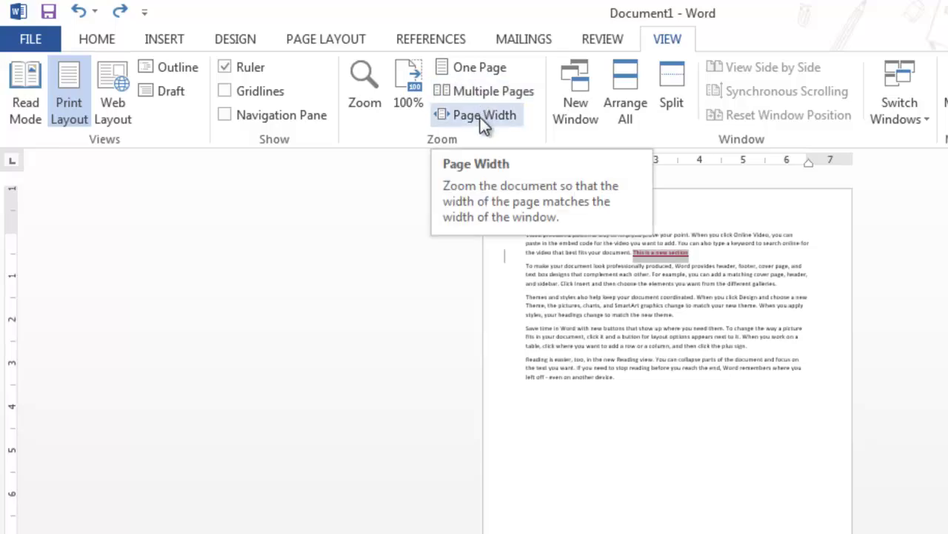
left_click(480, 117)
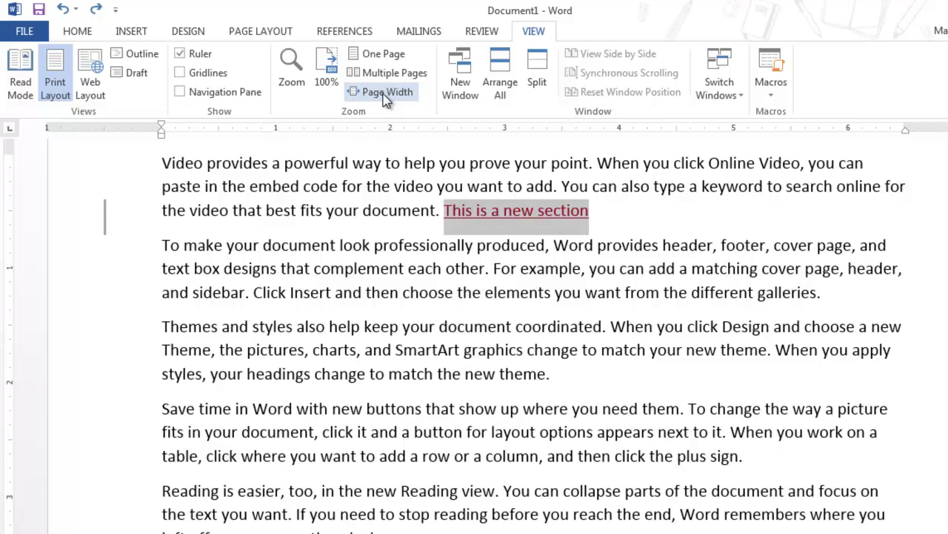
left_click(374, 55)
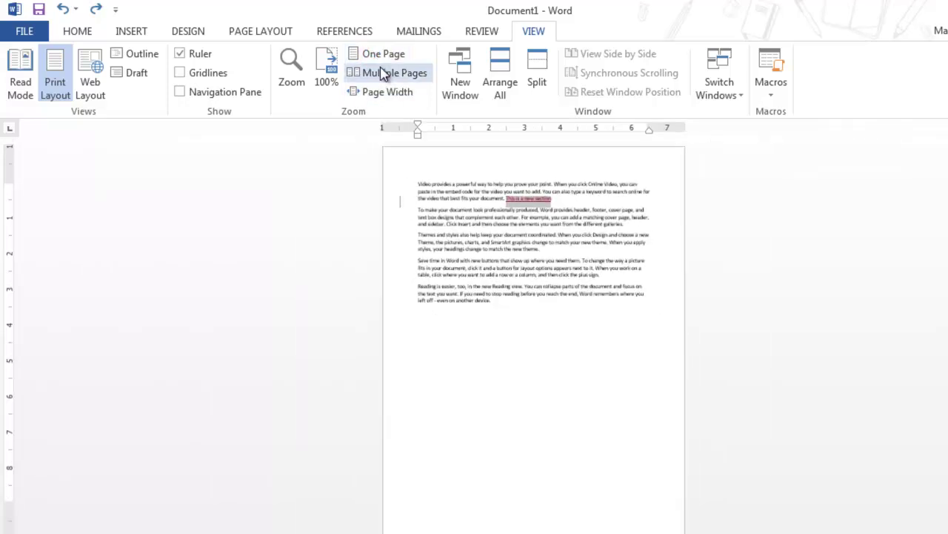
left_click(383, 74)
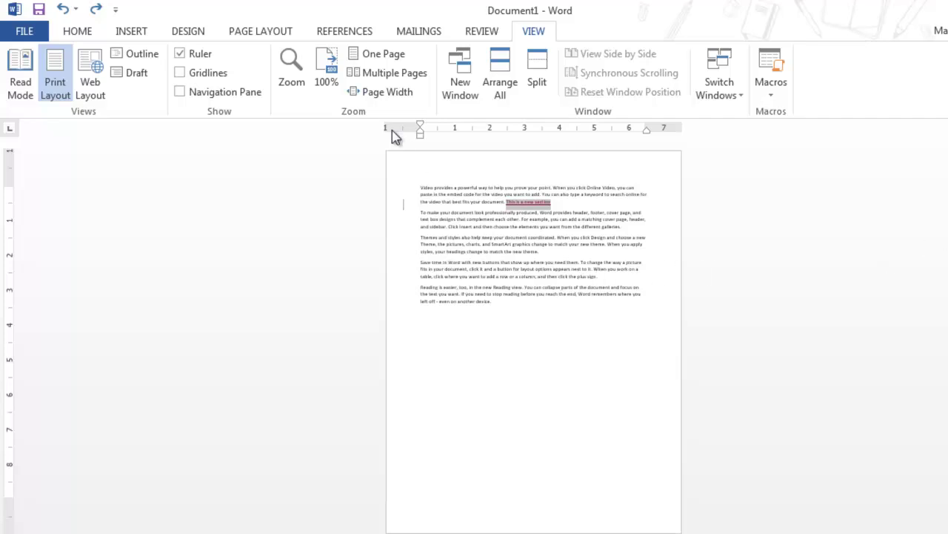
left_click(374, 54)
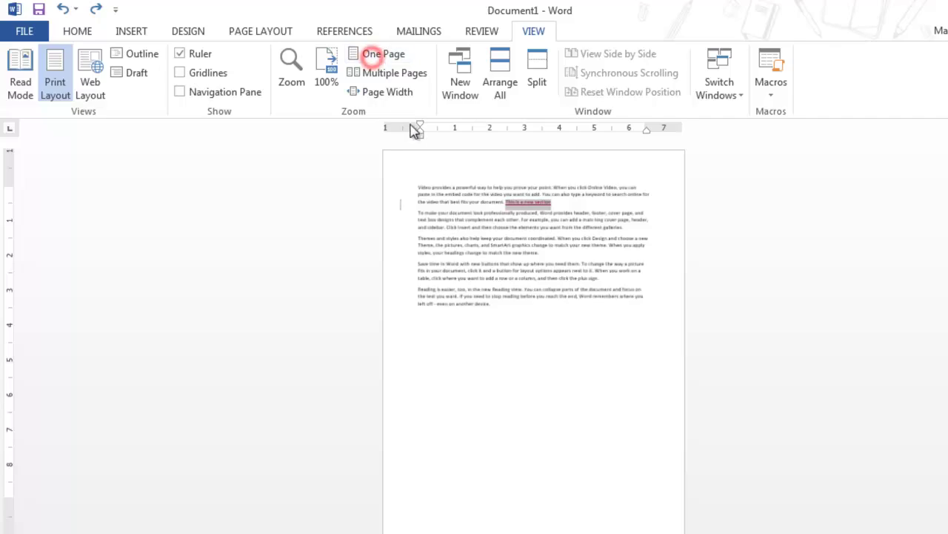
left_click(392, 74)
left_click(389, 92)
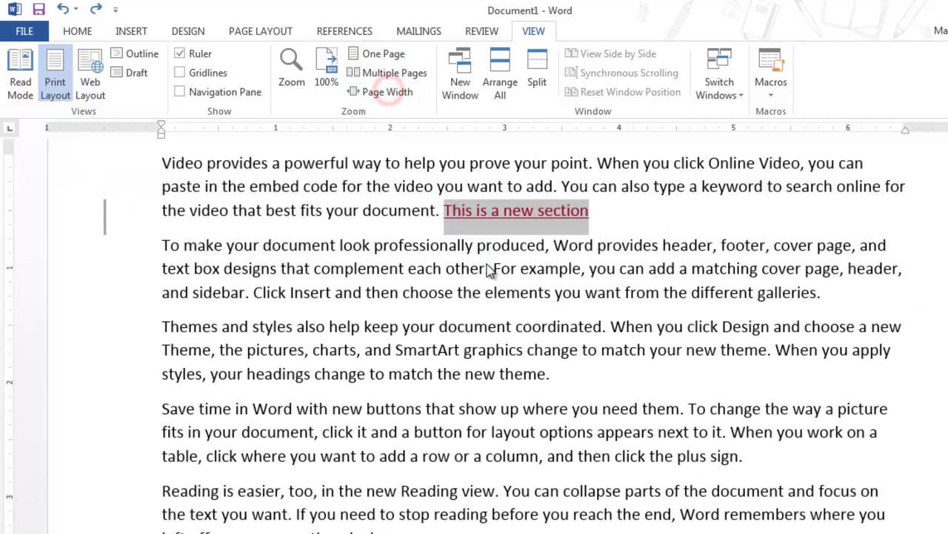
Step: On a new line below the last paragraph, enter =rand(10,30) to generate sample paragraphs
scroll(590, 196, "down", 7)
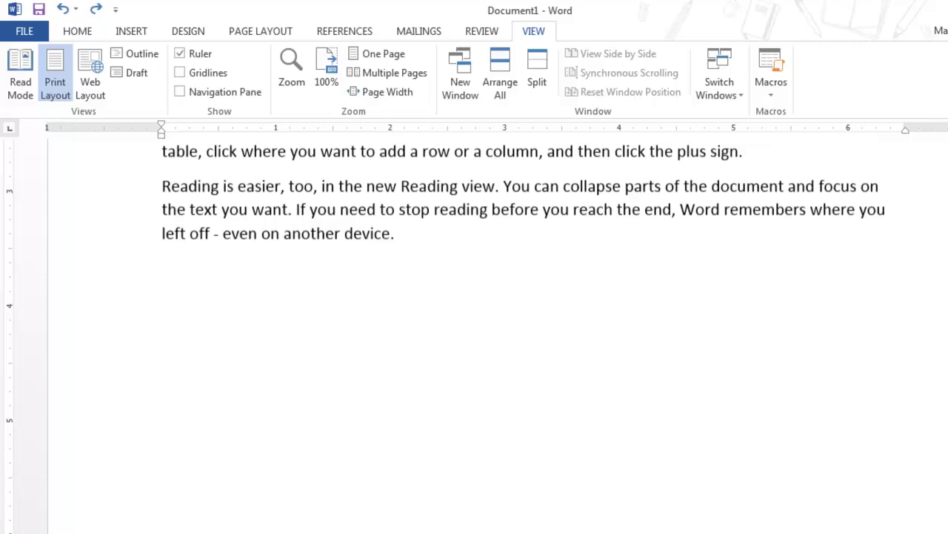
left_click(590, 194)
key("Return")
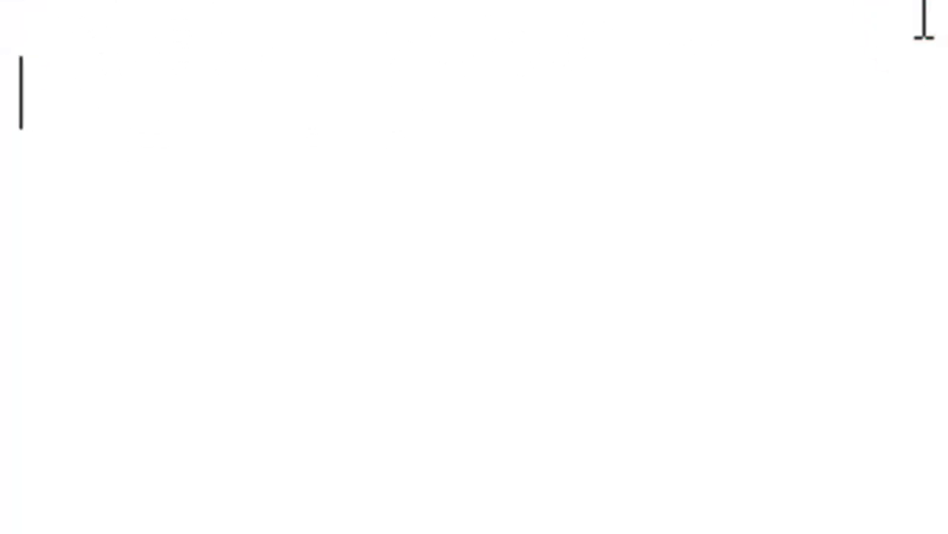
type("=")
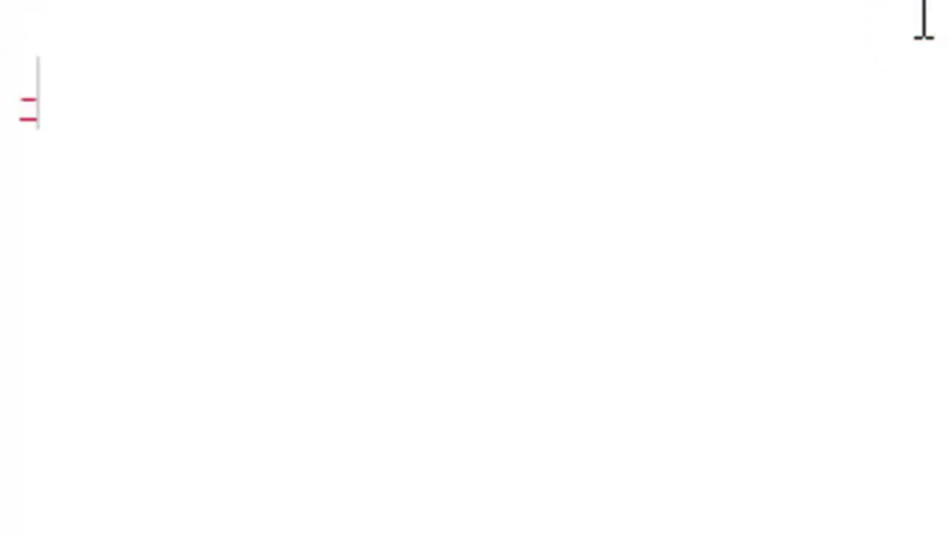
type("rand")
key("BackSpace")
key("BackSpace")
key("BackSpace")
key("BackSpace")
key("BackSpace")
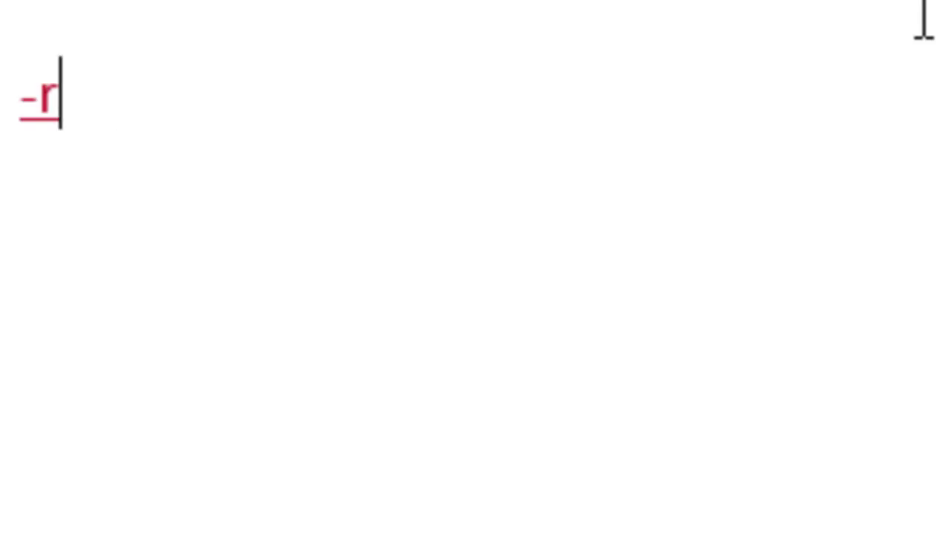
type("=rand()")
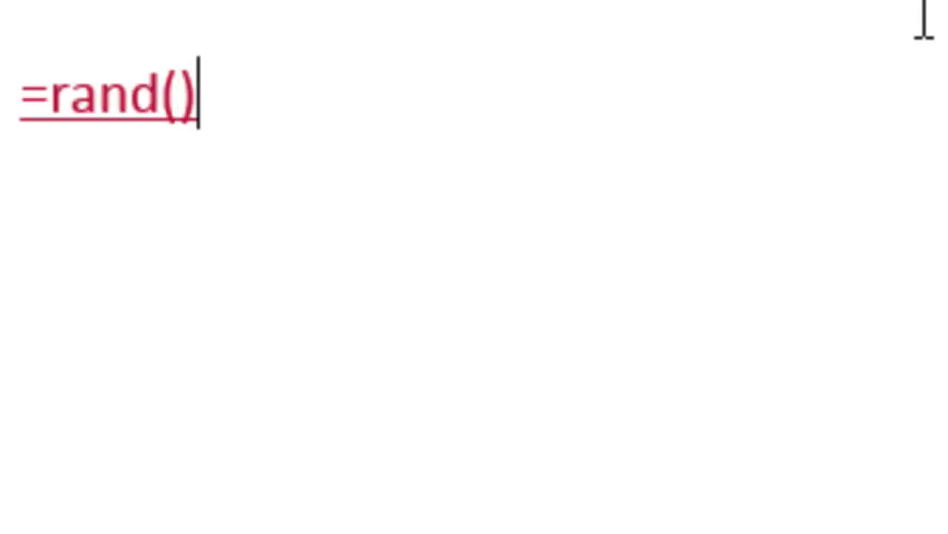
key("Left")
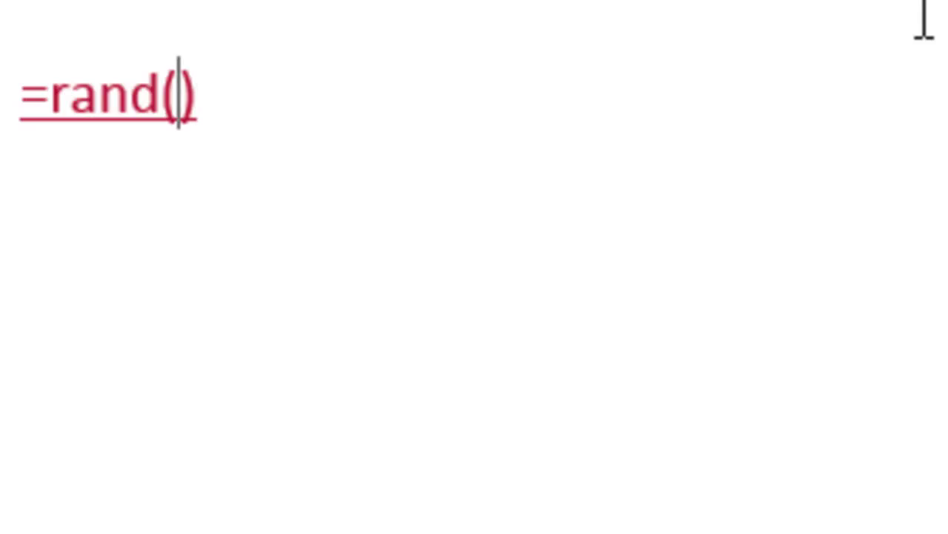
type("10,30")
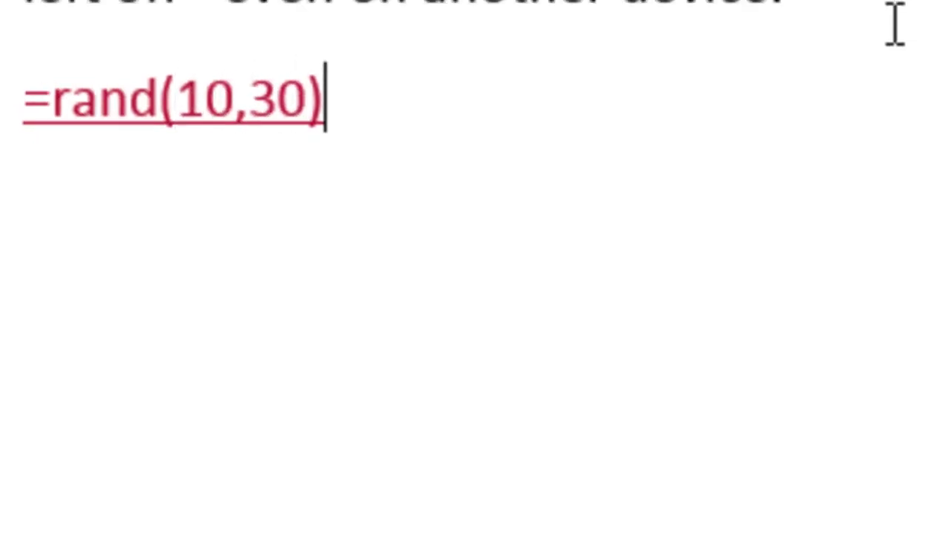
key("Return")
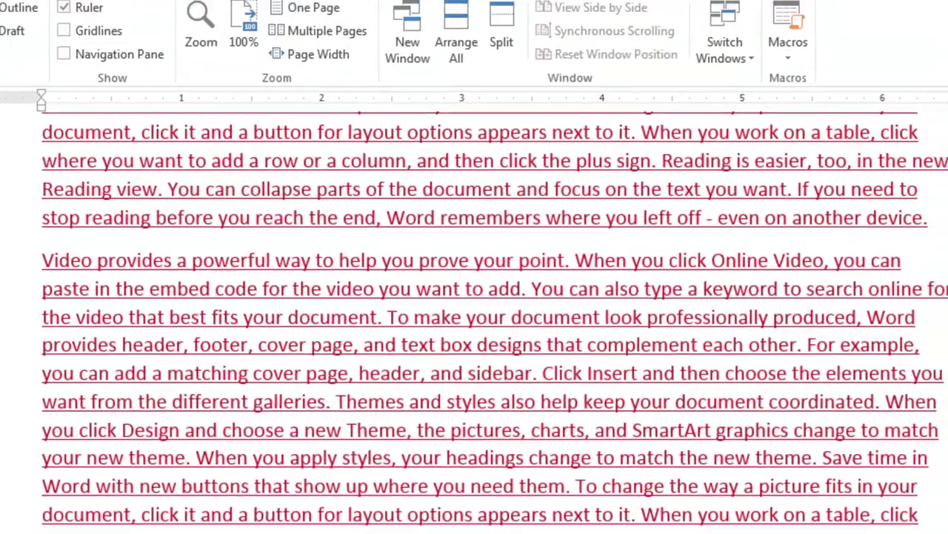
Step: Turn off Track Changes and undo the generated sample paragraphs
left_click(414, 41)
left_click(463, 110)
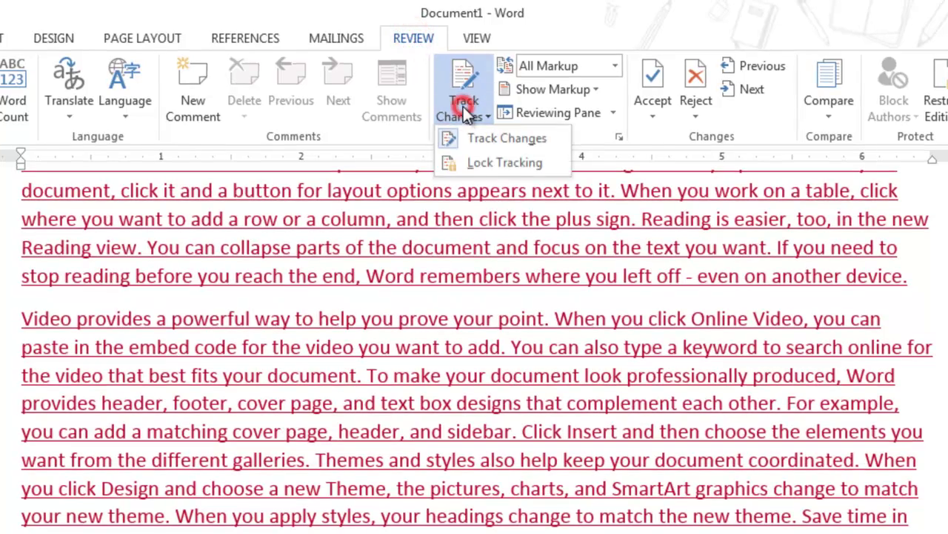
left_click(485, 139)
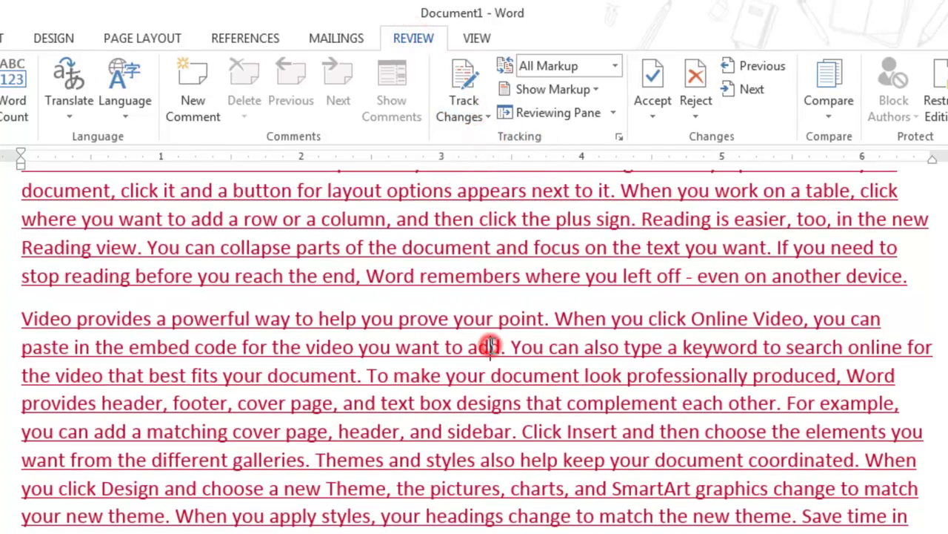
key("ctrl+z")
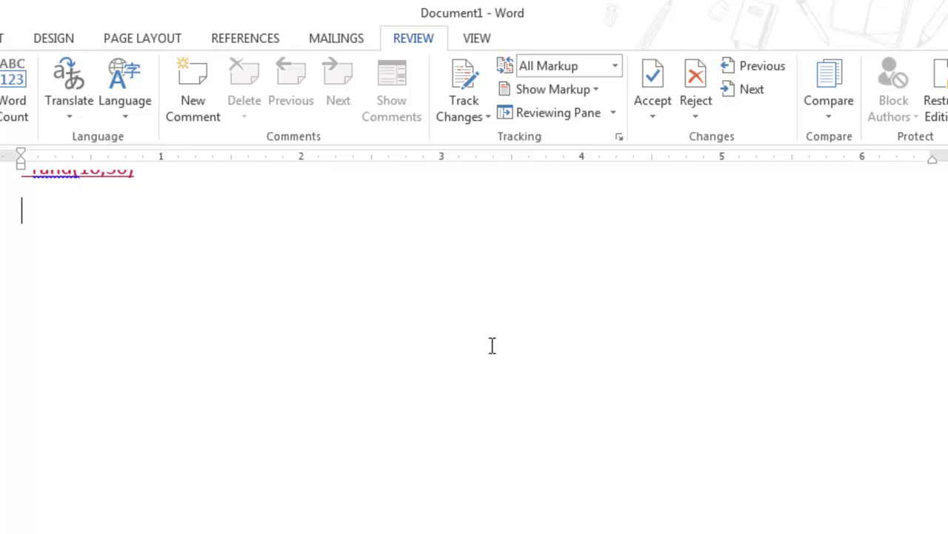
Step: Rerun the =rand(10,30) formula to regenerate the paragraphs as untracked text
left_click(180, 188)
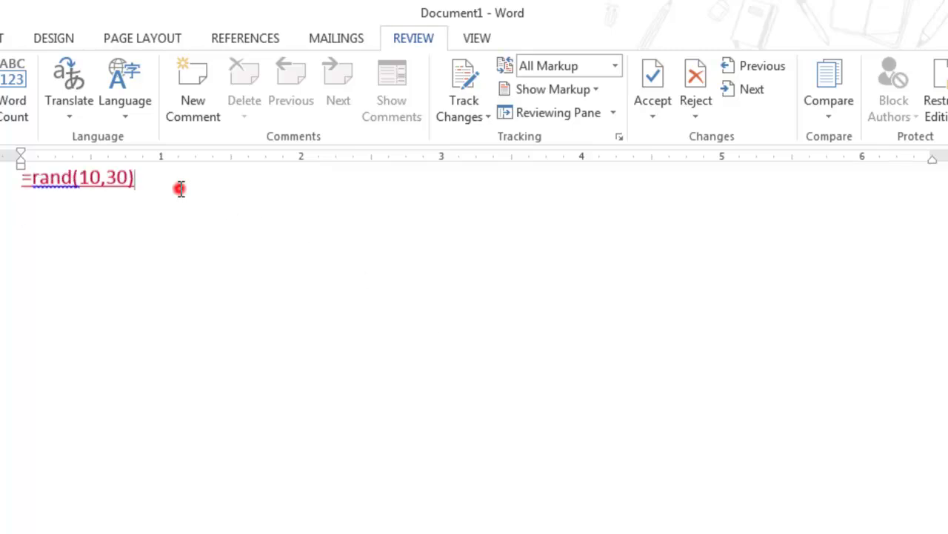
left_click(479, 114)
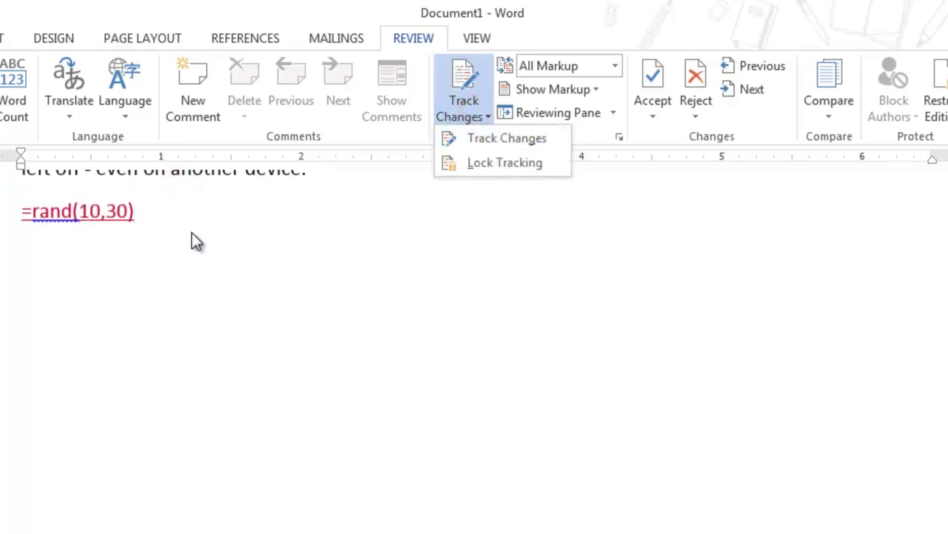
left_click(157, 213)
key("Return")
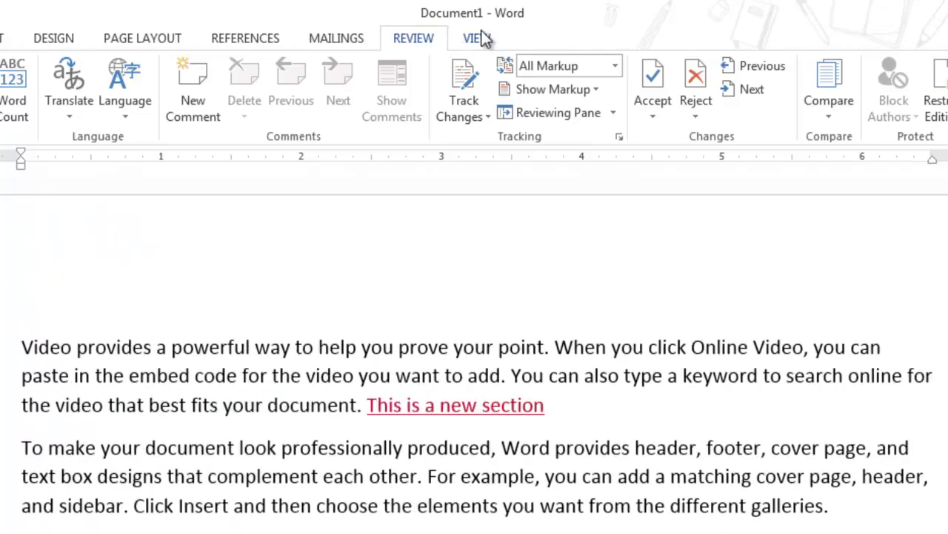
Step: Switch the view to Multiple Pages and scroll down through the document
left_click(478, 37)
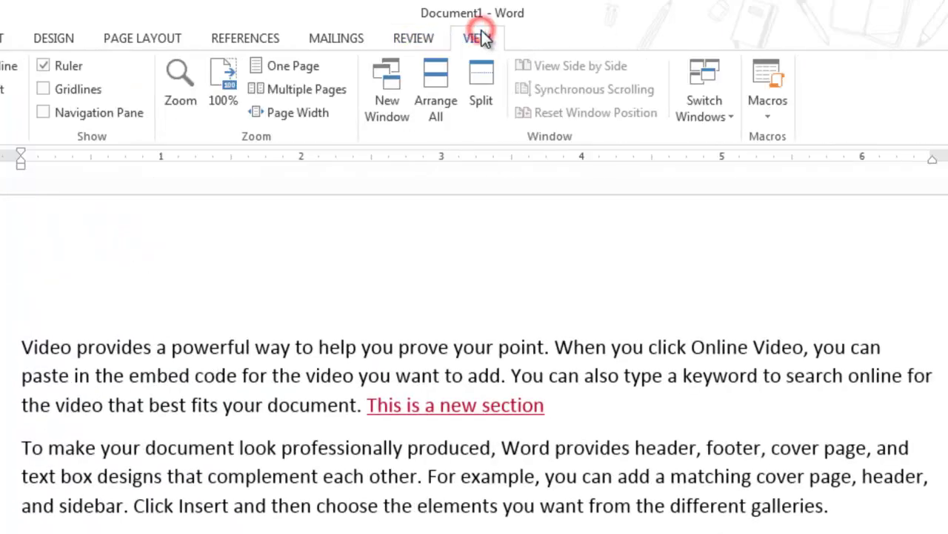
left_click(303, 89)
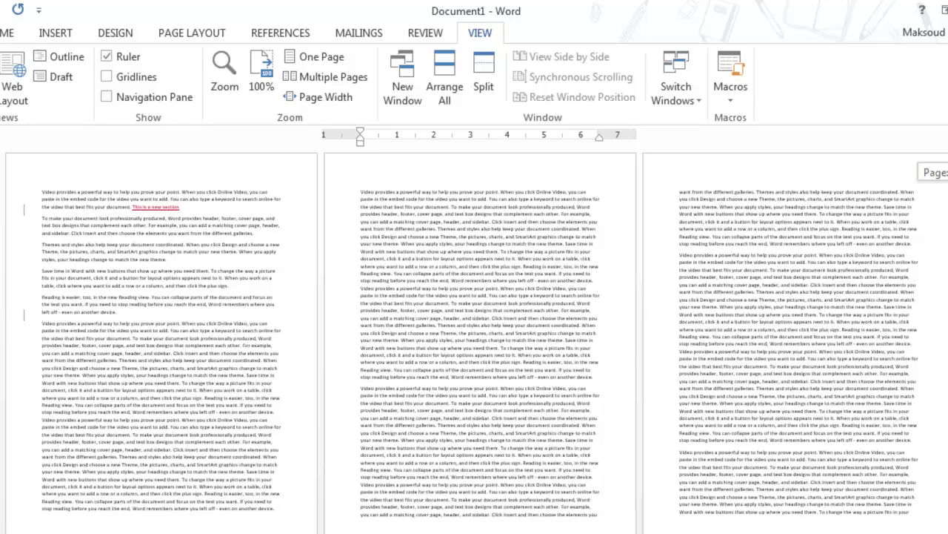
scroll(477, 340, "down", 5)
scroll(476, 339, "down", 4)
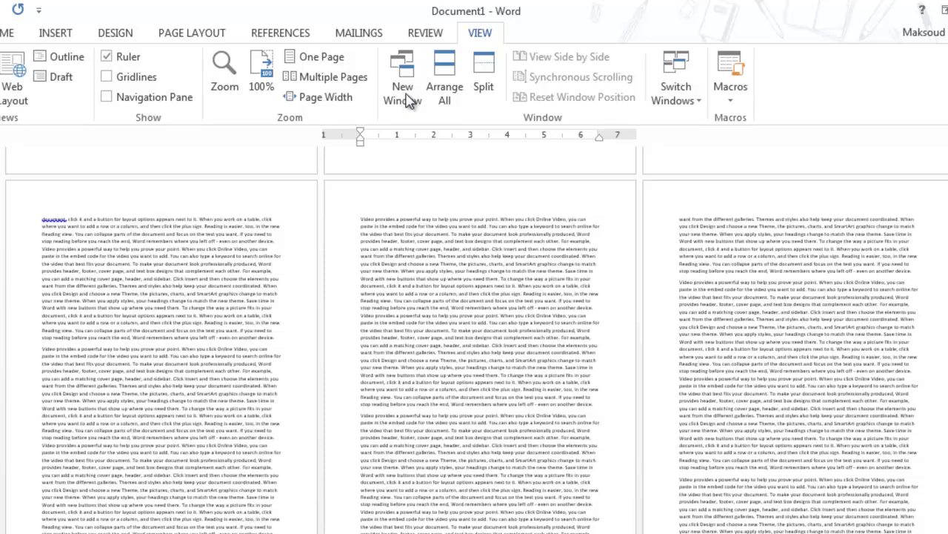
Step: Open the document in a second window and arrange both windows together
left_click(404, 86)
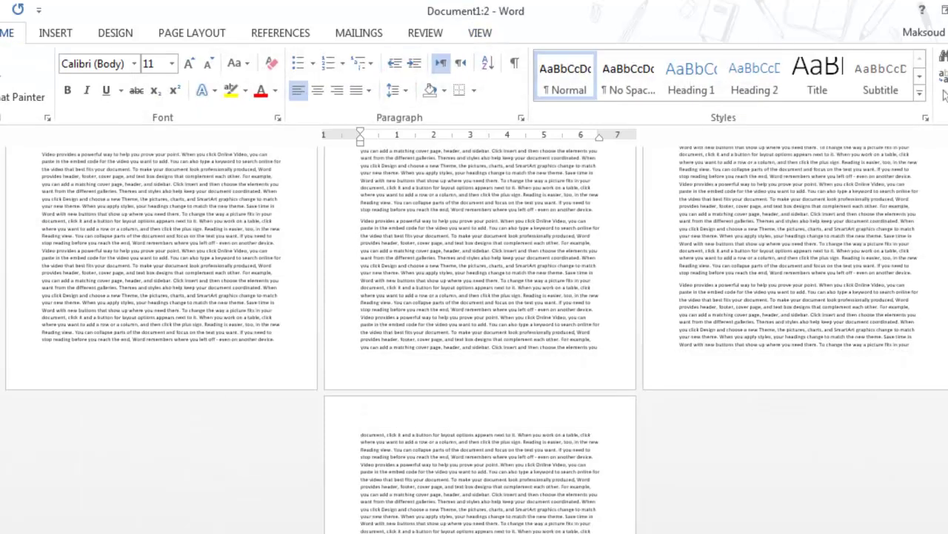
key("alt+F4")
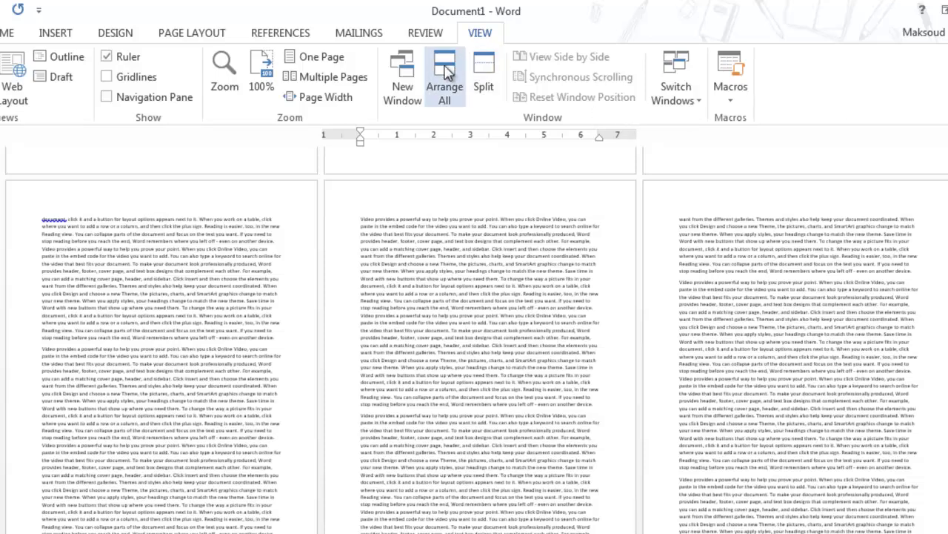
left_click(403, 74)
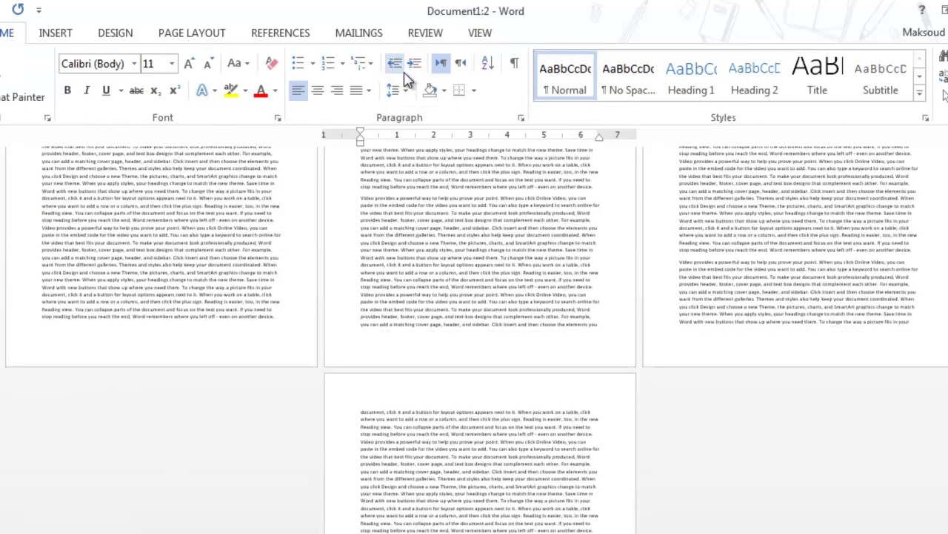
left_click(481, 33)
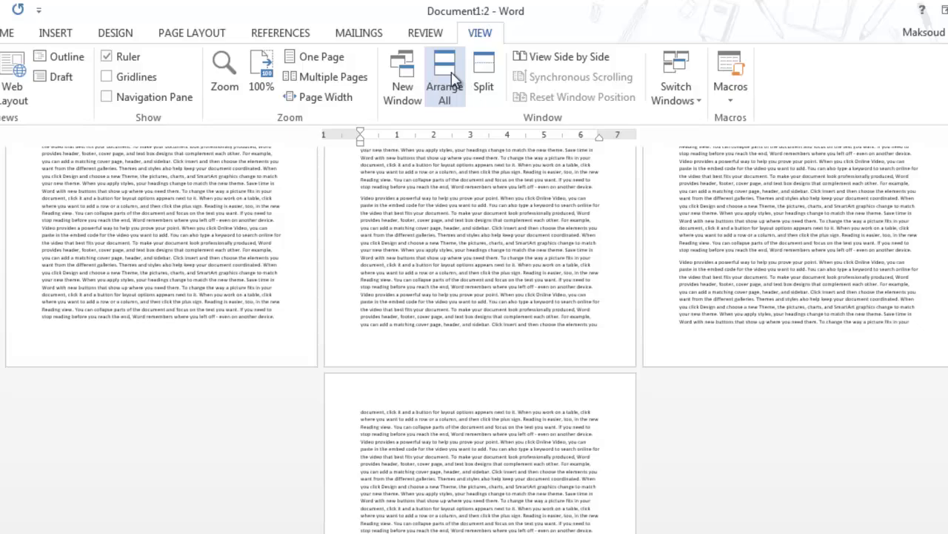
left_click(448, 78)
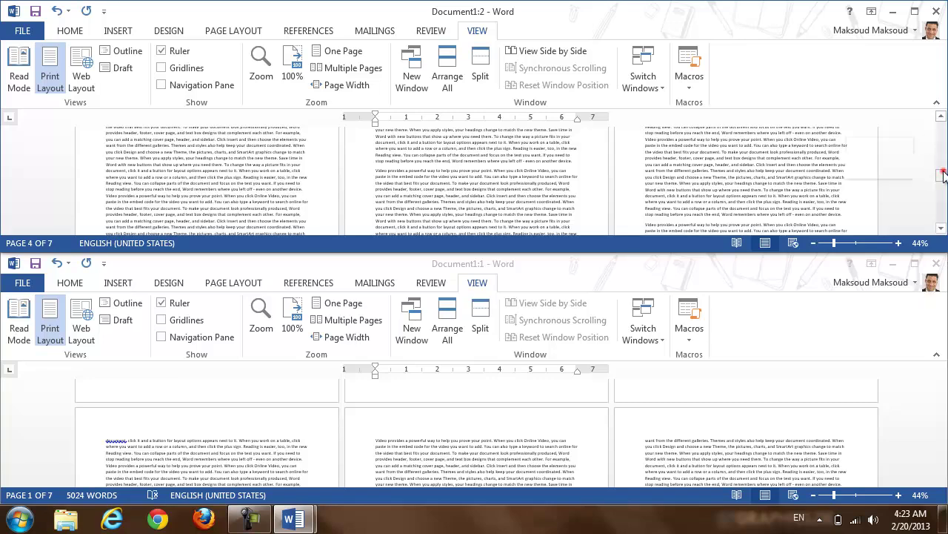
Step: Close the lower Document1:2 window and maximize the remaining Document1 window
left_click_drag(942, 175, 943, 363)
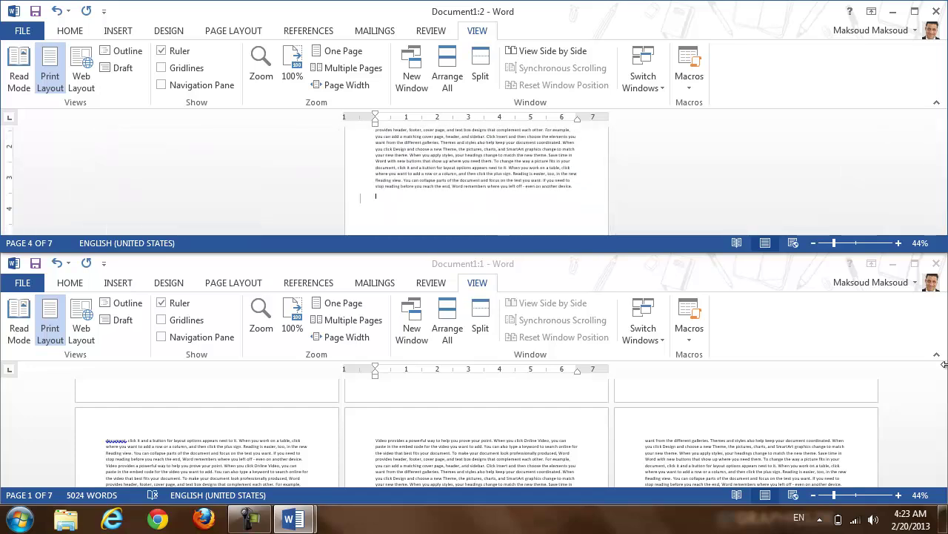
left_click(944, 403)
left_click_drag(945, 412, 934, 349)
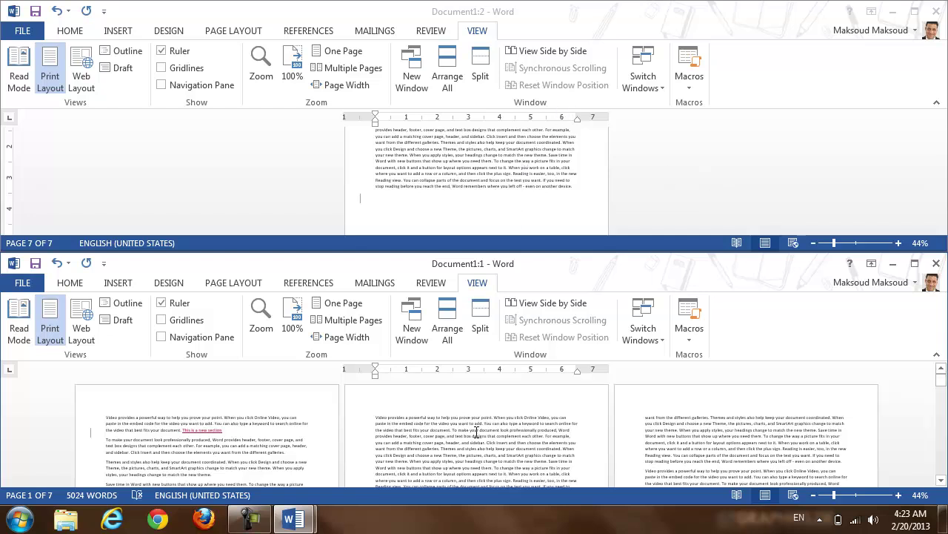
left_click(935, 265)
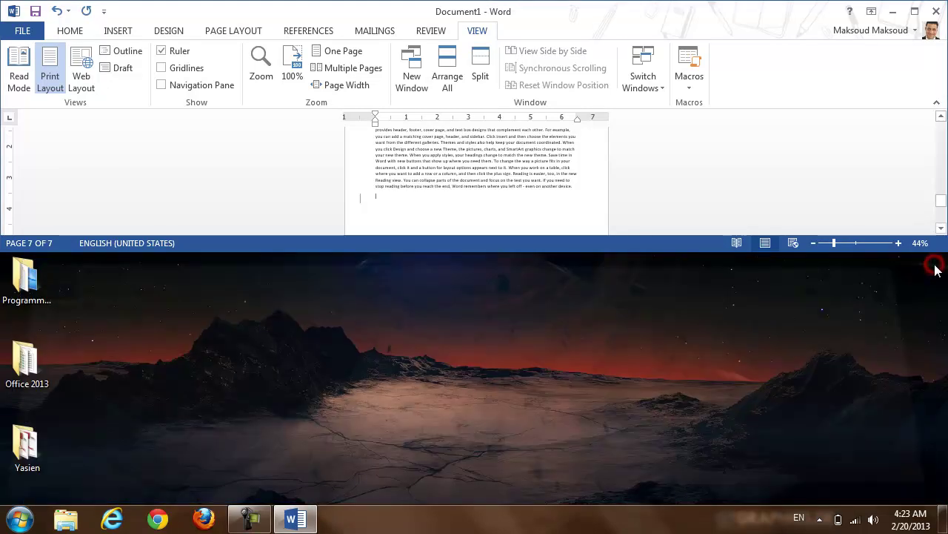
left_click(915, 11)
Step: Split the window, fit the lower pane to page width, then remove the split and return to page 1
left_click(520, 75)
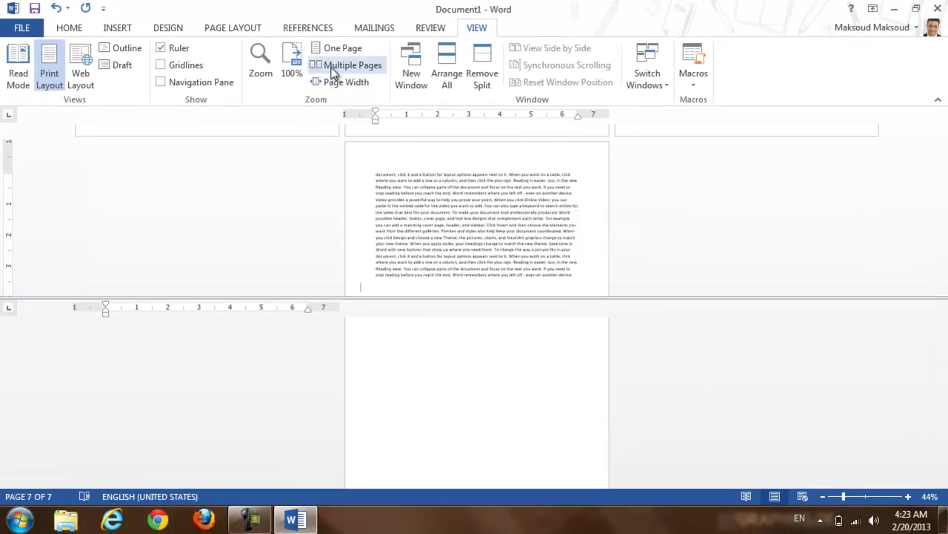
left_click(339, 85)
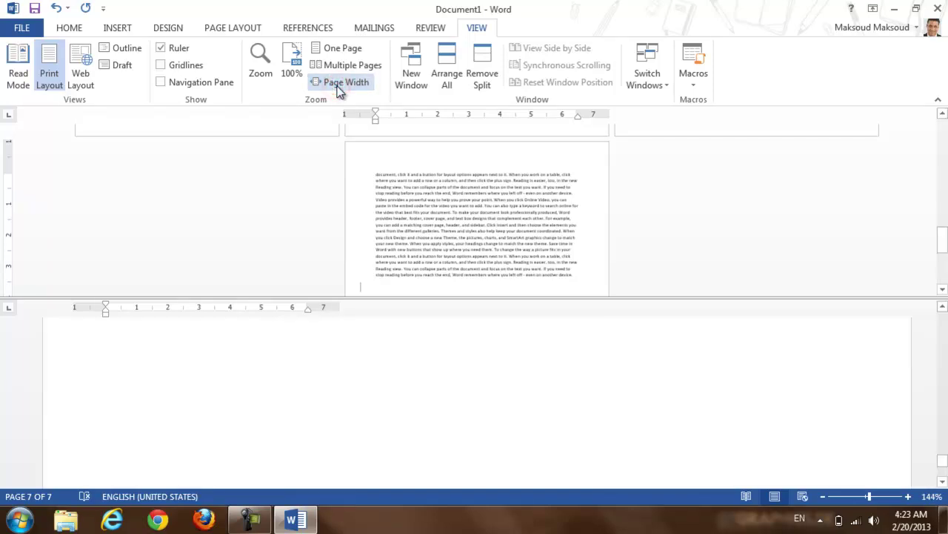
left_click(436, 187)
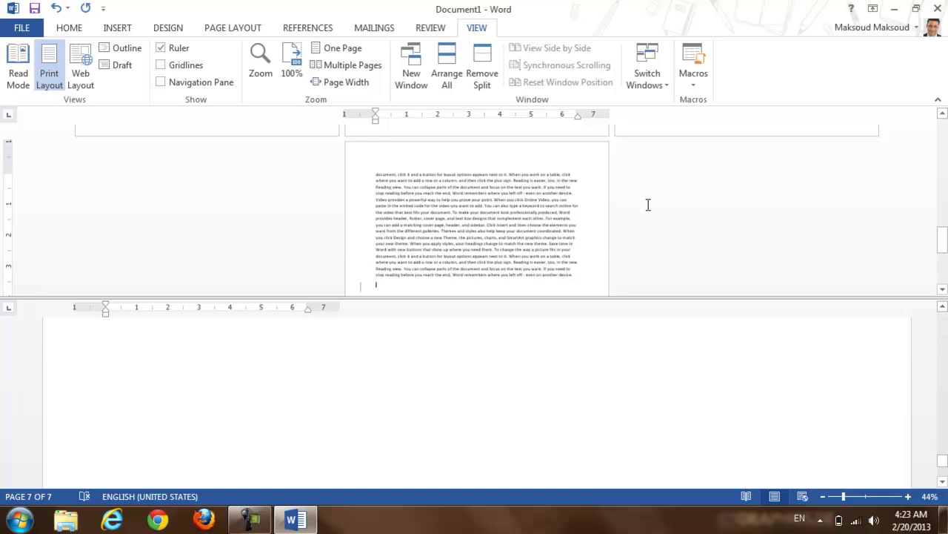
left_click_drag(466, 297, 455, 94)
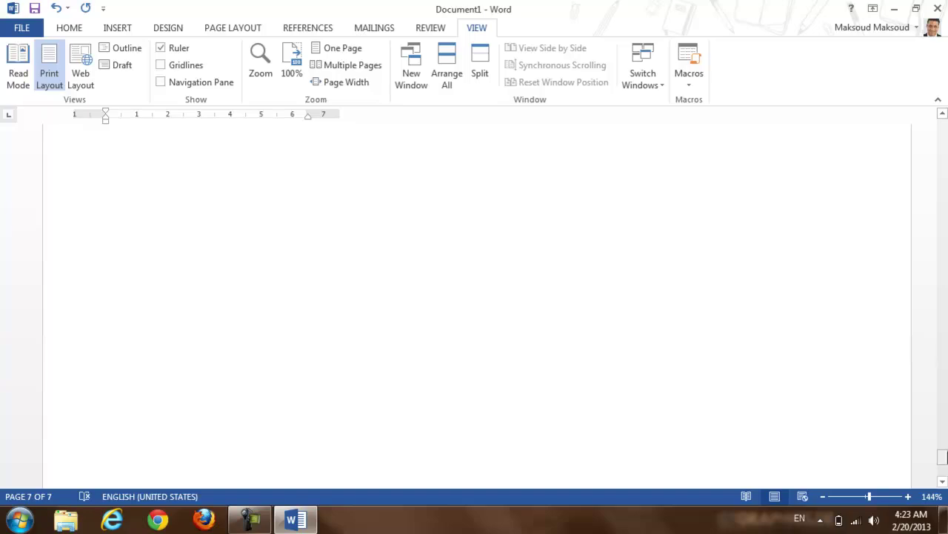
left_click_drag(942, 457, 938, 127)
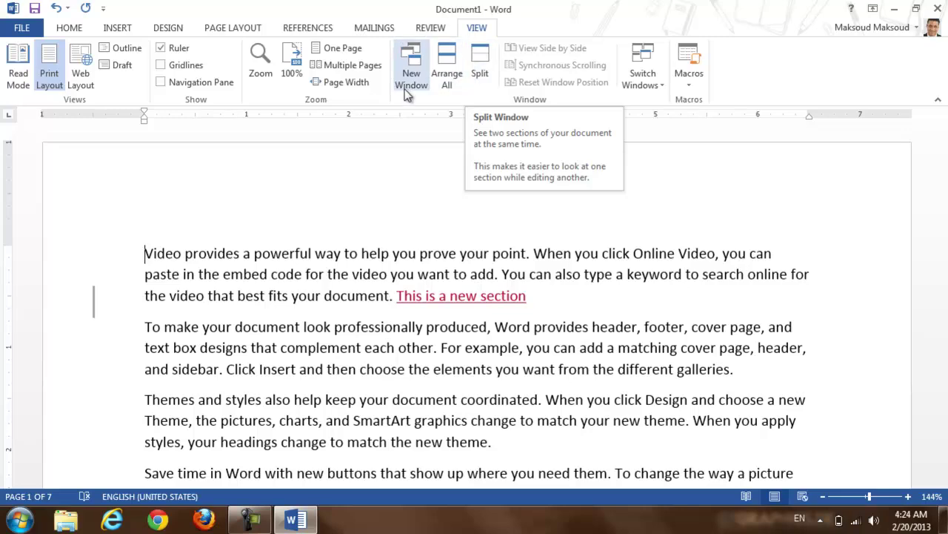
left_click(480, 62)
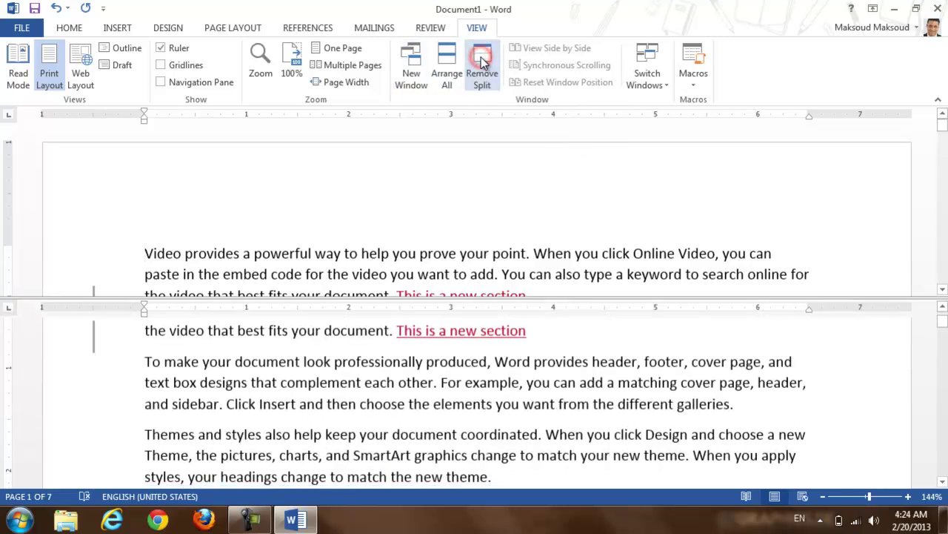
left_click(538, 300)
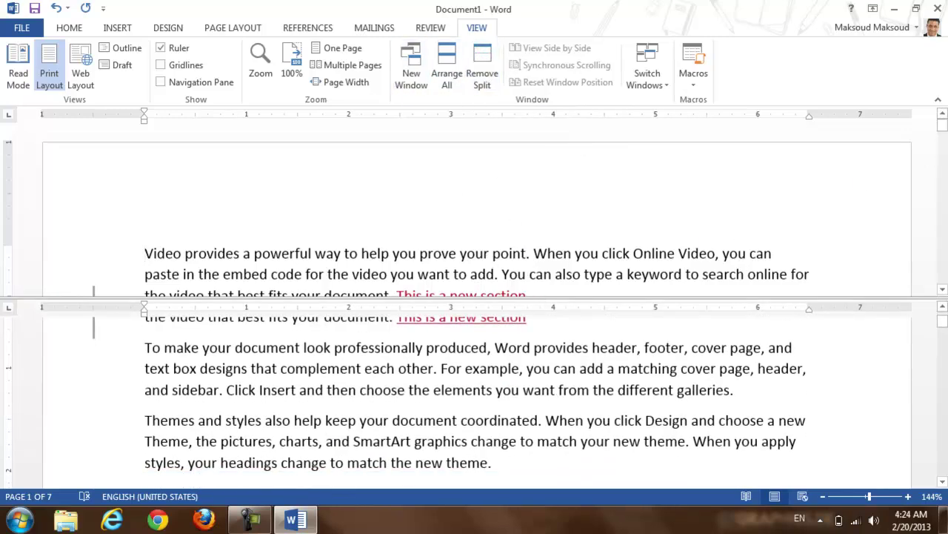
left_click_drag(945, 132, 943, 242)
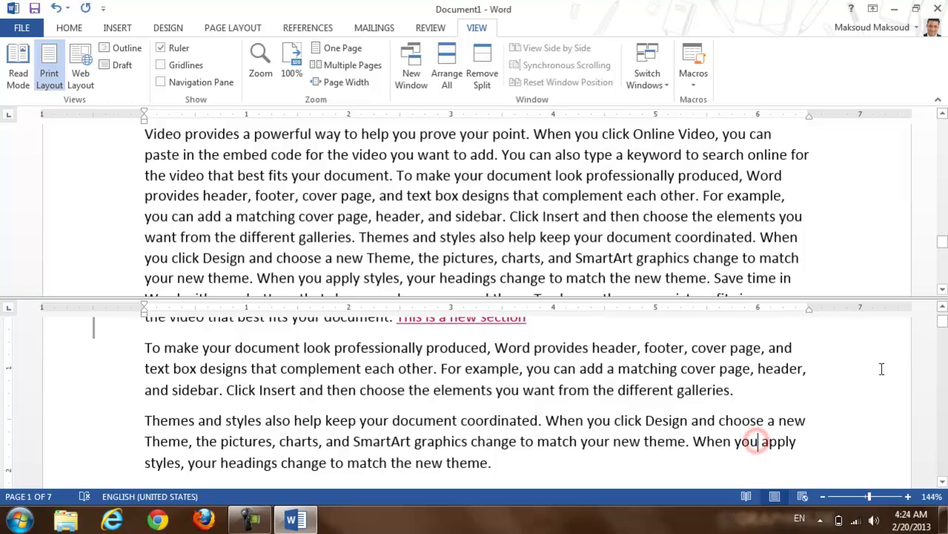
left_click_drag(943, 320, 916, 368)
left_click(716, 404)
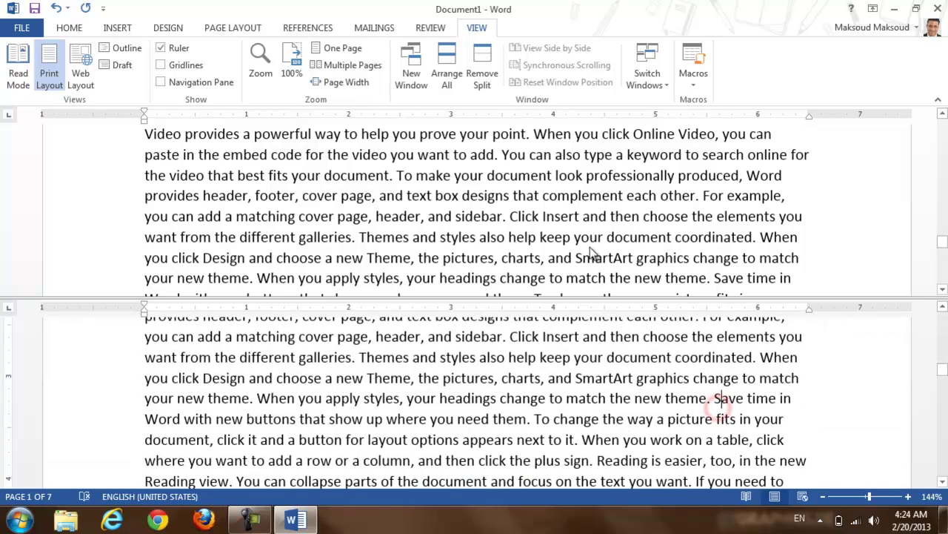
left_click_drag(560, 298, 556, 242)
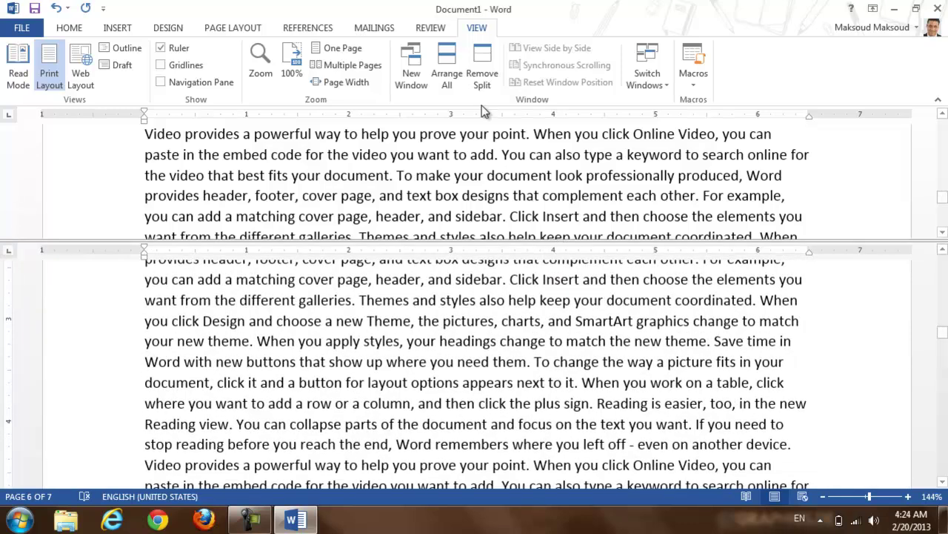
left_click(483, 70)
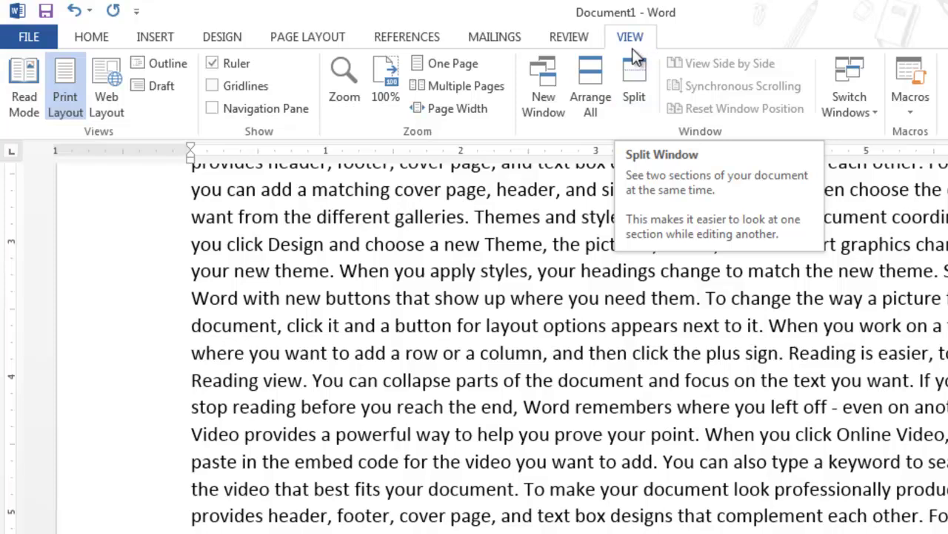
Step: Look through the Review, Mailings and References ribbon tabs, then minimize Word to the desktop
left_click(581, 40)
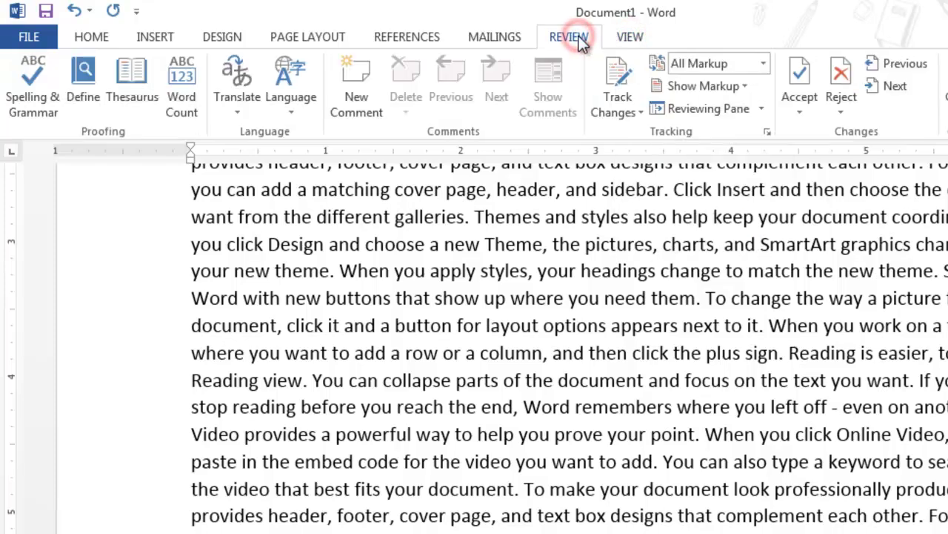
left_click(509, 39)
left_click(424, 41)
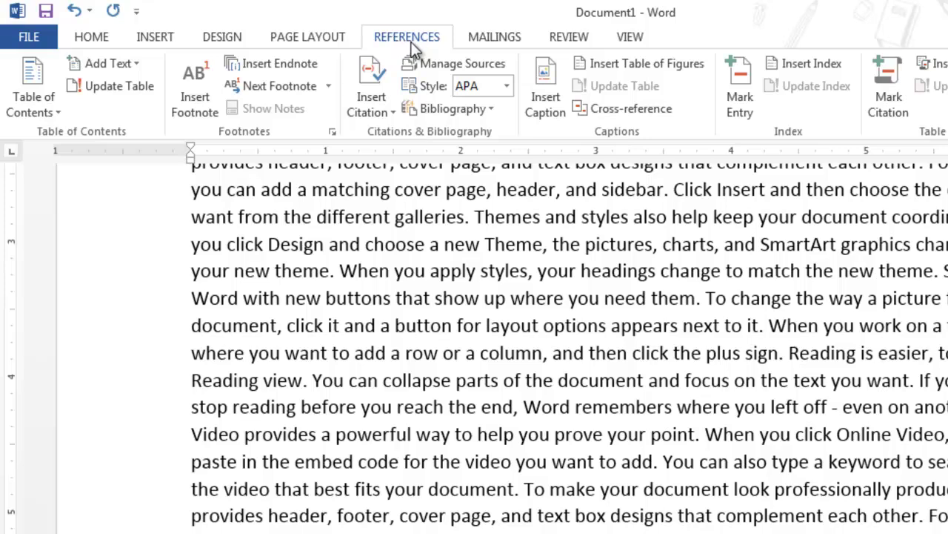
left_click(501, 46)
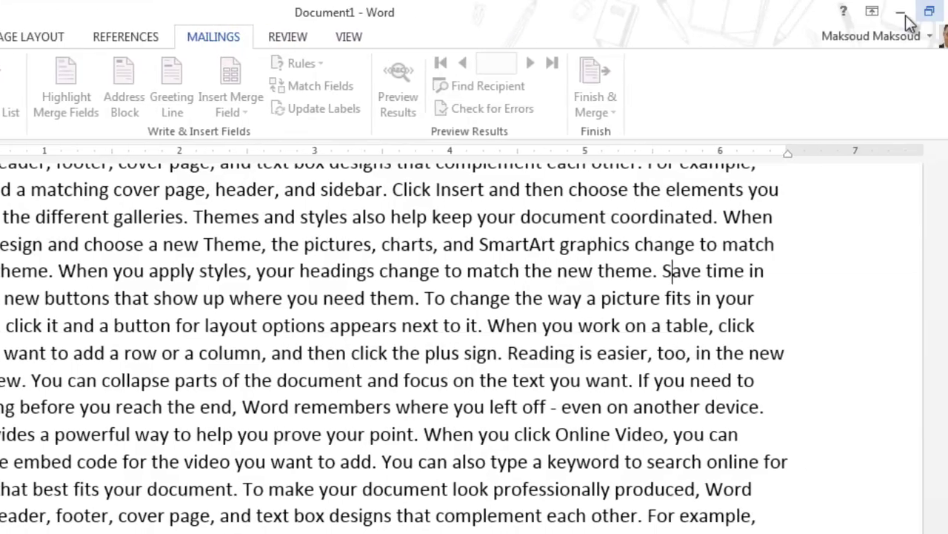
left_click(947, 15)
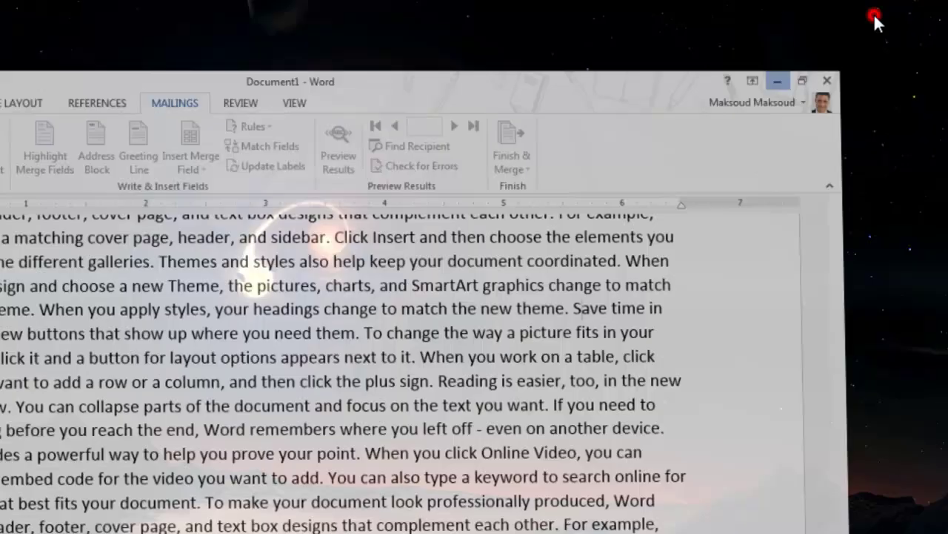